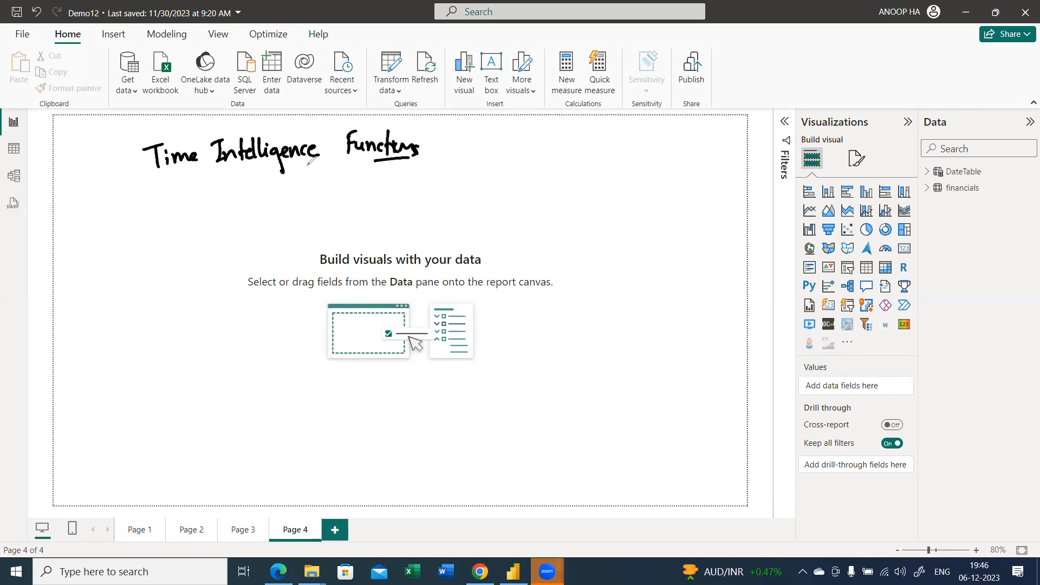
# Draw an arrow after the Time Intelligence Functions heading, and handwrite YoY% and MoM% beside it as annotations
pyautogui.moveTo(442, 148)
pyautogui.mouseDown()
pyautogui.moveTo(465, 148)
pyautogui.moveTo(458, 156)
pyautogui.mouseUp()
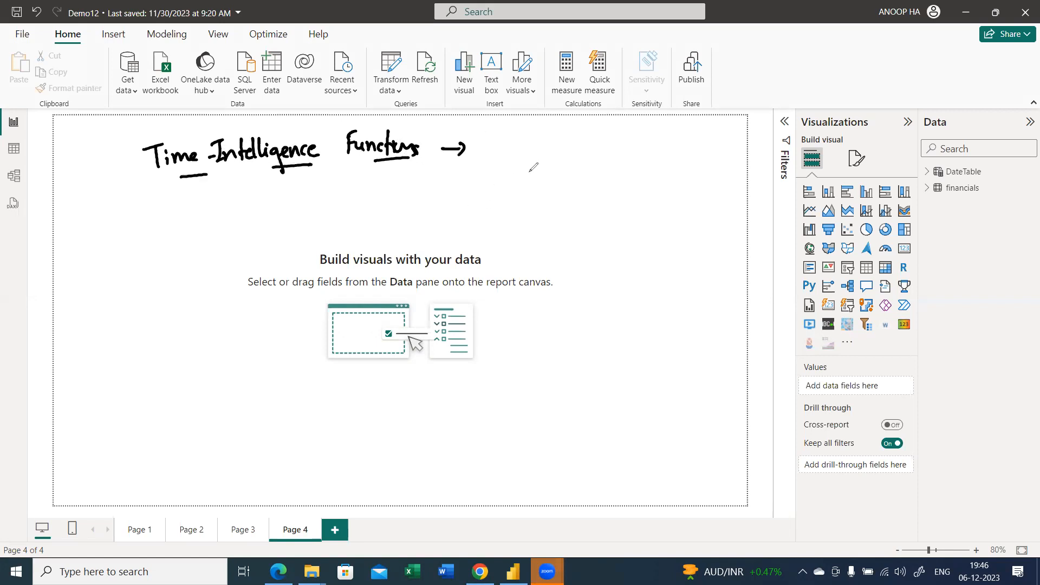
pyautogui.moveTo(575, 151)
pyautogui.mouseDown()
pyautogui.moveTo(587, 178)
pyautogui.moveTo(596, 162)
pyautogui.moveTo(609, 163)
pyautogui.mouseUp()
pyautogui.moveTo(615, 152)
pyautogui.mouseDown()
pyautogui.moveTo(609, 179)
pyautogui.moveTo(625, 159)
pyautogui.moveTo(623, 177)
pyautogui.mouseUp()
pyautogui.moveTo(638, 169); pyautogui.dragTo(638, 170)
pyautogui.moveTo(585, 203); pyautogui.dragTo(584, 226)
pyautogui.moveTo(586, 203)
pyautogui.mouseDown()
pyautogui.moveTo(600, 203)
pyautogui.moveTo(600, 224)
pyautogui.moveTo(608, 217)
pyautogui.mouseUp()
pyautogui.moveTo(619, 214); pyautogui.dragTo(634, 219)
pyautogui.moveTo(643, 205); pyautogui.dragTo(644, 223)
pyautogui.moveTo(653, 215); pyautogui.dragTo(654, 217)
# Handwrite YTD, MTD and QTD below the percentages, and add a brace to each of the two groups
pyautogui.moveTo(590, 253); pyautogui.dragTo(598, 265)
pyautogui.moveTo(602, 251)
pyautogui.mouseDown()
pyautogui.moveTo(596, 276)
pyautogui.moveTo(623, 254)
pyautogui.mouseUp()
pyautogui.moveTo(614, 259); pyautogui.dragTo(614, 272)
pyautogui.moveTo(623, 262)
pyautogui.mouseDown()
pyautogui.moveTo(603, 311)
pyautogui.moveTo(619, 310)
pyautogui.mouseUp()
pyautogui.moveTo(623, 298); pyautogui.dragTo(636, 297)
pyautogui.moveTo(631, 298)
pyautogui.mouseDown()
pyautogui.moveTo(631, 312)
pyautogui.moveTo(642, 311)
pyautogui.mouseUp()
pyautogui.moveTo(642, 298)
pyautogui.mouseDown()
pyautogui.moveTo(642, 312)
pyautogui.moveTo(613, 333)
pyautogui.moveTo(621, 351)
pyautogui.mouseUp()
pyautogui.moveTo(625, 335); pyautogui.dragTo(642, 331)
pyautogui.moveTo(636, 332)
pyautogui.mouseDown()
pyautogui.moveTo(633, 348)
pyautogui.moveTo(643, 348)
pyautogui.mouseUp()
pyautogui.moveTo(644, 327); pyautogui.dragTo(646, 347)
pyautogui.moveTo(654, 257); pyautogui.dragTo(670, 360)
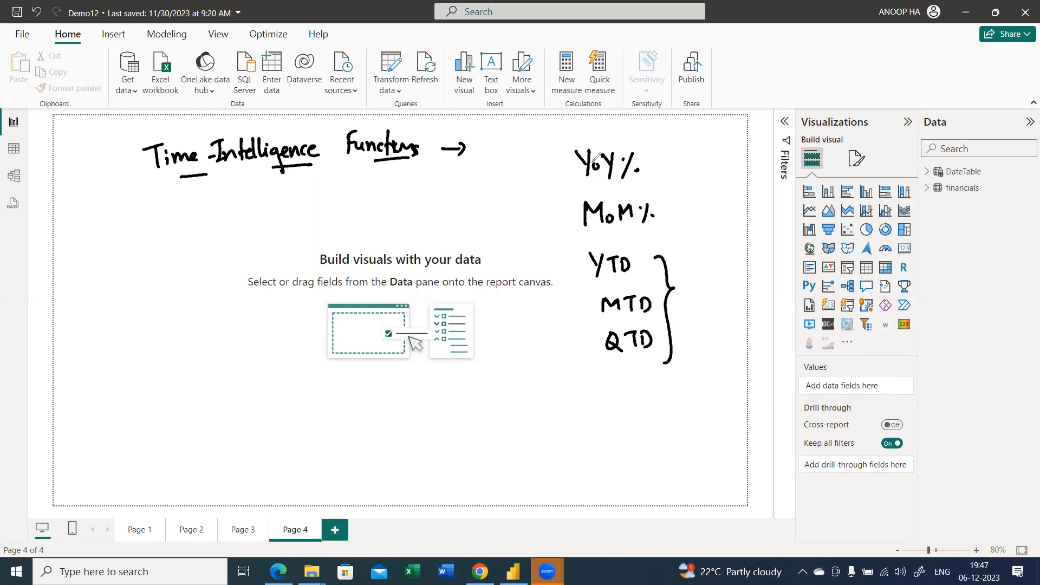
pyautogui.moveTo(567, 145); pyautogui.dragTo(553, 219)
# Handwrite the function names DATEADD and DATESINPERIOD on the page below the heading
pyautogui.moveTo(117, 238)
pyautogui.mouseDown()
pyautogui.moveTo(119, 261)
pyautogui.moveTo(158, 234)
pyautogui.moveTo(159, 250)
pyautogui.mouseUp()
pyautogui.moveTo(168, 231)
pyautogui.mouseDown()
pyautogui.moveTo(177, 245)
pyautogui.moveTo(177, 227)
pyautogui.mouseUp()
pyautogui.moveTo(169, 238); pyautogui.dragTo(193, 234)
pyautogui.moveTo(196, 238)
pyautogui.mouseDown()
pyautogui.moveTo(197, 227)
pyautogui.moveTo(210, 237)
pyautogui.mouseUp()
pyautogui.moveTo(126, 287); pyautogui.dragTo(128, 306)
pyautogui.moveTo(127, 286)
pyautogui.mouseDown()
pyautogui.moveTo(132, 306)
pyautogui.moveTo(155, 286)
pyautogui.moveTo(159, 300)
pyautogui.mouseUp()
pyautogui.moveTo(162, 281)
pyautogui.mouseDown()
pyautogui.moveTo(174, 277)
pyautogui.moveTo(177, 295)
pyautogui.mouseUp()
pyautogui.moveTo(177, 282); pyautogui.dragTo(195, 292)
pyautogui.moveTo(203, 289)
pyautogui.mouseDown()
pyautogui.moveTo(204, 273)
pyautogui.moveTo(213, 286)
pyautogui.mouseUp()
pyautogui.moveTo(213, 286)
pyautogui.mouseDown()
pyautogui.moveTo(214, 269)
pyautogui.moveTo(219, 282)
pyautogui.moveTo(268, 266)
pyautogui.mouseUp()
pyautogui.moveTo(266, 245); pyautogui.dragTo(268, 264)
# Handwrite PARALLELPERIOD below DATESINPERIOD, and mark the three function names with underlines and a brace
pyautogui.moveTo(146, 332); pyautogui.dragTo(149, 349)
pyautogui.moveTo(146, 332)
pyautogui.mouseDown()
pyautogui.moveTo(179, 340)
pyautogui.moveTo(214, 321)
pyautogui.mouseUp()
pyautogui.moveTo(212, 311)
pyautogui.mouseDown()
pyautogui.moveTo(219, 325)
pyautogui.moveTo(255, 307)
pyautogui.mouseUp()
pyautogui.moveTo(256, 296)
pyautogui.mouseDown()
pyautogui.moveTo(258, 312)
pyautogui.moveTo(263, 293)
pyautogui.mouseUp()
pyautogui.moveTo(265, 294)
pyautogui.mouseDown()
pyautogui.moveTo(267, 310)
pyautogui.moveTo(274, 296)
pyautogui.mouseUp()
pyautogui.moveTo(274, 297); pyautogui.dragTo(280, 308)
pyautogui.moveTo(282, 292); pyautogui.dragTo(296, 301)
pyautogui.moveTo(275, 319); pyautogui.dragTo(203, 343)
pyautogui.moveTo(251, 279); pyautogui.dragTo(186, 307)
pyautogui.moveTo(161, 269); pyautogui.dragTo(223, 245)
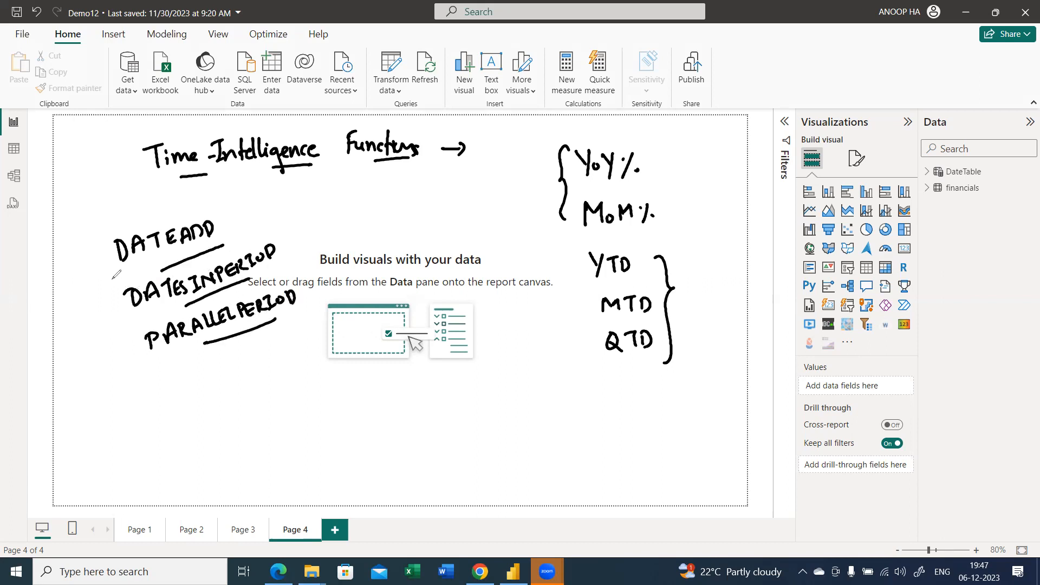
pyautogui.moveTo(104, 251)
pyautogui.mouseDown()
pyautogui.moveTo(98, 294)
pyautogui.moveTo(123, 342)
pyautogui.moveTo(102, 271)
pyautogui.mouseUp()
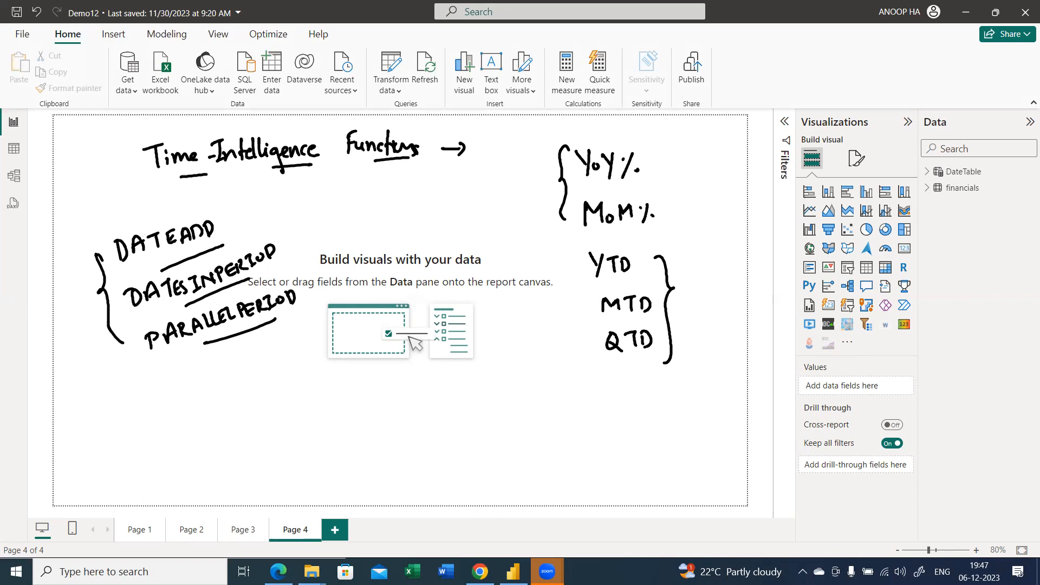
# Search the web for "time intelligence in power bi" in a new Chrome tab
pyautogui.hotkey('ctrl', 't')
pyautogui.write('ti')
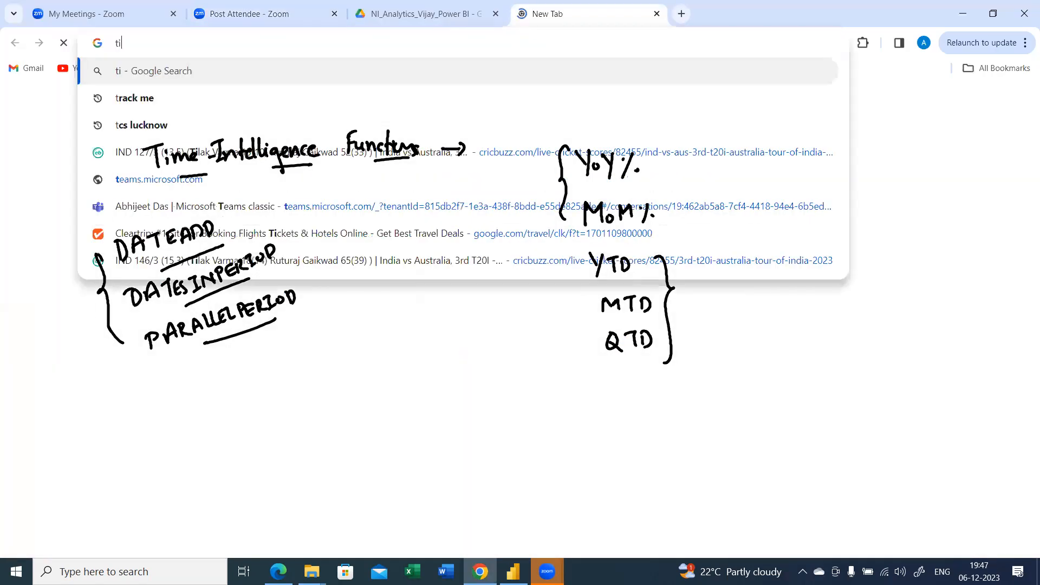
pyautogui.write('me in')
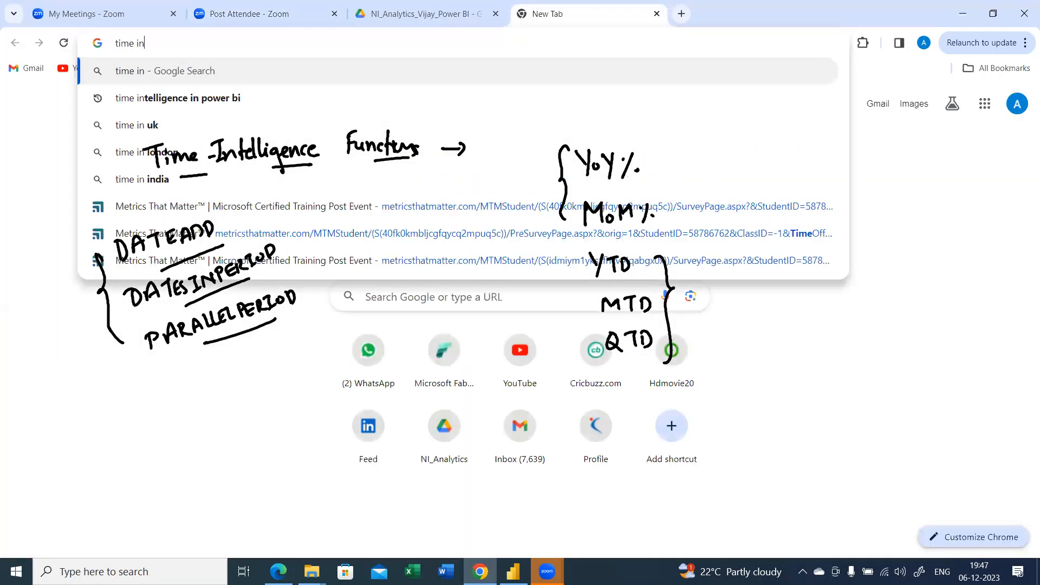
pyautogui.press('Down')
pyautogui.press('Return')
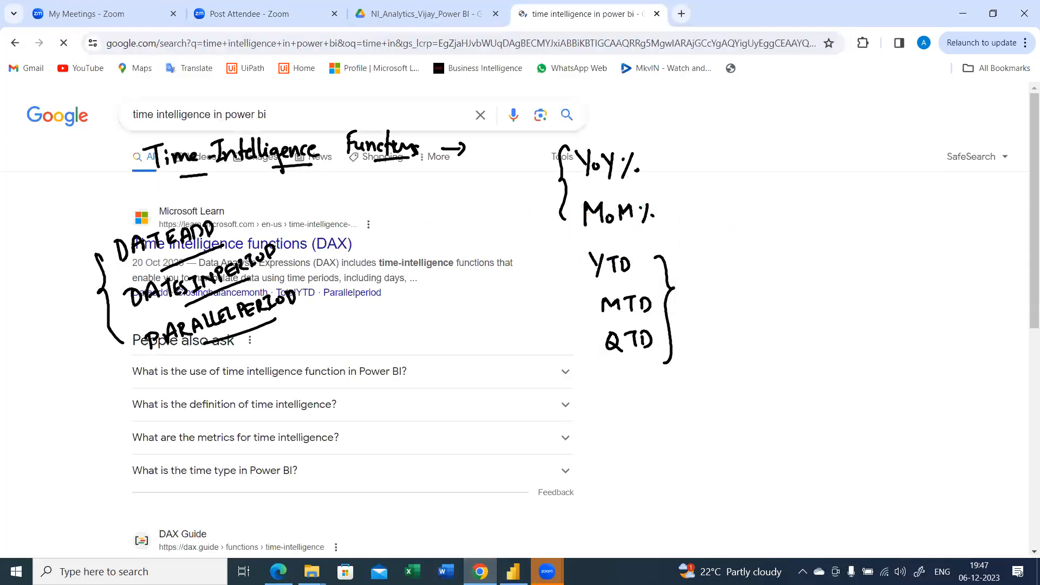
# Open the Microsoft Learn article on DAX time intelligence functions and clear the handwritten annotations
pyautogui.click(387, 245)
pyautogui.click(349, 42)
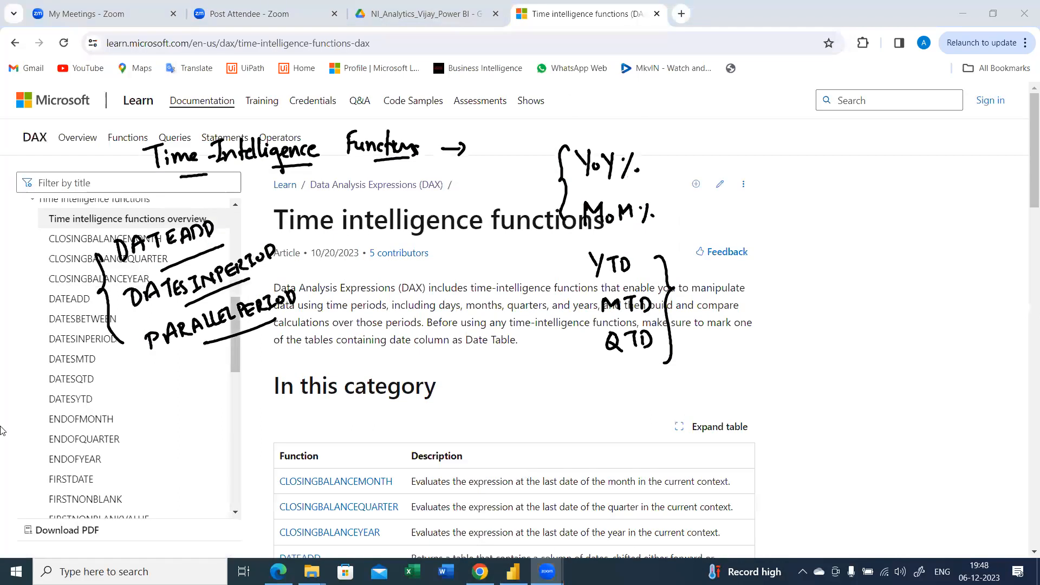
pyautogui.click(478, 390)
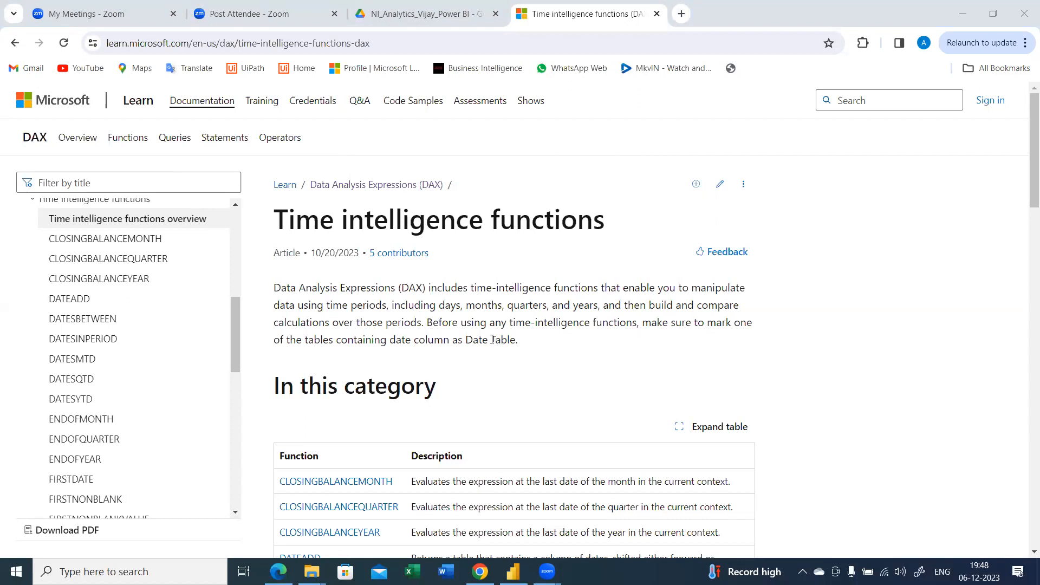
# Annotate the function table with the handwritten pairs START x END and CLOSING BALANCE x OPENING BALANCE
pyautogui.scroll(-2, 492, 340)
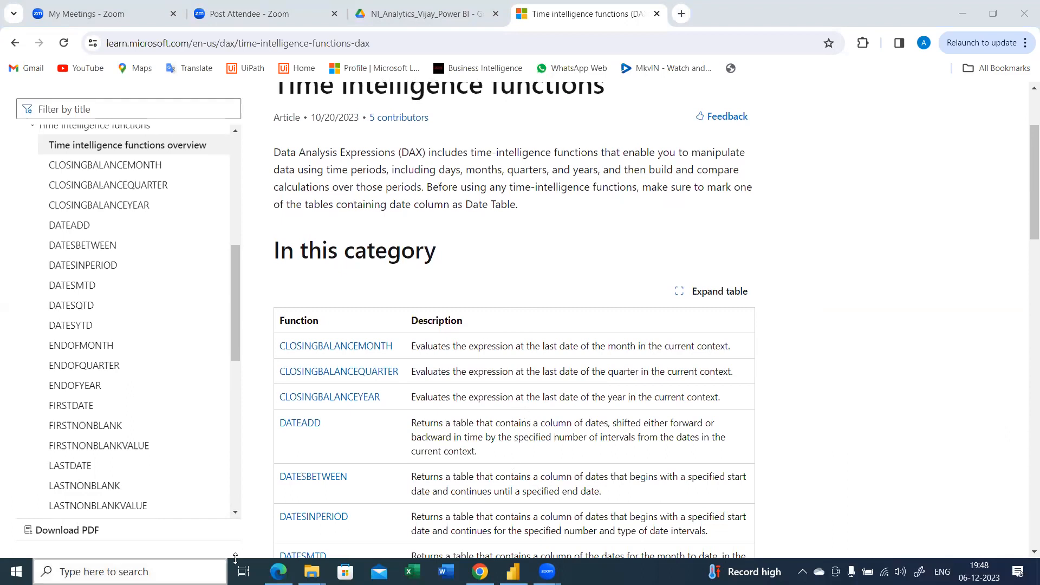
pyautogui.scroll(-1, 679, 416)
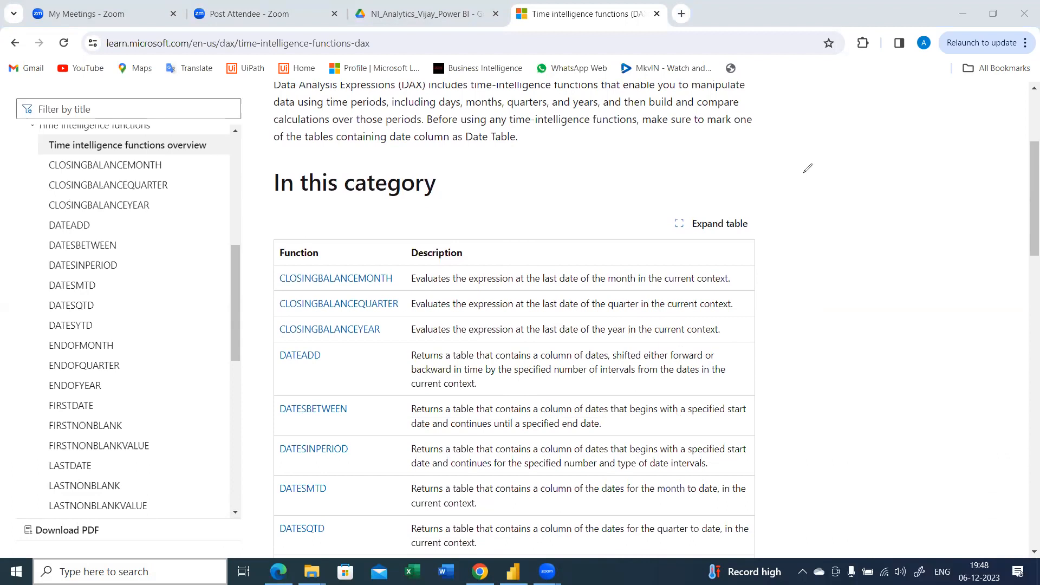
pyautogui.moveTo(797, 173)
pyautogui.mouseDown()
pyautogui.moveTo(884, 184)
pyautogui.moveTo(926, 171)
pyautogui.moveTo(929, 181)
pyautogui.mouseUp()
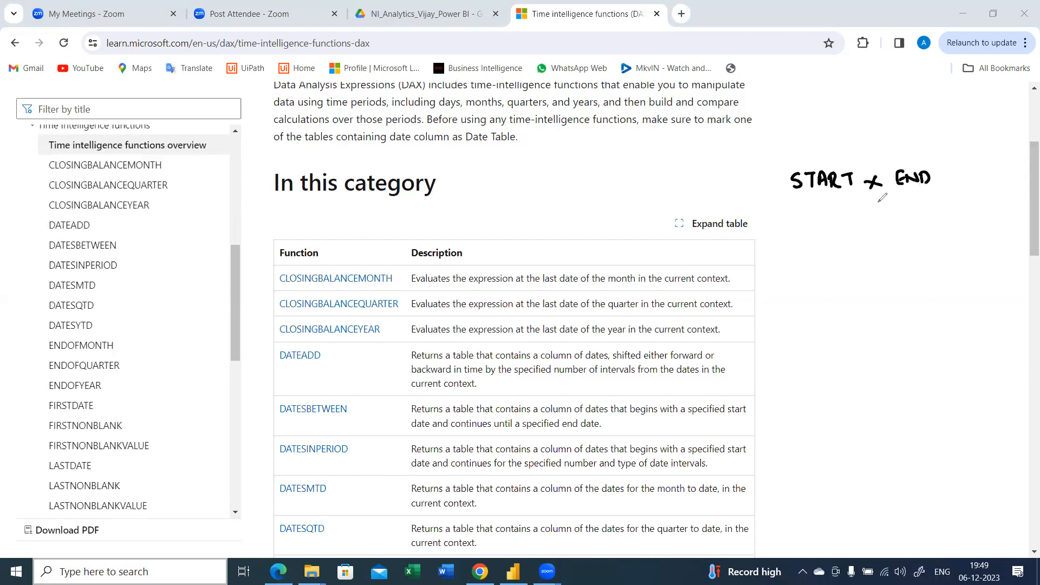
pyautogui.moveTo(808, 202); pyautogui.dragTo(939, 196)
pyautogui.moveTo(839, 243)
pyautogui.mouseDown()
pyautogui.moveTo(827, 258)
pyautogui.moveTo(838, 261)
pyautogui.mouseUp()
pyautogui.moveTo(841, 241); pyautogui.dragTo(851, 263)
pyautogui.moveTo(859, 250)
pyautogui.mouseDown()
pyautogui.moveTo(873, 242)
pyautogui.moveTo(871, 260)
pyautogui.moveTo(883, 260)
pyautogui.moveTo(900, 244)
pyautogui.moveTo(913, 258)
pyautogui.moveTo(844, 282)
pyautogui.moveTo(899, 292)
pyautogui.moveTo(911, 272)
pyautogui.moveTo(947, 261)
pyautogui.moveTo(947, 251)
pyautogui.mouseUp()
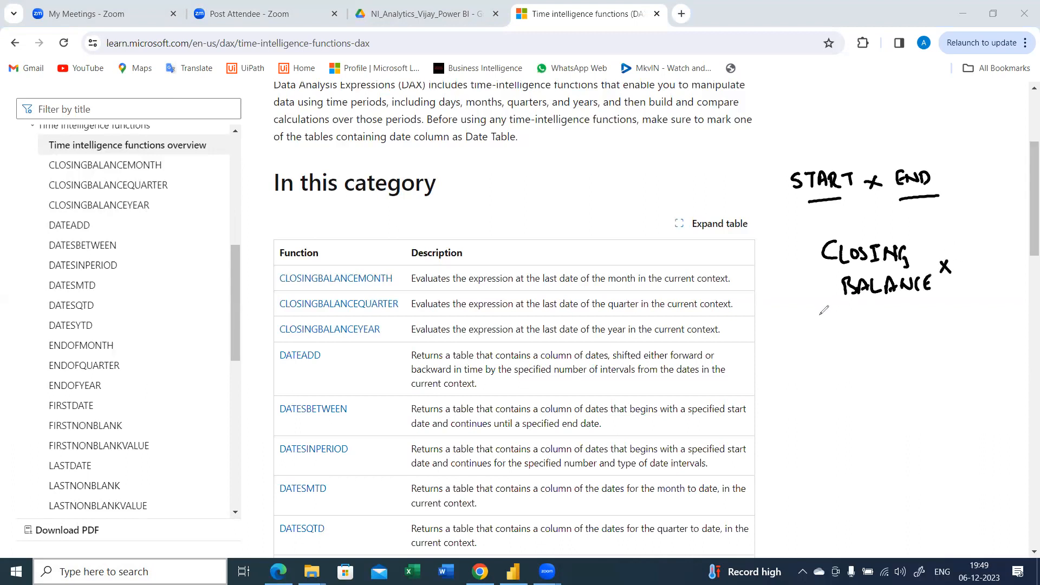
pyautogui.moveTo(851, 342)
pyautogui.mouseDown()
pyautogui.moveTo(941, 335)
pyautogui.moveTo(949, 346)
pyautogui.moveTo(959, 326)
pyautogui.moveTo(972, 337)
pyautogui.moveTo(966, 358)
pyautogui.mouseUp()
pyautogui.moveTo(906, 378)
pyautogui.mouseDown()
pyautogui.moveTo(949, 382)
pyautogui.moveTo(990, 362)
pyautogui.mouseUp()
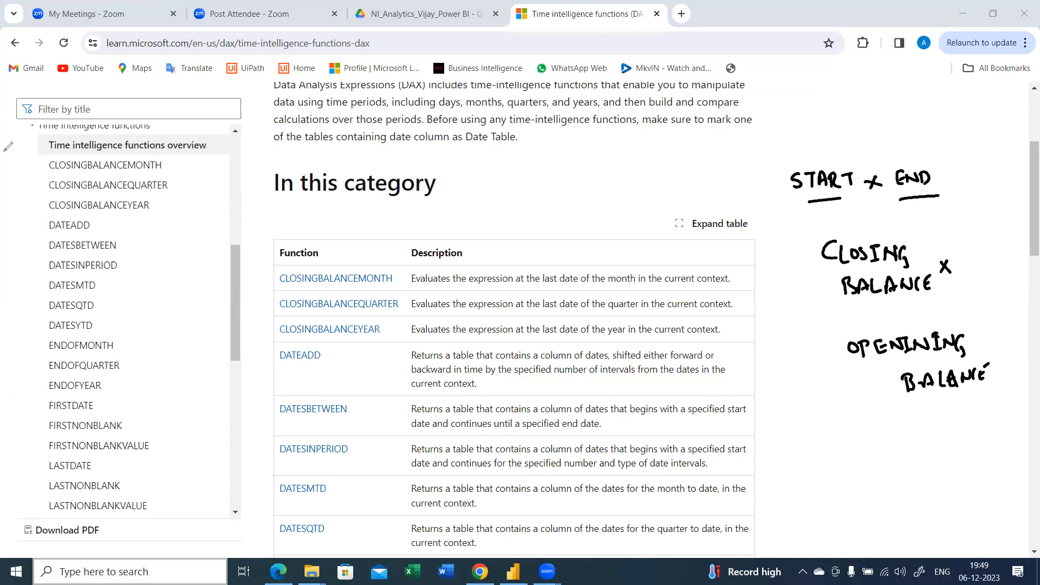
# Handwrite the underlined pair PREV x NEXT above START x END, beside the NEXT and PREVIOUS functions
pyautogui.scroll(-3, 1025, 209)
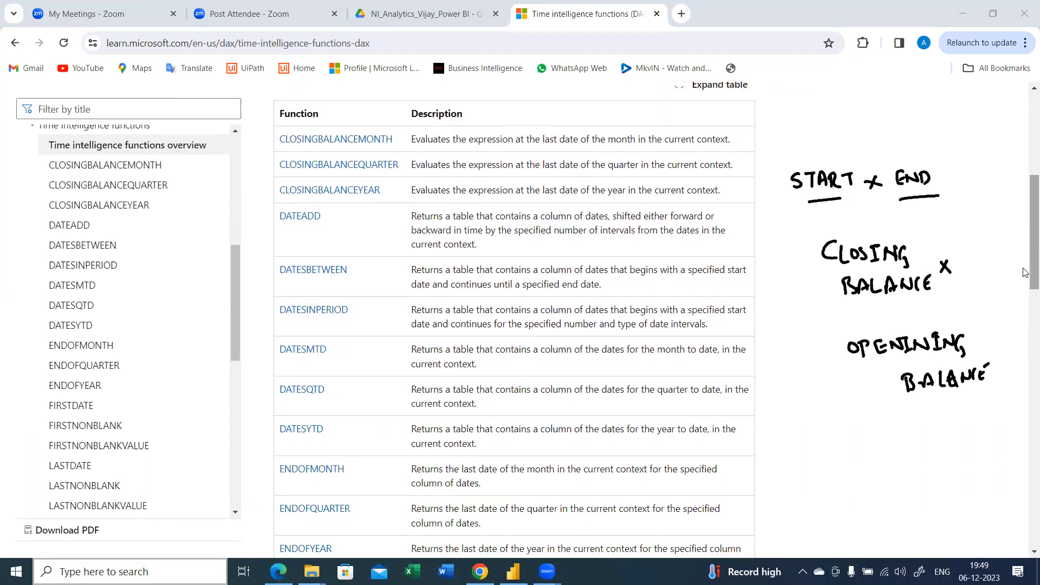
pyautogui.scroll(-3, 1026, 272)
pyautogui.scroll(-5, 1025, 279)
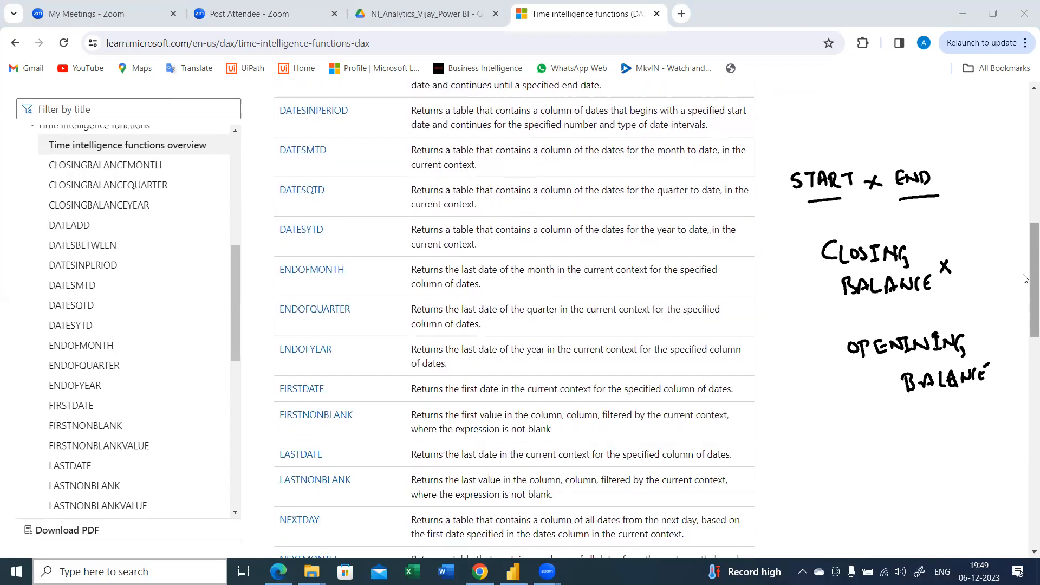
pyautogui.scroll(-3, 1025, 297)
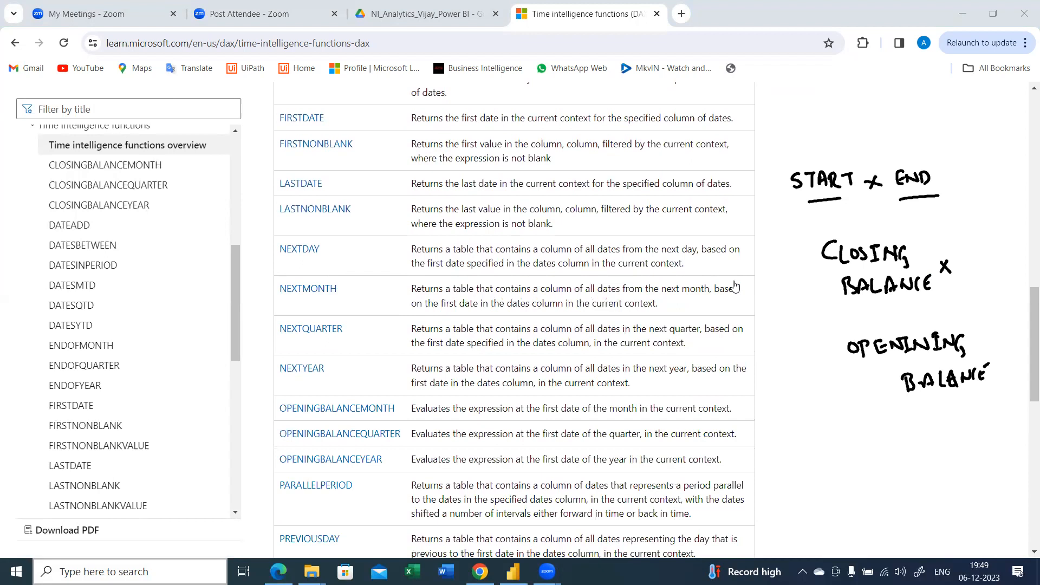
pyautogui.moveTo(784, 102)
pyautogui.mouseDown()
pyautogui.moveTo(787, 122)
pyautogui.moveTo(794, 109)
pyautogui.moveTo(862, 115)
pyautogui.moveTo(879, 103)
pyautogui.moveTo(915, 120)
pyautogui.moveTo(796, 137)
pyautogui.mouseUp()
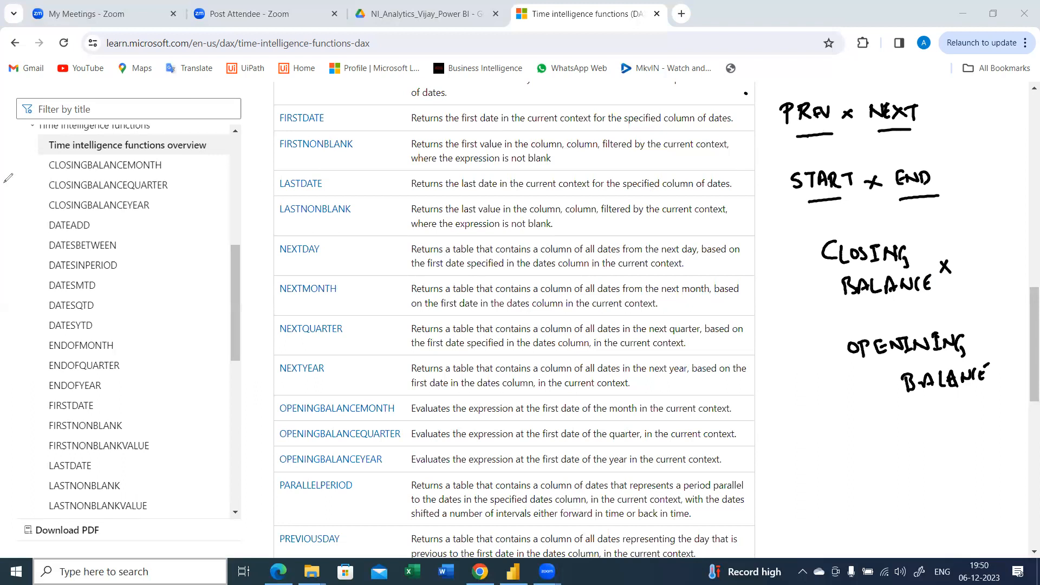
# Circle SAMEPERIODLASTYEAR in the function table and open its reference page
pyautogui.scroll(-10, 363, 293)
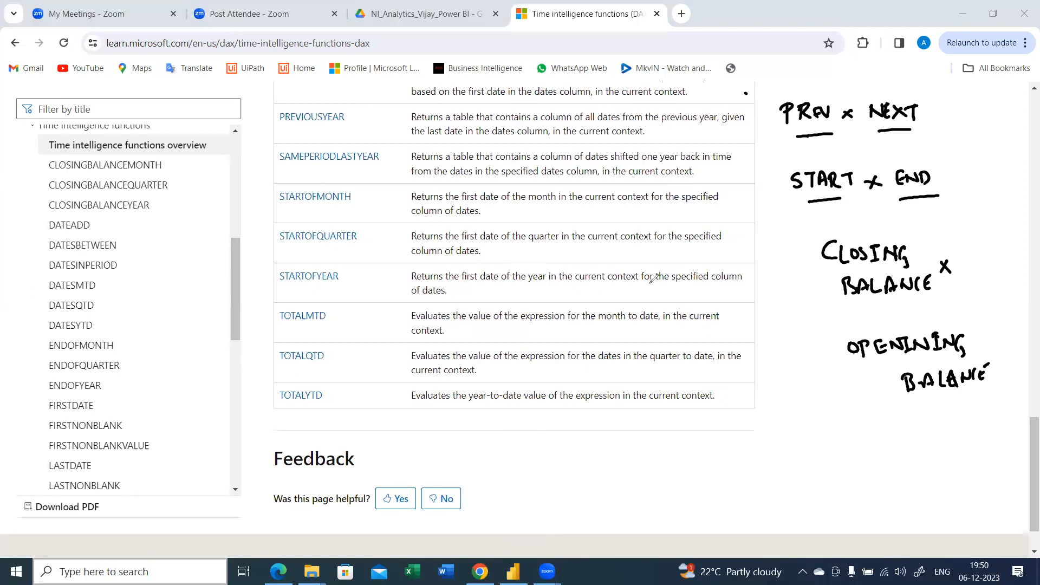
pyautogui.moveTo(618, 430)
pyautogui.mouseDown()
pyautogui.moveTo(652, 422)
pyautogui.moveTo(662, 433)
pyautogui.mouseUp()
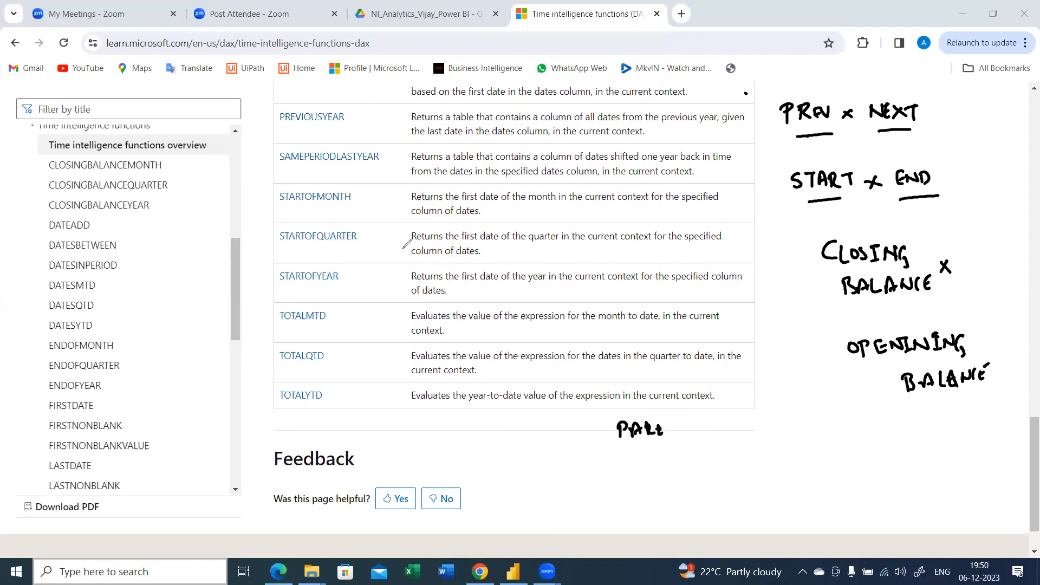
pyautogui.moveTo(301, 145)
pyautogui.mouseDown()
pyautogui.moveTo(269, 159)
pyautogui.moveTo(297, 181)
pyautogui.moveTo(397, 167)
pyautogui.moveTo(357, 139)
pyautogui.moveTo(293, 147)
pyautogui.mouseUp()
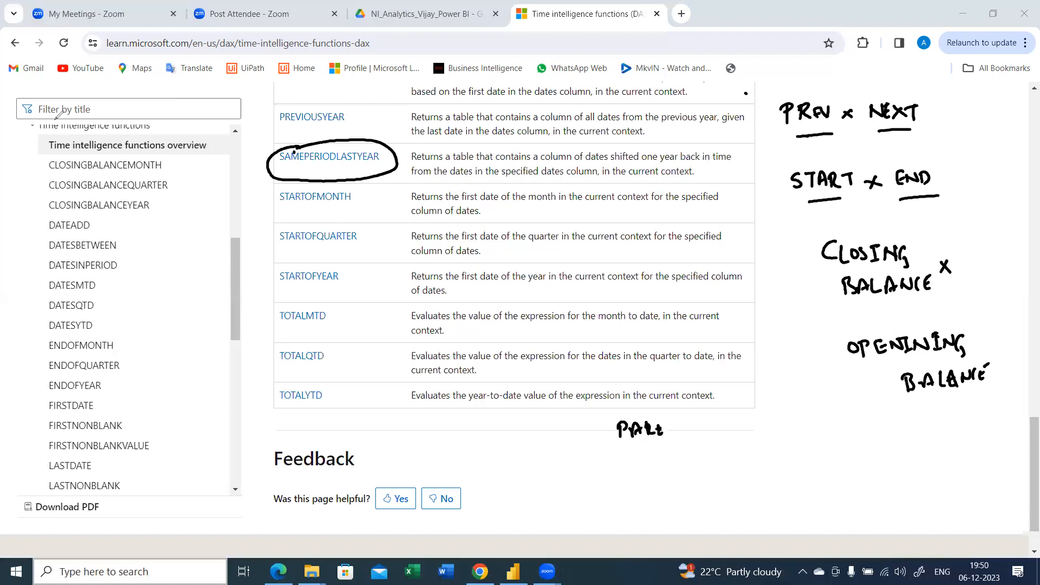
pyautogui.press('F5')
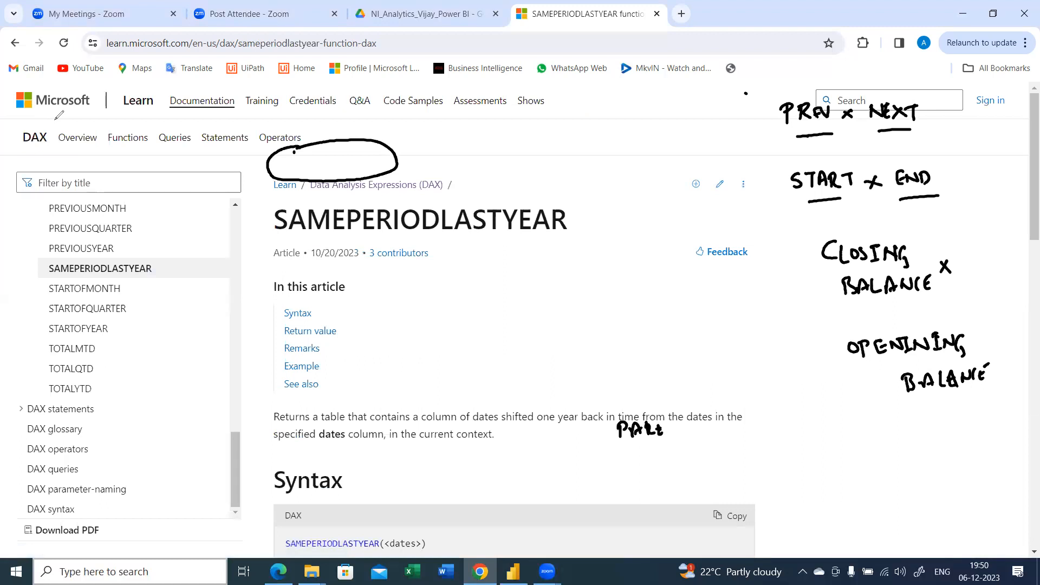
# Underline Syntax and Return value, and draw an arrow from the page title to a handwritten, underlined CALCULATE
pyautogui.moveTo(286, 323); pyautogui.dragTo(344, 337)
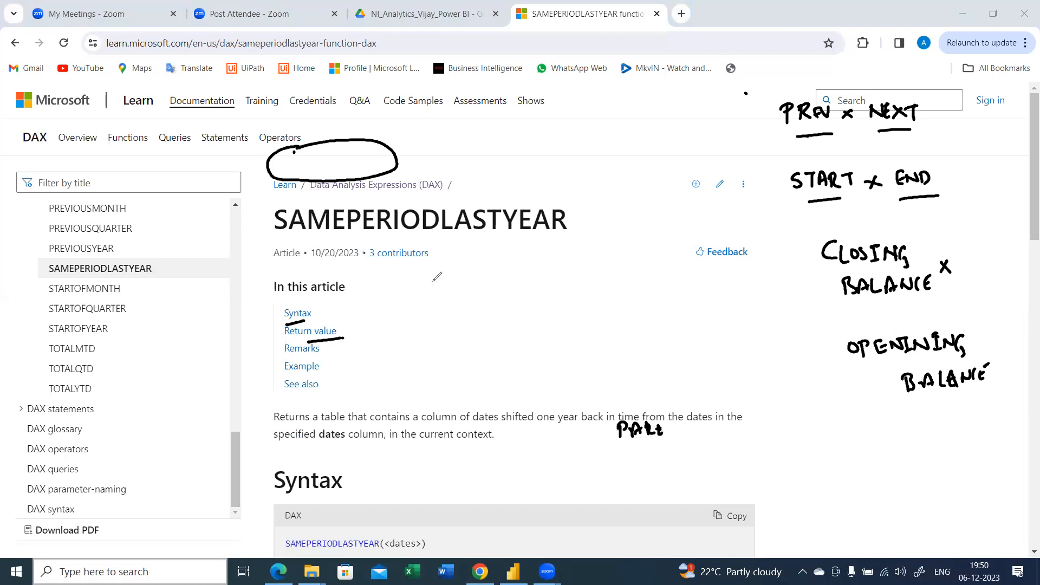
pyautogui.moveTo(483, 230)
pyautogui.mouseDown()
pyautogui.moveTo(491, 277)
pyautogui.moveTo(524, 276)
pyautogui.mouseUp()
pyautogui.moveTo(515, 270)
pyautogui.mouseDown()
pyautogui.moveTo(538, 304)
pyautogui.moveTo(597, 286)
pyautogui.moveTo(624, 301)
pyautogui.moveTo(645, 276)
pyautogui.moveTo(660, 297)
pyautogui.mouseUp()
pyautogui.moveTo(583, 320); pyautogui.dragTo(661, 308)
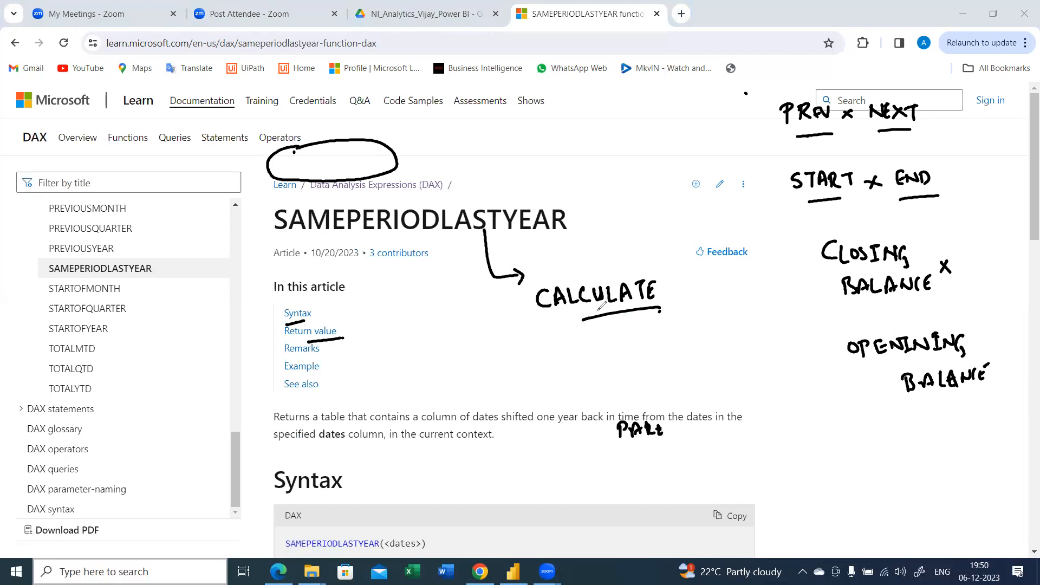
pyautogui.moveTo(552, 325); pyautogui.dragTo(622, 315)
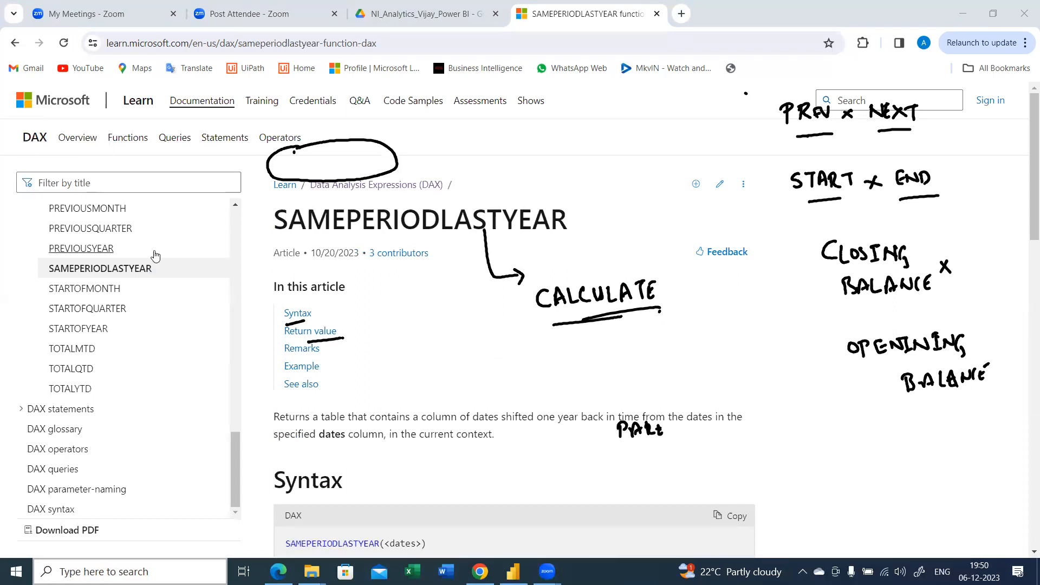
# Review the syntax, parameters, remarks and example formula of SAMEPERIODLASTYEAR
pyautogui.scroll(-1, 417, 336)
pyautogui.scroll(-3, 417, 336)
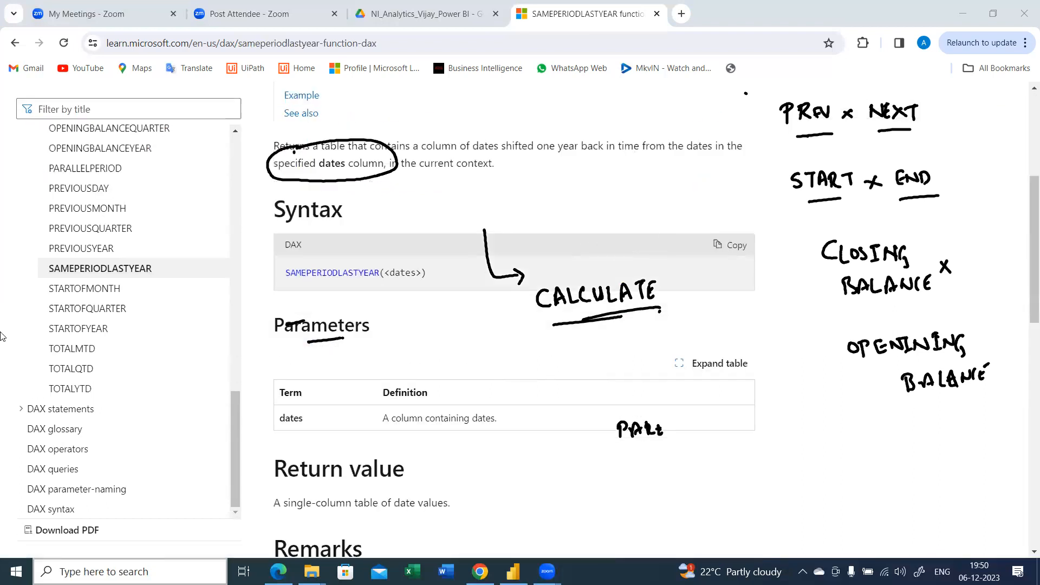
pyautogui.scroll(-3, 352, 387)
pyautogui.scroll(-2, 352, 386)
pyautogui.scroll(-3, 352, 387)
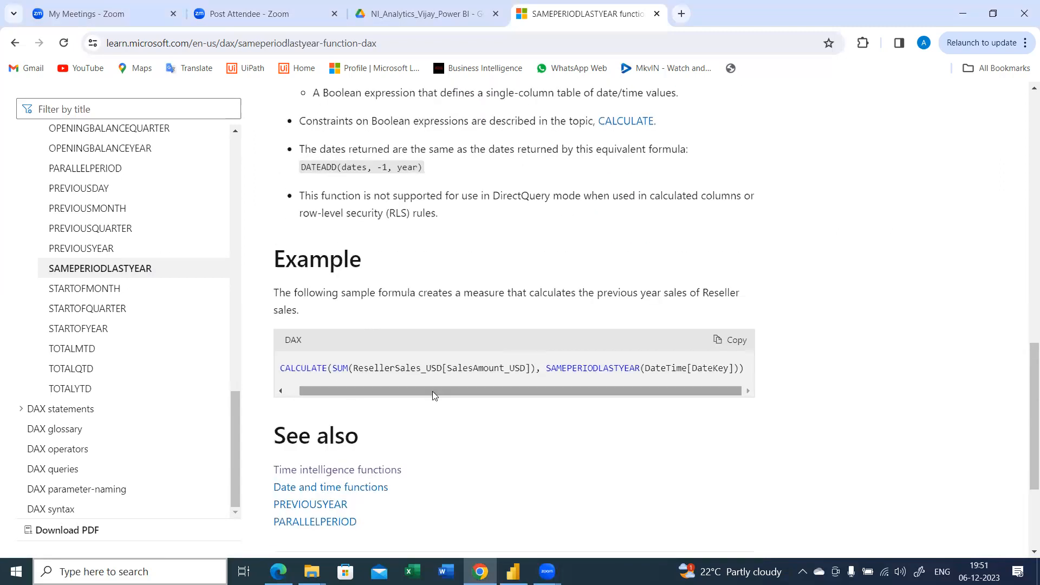
pyautogui.scroll(-3, 433, 394)
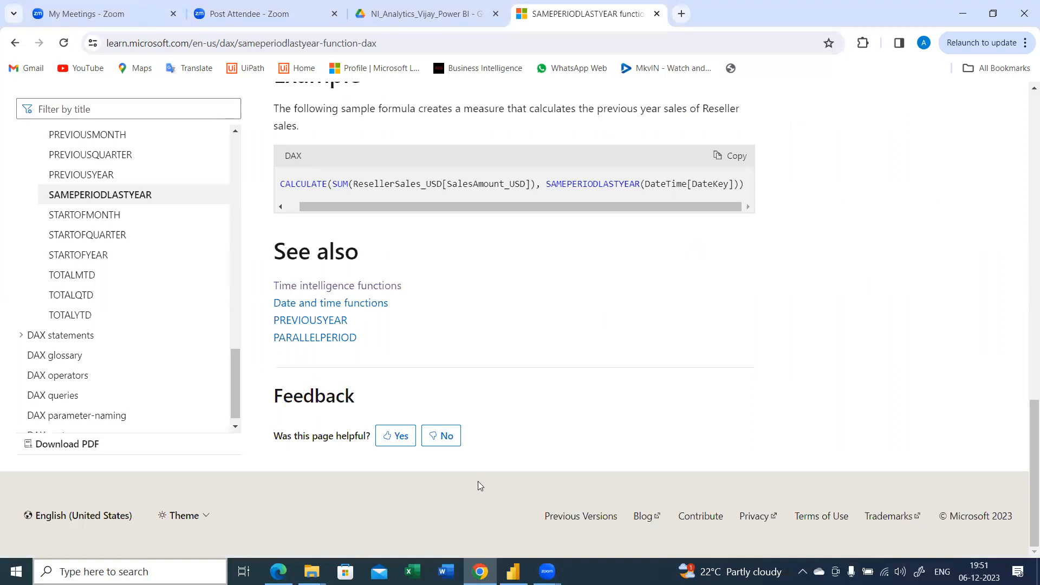
# Switch to Power BI Desktop, search the fields for Year, and add DateTable's Year to the Page 4 canvas
pyautogui.hotkey('alt', 'Tab')
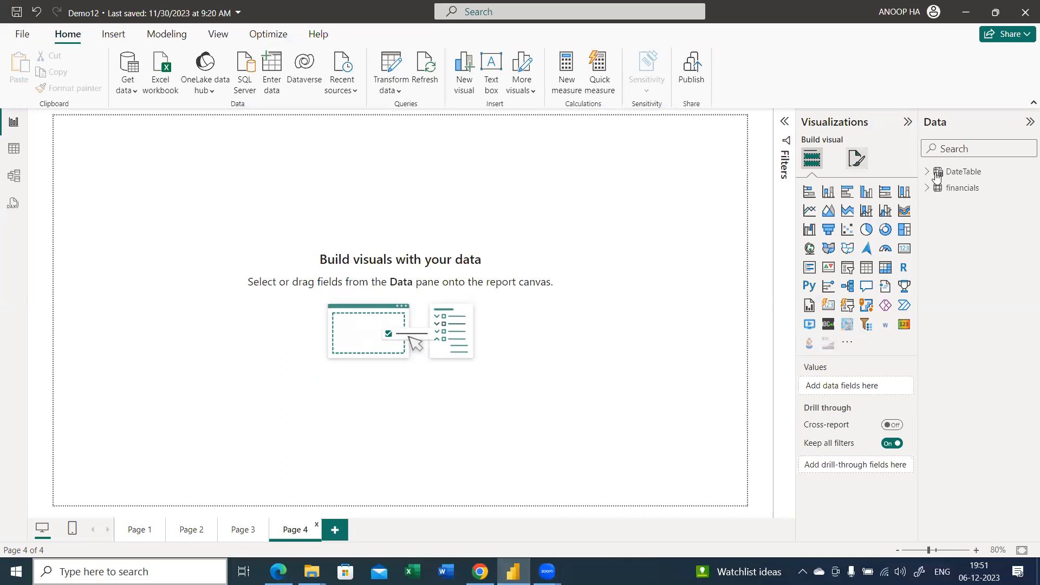
pyautogui.rightClick(969, 187)
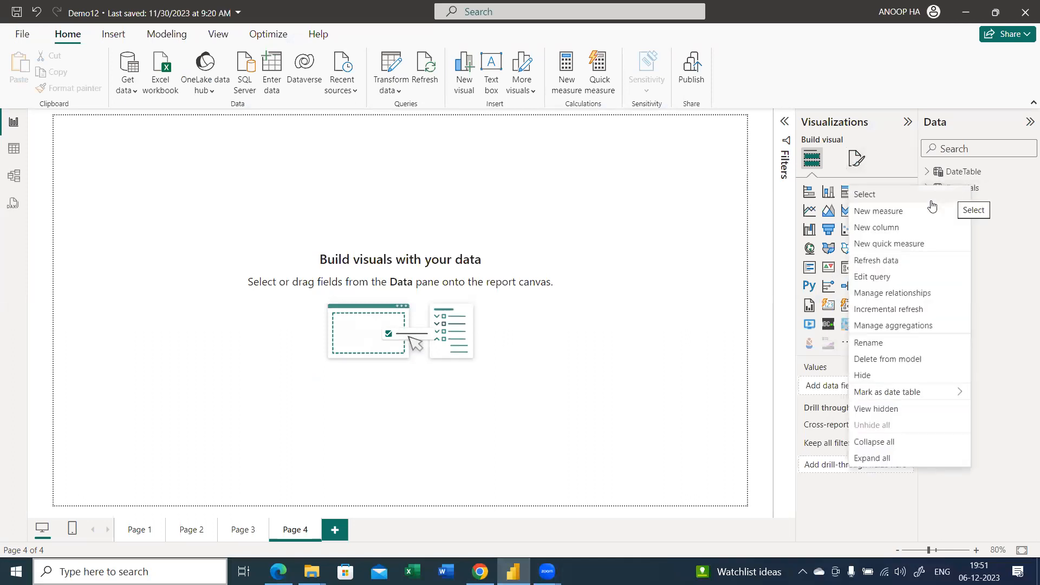
pyautogui.click(648, 240)
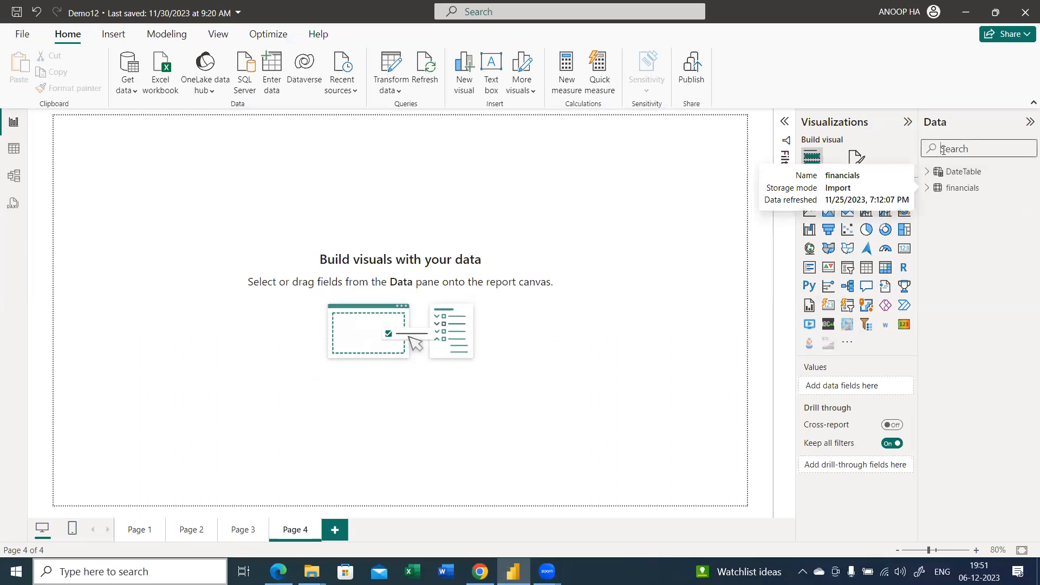
pyautogui.write('Year')
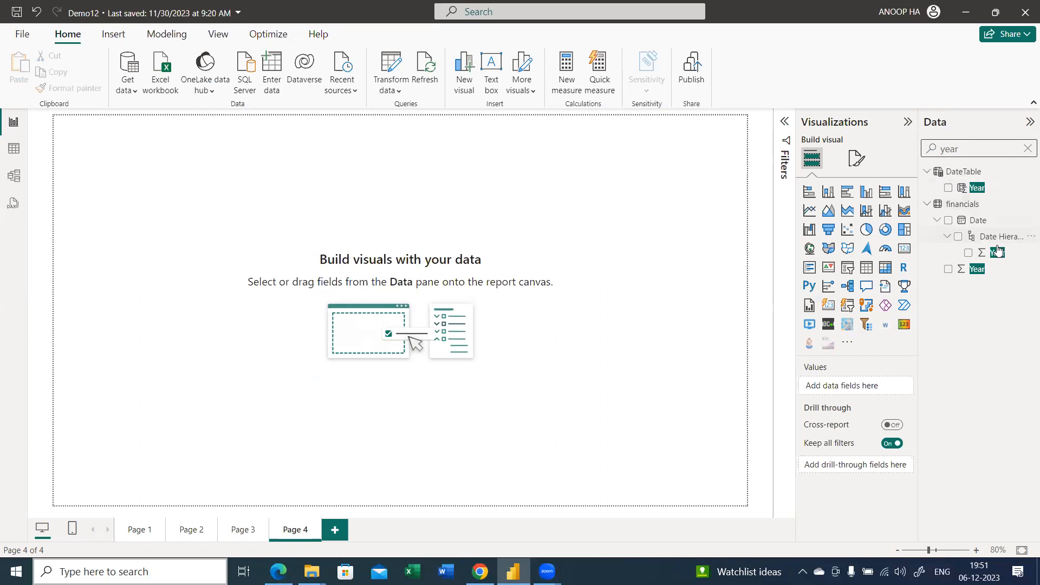
pyautogui.moveTo(991, 190); pyautogui.dragTo(420, 210)
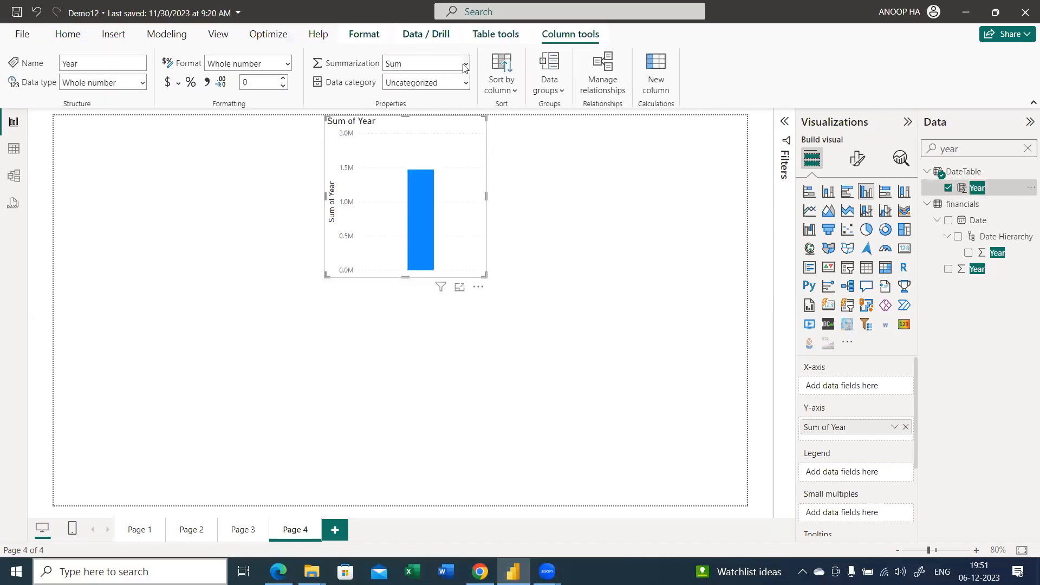
# Set the Year column's default summarization to Don't summarize and change the column chart to a matrix
pyautogui.click(465, 66)
pyautogui.click(451, 80)
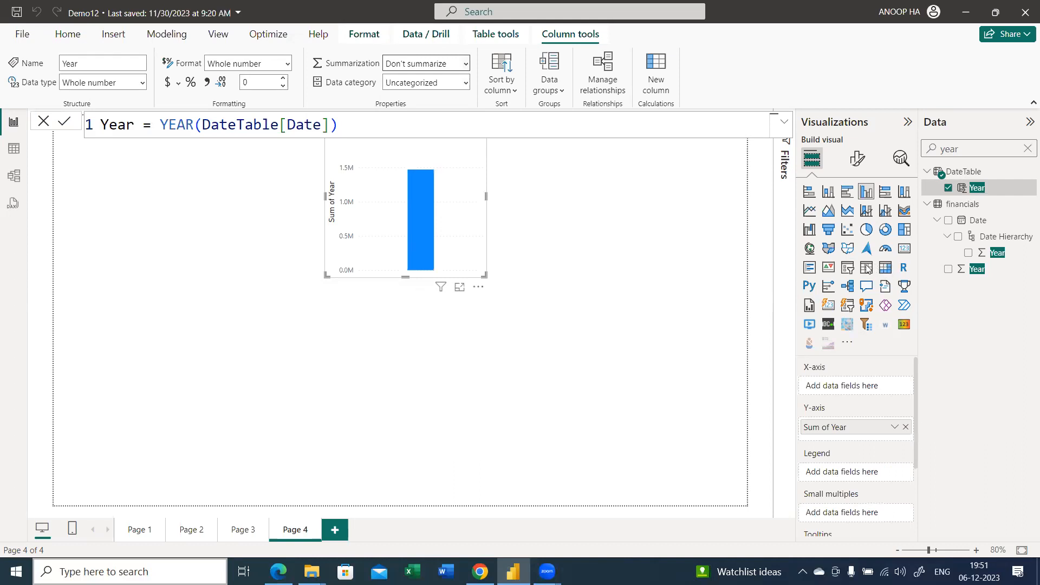
pyautogui.click(885, 273)
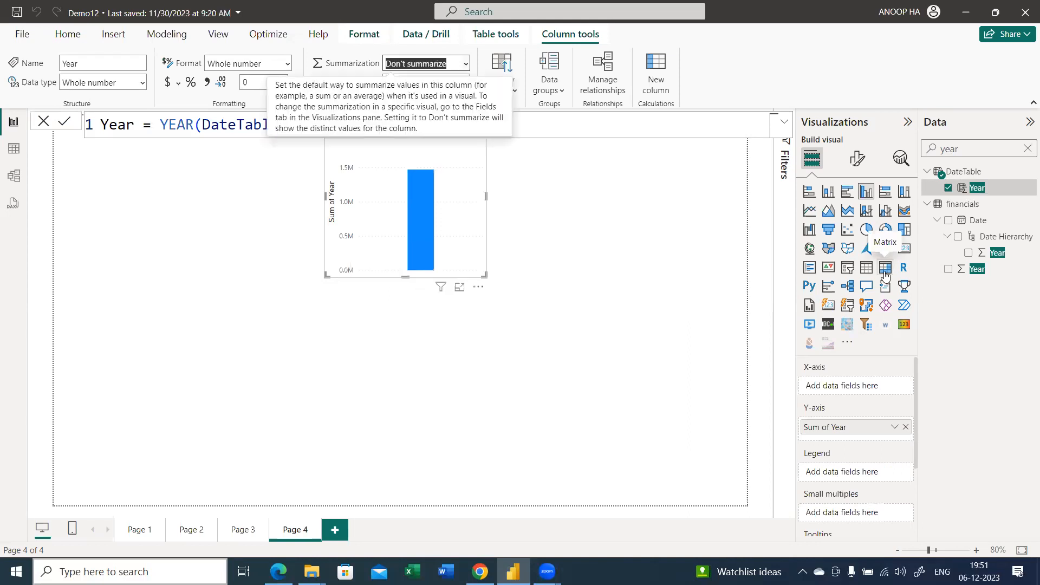
# Change the visual to a table and replace its Sum of Year field with DateTable's unsummarized Year
pyautogui.click(885, 267)
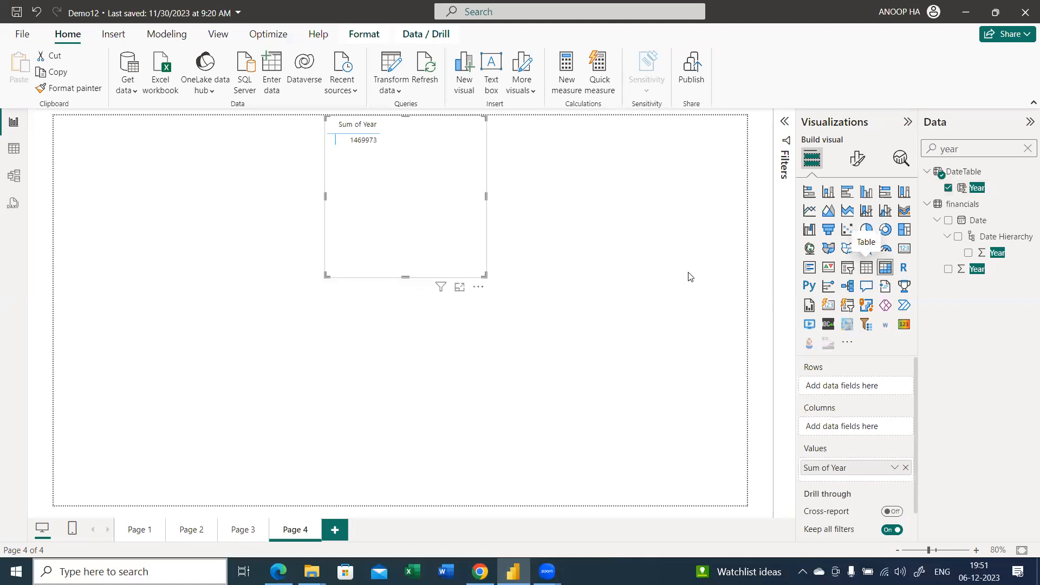
pyautogui.click(866, 267)
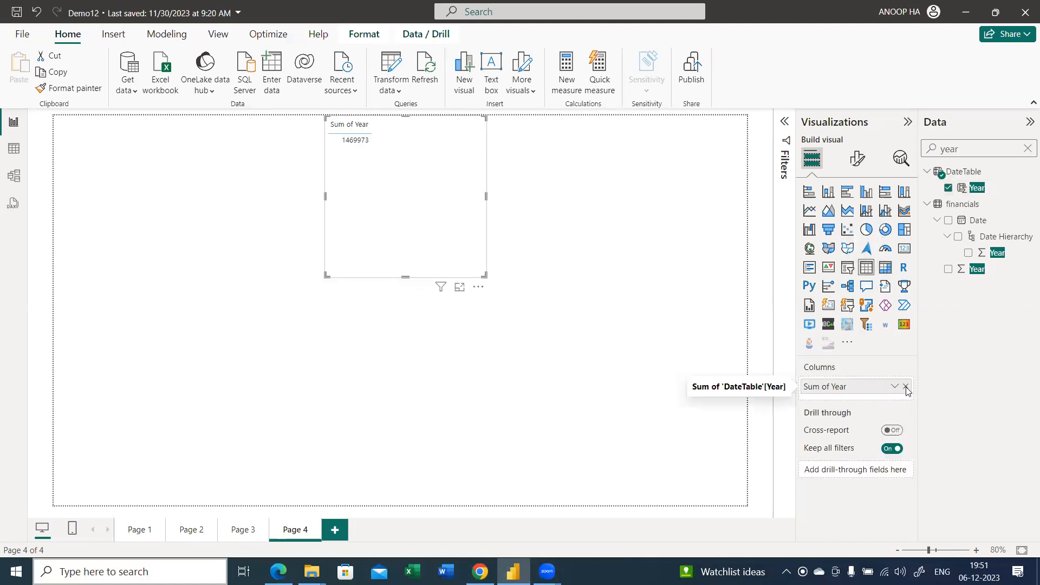
pyautogui.click(906, 387)
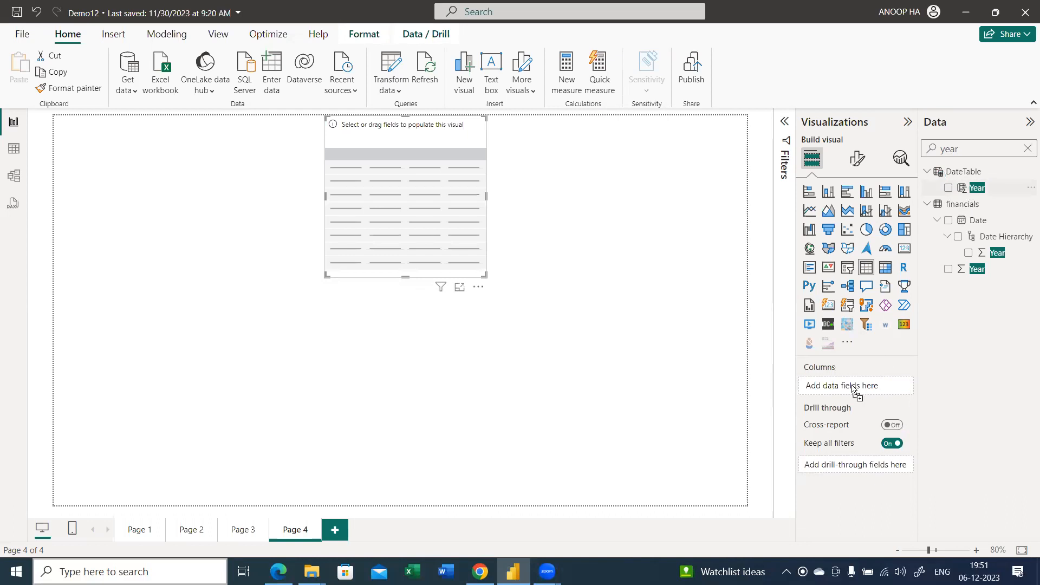
pyautogui.moveTo(854, 389); pyautogui.dragTo(854, 387)
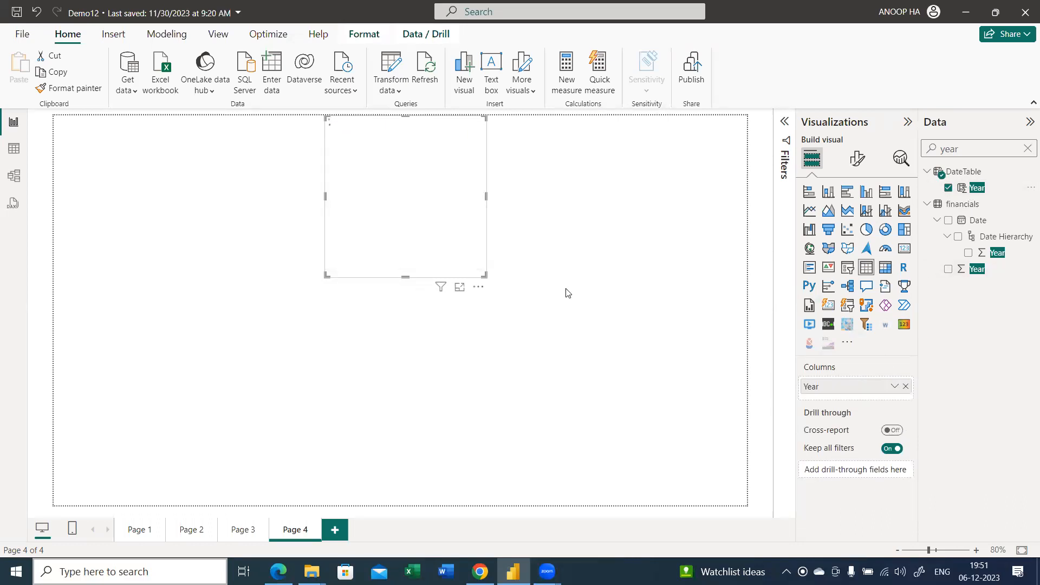
pyautogui.moveTo(419, 201); pyautogui.dragTo(398, 200)
pyautogui.scroll(5, 592, 291)
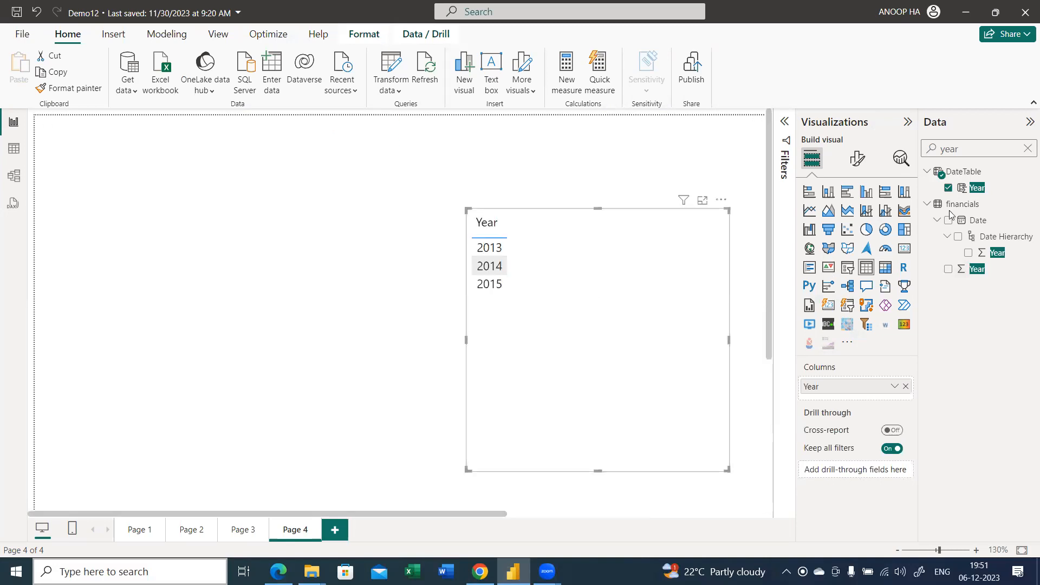
# Search the fields for "tot" and add the TotalSales measure to the Year table
pyautogui.click(1026, 148)
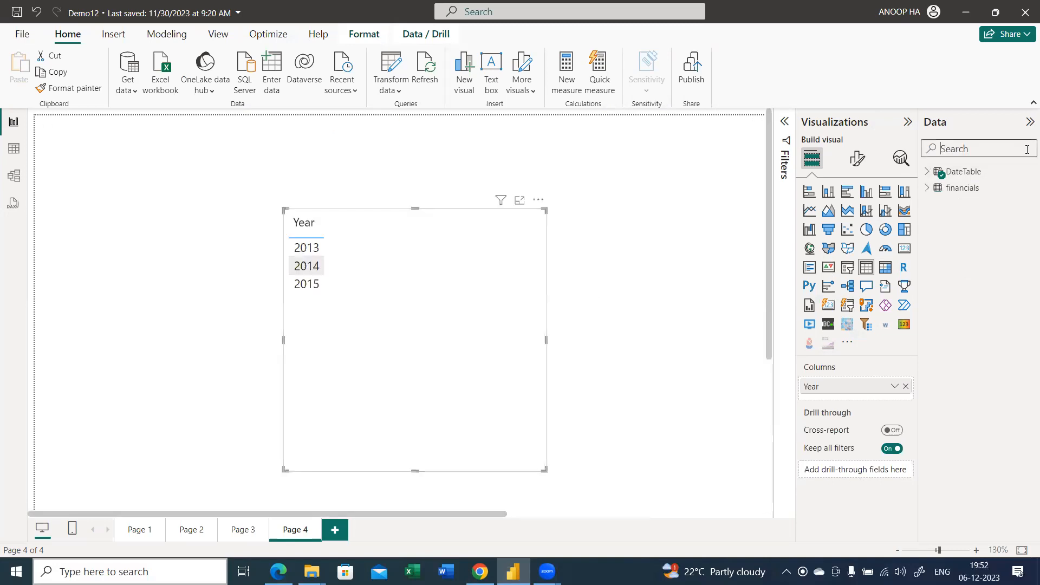
pyautogui.write('tot')
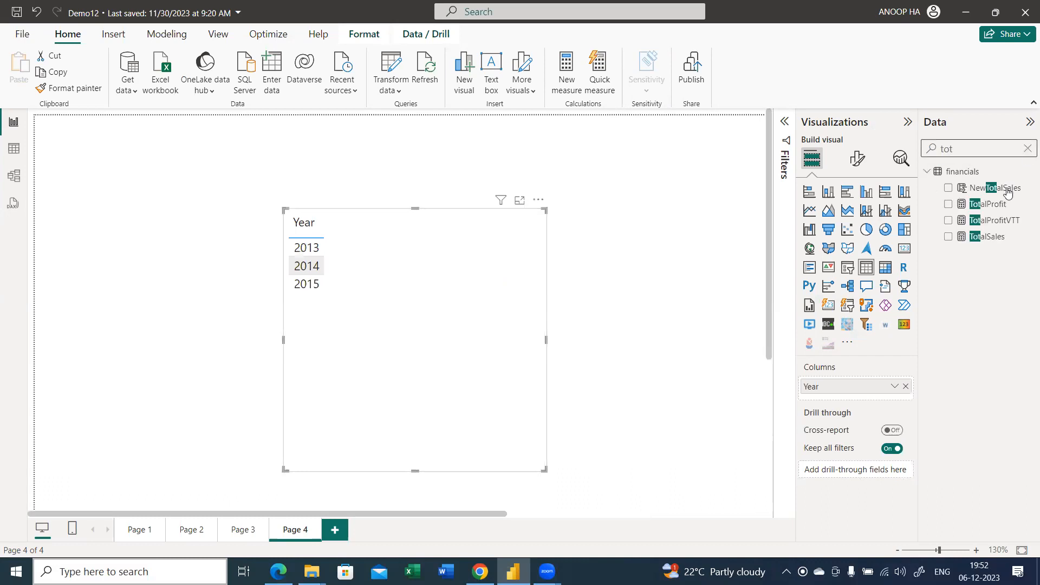
pyautogui.moveTo(1003, 239); pyautogui.dragTo(424, 273)
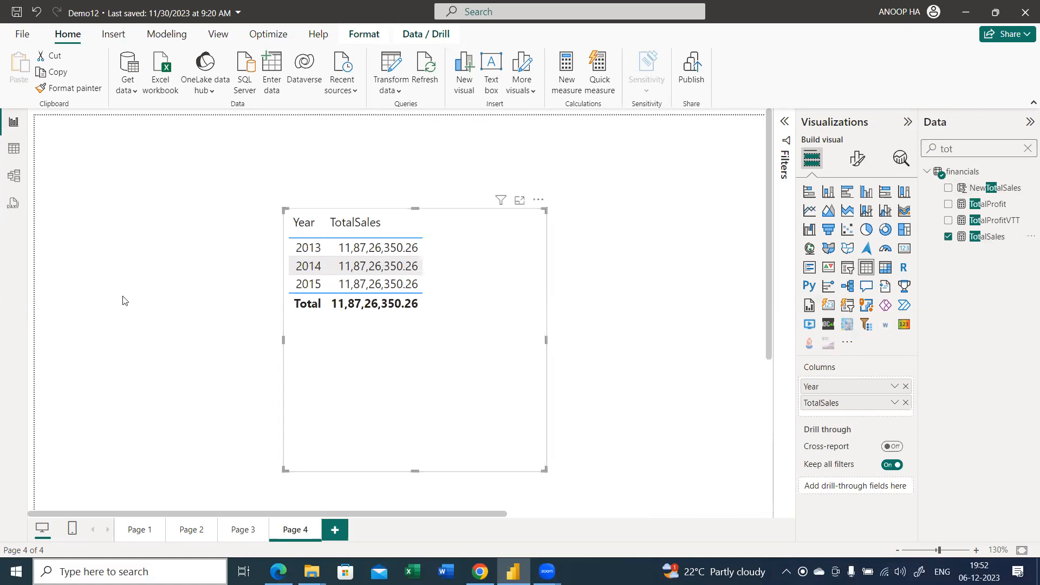
pyautogui.scroll(-2, 123, 300)
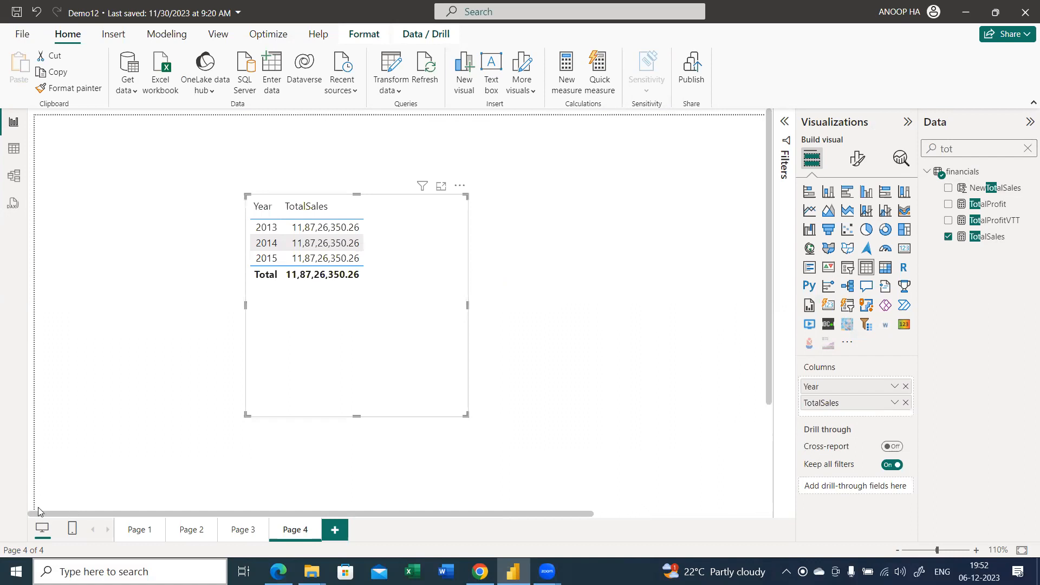
# Relate DateTable's Date column to the financials Date column in the model view, and return to the report view
pyautogui.click(15, 173)
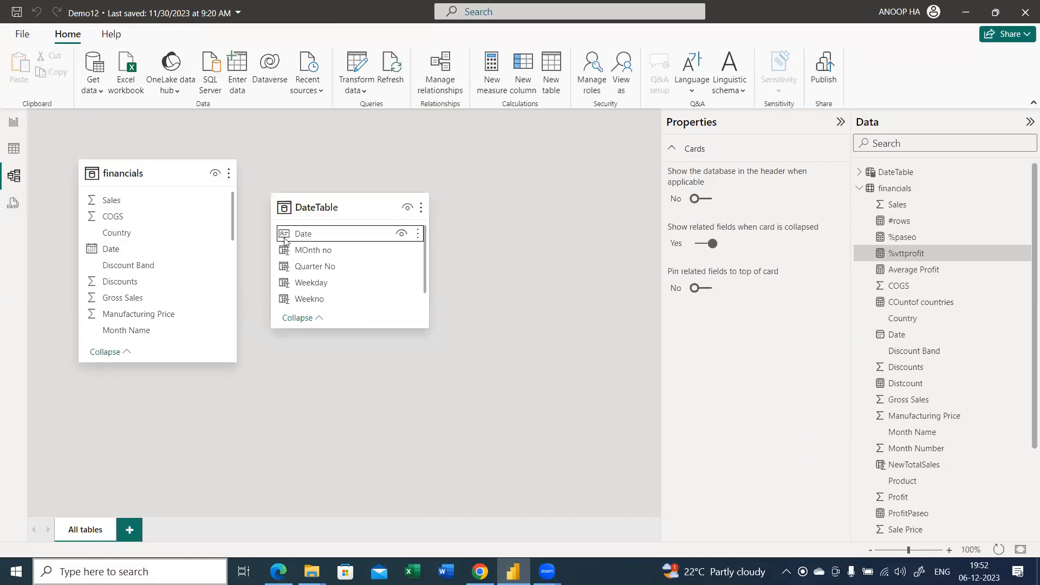
pyautogui.moveTo(298, 234); pyautogui.dragTo(165, 255)
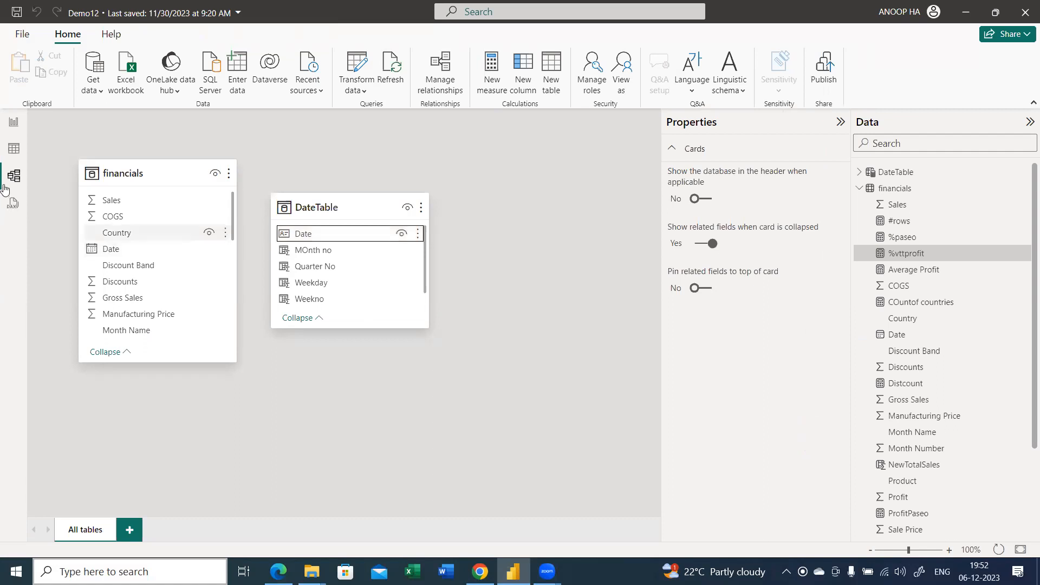
pyautogui.click(12, 126)
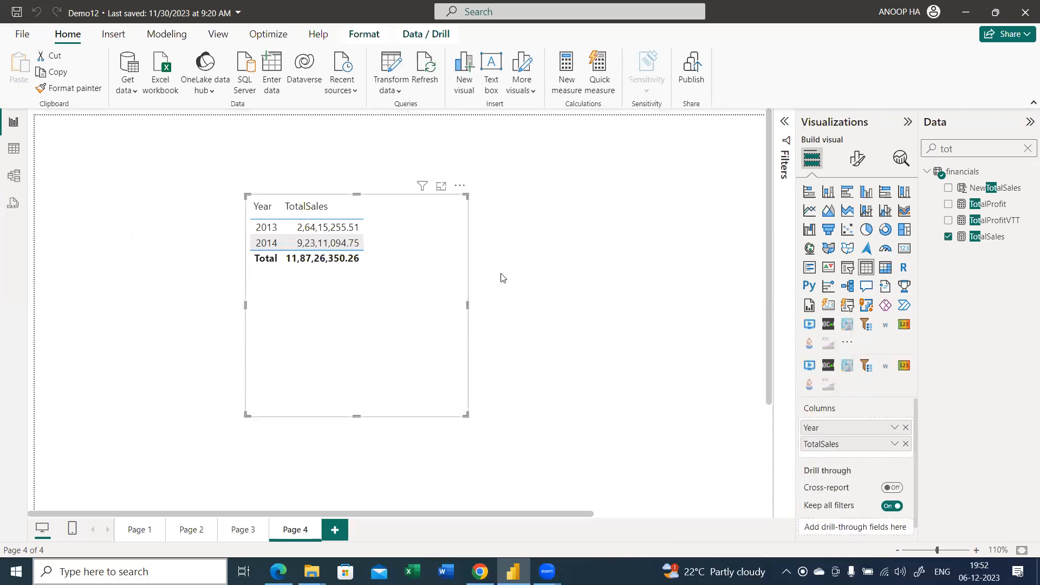
# Create a new measure in the financials table and name it SPLY Sales
pyautogui.click(1027, 150)
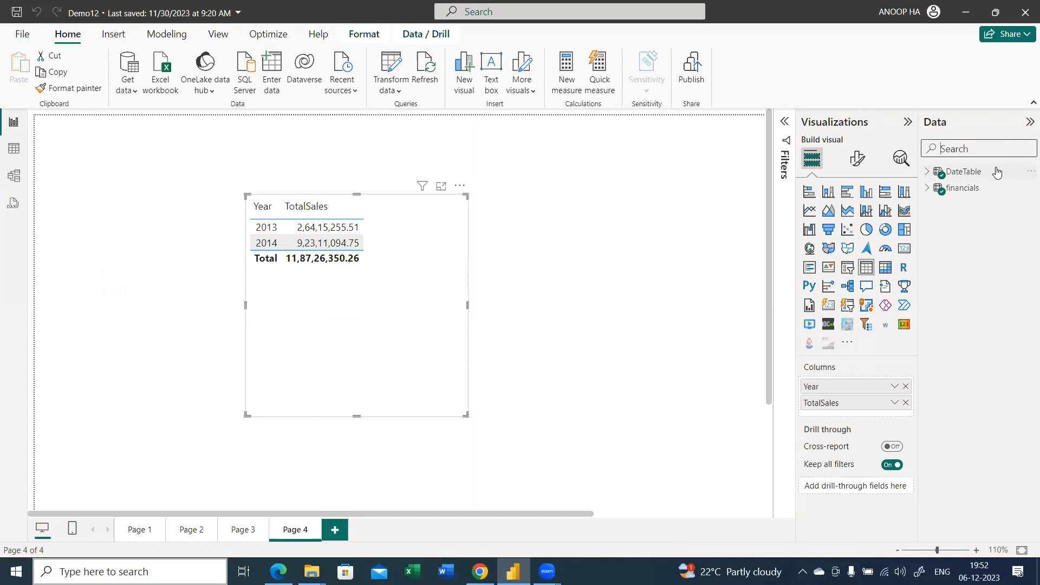
pyautogui.moveTo(986, 193)
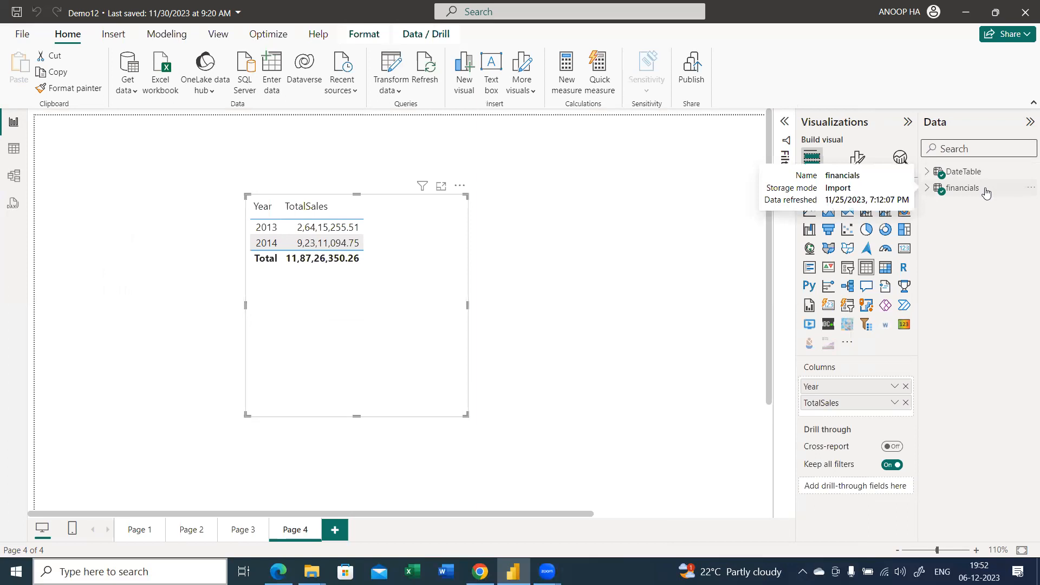
pyautogui.rightClick(986, 192)
pyautogui.click(921, 213)
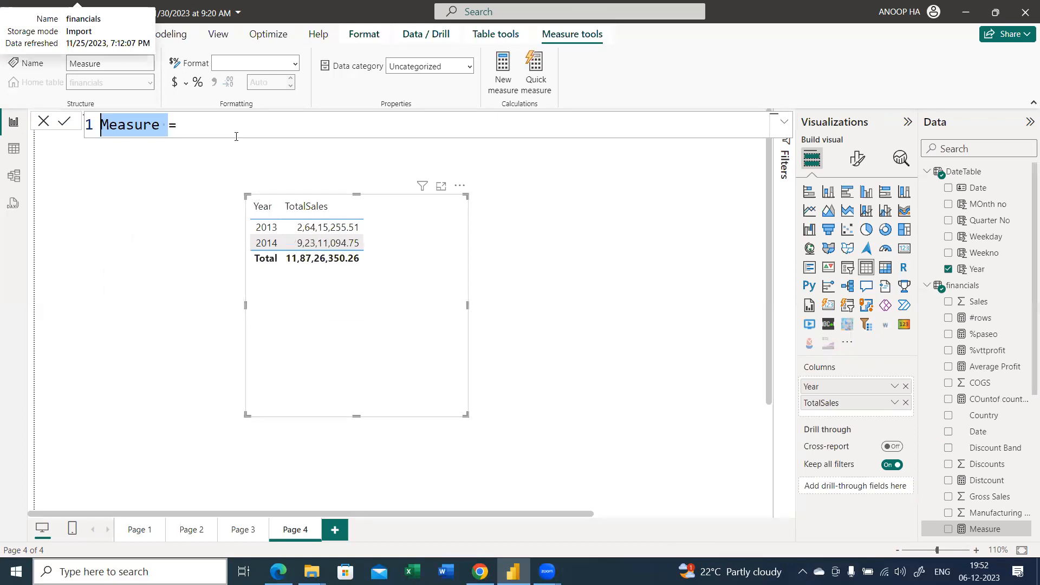
pyautogui.write('SPLY')
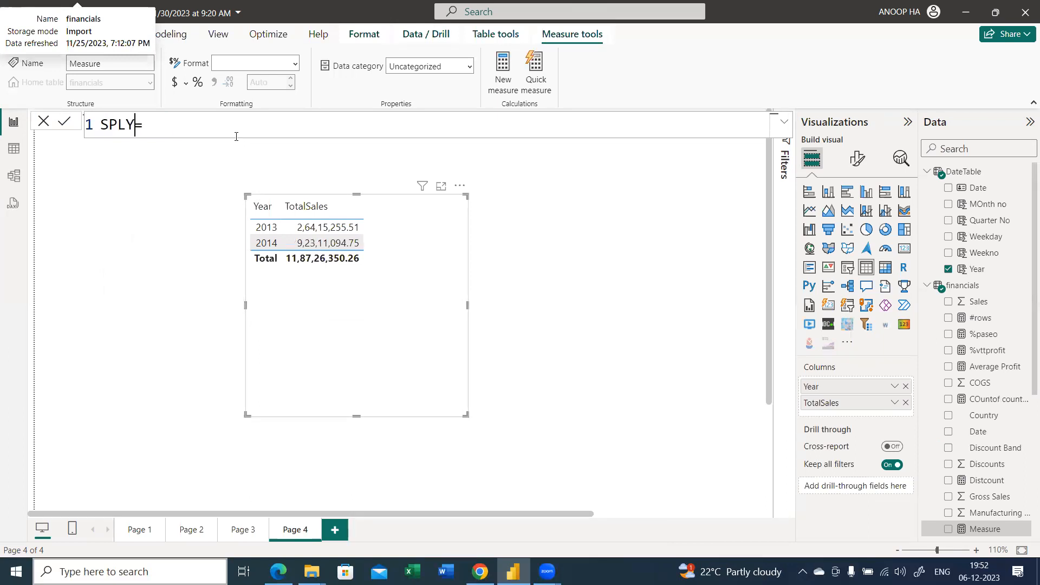
pyautogui.write(' Sales')
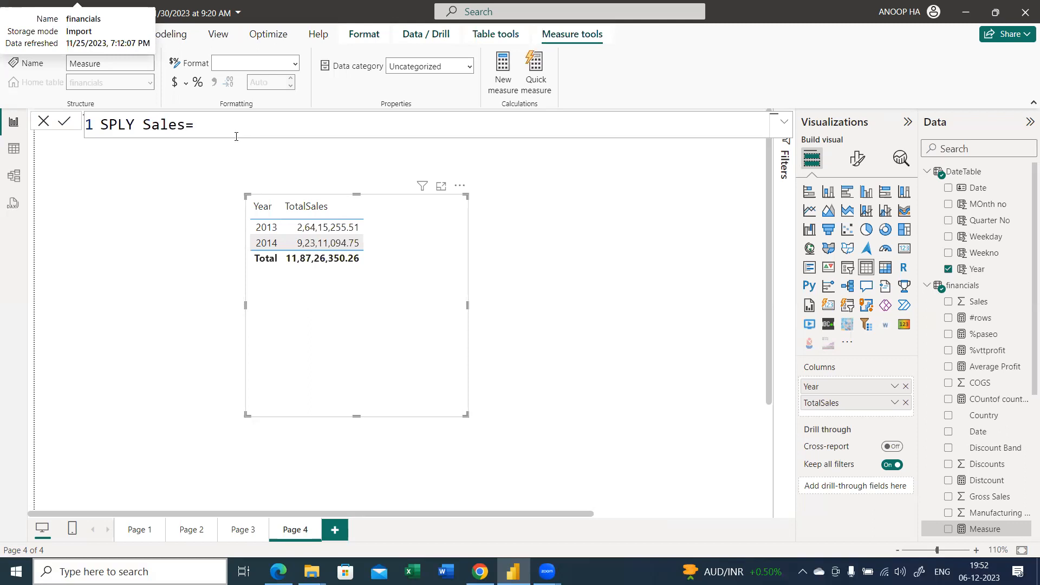
pyautogui.write('cal')
# Define SPLY Sales as CALCULATE([TotalSales],SAMEPERIODLASTYEAR(DateTable[Date])) and commit the formula
pyautogui.press('Tab')
pyautogui.write('t')
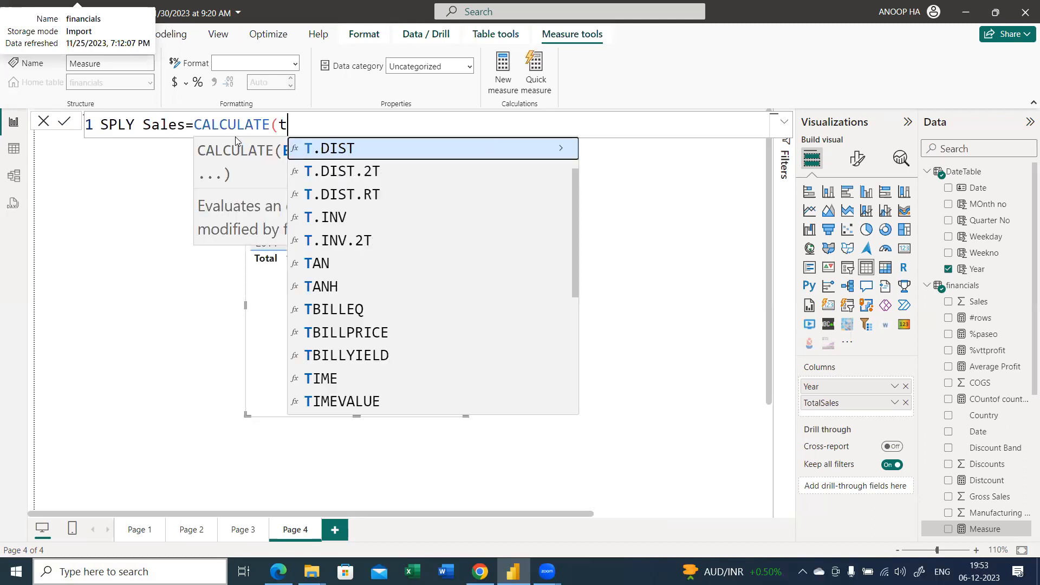
pyautogui.write('ot')
pyautogui.press('Up')
pyautogui.press('Up')
pyautogui.press('Tab')
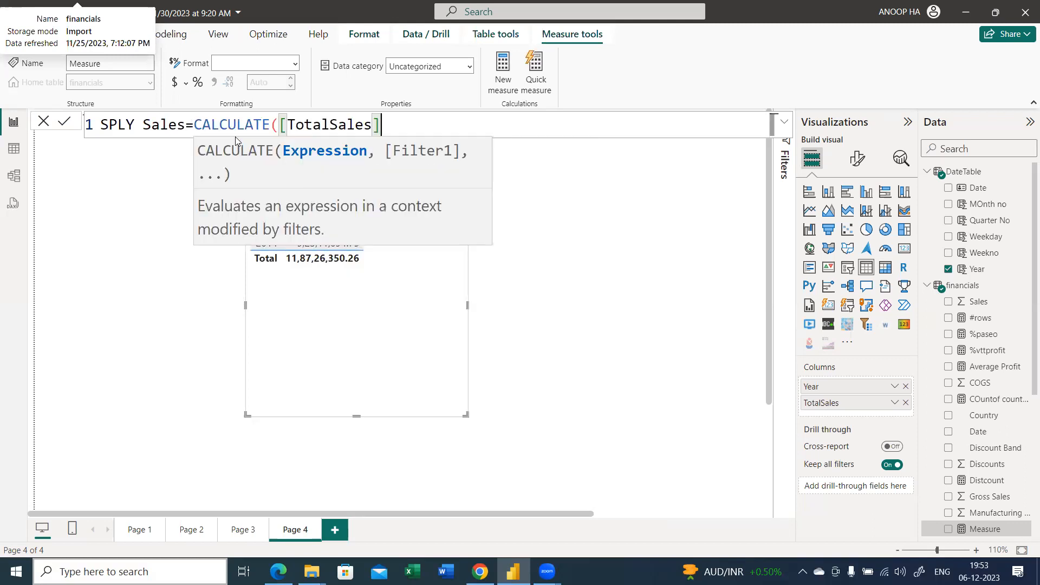
pyautogui.write(',same')
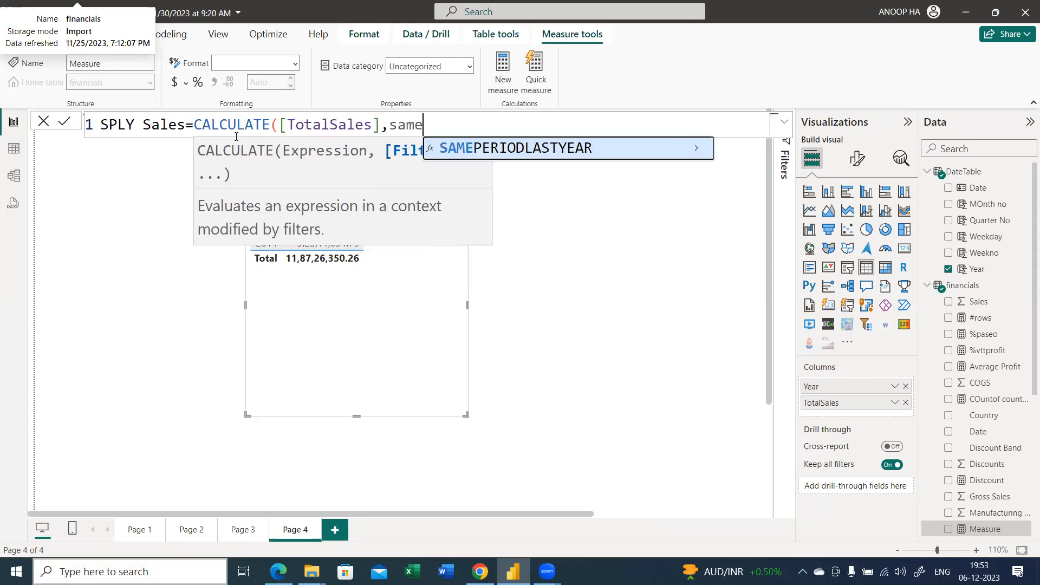
pyautogui.press('Tab')
pyautogui.write('date')
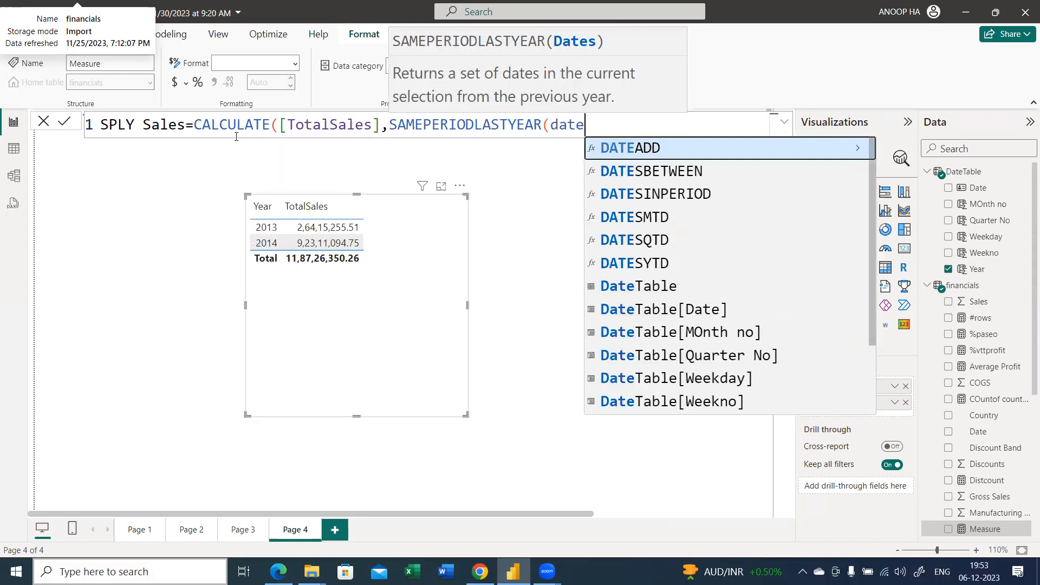
pyautogui.click(610, 311)
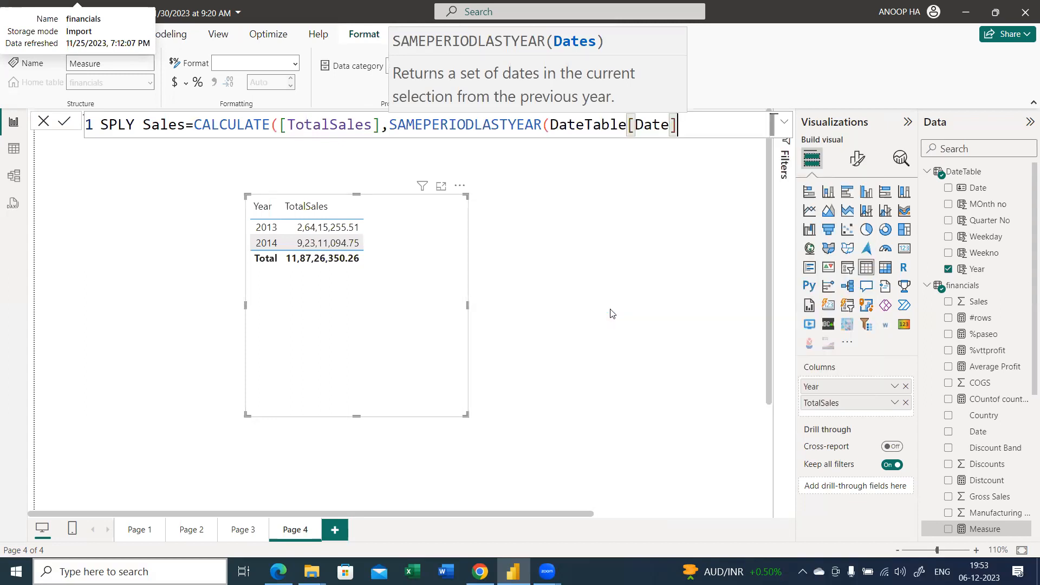
pyautogui.write(')')
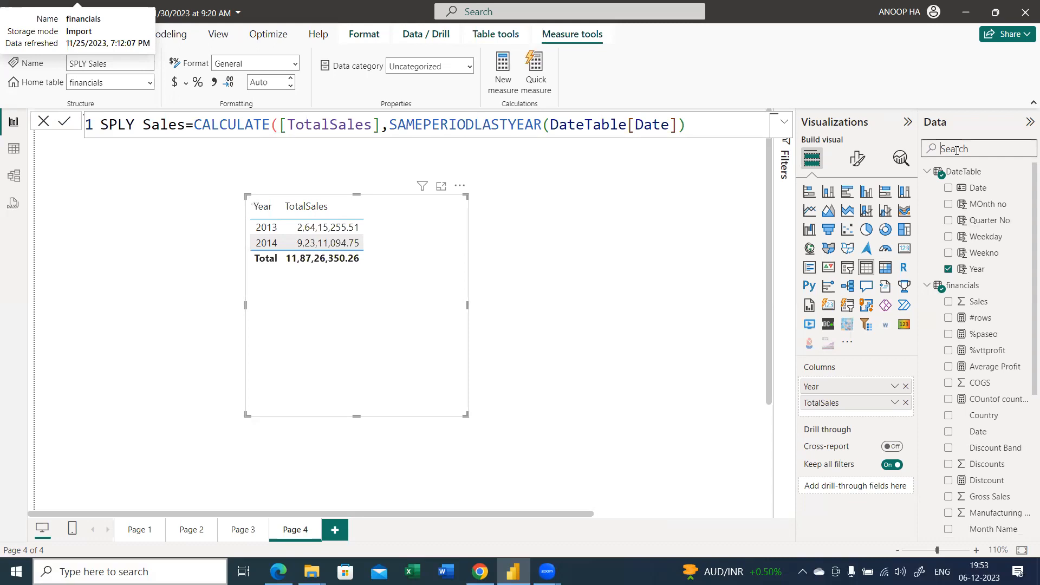
# Search the fields for "sply", add SPLY Sales to the Year table, and make the visual wider and shorter
pyautogui.write('sply')
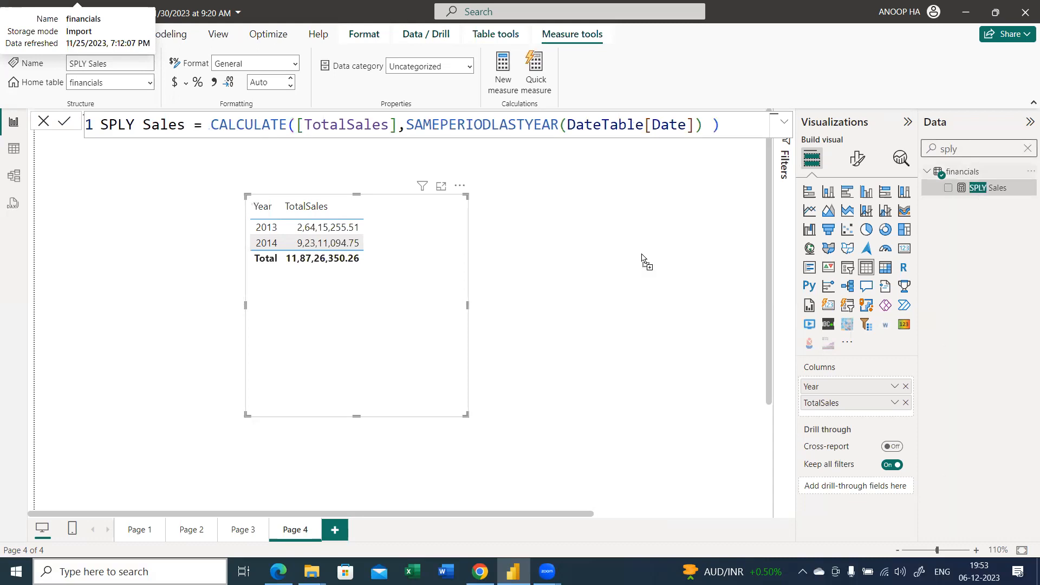
pyautogui.moveTo(432, 261); pyautogui.dragTo(482, 268)
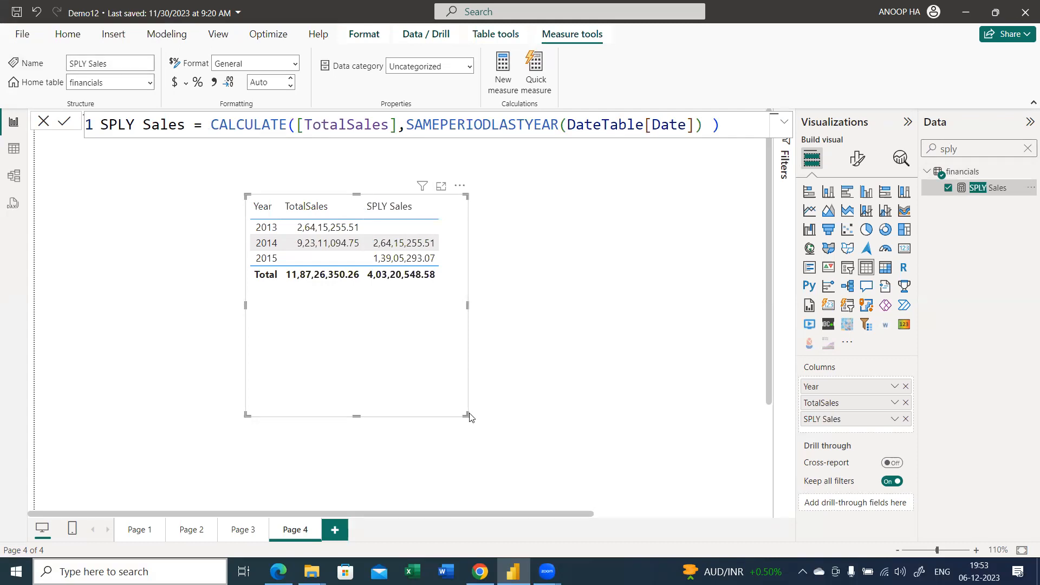
pyautogui.moveTo(466, 416); pyautogui.dragTo(577, 327)
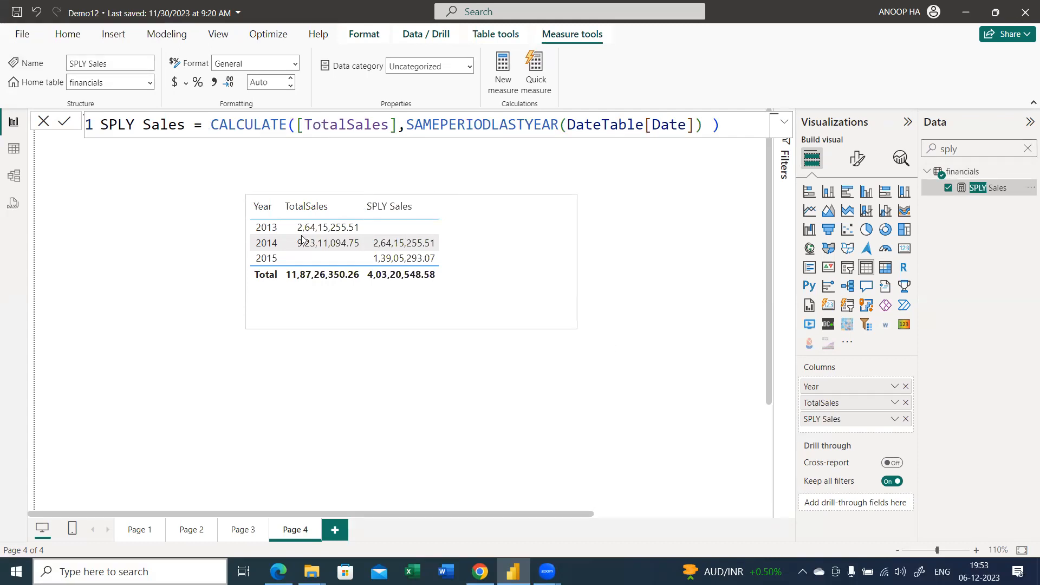
# Move DateTable up and financials down in the model diagram, and switch to the table view
pyautogui.click(25, 182)
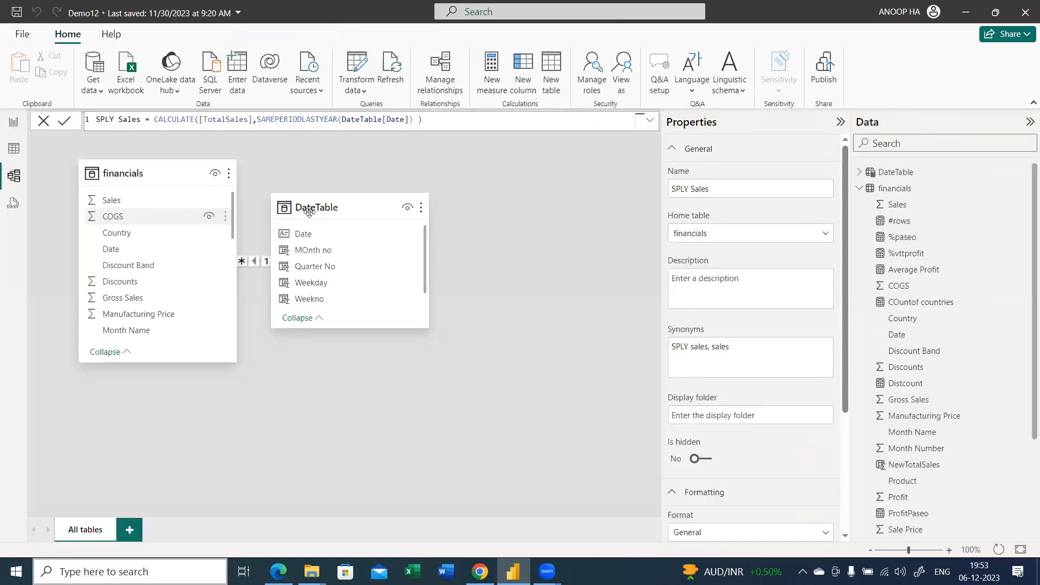
pyautogui.moveTo(354, 203); pyautogui.dragTo(371, 181)
pyautogui.moveTo(171, 173); pyautogui.dragTo(167, 256)
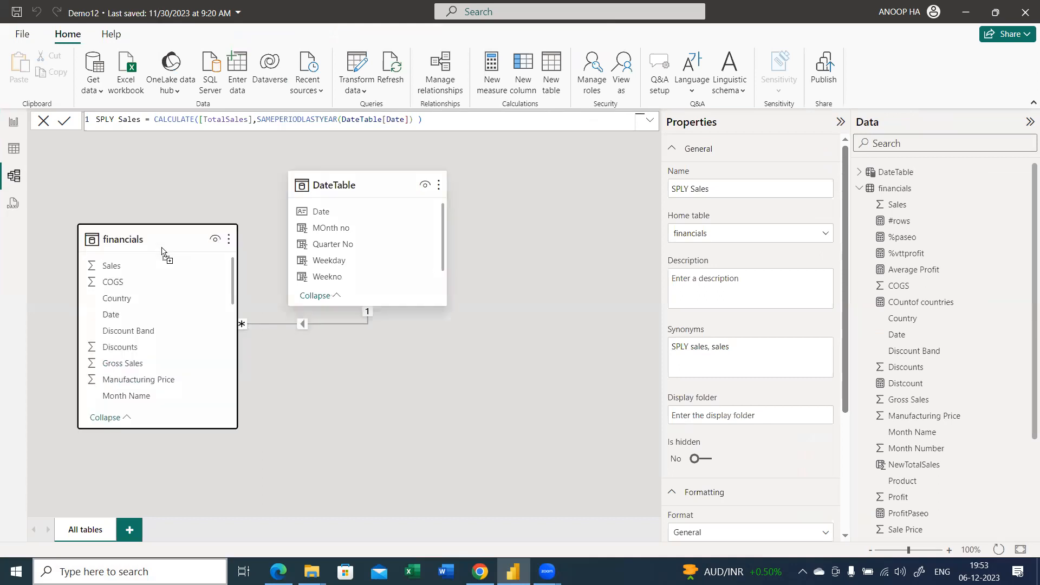
pyautogui.click(321, 179)
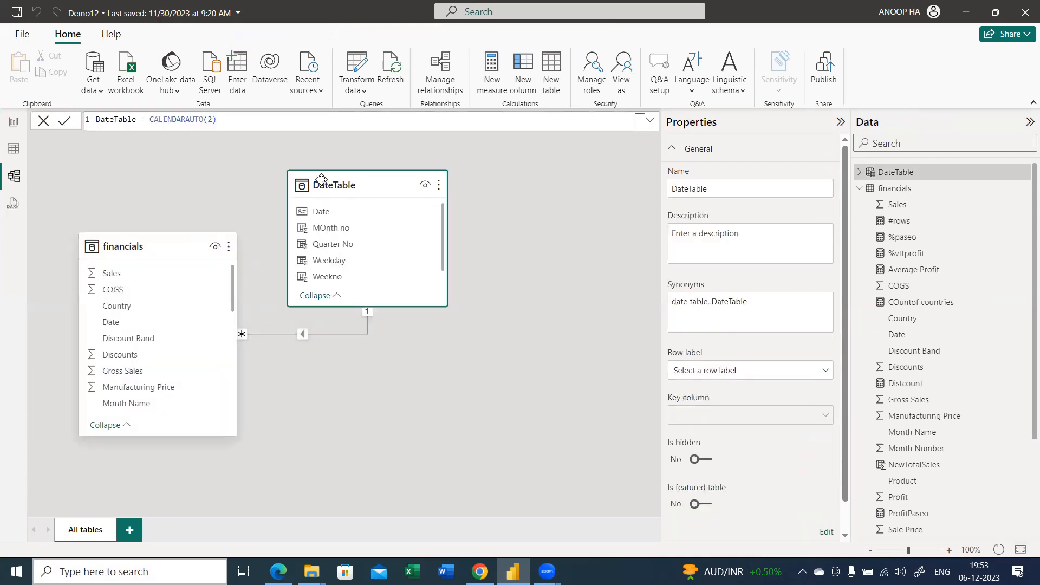
pyautogui.click(15, 149)
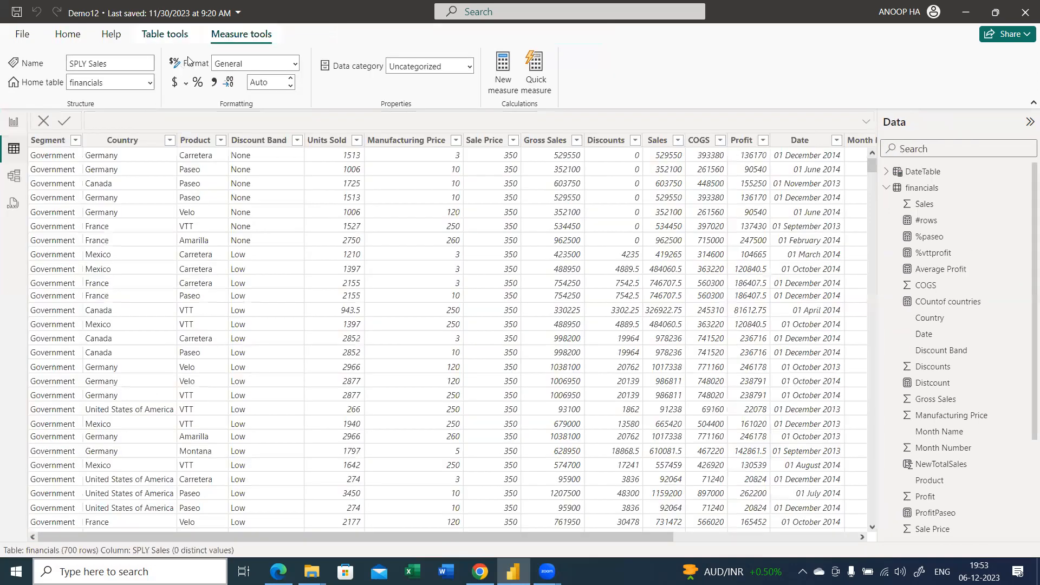
pyautogui.click(165, 33)
pyautogui.click(172, 81)
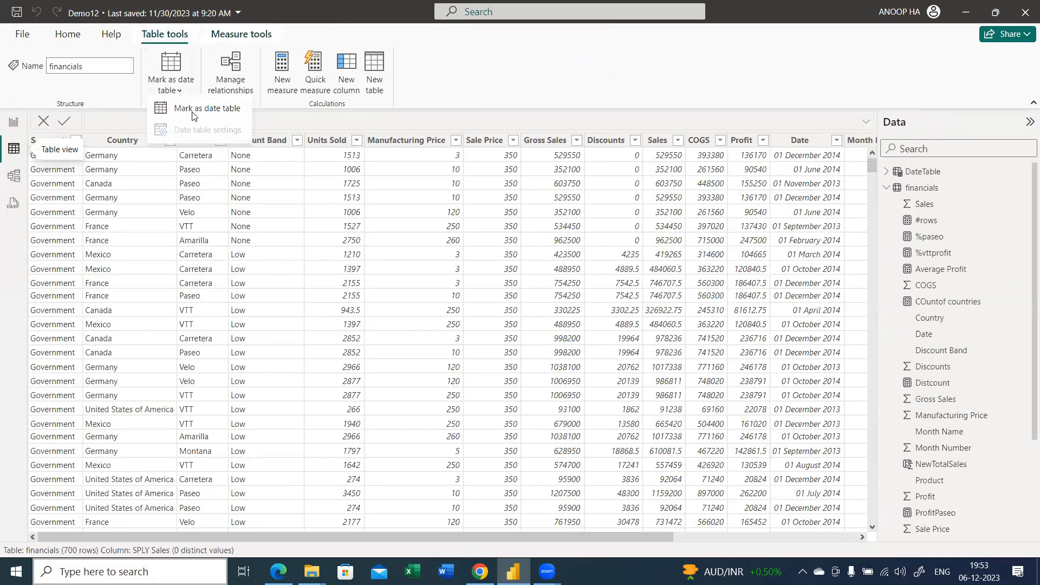
pyautogui.click(192, 113)
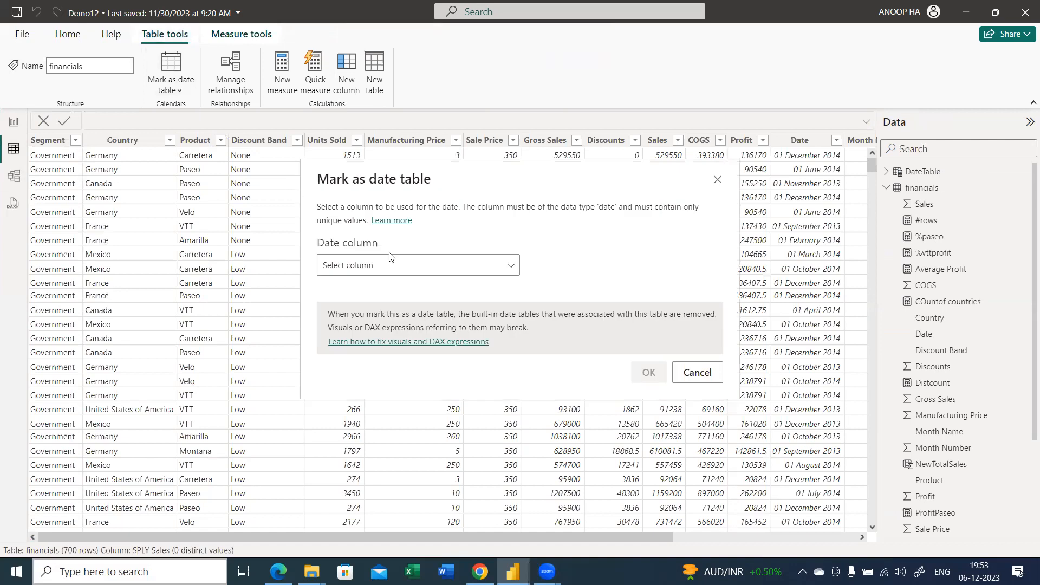
pyautogui.click(390, 266)
pyautogui.click(361, 308)
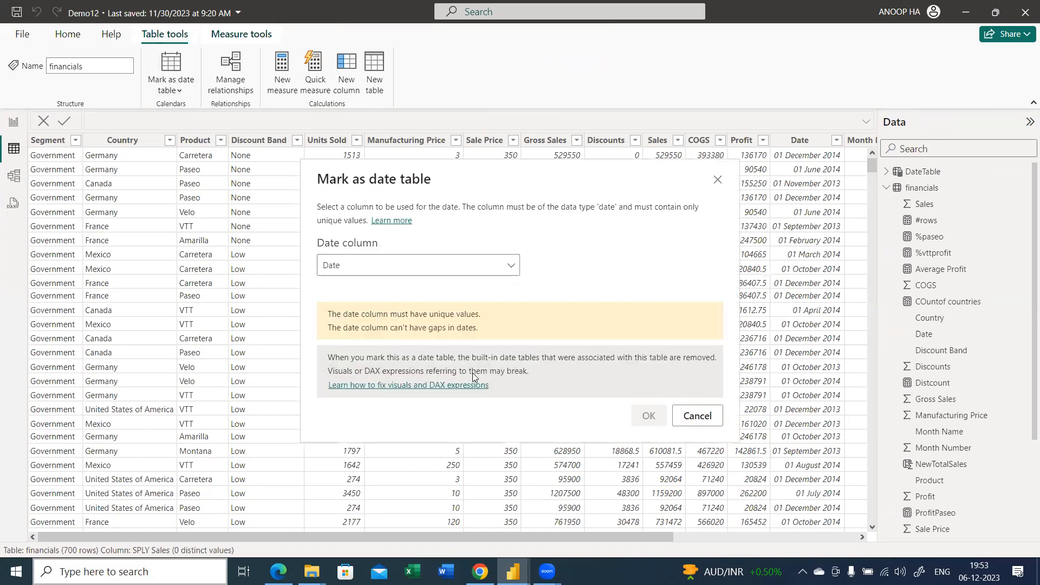
pyautogui.click(698, 416)
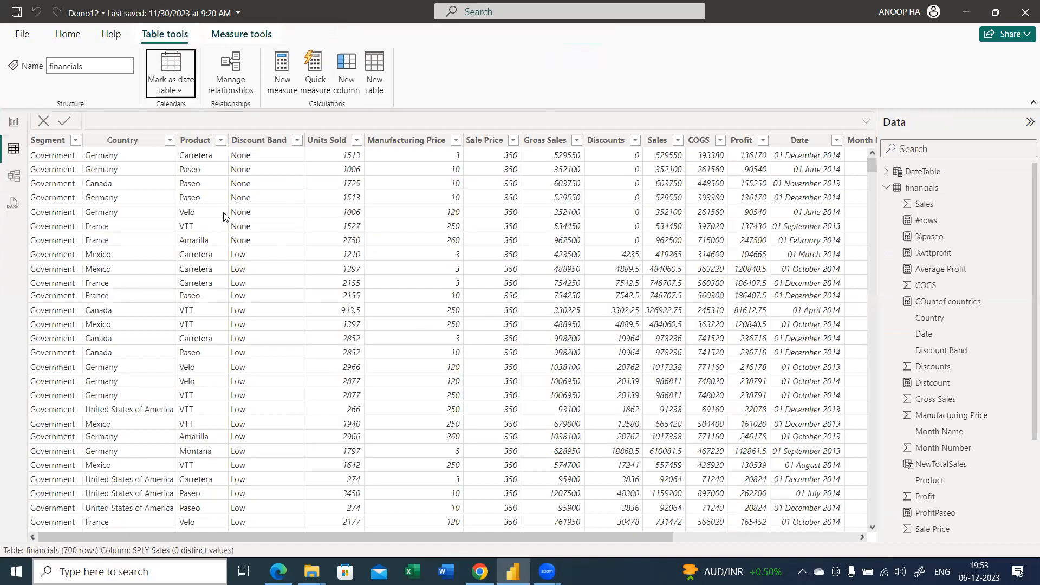
# Format the Date column of DateTable as *14-03-2001 (Short Date) and return to the report view
pyautogui.click(905, 174)
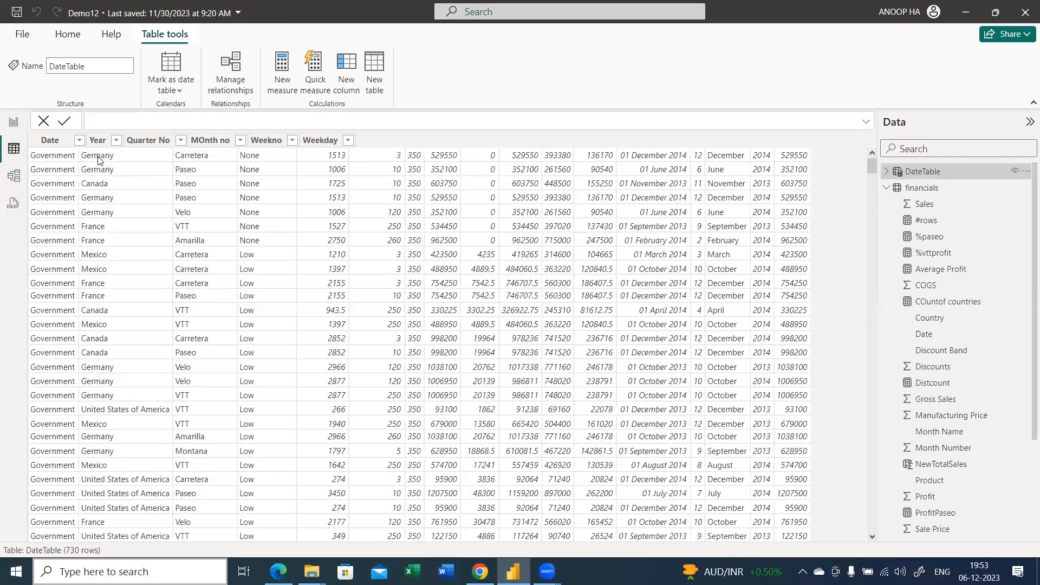
pyautogui.click(60, 142)
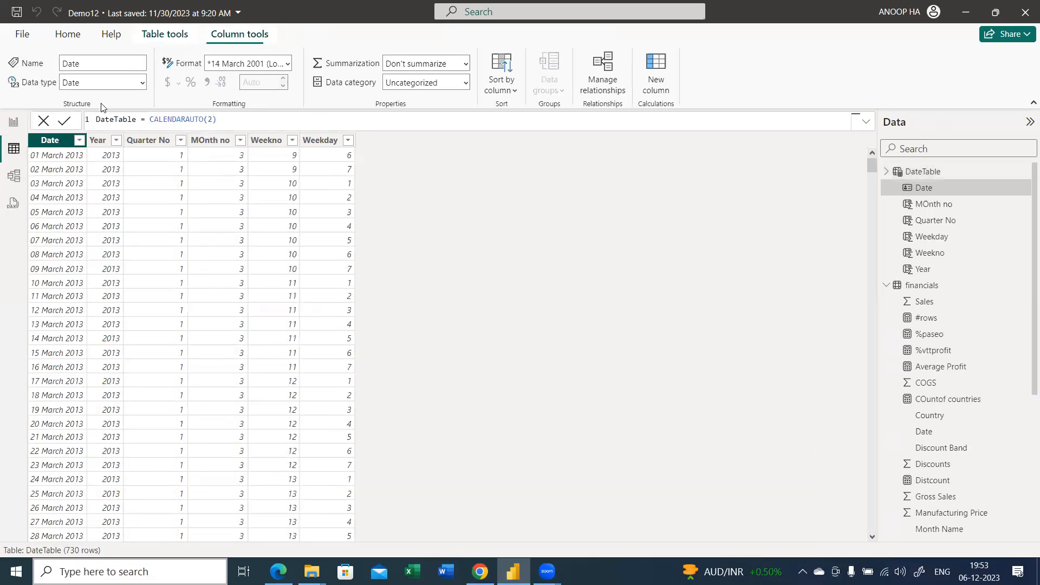
pyautogui.click(287, 66)
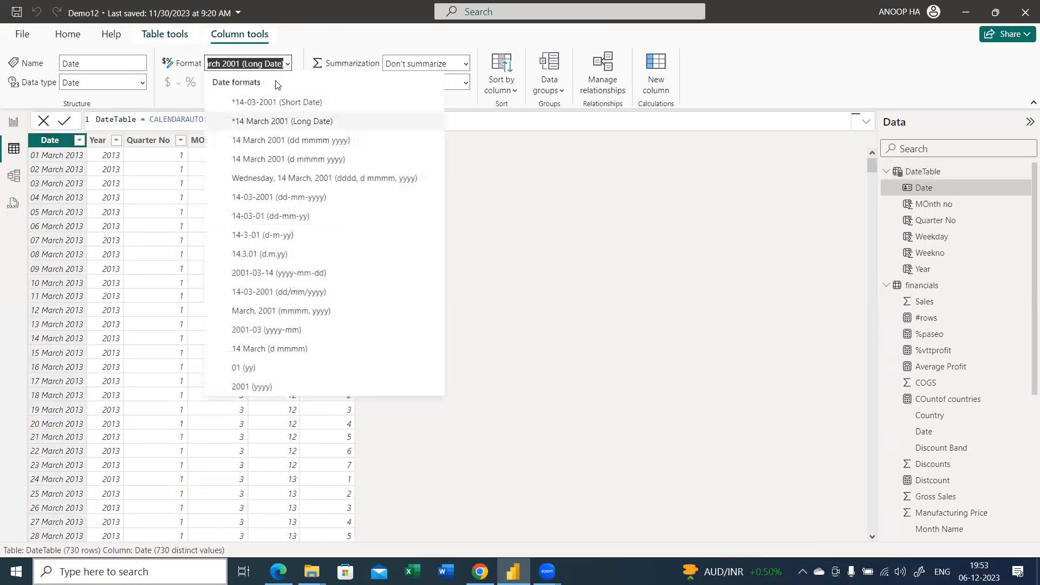
pyautogui.click(274, 103)
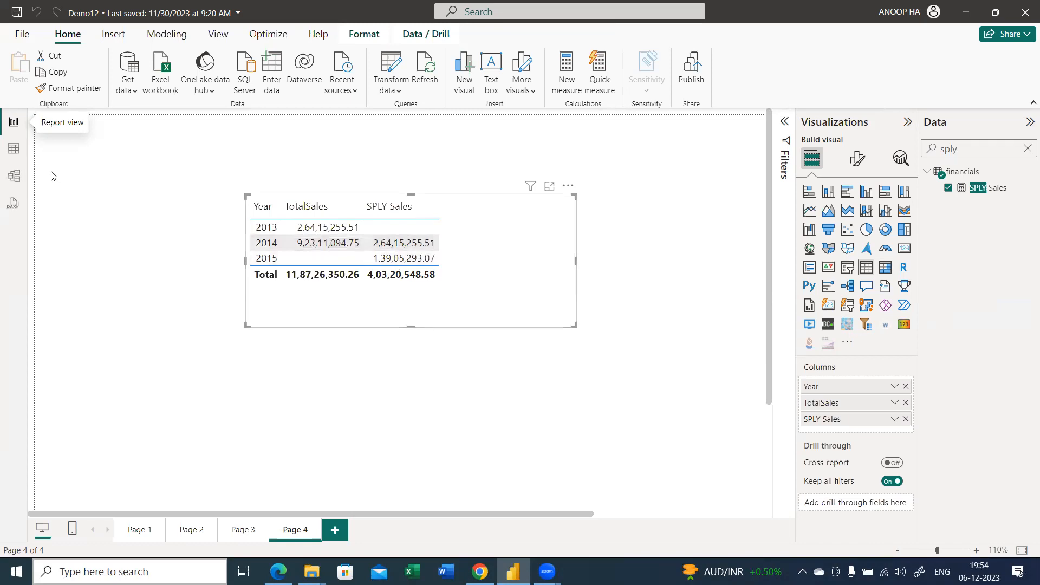
pyautogui.click(19, 157)
pyautogui.click(19, 133)
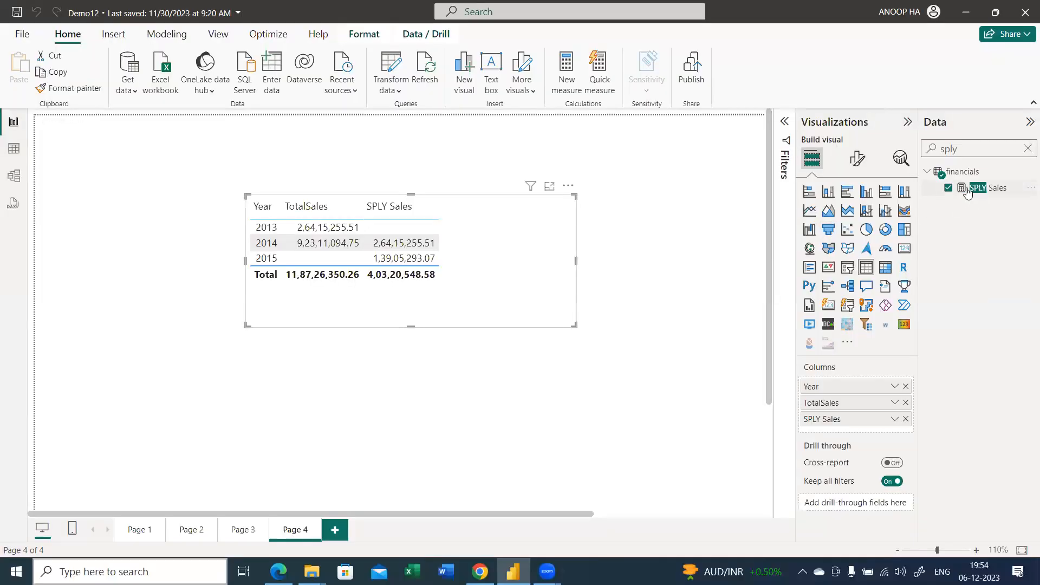
# Clear the field search, create a new measure in the financials table, and name it Variance
pyautogui.click(1027, 149)
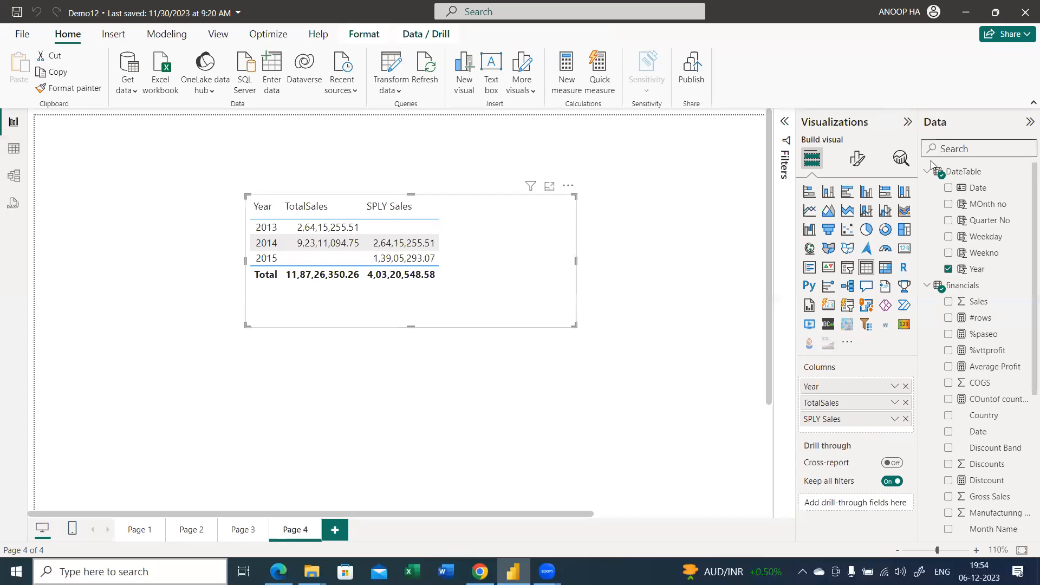
pyautogui.click(927, 172)
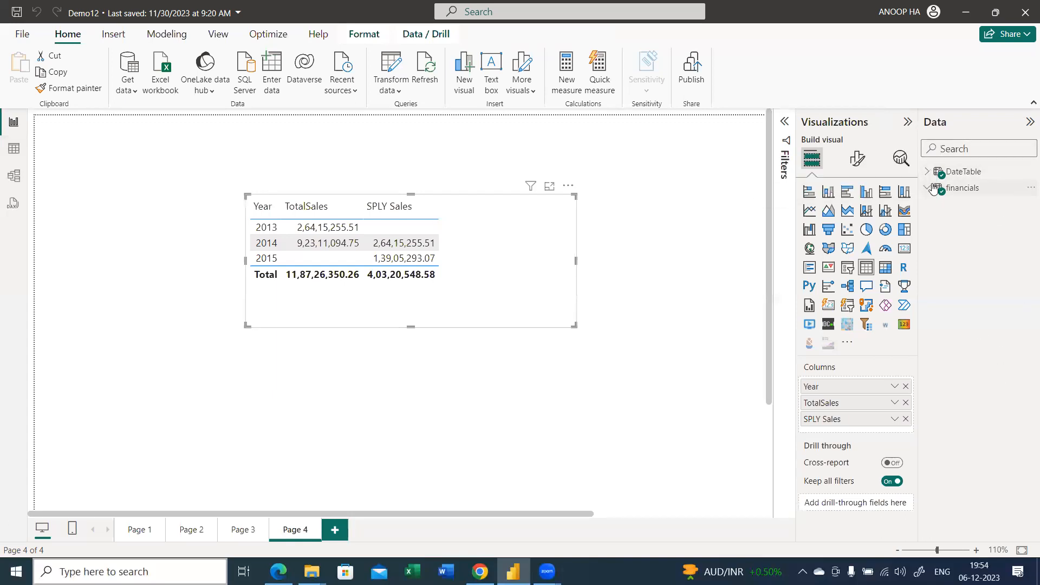
pyautogui.rightClick(962, 188)
pyautogui.click(892, 218)
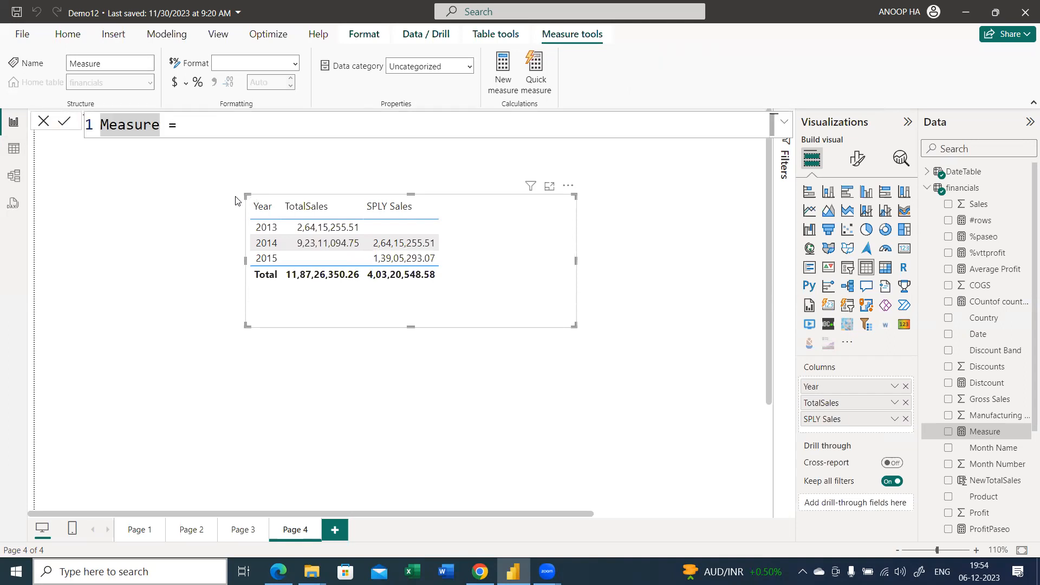
pyautogui.write('Y')
pyautogui.press('BackSpace')
pyautogui.write('Va')
pyautogui.write('riav')
pyautogui.press('BackSpace')
pyautogui.write('ce')
pyautogui.press('Right')
pyautogui.press('Left')
pyautogui.press('Left')
pyautogui.press('Left')
pyautogui.write('n')
pyautogui.press('Right')
pyautogui.press('Right')
pyautogui.press('Right')
pyautogui.press('End')
# Define Variance as [TotalSales]-[SPLY Sales] and commit the formula
pyautogui.write('tot')
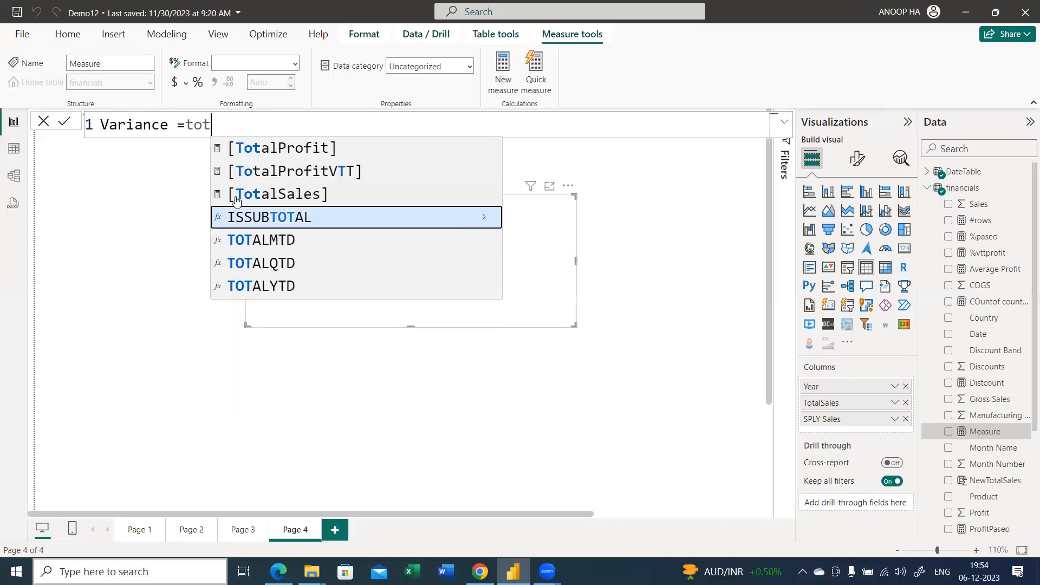
pyautogui.press('Up')
pyautogui.press('Tab')
pyautogui.write('-sply')
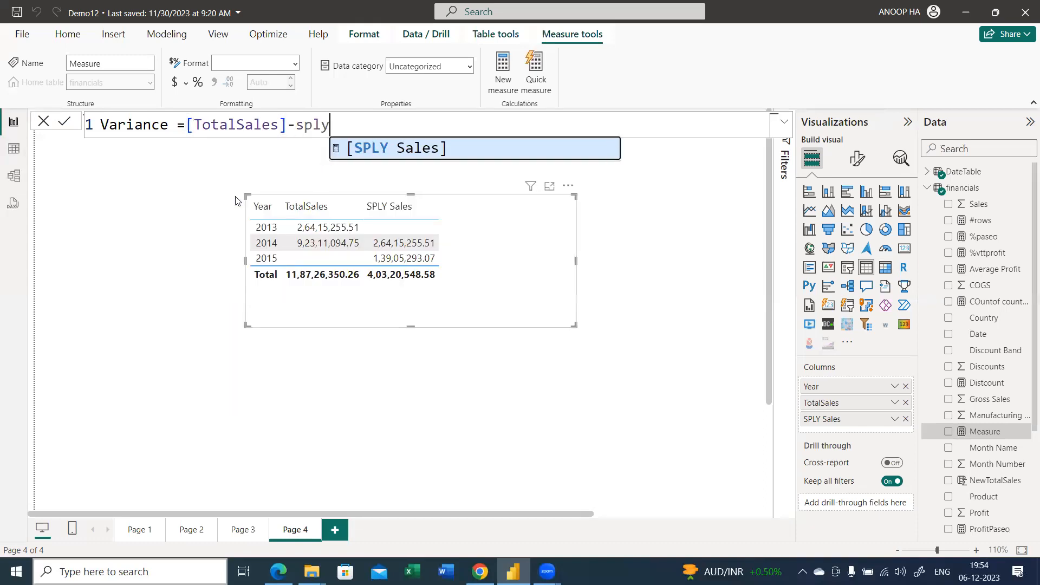
pyautogui.press('Tab')
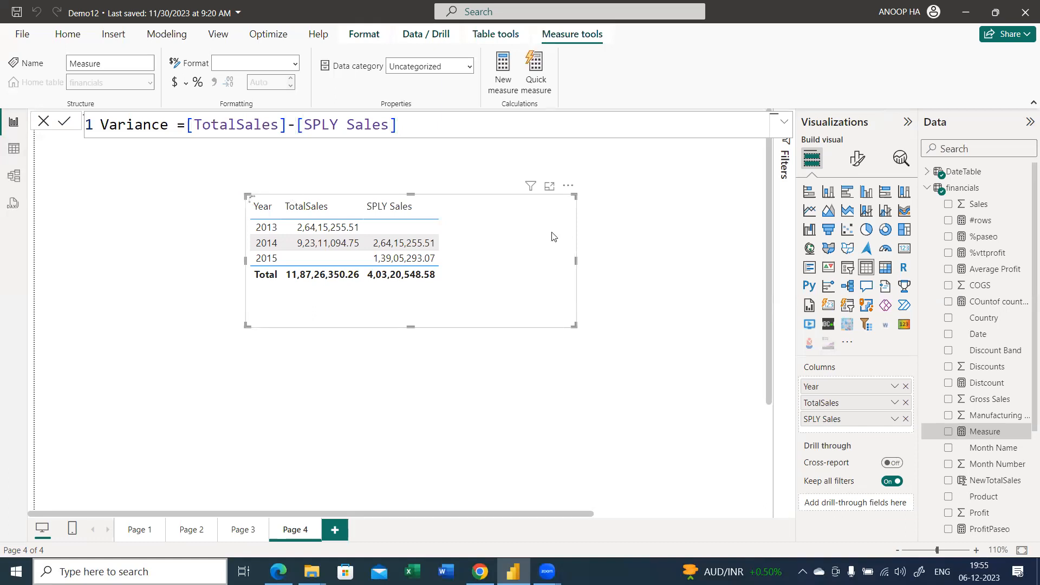
pyautogui.click(693, 295)
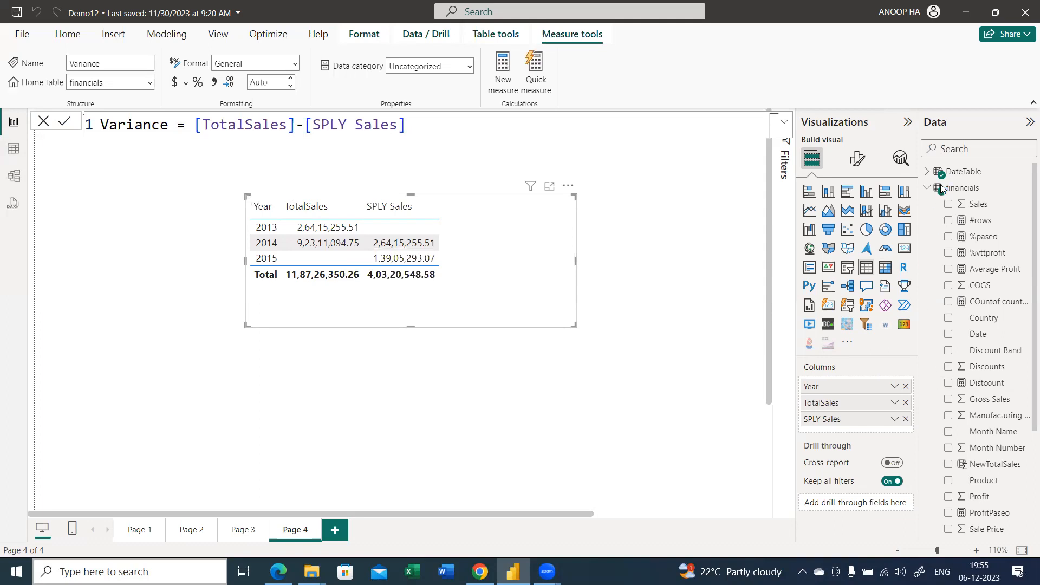
# Search the fields for "var", add Variance to the Year table visual, and widen the visual slightly
pyautogui.click(955, 148)
pyautogui.write('var')
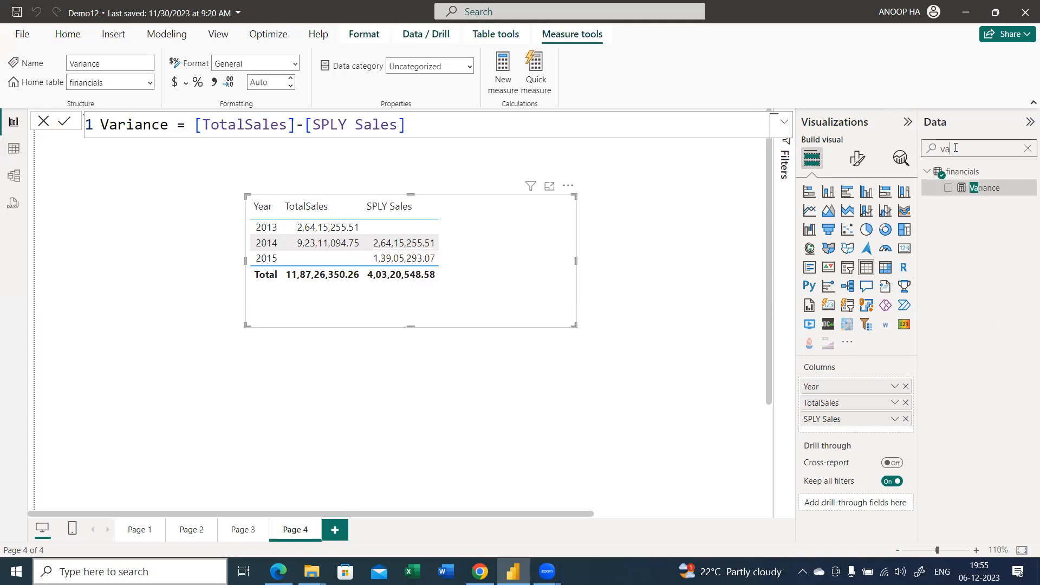
pyautogui.moveTo(963, 187); pyautogui.dragTo(512, 255)
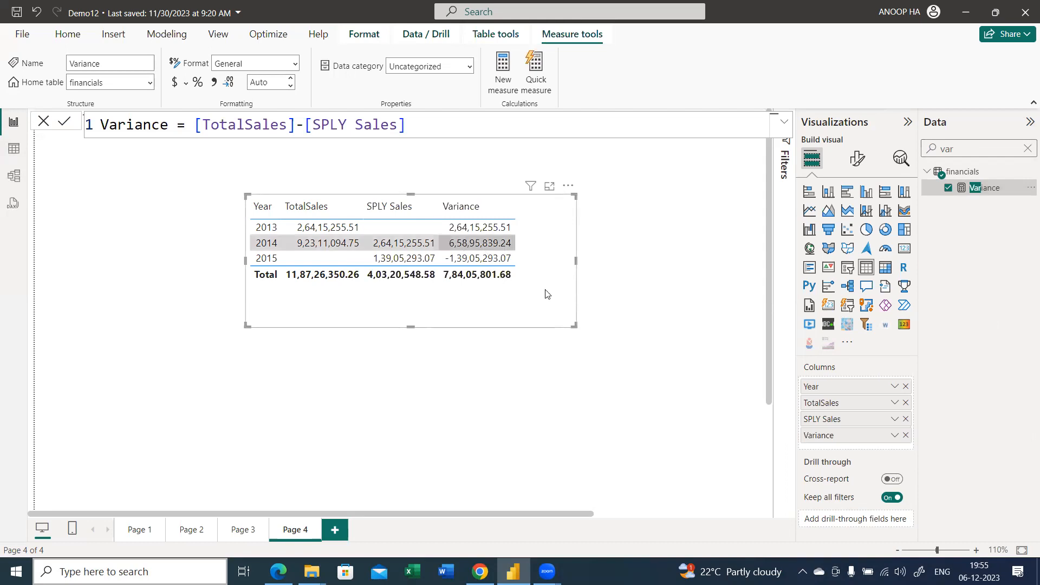
pyautogui.moveTo(576, 326); pyautogui.dragTo(609, 332)
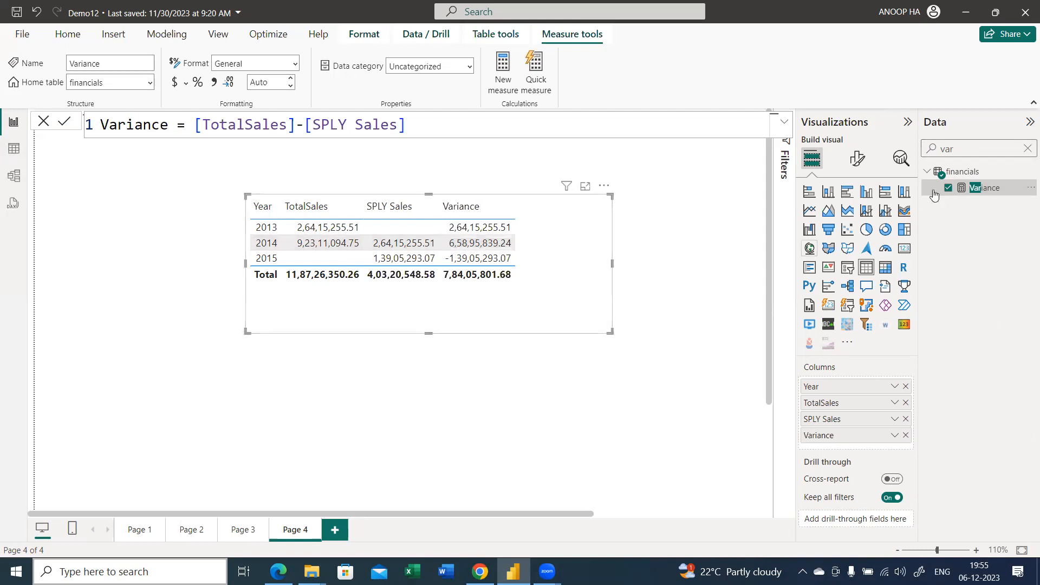
pyautogui.click(1027, 148)
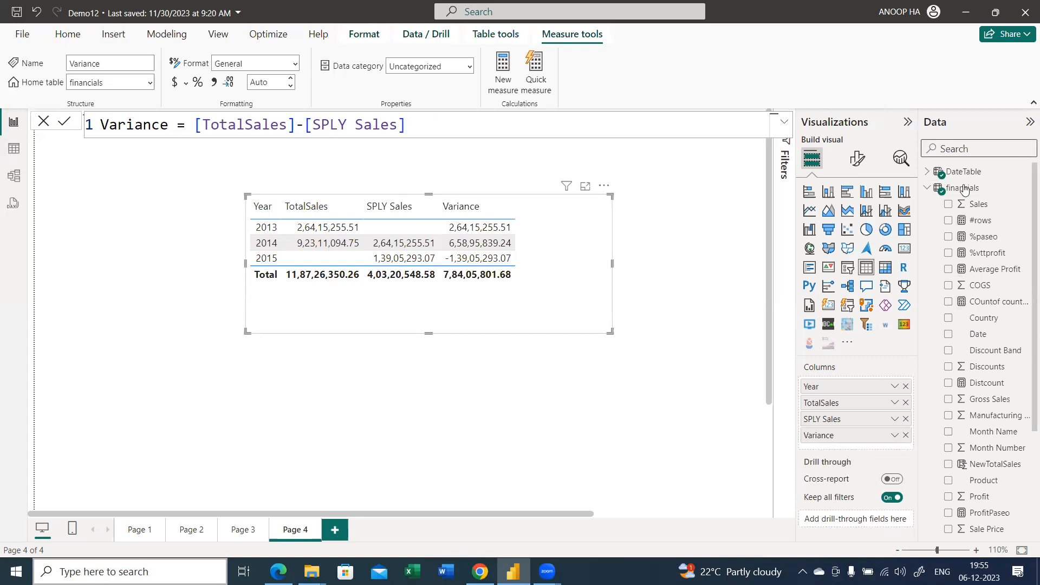
pyautogui.click(928, 190)
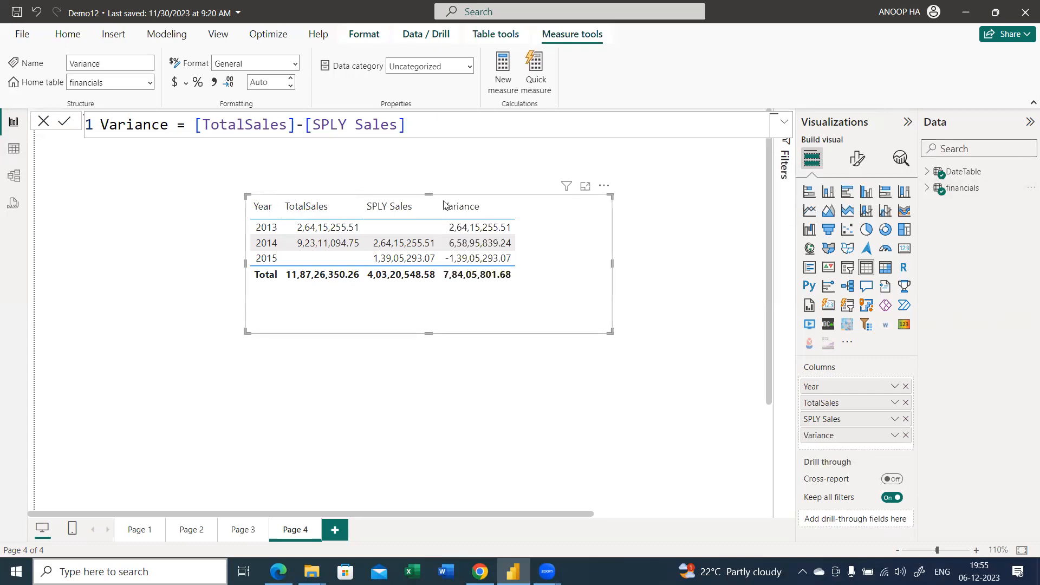
# Move the table visual closer to the left edge of the report page
pyautogui.scroll(2, 479, 222)
pyautogui.scroll(1, 479, 222)
pyautogui.moveTo(697, 293); pyautogui.dragTo(515, 307)
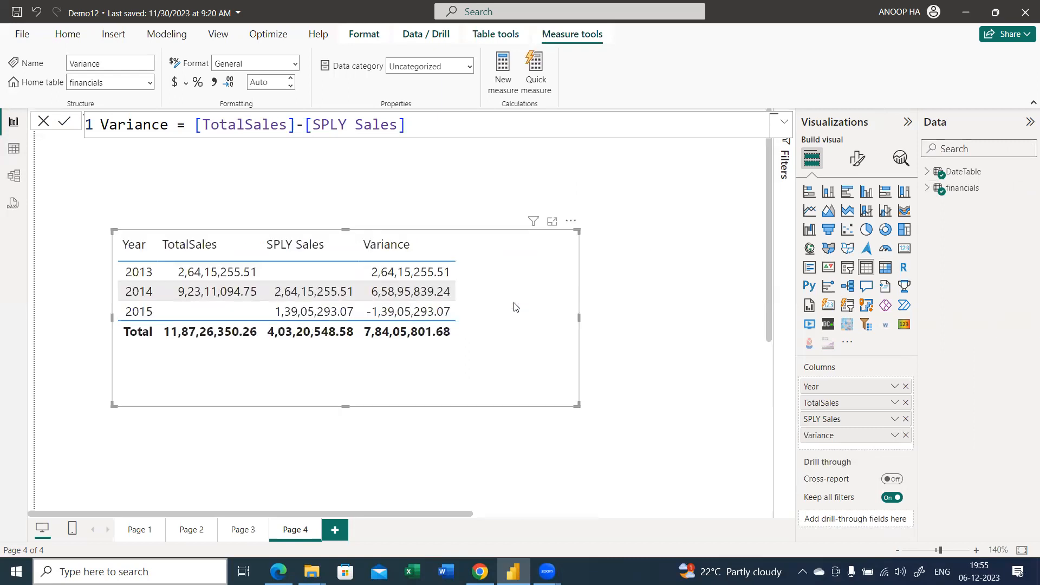
pyautogui.scroll(1, 515, 308)
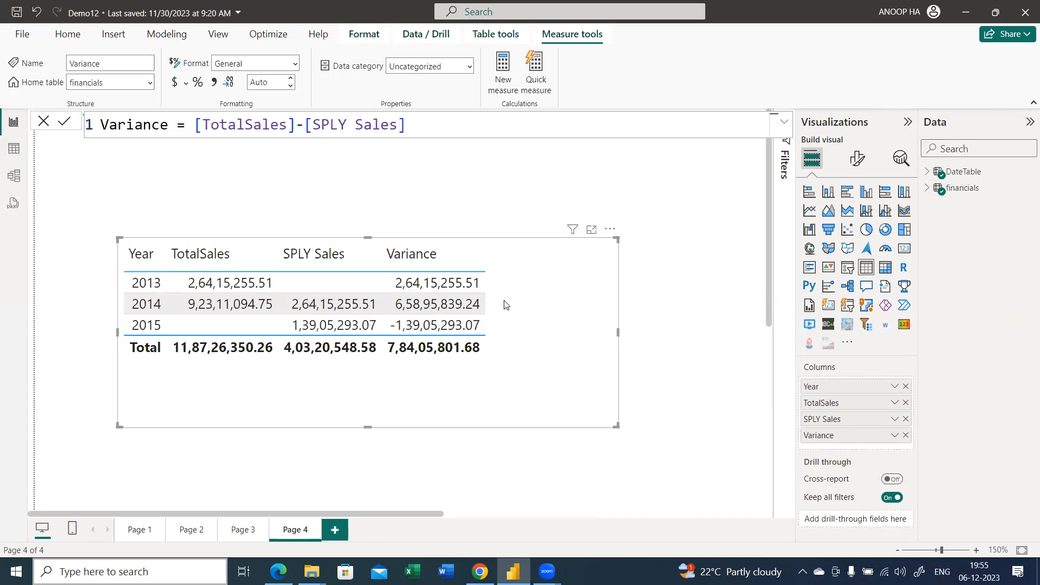
# Create another new measure in the financials table and name it YoY
pyautogui.rightClick(950, 188)
pyautogui.click(898, 219)
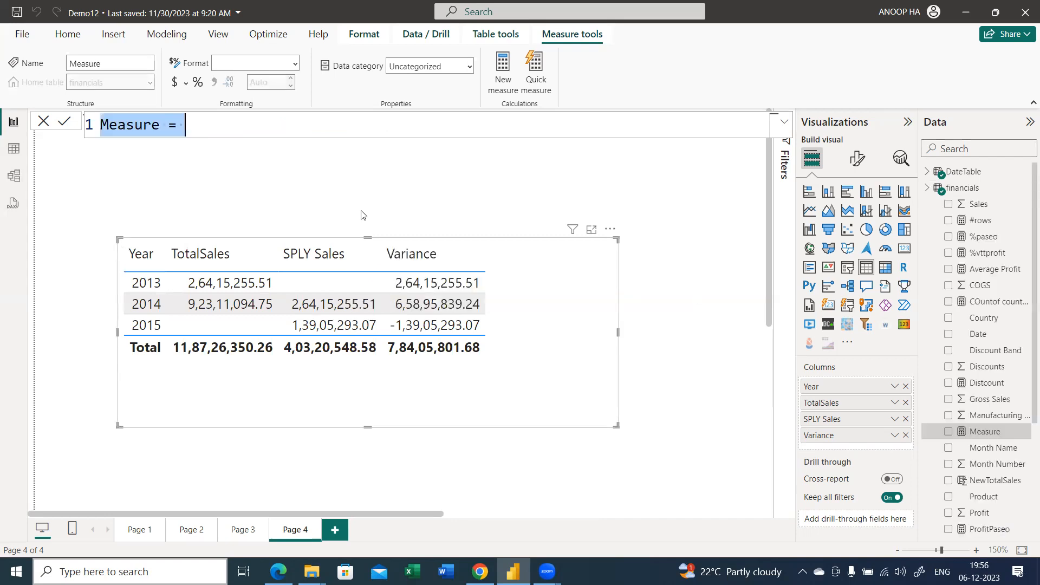
pyautogui.press('Home')
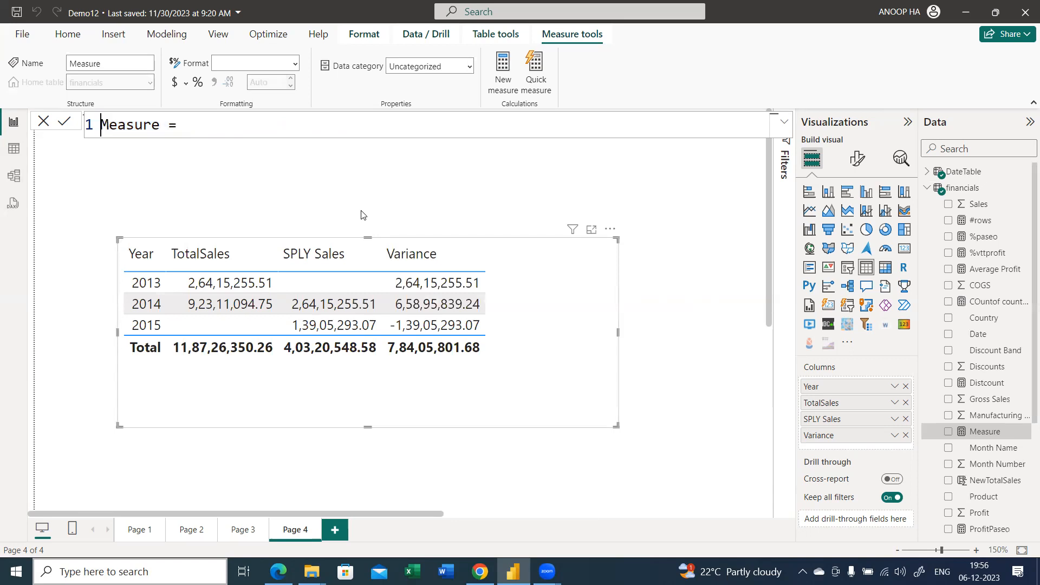
pyautogui.hotkey('ctrl', 'Delete')
pyautogui.write('YoY')
pyautogui.press('End')
# Define YoY as DIVIDE([Variance],[TotalSales]) and commit the formula
pyautogui.write('d')
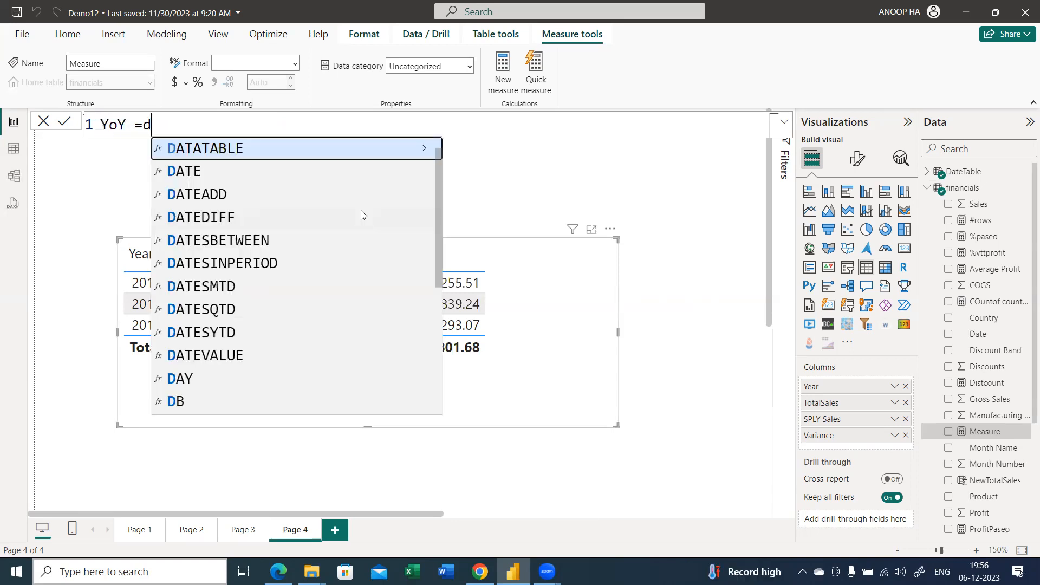
pyautogui.write('ivi')
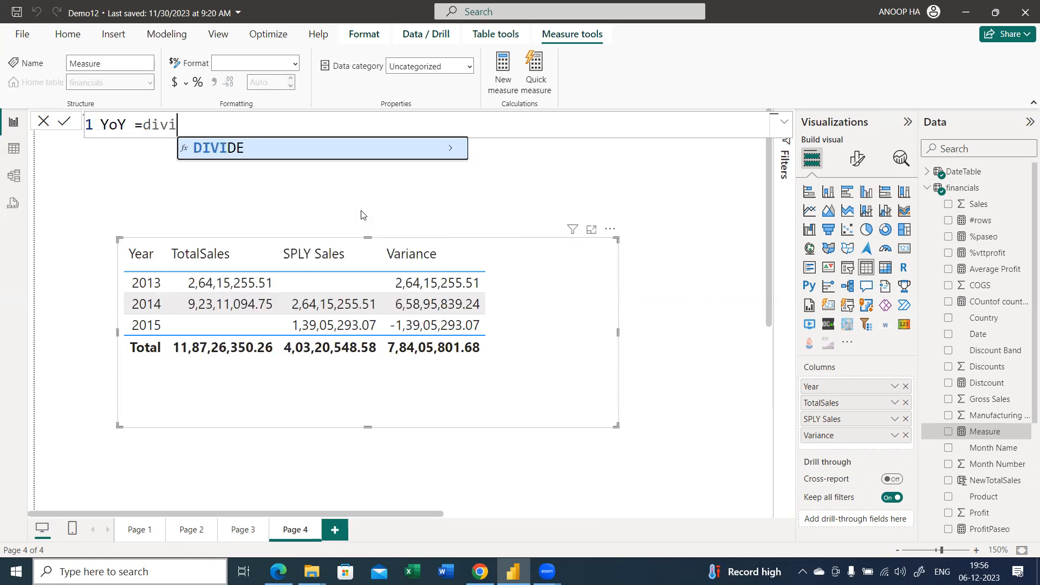
pyautogui.press('Tab')
pyautogui.write('va')
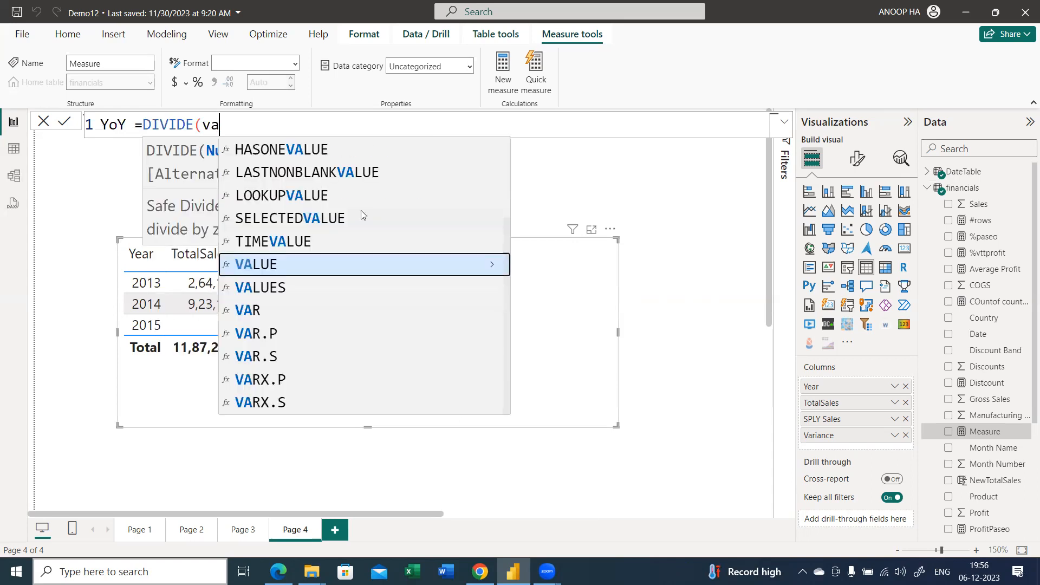
pyautogui.write('ri')
pyautogui.press('Tab')
pyautogui.write(',tot')
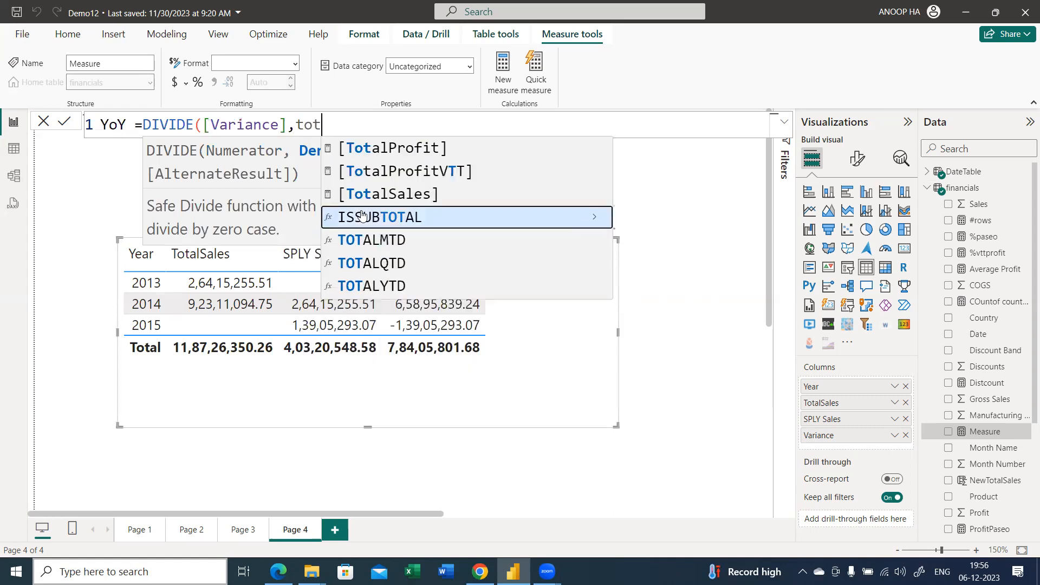
pyautogui.press('Up')
pyautogui.press('Tab')
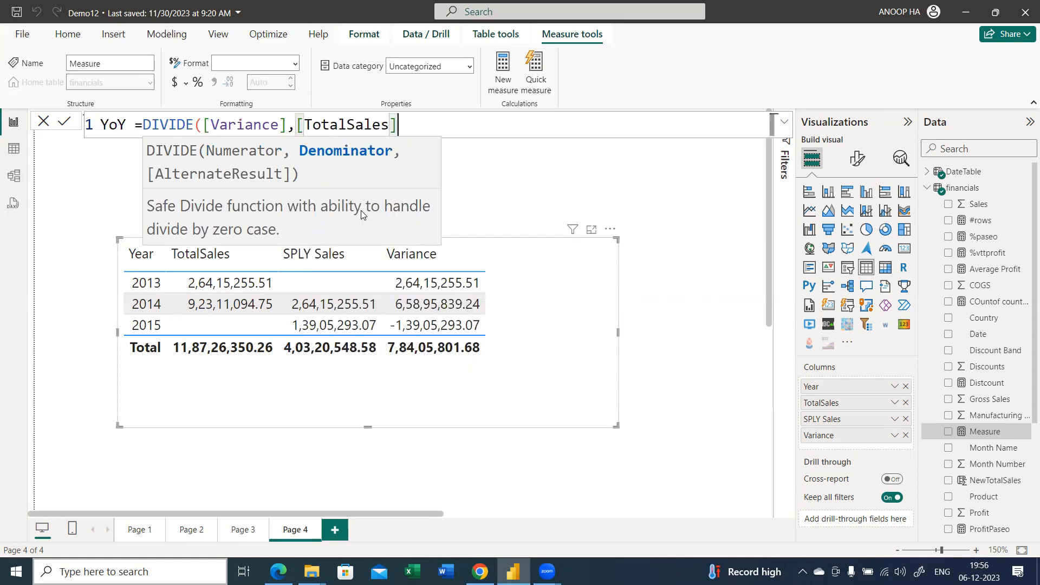
pyautogui.write(')')
pyautogui.press('Return')
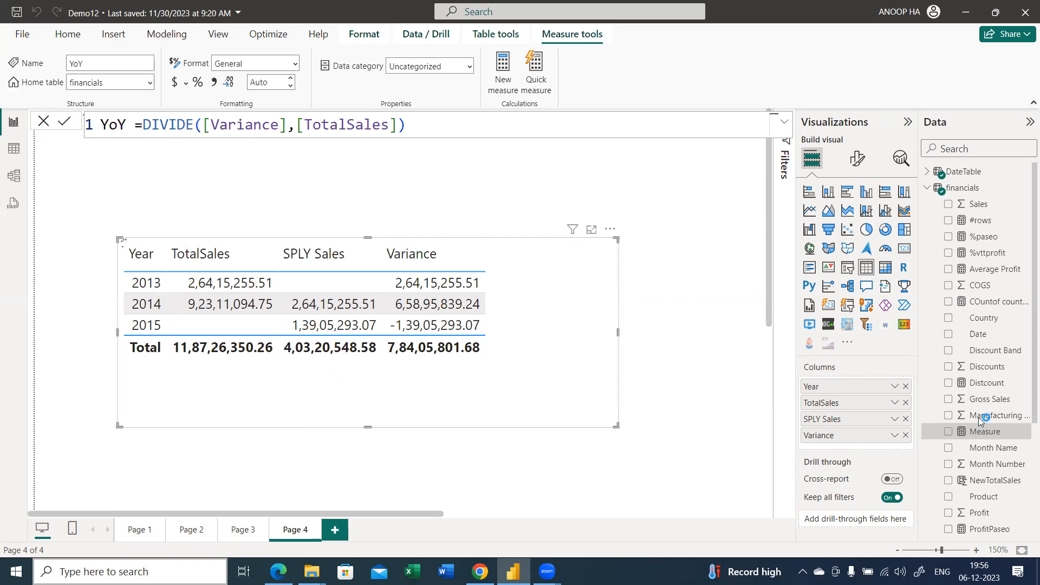
pyautogui.click(984, 430)
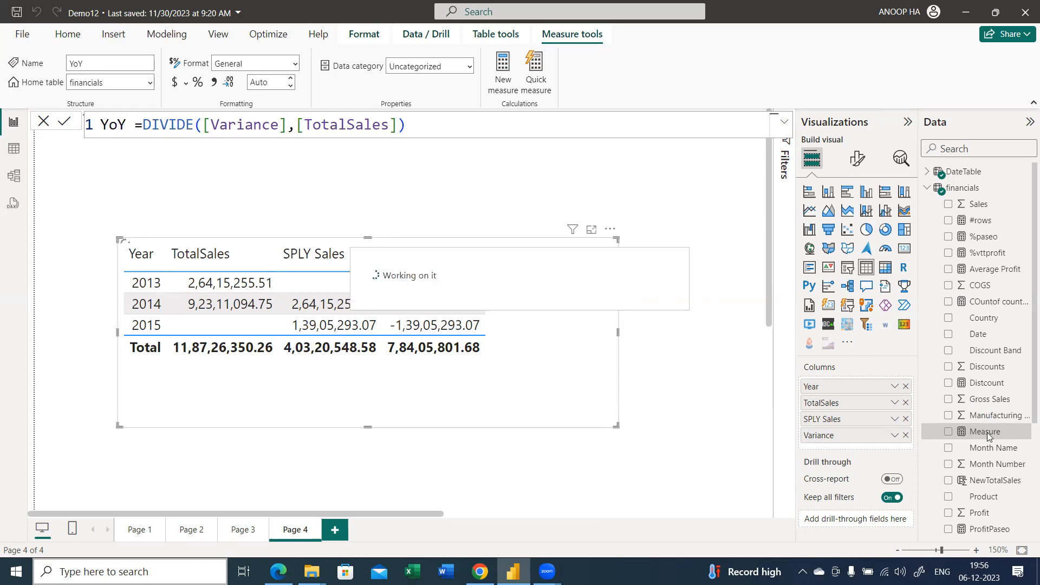
pyautogui.click(64, 121)
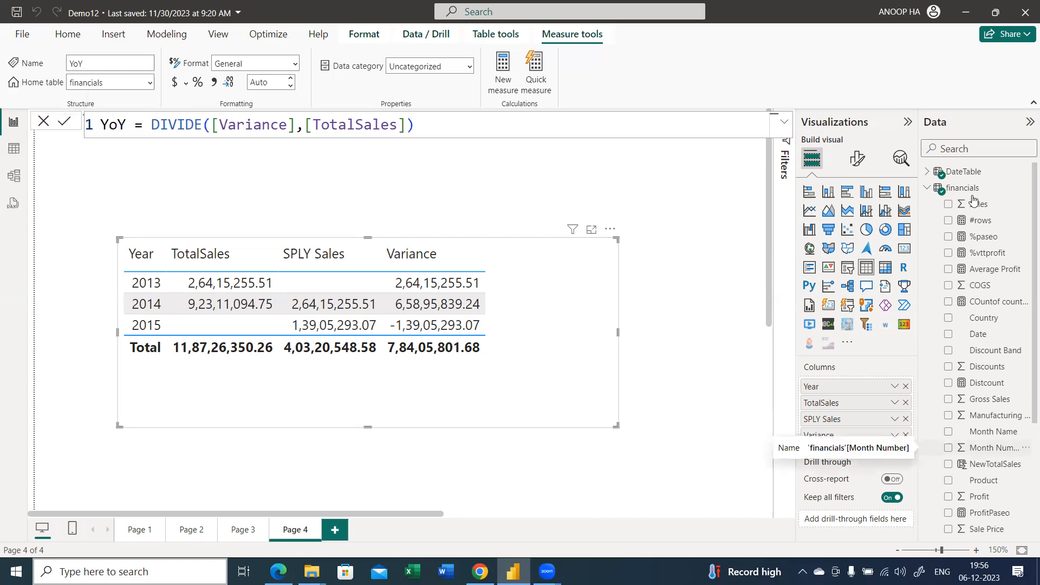
# Search the fields for "yoy", add YoY to the table visual, and format it as a percentage with 2 decimal places
pyautogui.click(963, 149)
pyautogui.write('o')
pyautogui.press('BackSpace')
pyautogui.write('yoy')
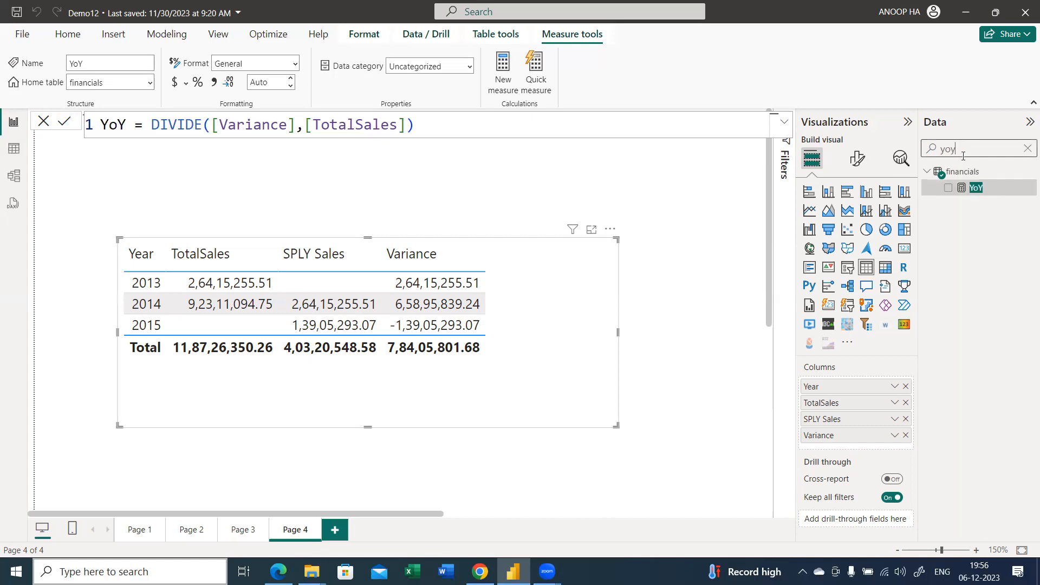
pyautogui.moveTo(975, 190); pyautogui.dragTo(558, 318)
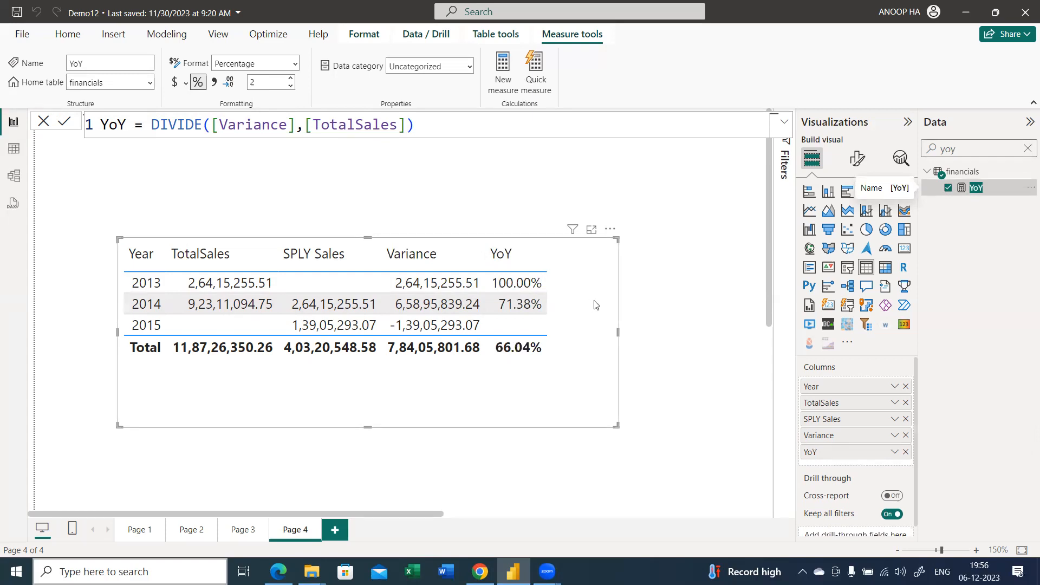
pyautogui.click(1027, 148)
pyautogui.click(927, 188)
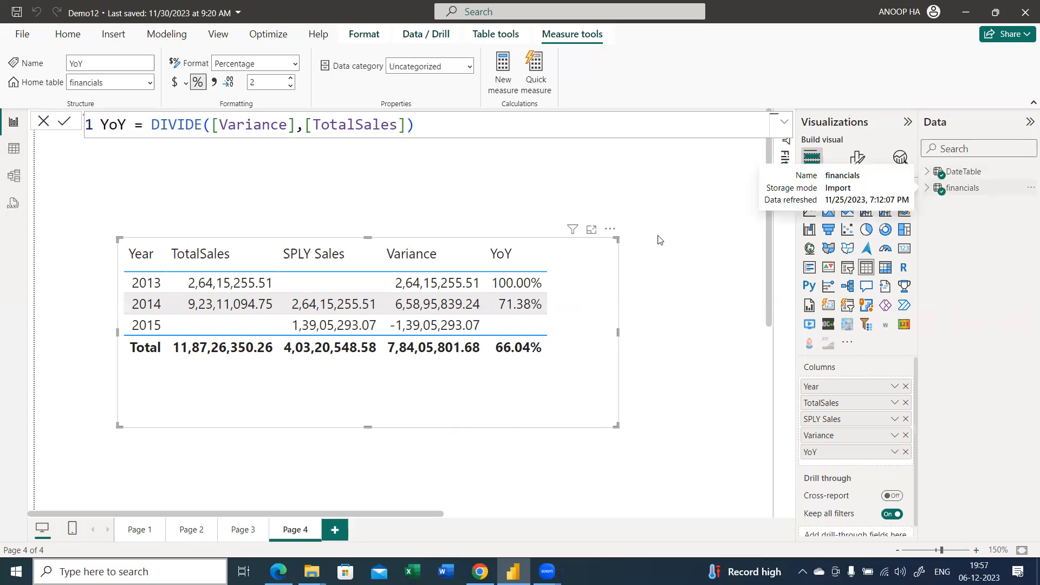
# Remove the yearly table visual from Page 4
pyautogui.click(610, 229)
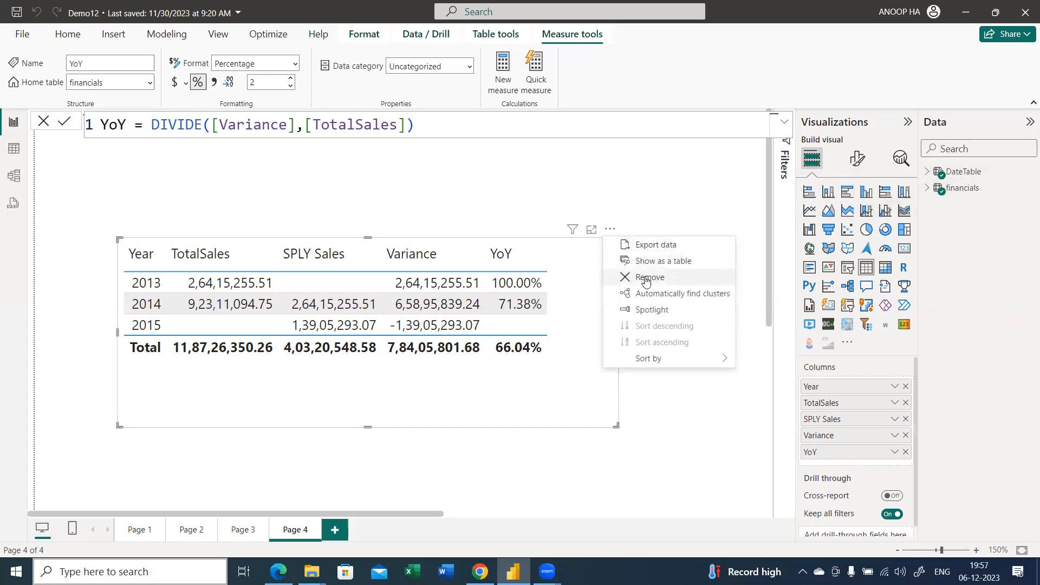
pyautogui.click(650, 277)
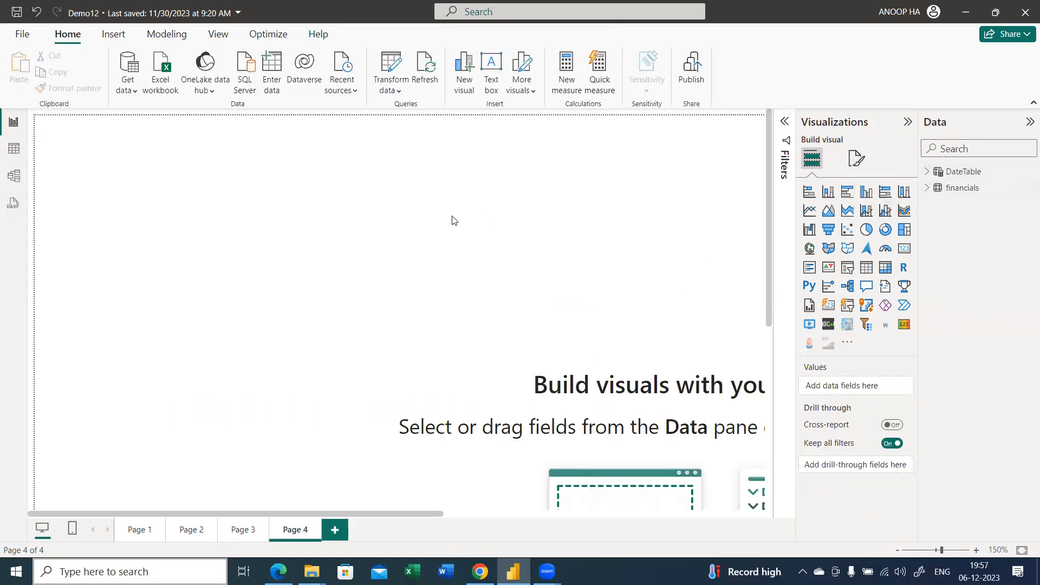
pyautogui.scroll(-5, 454, 222)
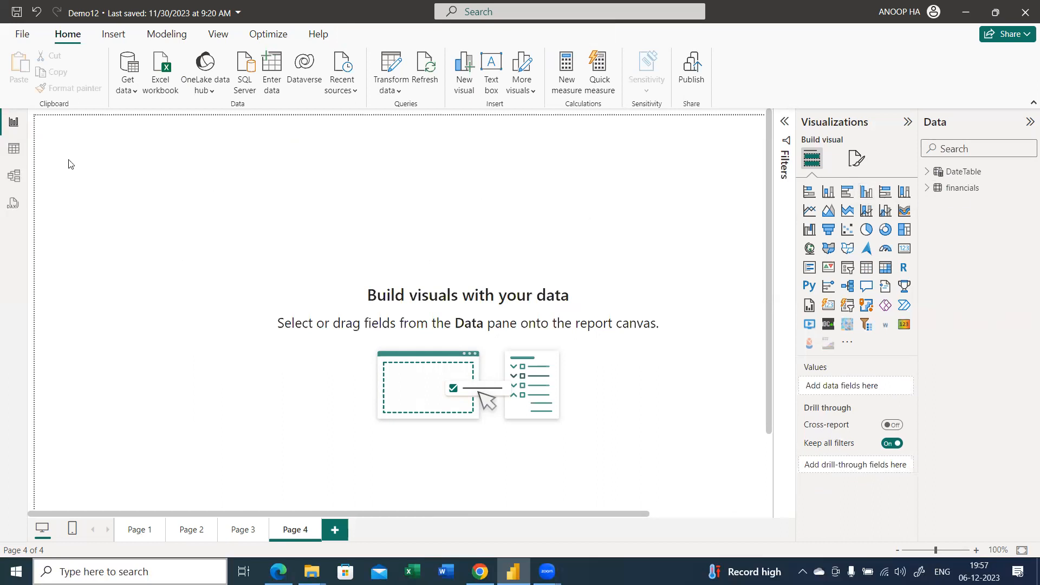
# Create a new measure in the financials table and name it PQ Sales
pyautogui.rightClick(960, 188)
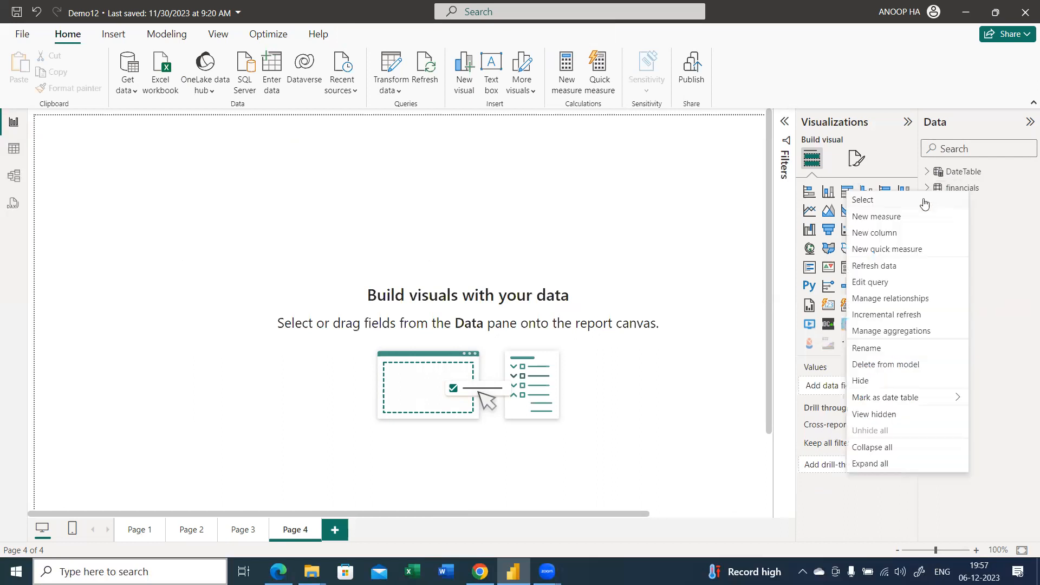
pyautogui.click(895, 220)
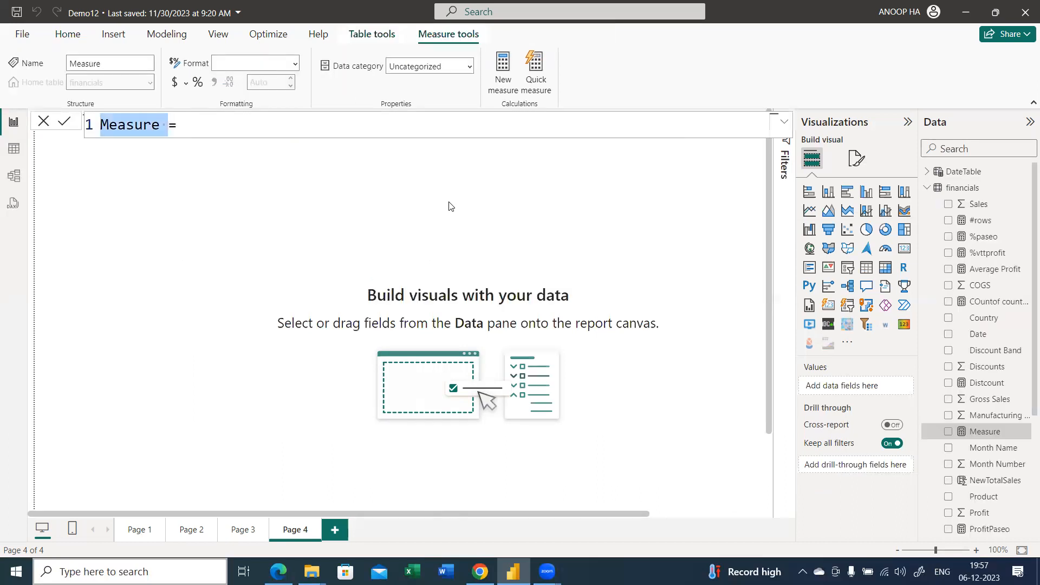
pyautogui.write('Ca')
pyautogui.press('BackSpace')
pyautogui.press('BackSpace')
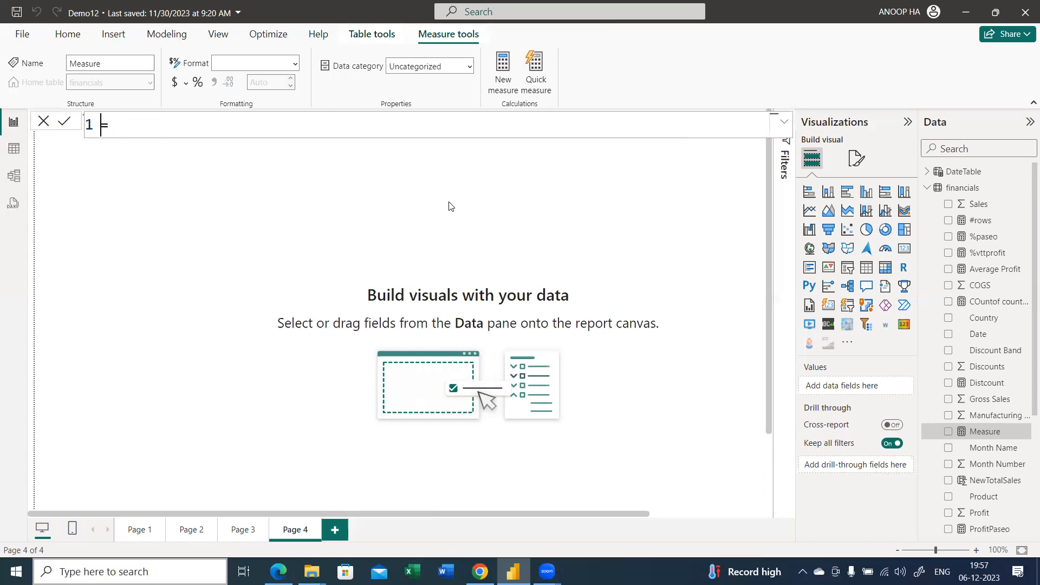
pyautogui.write('PQ Sales=CALCULATE(tot')
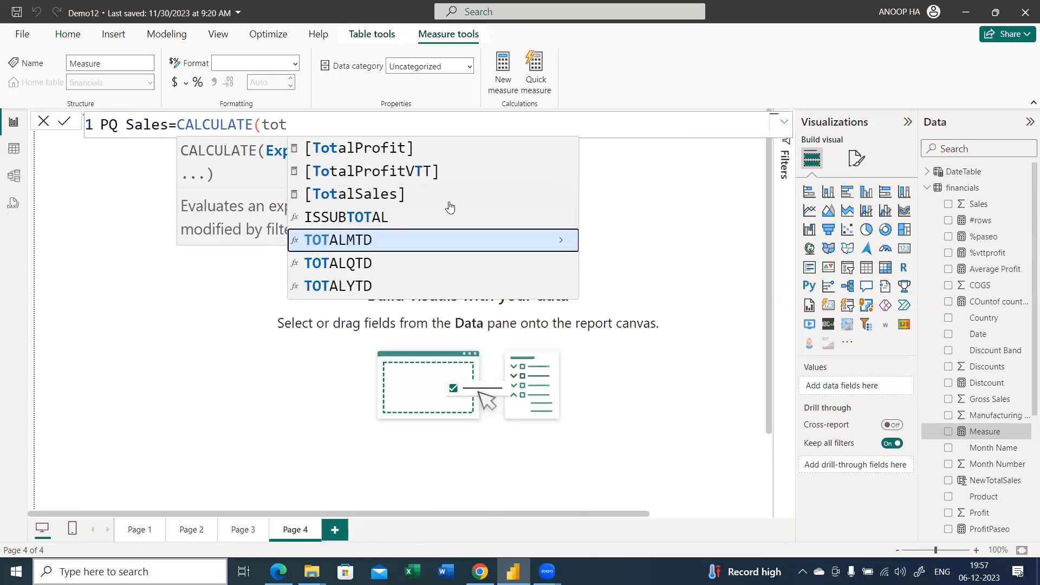
# Define PQ Sales as CALCULATE([TotalSales],PREVIOUSQUARTER(DateTable[Date])) and commit the formula
pyautogui.click(450, 203)
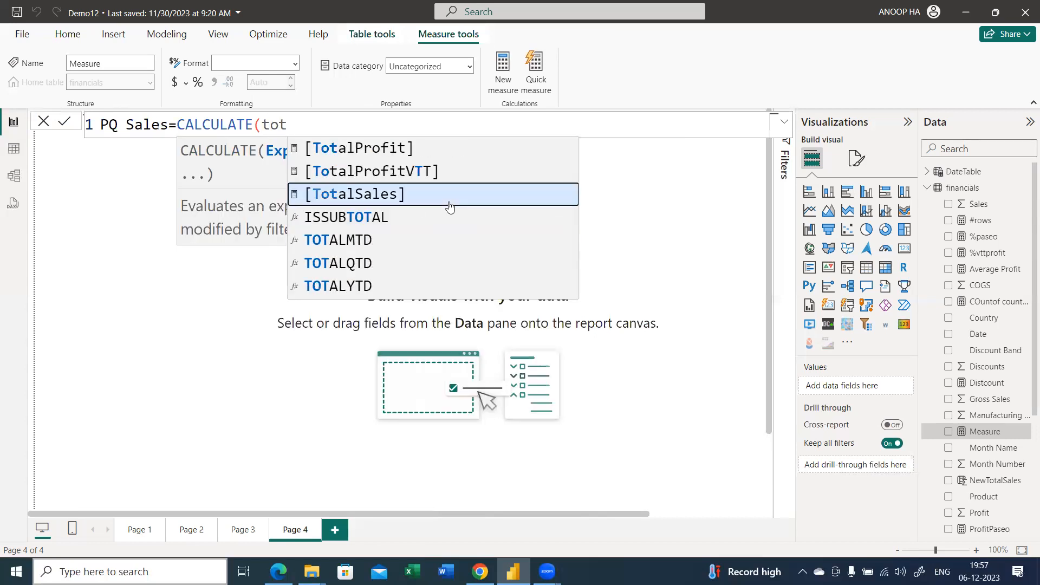
pyautogui.write(',previo')
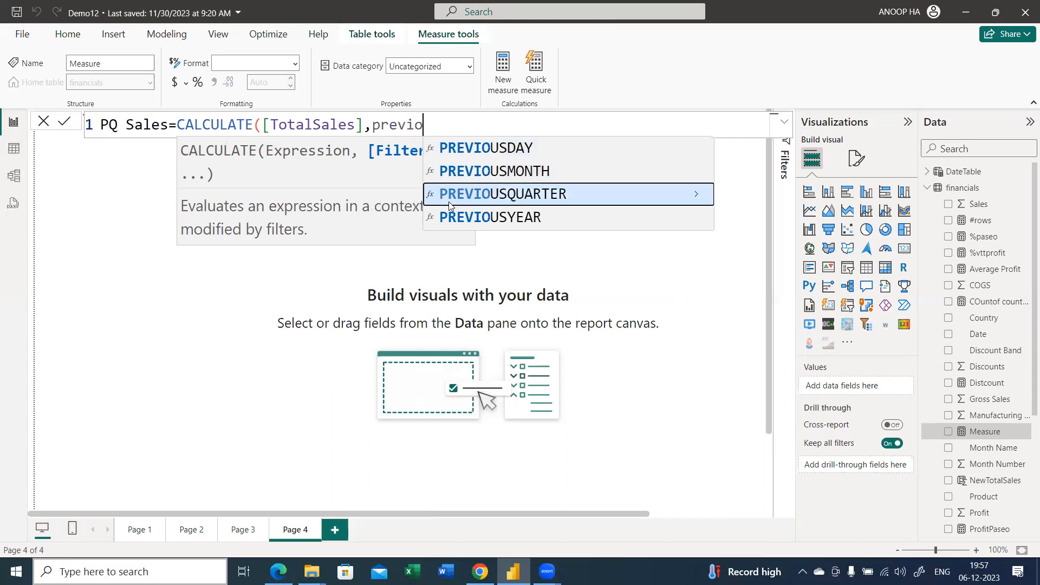
pyautogui.click(449, 204)
pyautogui.write('date')
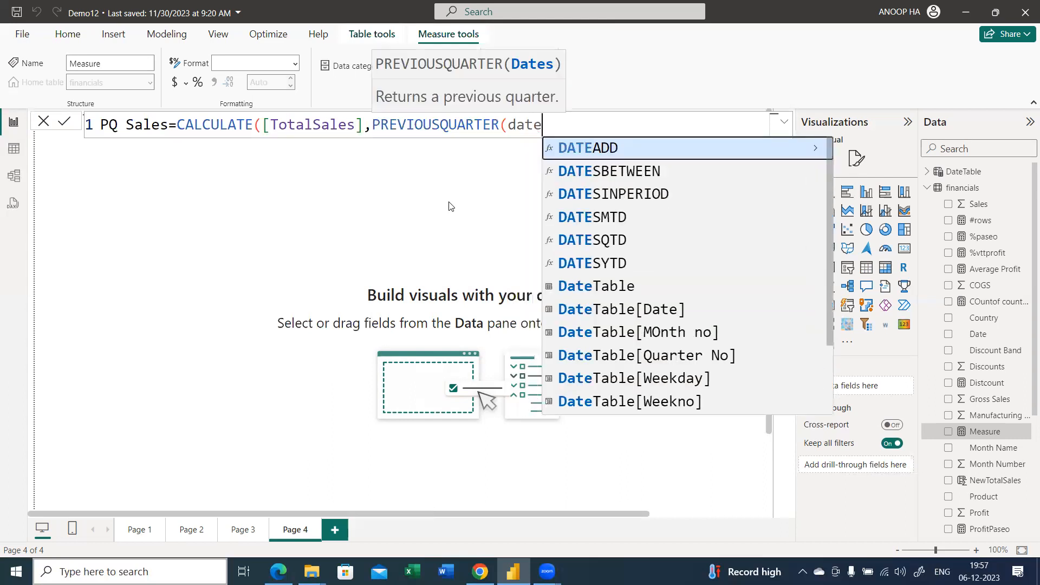
pyautogui.press('Down')
pyautogui.press('Down')
pyautogui.press('Down')
pyautogui.press('Down')
pyautogui.press('Down')
pyautogui.press('Down')
pyautogui.press('Down')
pyautogui.press('Tab')
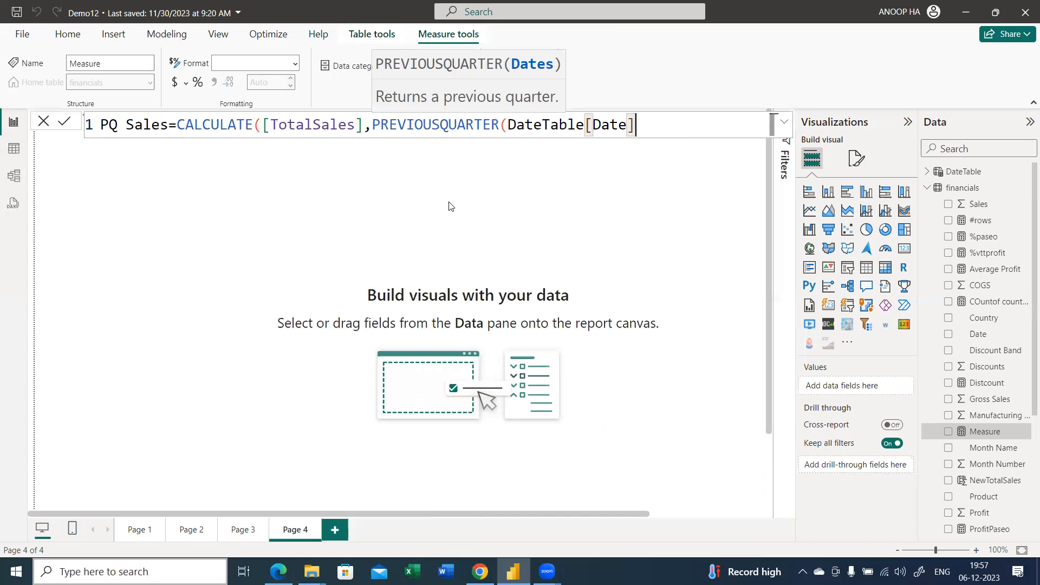
pyautogui.write(')')
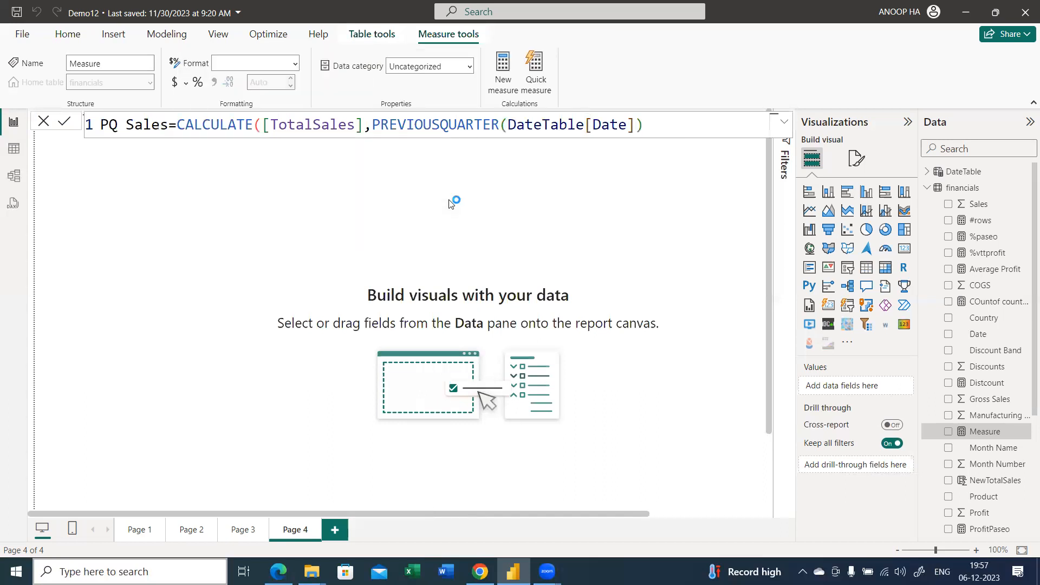
pyautogui.press('Return')
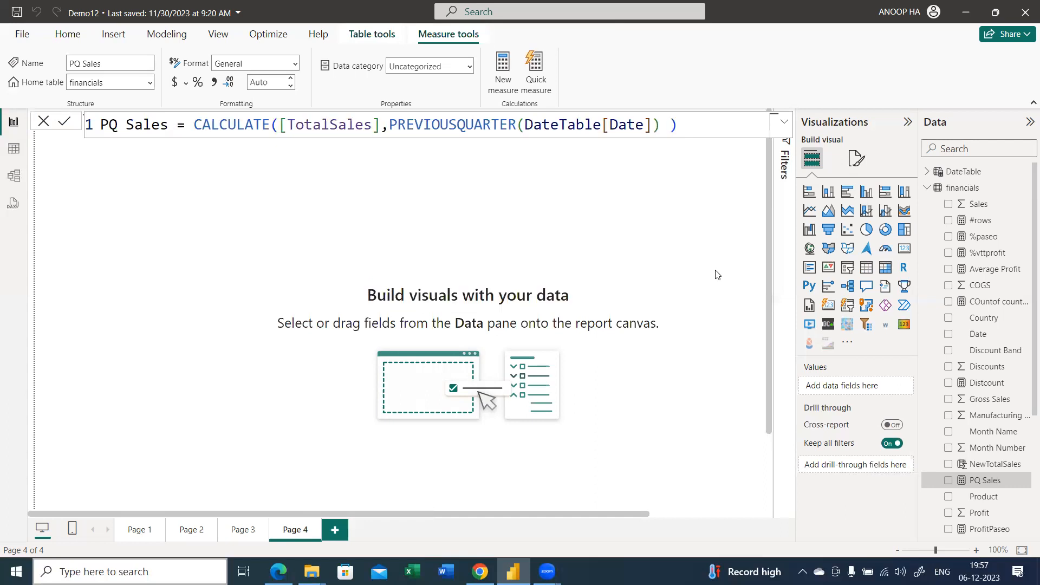
# Build a new table visual on Page 4 from the Date and Quarter No fields of DateTable
pyautogui.click(927, 188)
pyautogui.click(926, 171)
pyautogui.moveTo(971, 191); pyautogui.dragTo(352, 225)
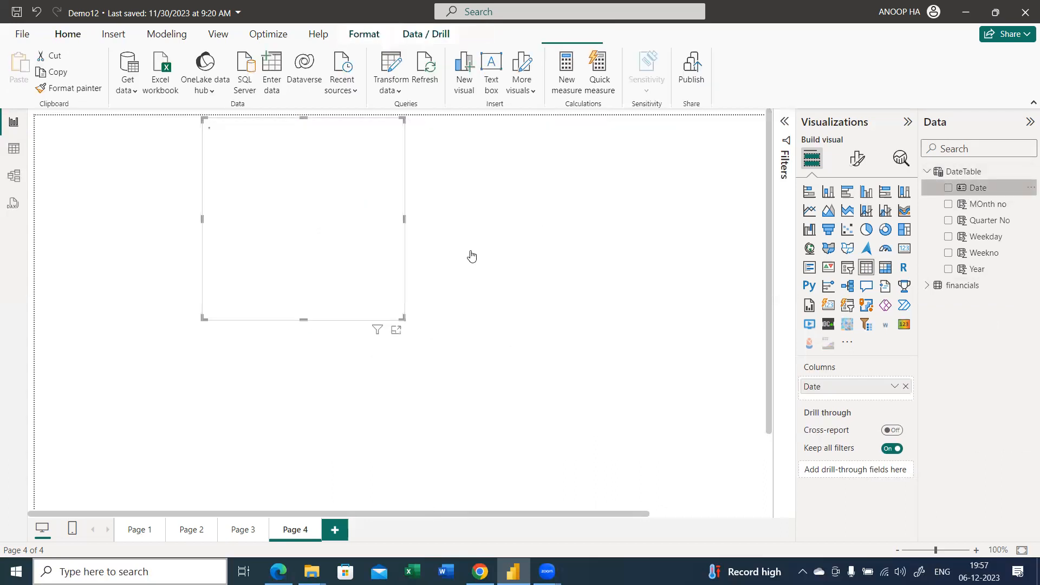
pyautogui.moveTo(988, 220); pyautogui.dragTo(355, 225)
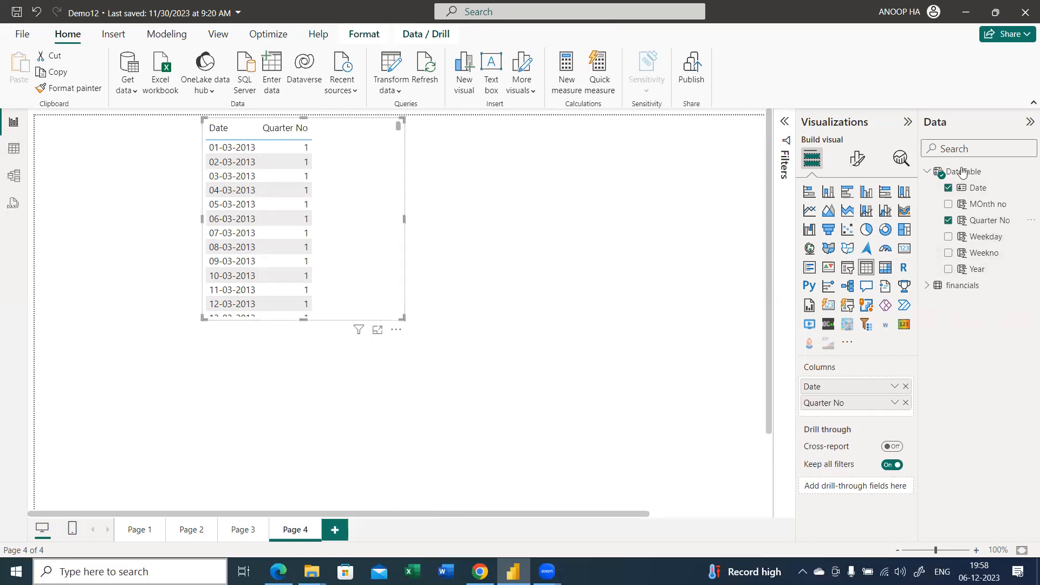
# Search the fields for "tot", add TotalSales to the table visual, and clear the search
pyautogui.write('tot')
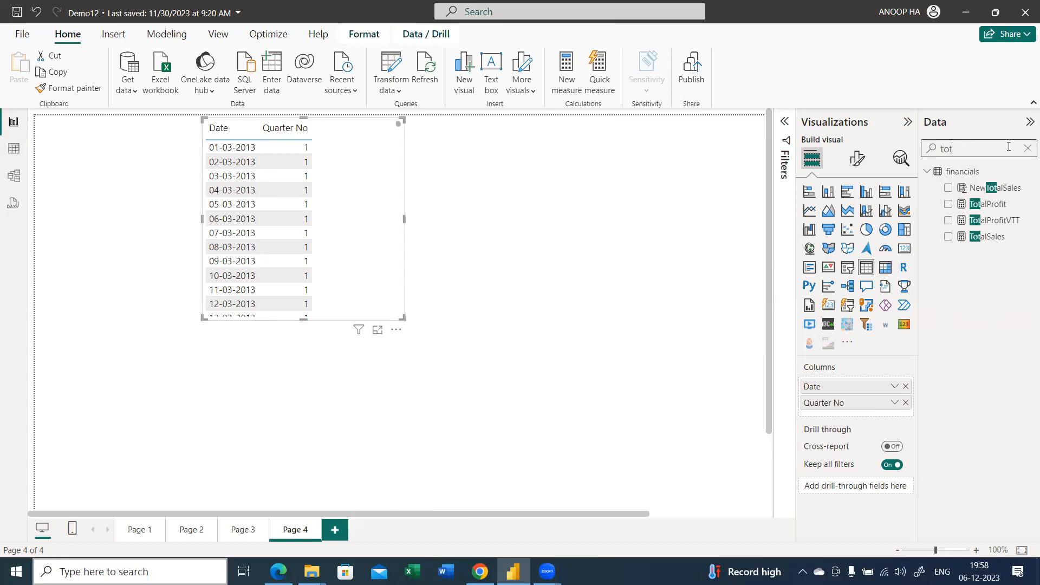
pyautogui.moveTo(994, 238); pyautogui.dragTo(373, 223)
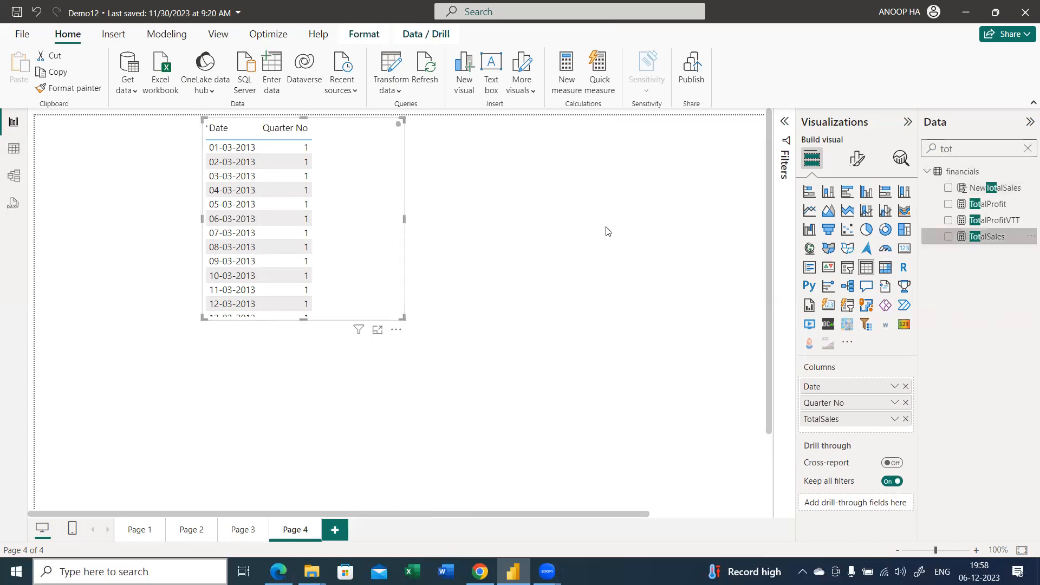
pyautogui.click(1027, 151)
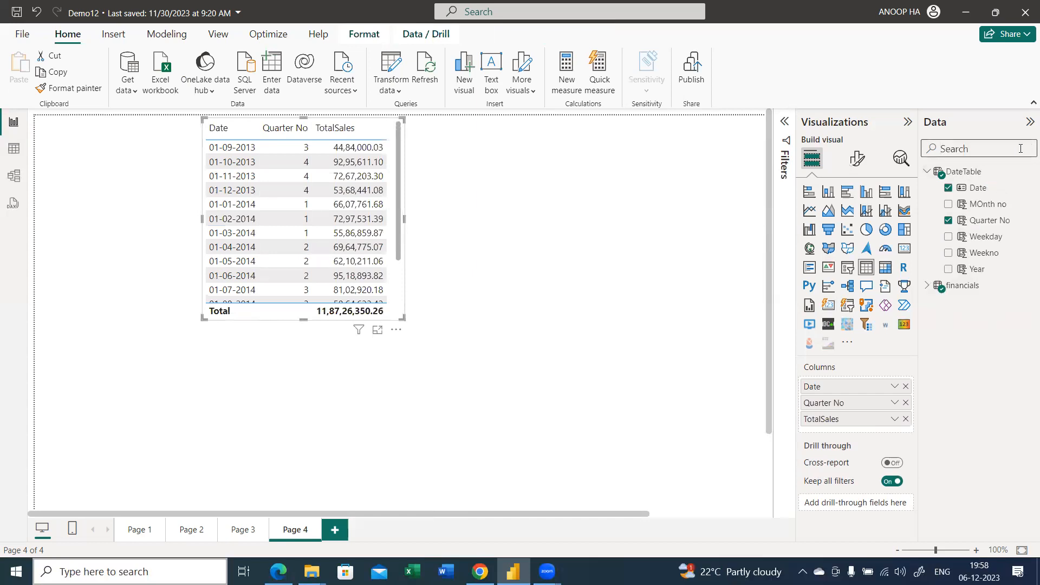
# Search the fields for "pq", add PQ Sales to the table visual, and enlarge the visual to fit its columns
pyautogui.write('pq')
pyautogui.moveTo(981, 188); pyautogui.dragTo(405, 221)
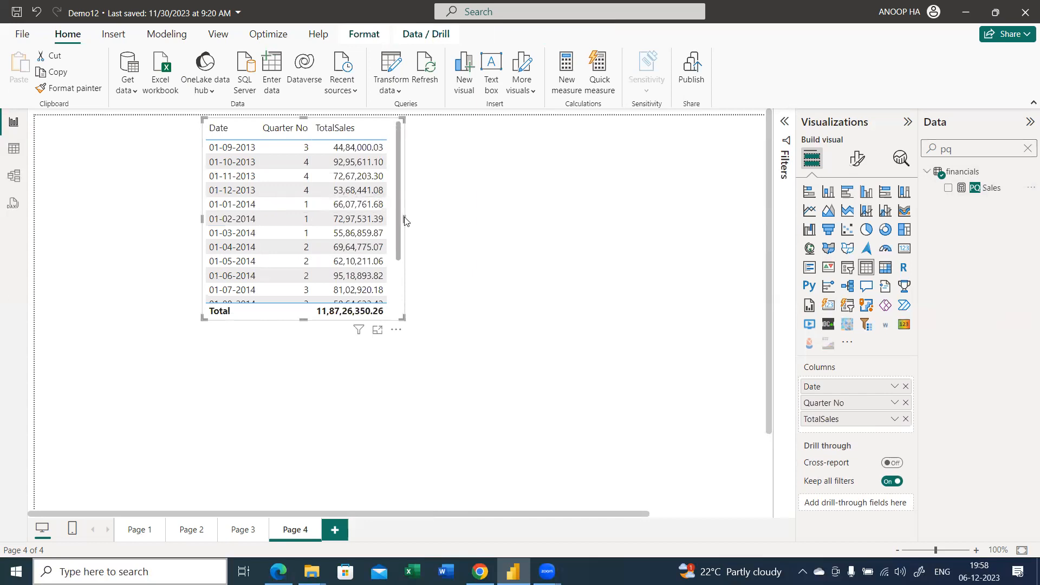
pyautogui.moveTo(405, 319); pyautogui.dragTo(518, 335)
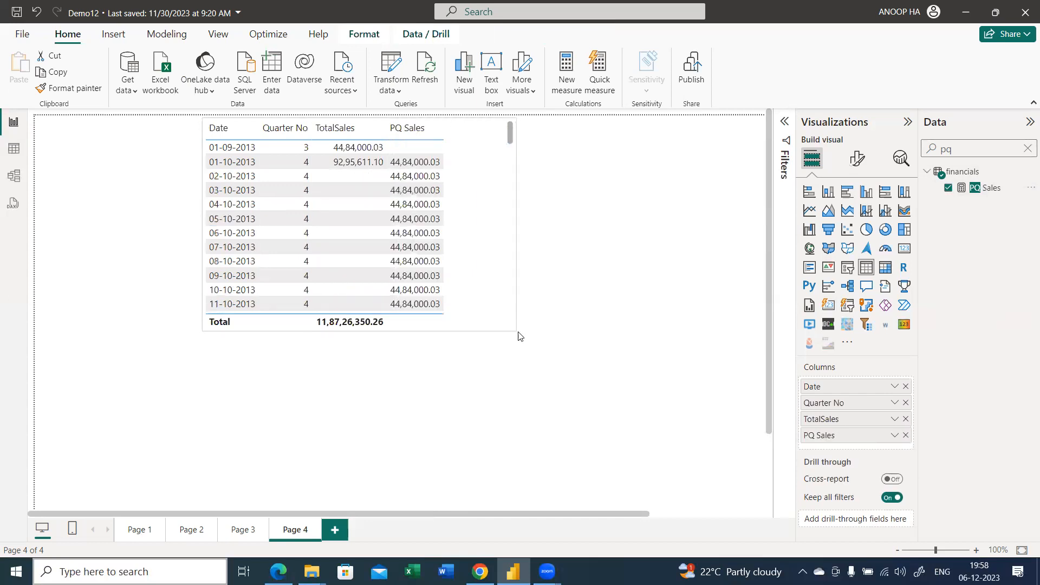
pyautogui.click(463, 253)
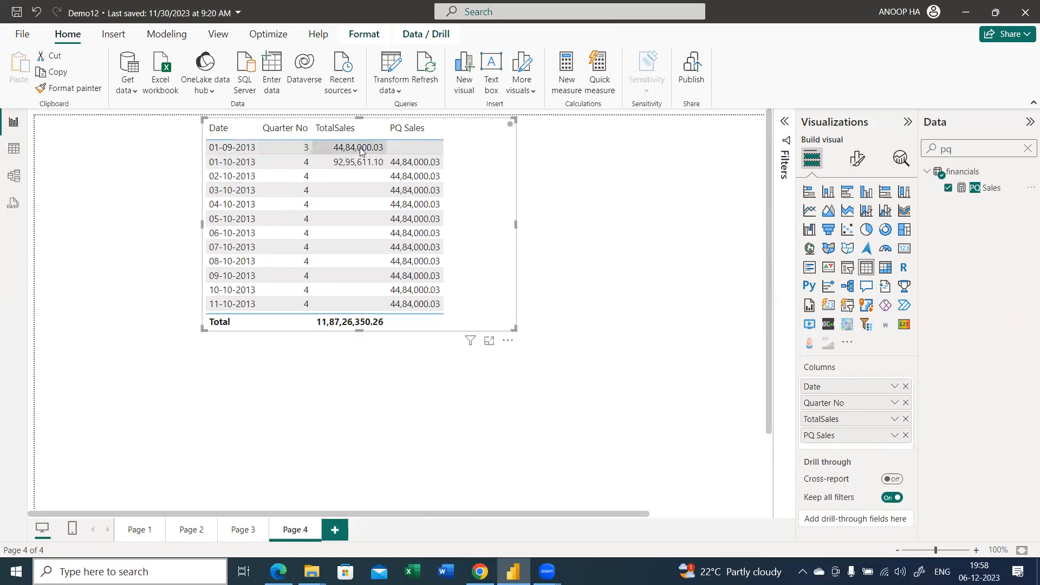
pyautogui.moveTo(511, 333); pyautogui.dragTo(543, 371)
pyautogui.scroll(-9, 468, 316)
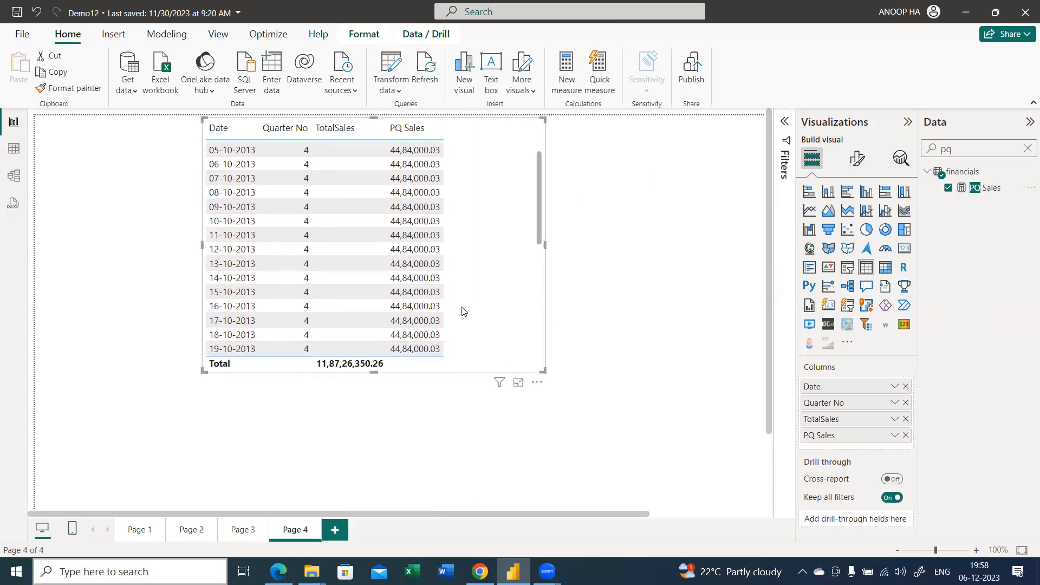
# Clear the field search and add Quarter No as a separate visual beside the sales table
pyautogui.click(1027, 148)
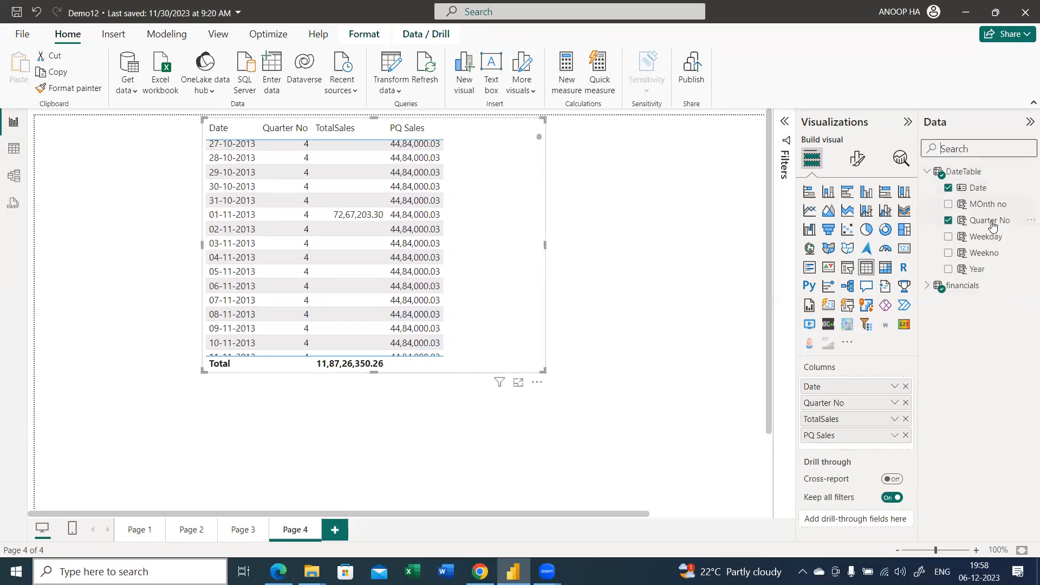
pyautogui.moveTo(988, 227); pyautogui.dragTo(756, 184)
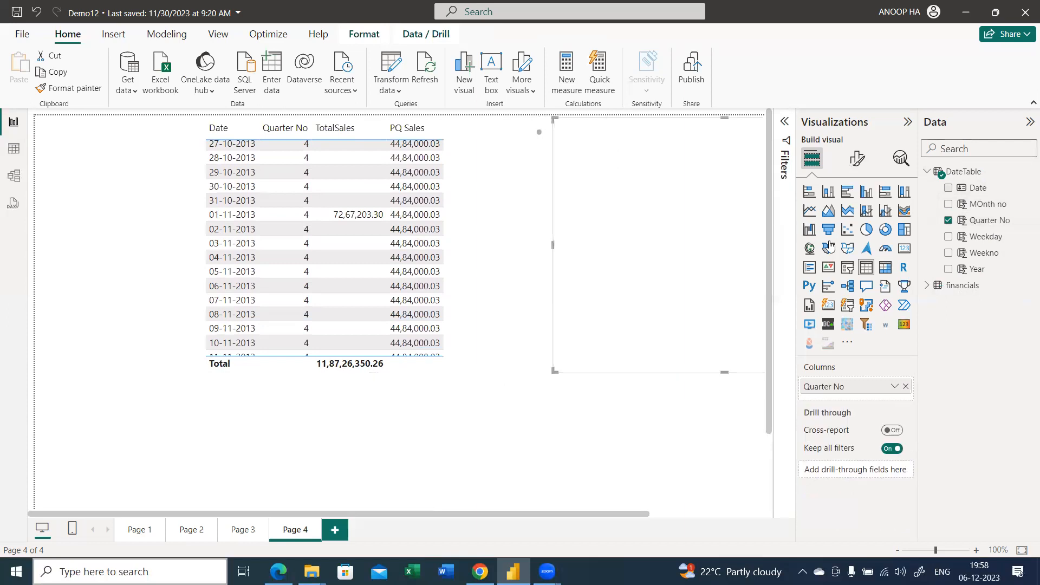
pyautogui.click(589, 151)
pyautogui.click(859, 167)
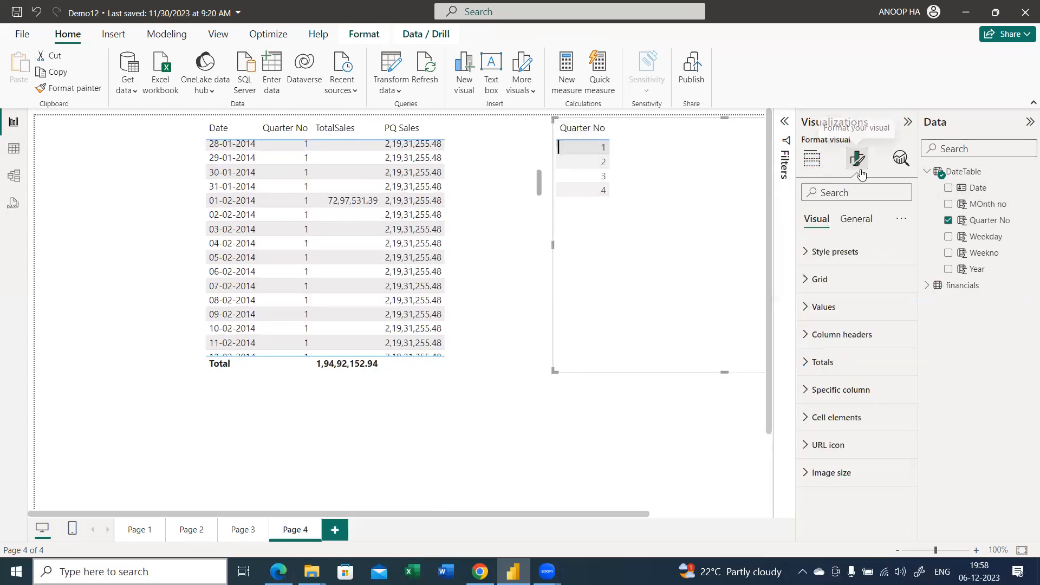
pyautogui.click(681, 189)
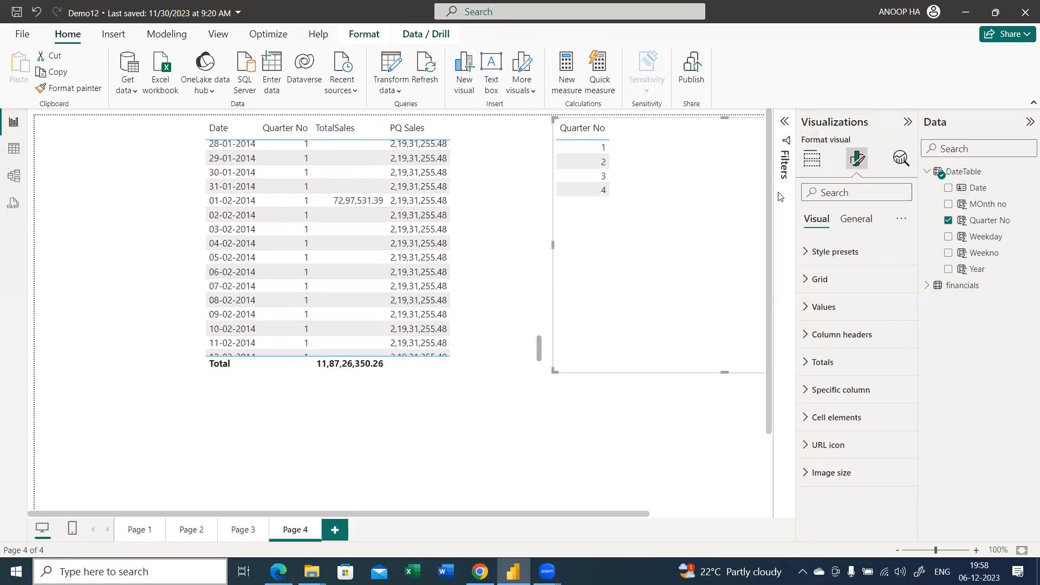
pyautogui.click(806, 168)
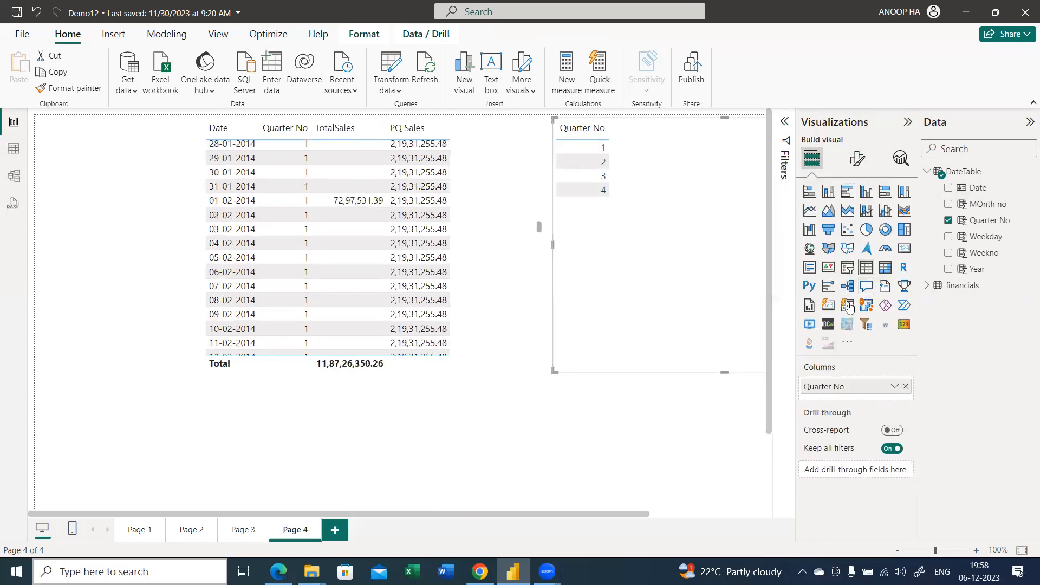
pyautogui.click(854, 160)
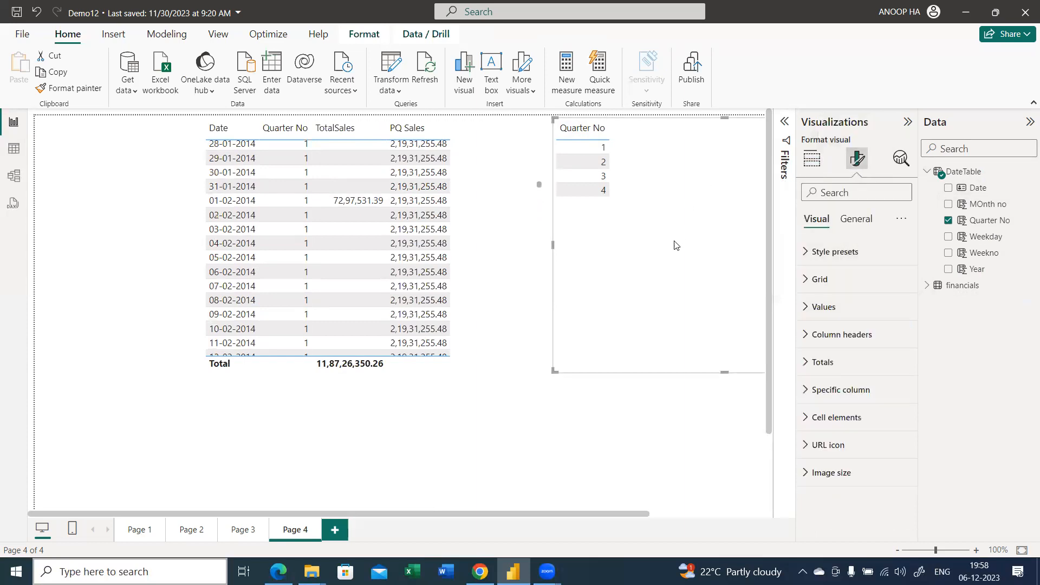
pyautogui.click(812, 159)
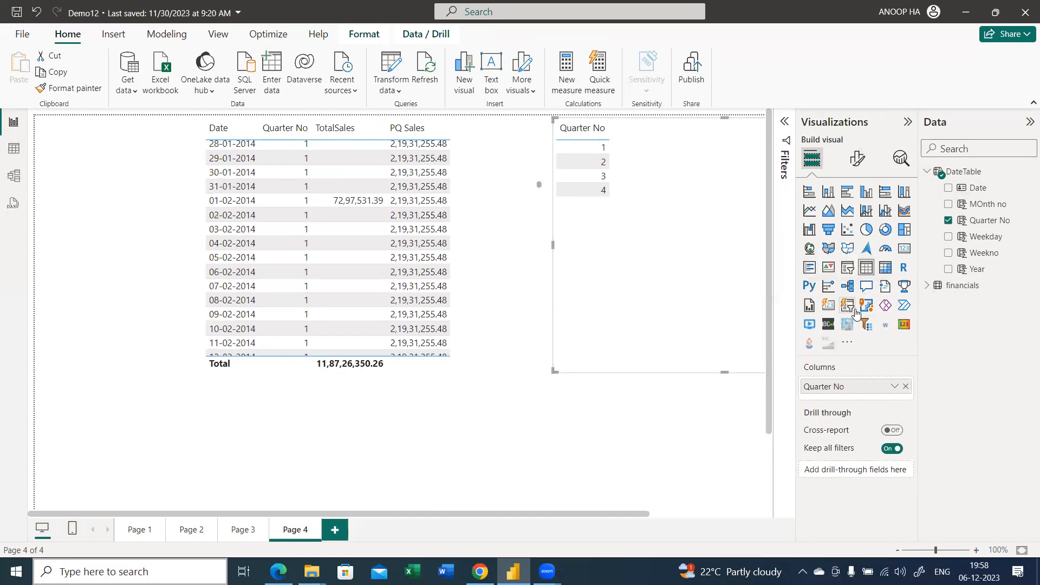
# Convert the Quarter No visual into a button-style slicer and narrow the sales table slightly
pyautogui.click(855, 307)
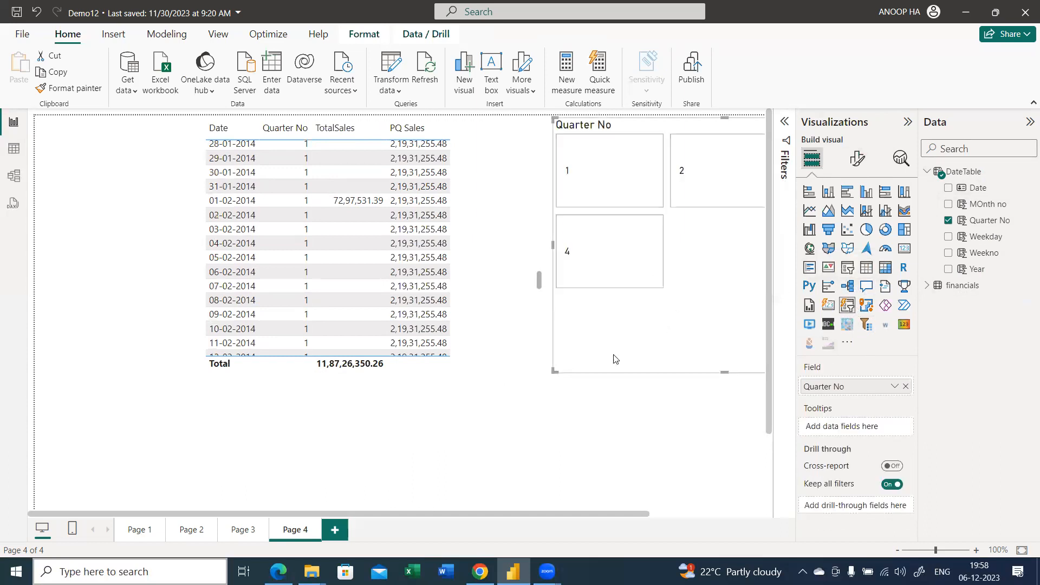
pyautogui.click(534, 356)
pyautogui.moveTo(544, 371)
pyautogui.mouseDown()
pyautogui.moveTo(416, 327)
pyautogui.moveTo(535, 360)
pyautogui.mouseUp()
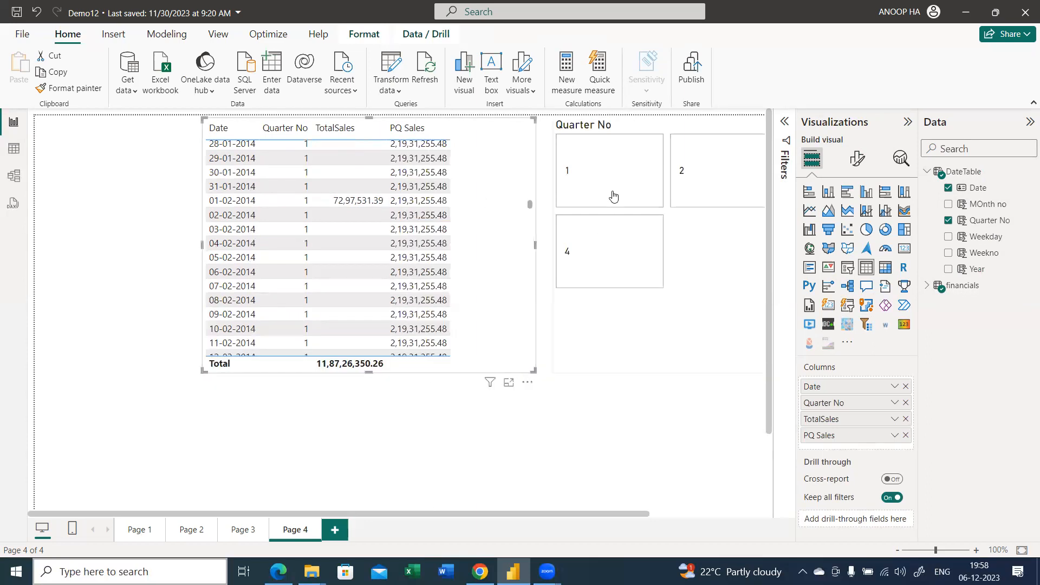
# Switch the Quarter No slicer between quarters 2 and 1 and compare TotalSales with PQ Sales in the table
pyautogui.click(646, 192)
pyautogui.click(716, 193)
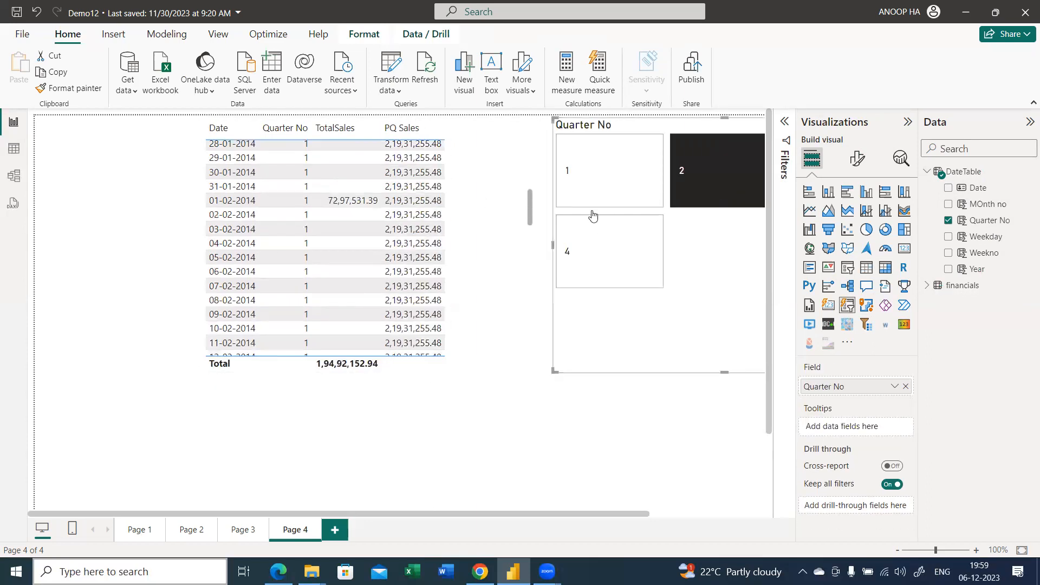
pyautogui.scroll(3, 502, 227)
pyautogui.scroll(6, 503, 227)
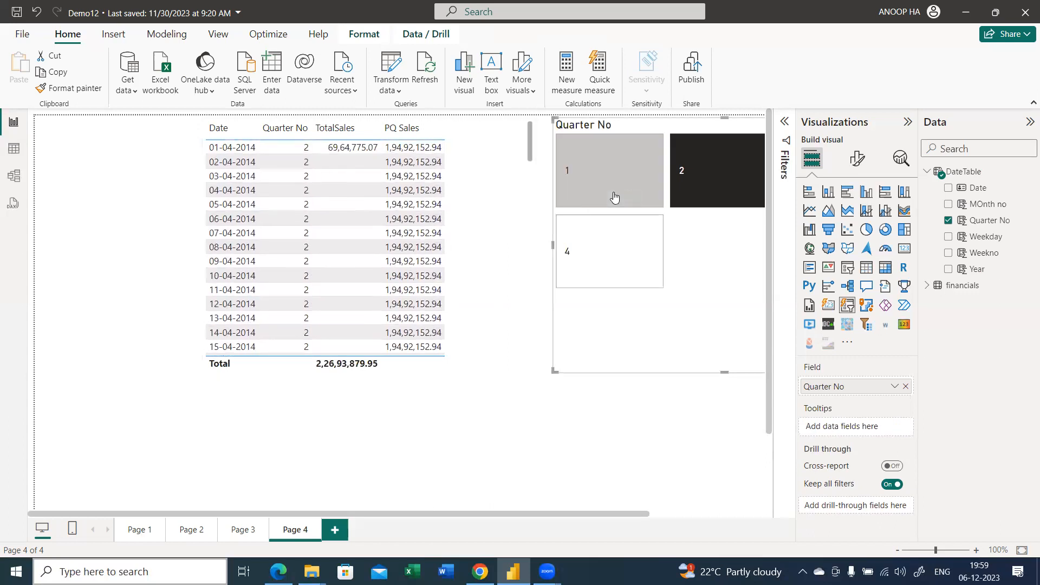
pyautogui.click(631, 197)
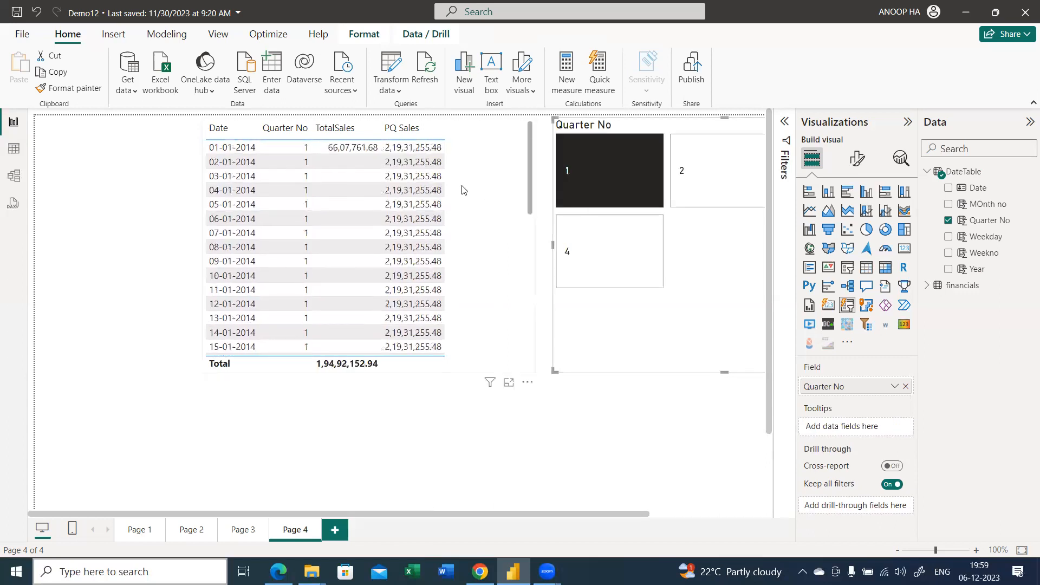
# Turn on Force selection for the Quarter No slicer, select quarter 4, and return to the visual's build options
pyautogui.click(857, 158)
pyautogui.click(856, 251)
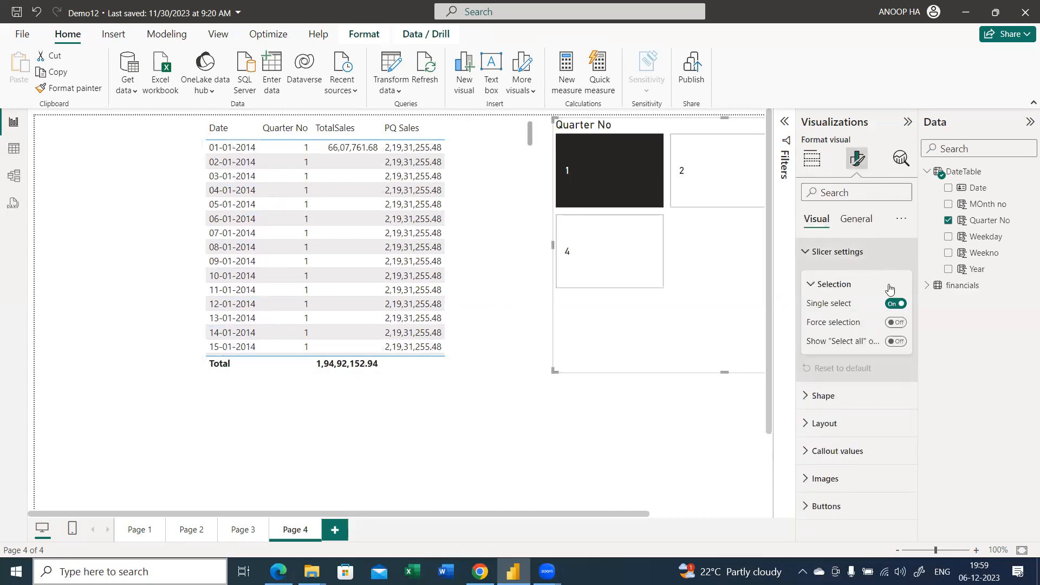
pyautogui.click(896, 322)
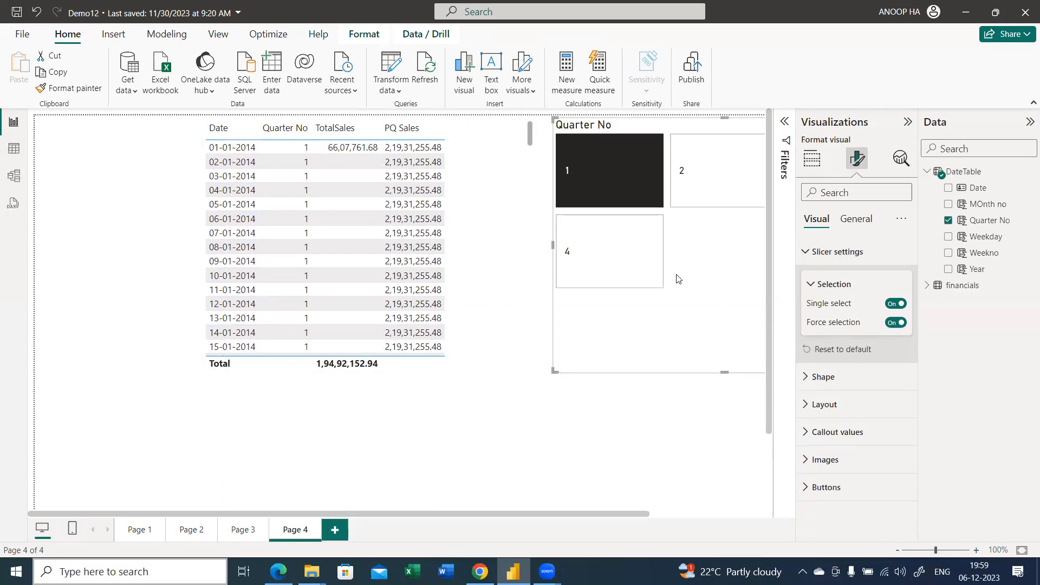
pyautogui.click(639, 270)
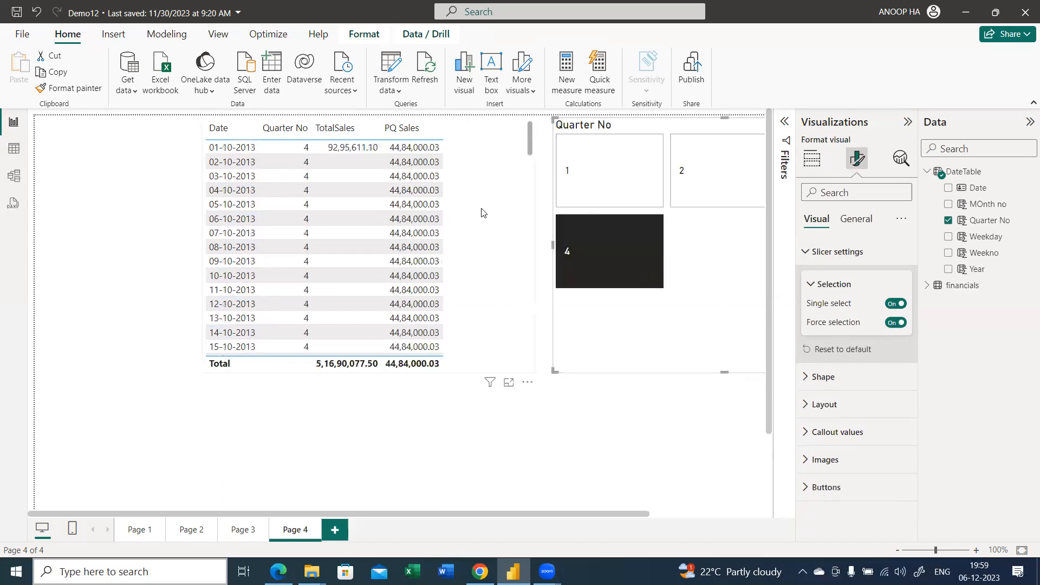
pyautogui.click(812, 159)
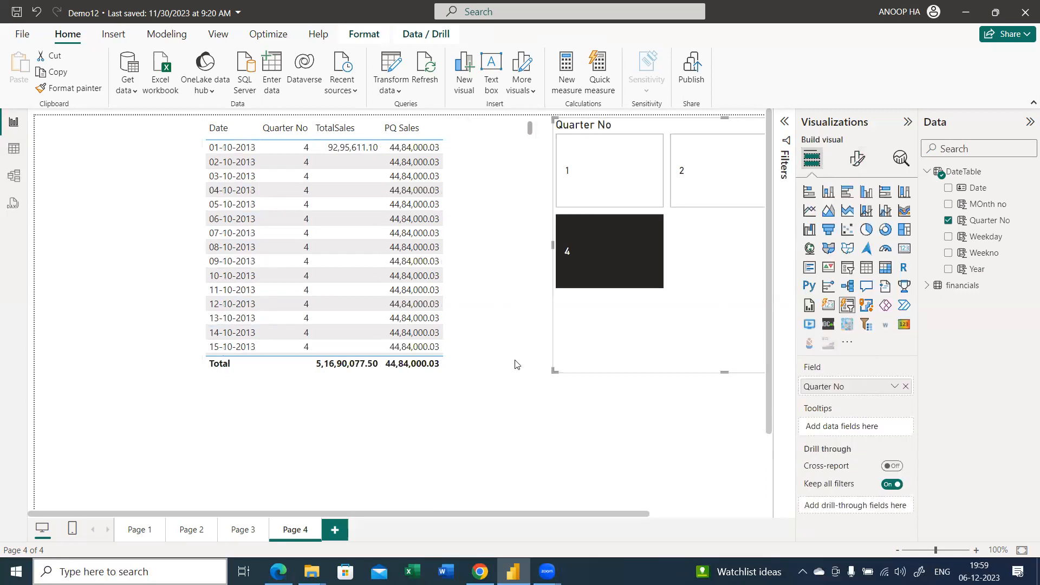
# Remove the Date field from the sales table so it summarises TotalSales and PQ Sales by Quarter No
pyautogui.click(466, 383)
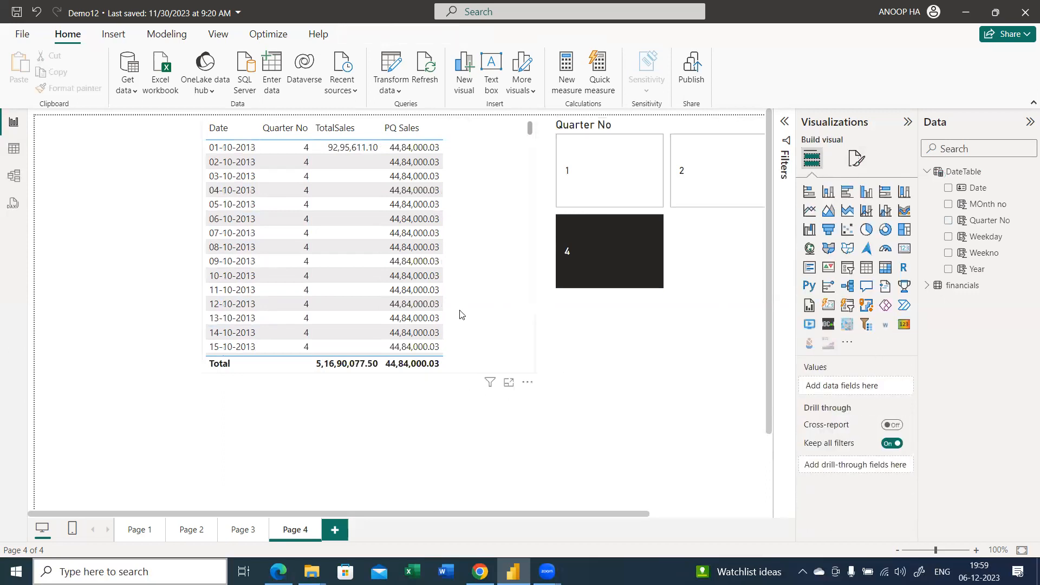
pyautogui.click(461, 286)
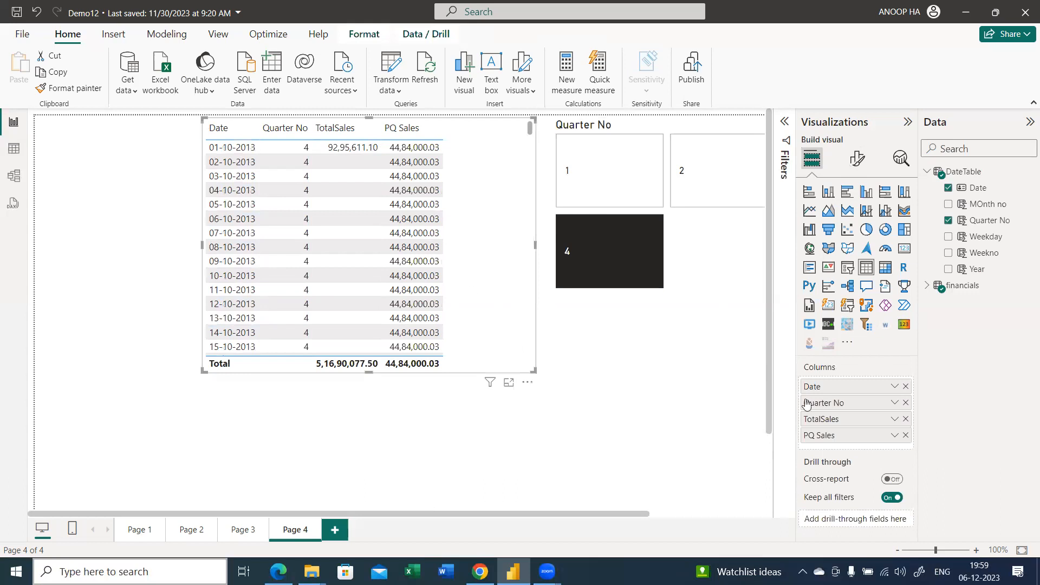
pyautogui.click(905, 386)
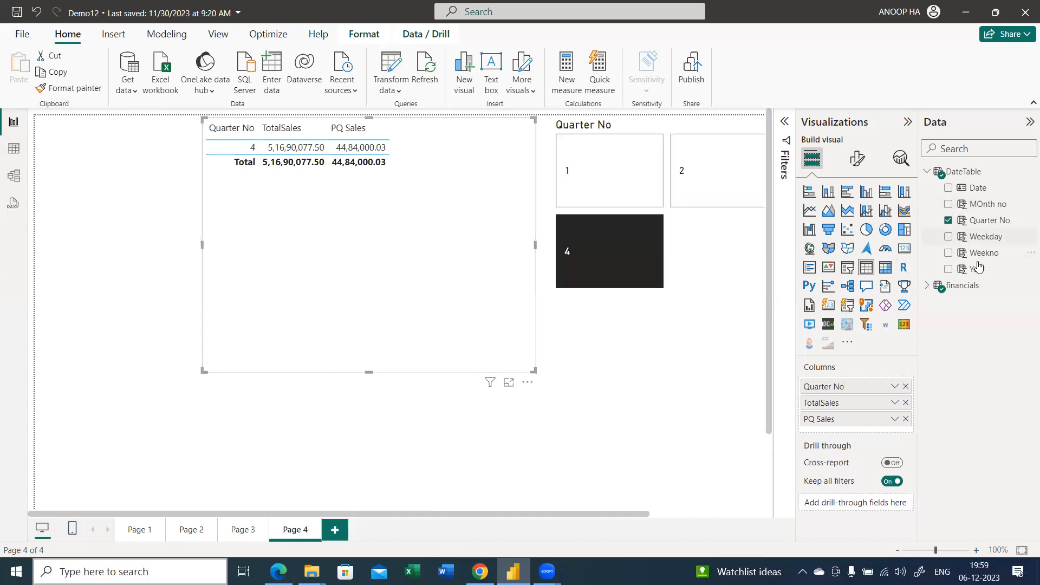
# Add the DateTable's Year field as a separate table visual beside the sales table and shrink it to a narrow box
pyautogui.moveTo(977, 270); pyautogui.dragTo(86, 170)
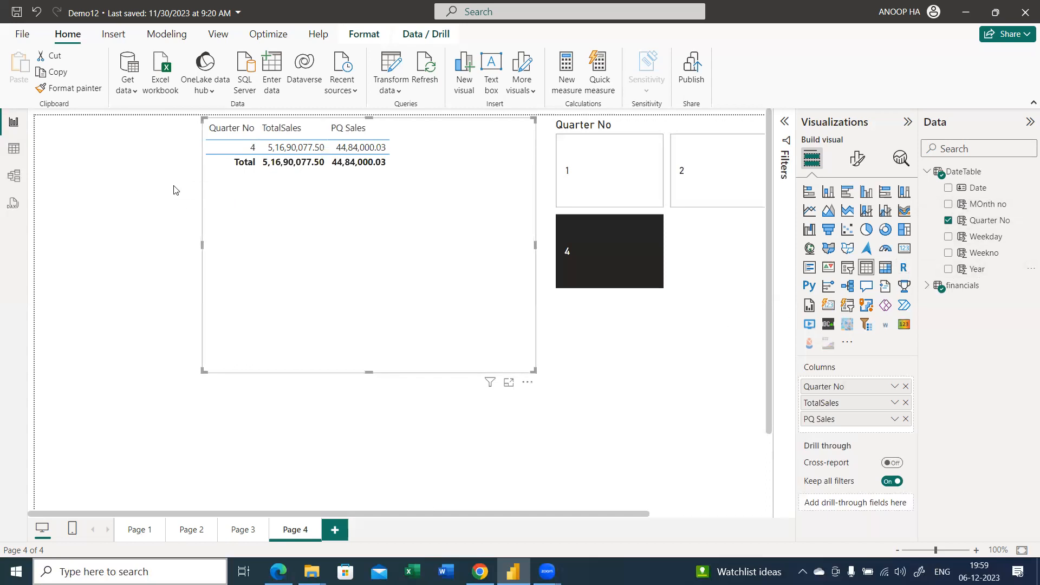
pyautogui.click(57, 161)
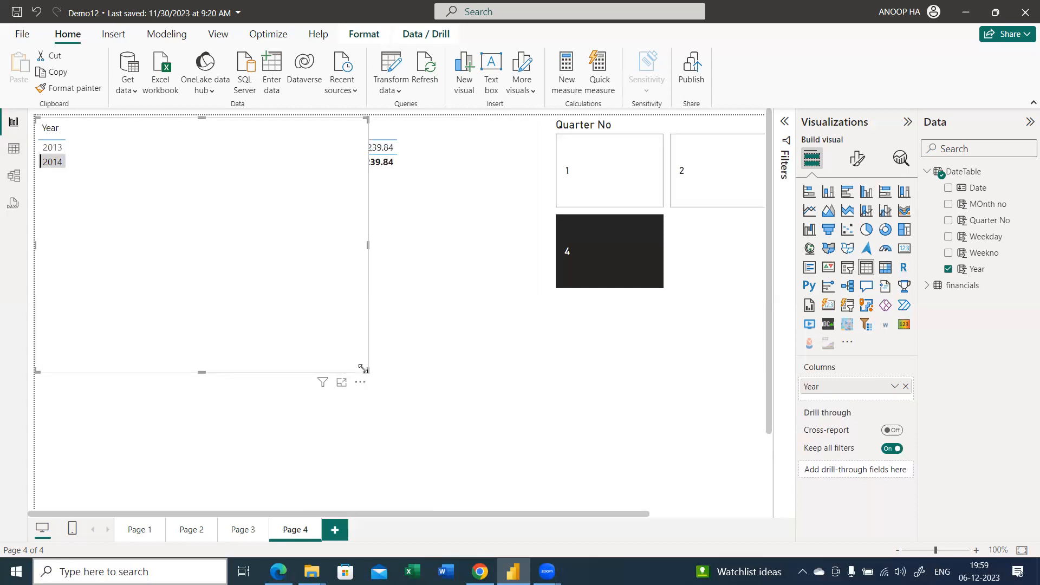
pyautogui.moveTo(370, 370); pyautogui.dragTo(120, 259)
# Switch the year selection between 2013 and 2014 to compare quarter 4 TotalSales and PQ Sales
pyautogui.click(66, 153)
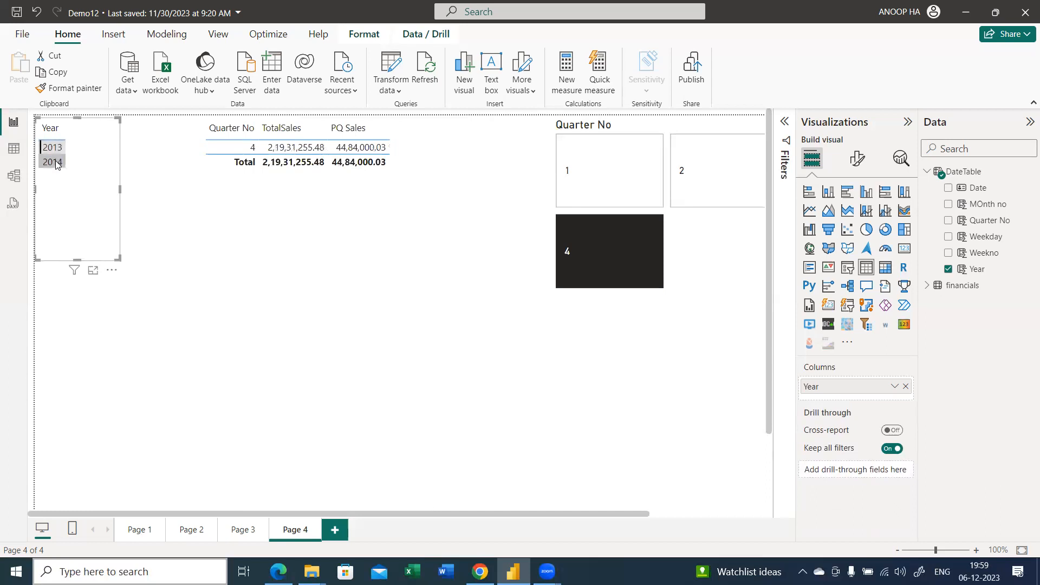
pyautogui.click(57, 165)
pyautogui.click(53, 147)
# Turn off Force selection for the Quarter No slicer and clear its selected quarter
pyautogui.click(557, 255)
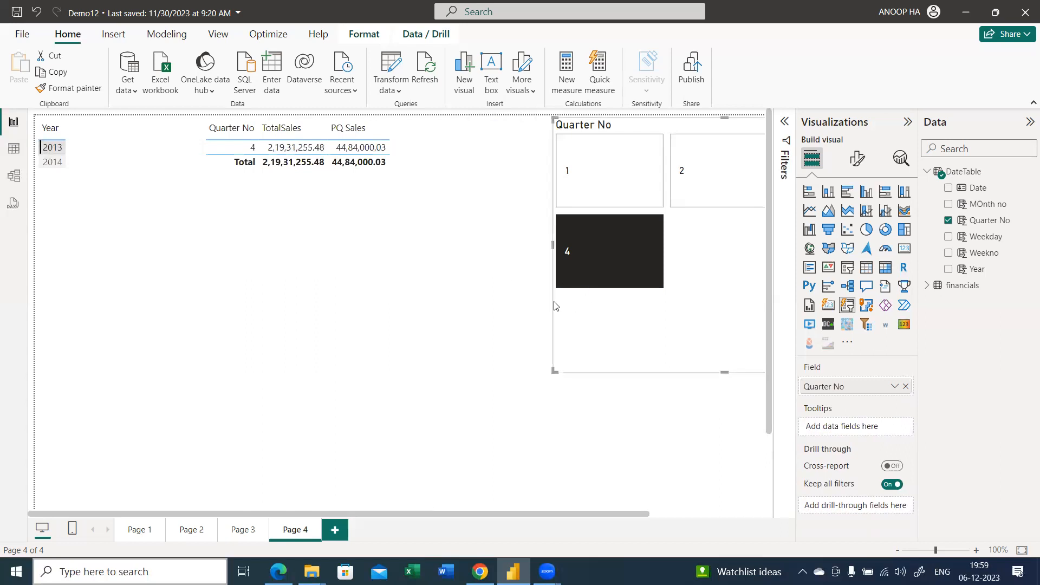
pyautogui.click(590, 203)
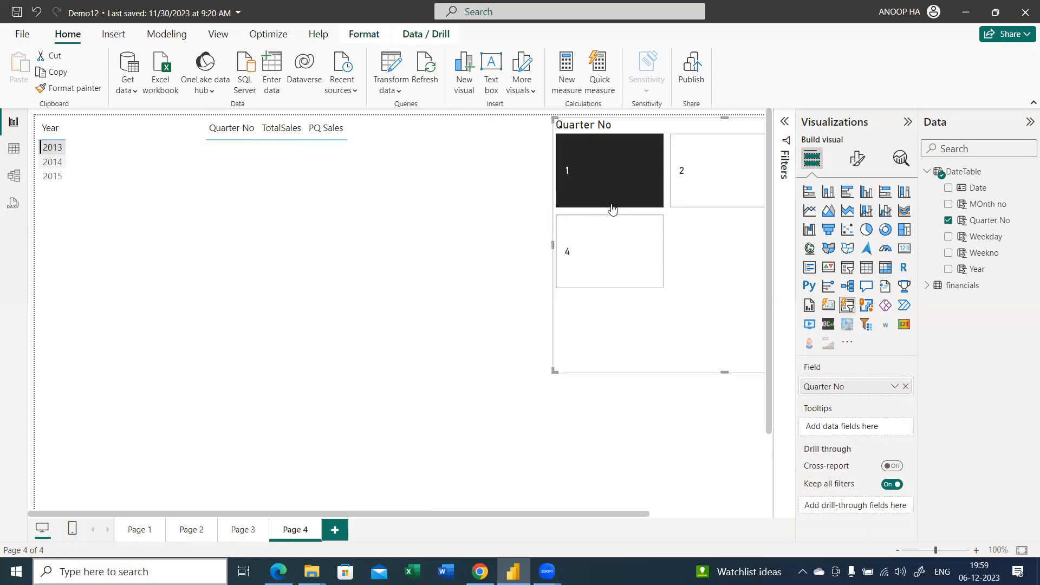
pyautogui.click(857, 161)
pyautogui.click(859, 252)
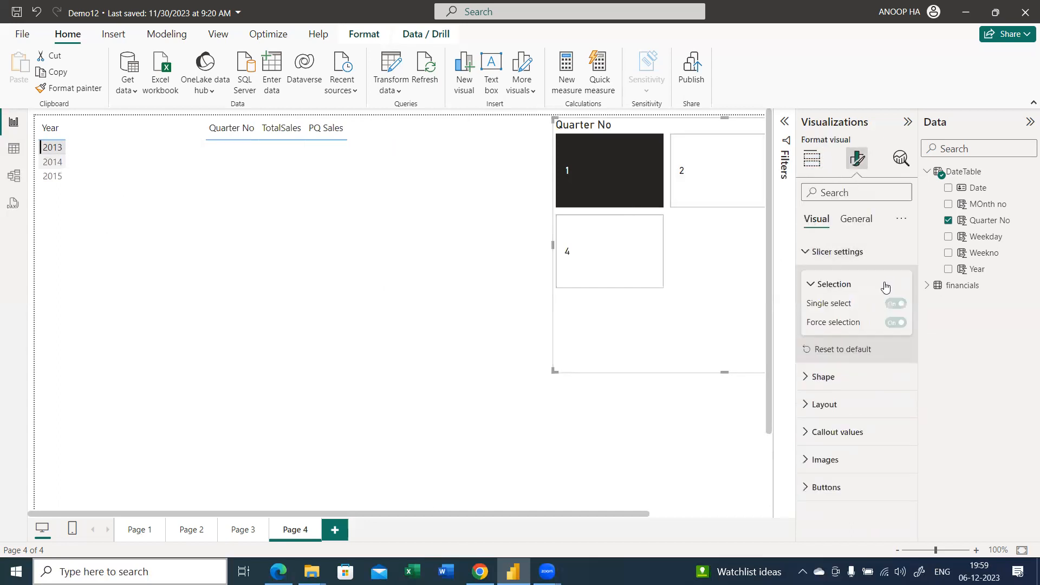
pyautogui.click(896, 322)
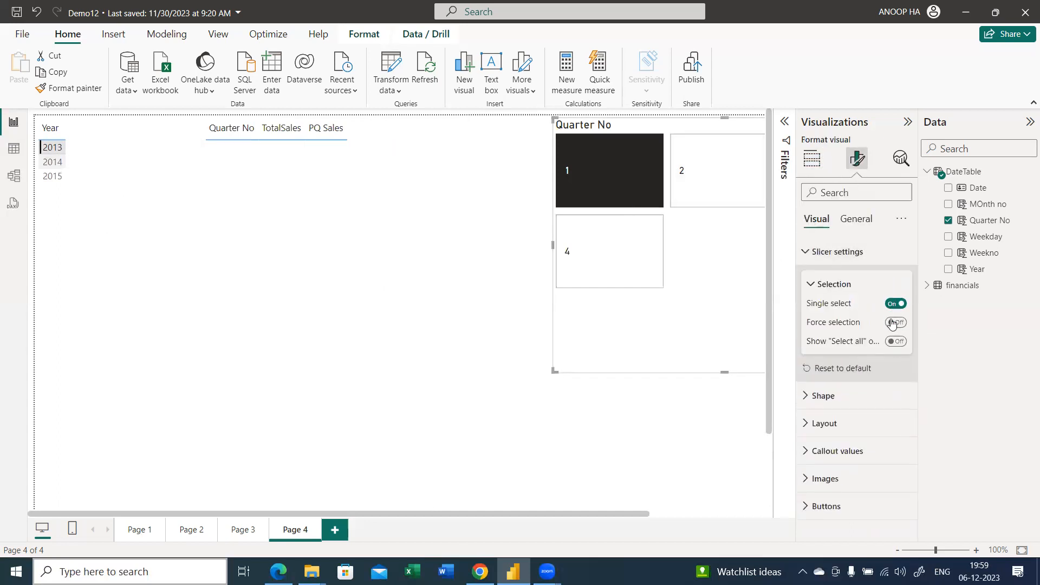
pyautogui.click(619, 178)
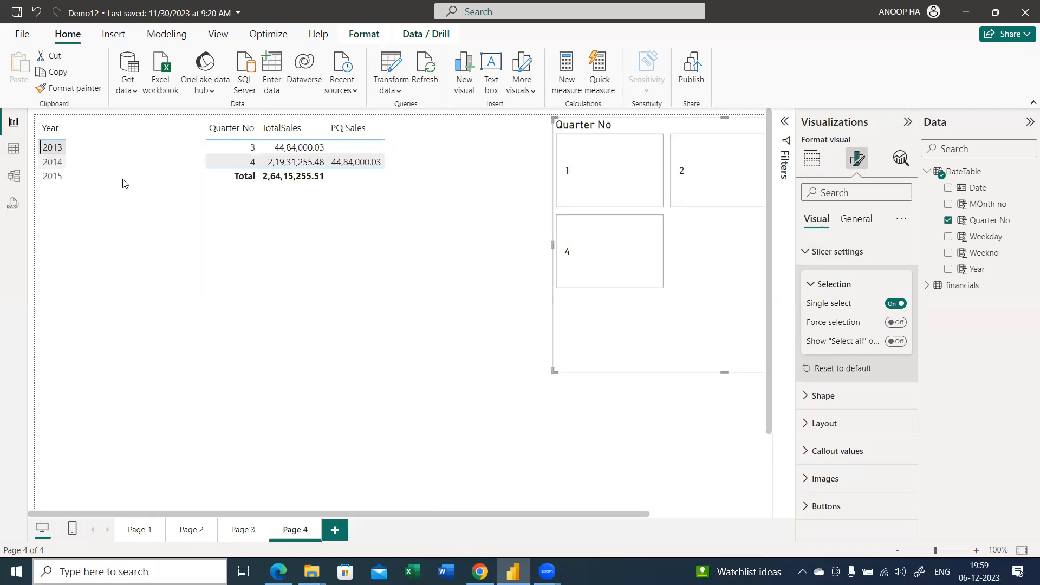
# Compare TotalSales and PQ Sales per quarter for 2013, 2014 and multiple selected years including 2015
pyautogui.click(57, 163)
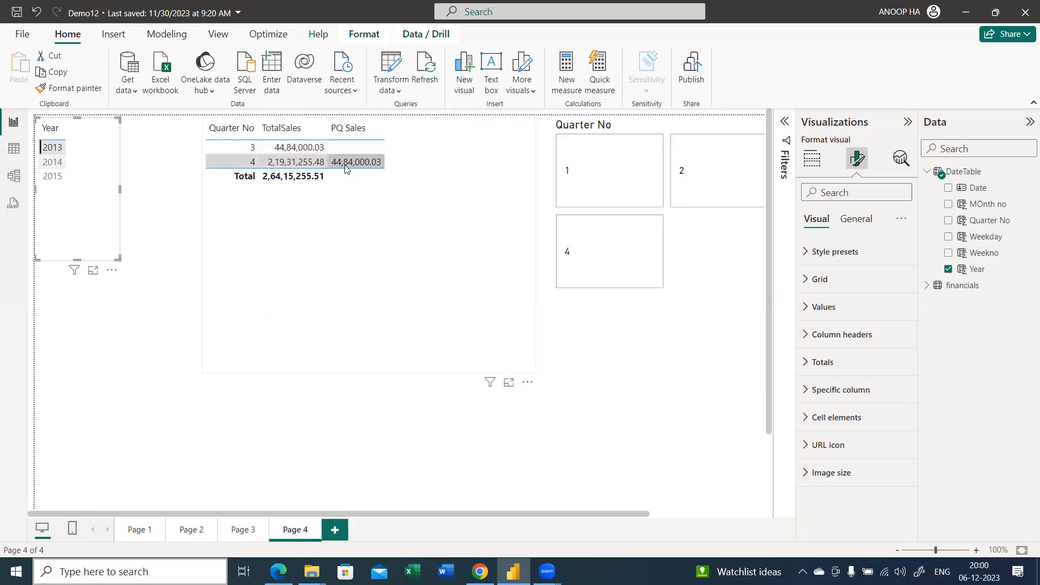
pyautogui.click(84, 165)
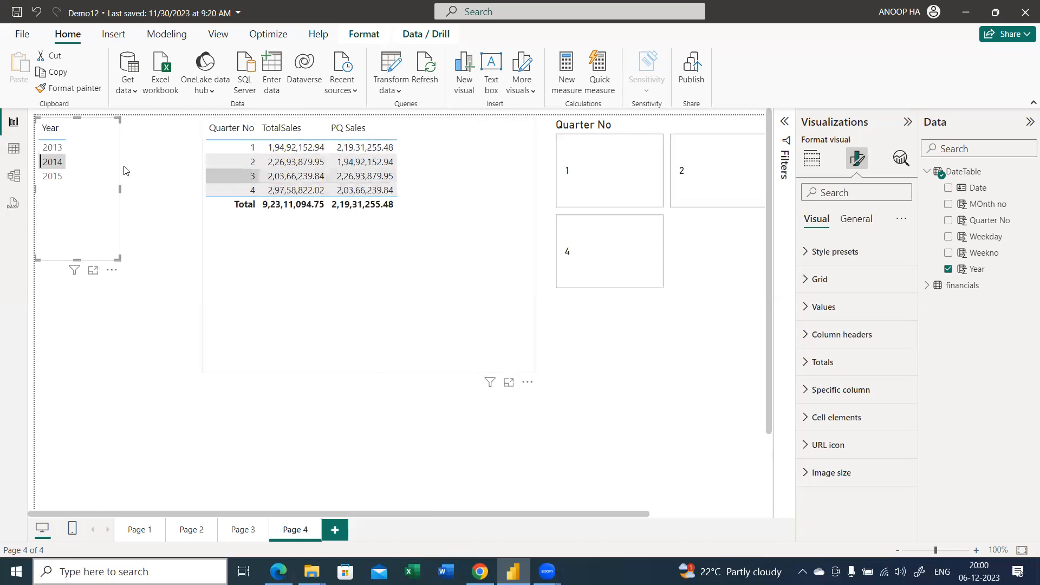
pyautogui.keyDown('ctrl'); pyautogui.click(60, 146); pyautogui.keyUp('ctrl')
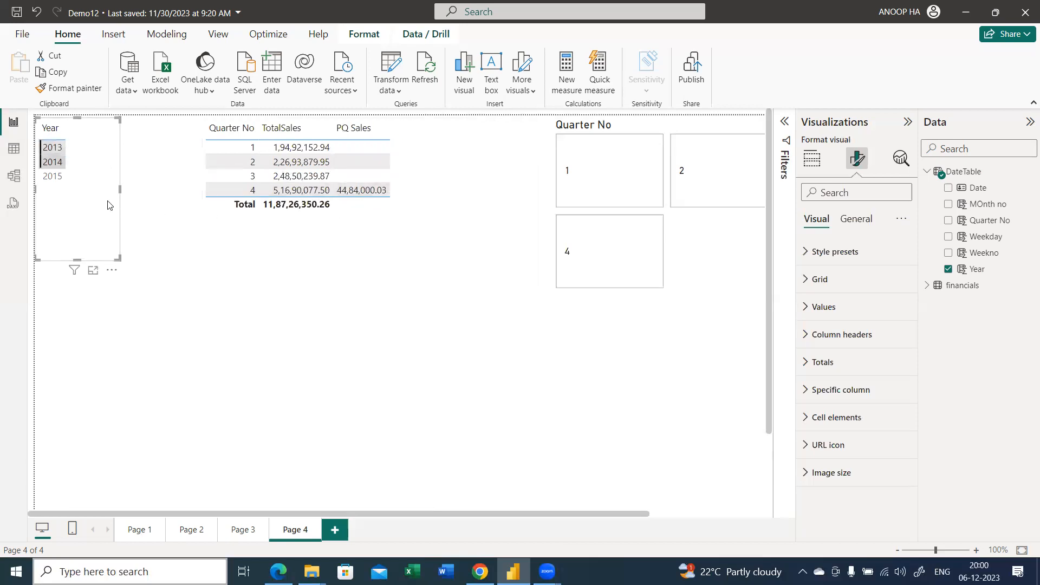
pyautogui.keyDown('ctrl'); pyautogui.click(66, 177); pyautogui.keyUp('ctrl')
pyautogui.click(59, 162)
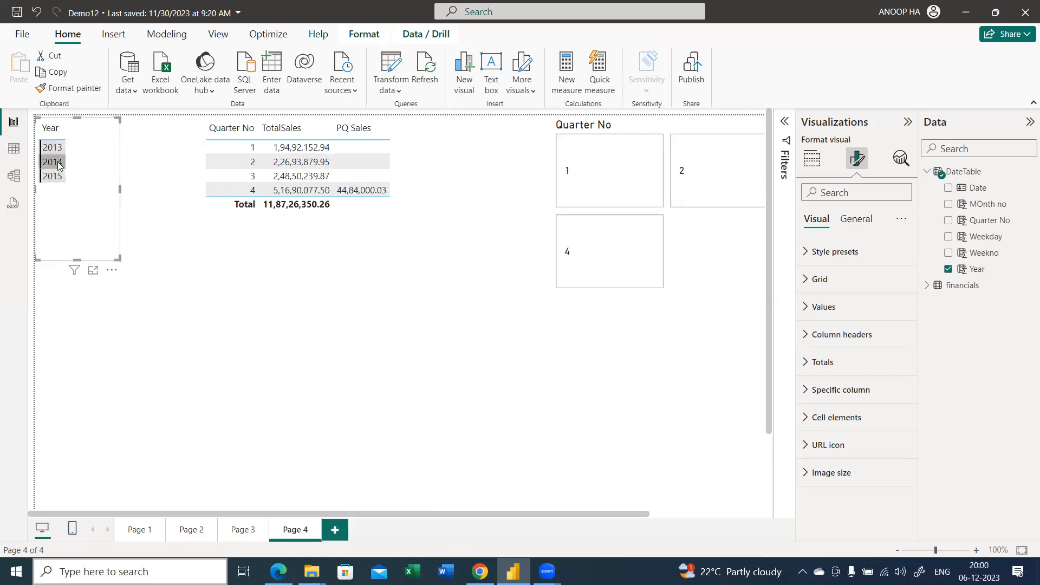
pyautogui.click(57, 148)
# Filter the sales table to 2014, shrink it and place it close beside the Year table
pyautogui.click(56, 161)
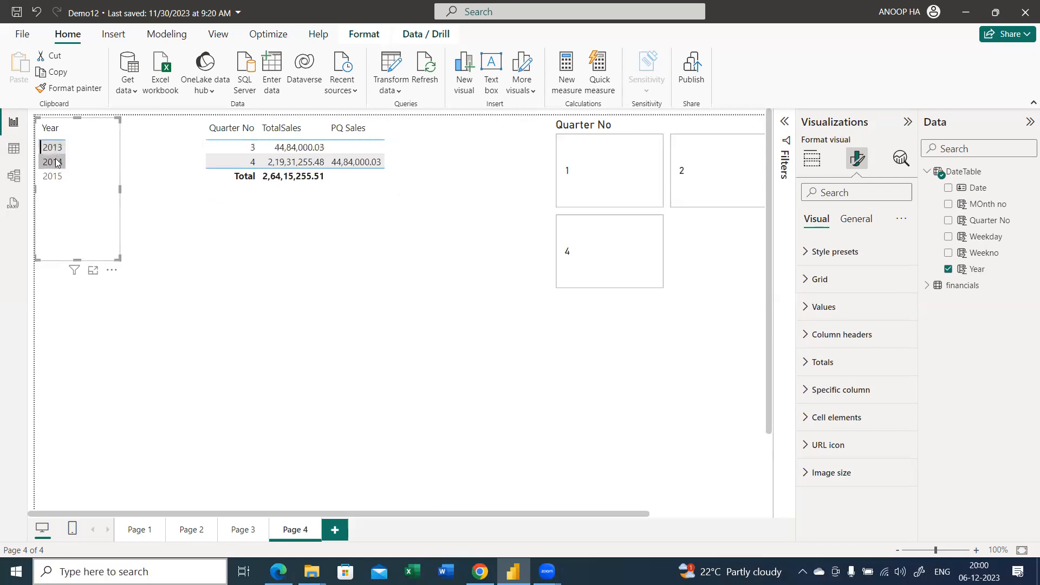
pyautogui.click(427, 174)
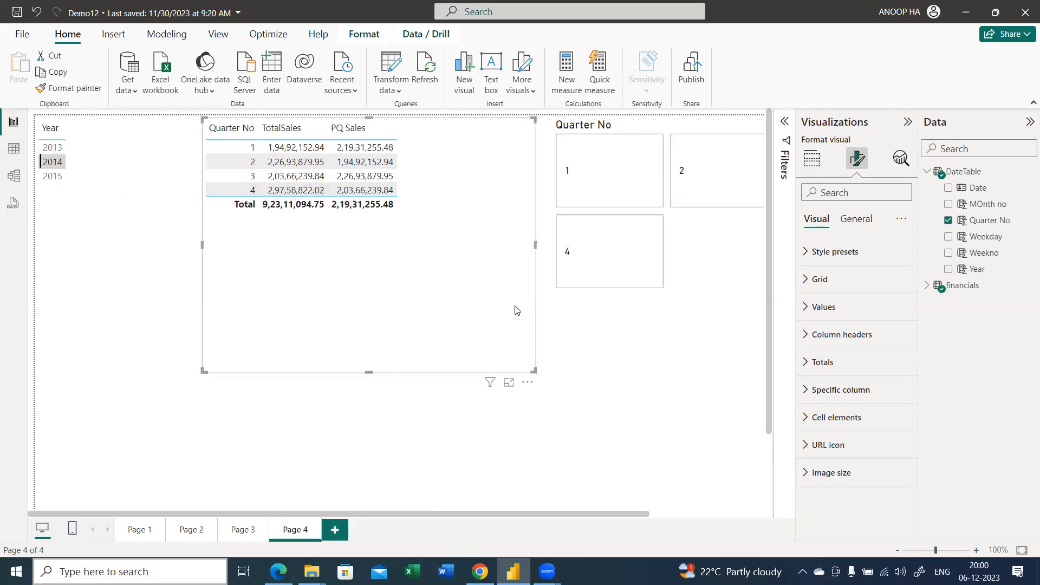
pyautogui.moveTo(534, 371); pyautogui.dragTo(344, 206)
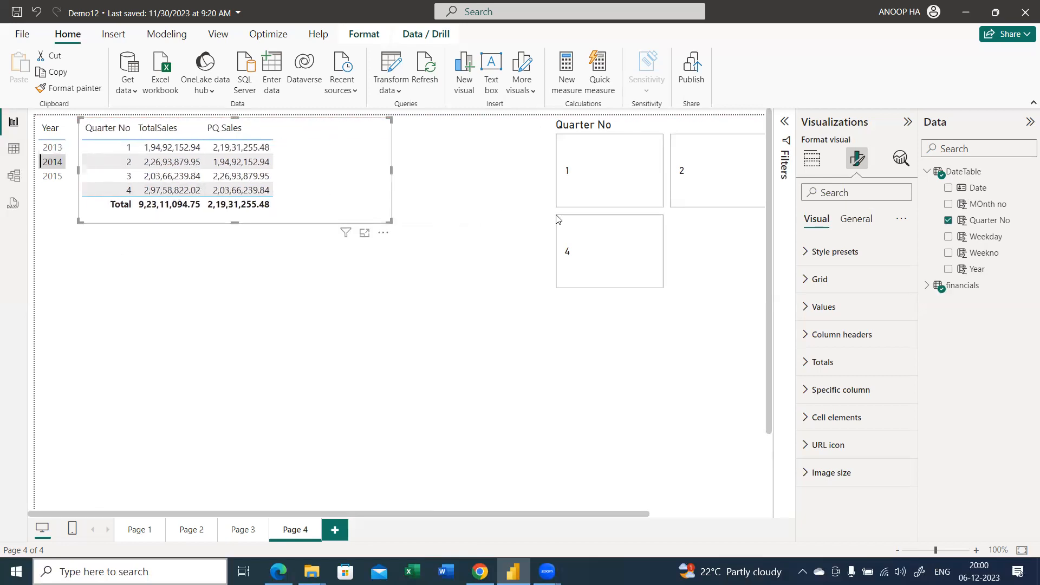
# Start a new measure in the financials table and clear its default name
pyautogui.click(925, 172)
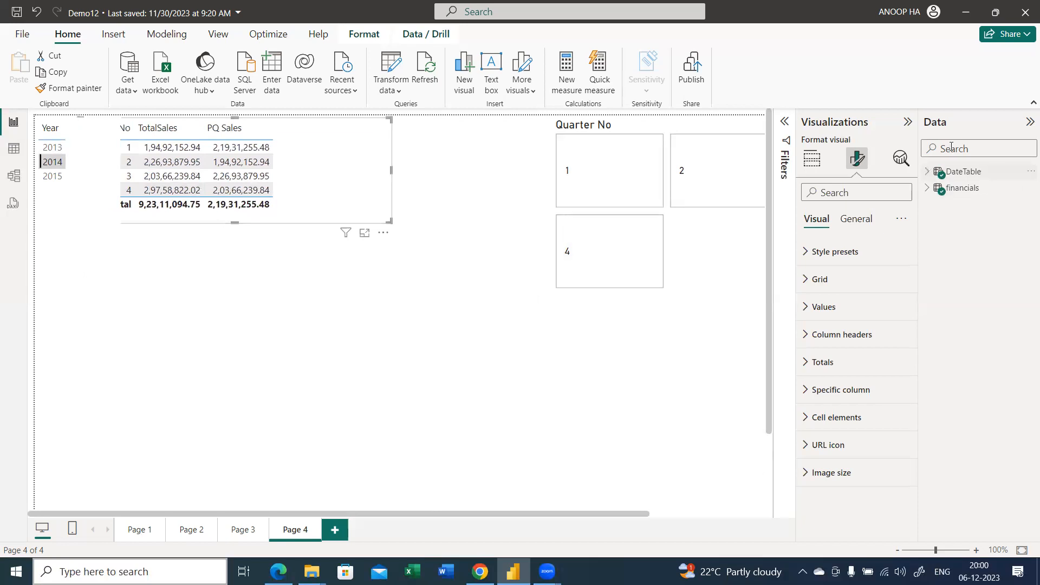
pyautogui.rightClick(958, 202)
pyautogui.press('Escape')
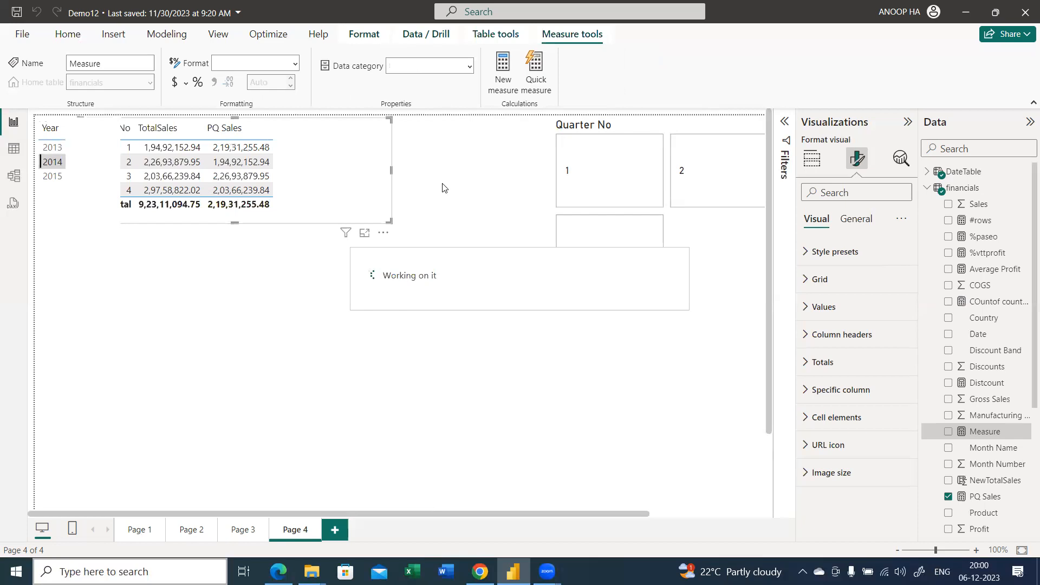
pyautogui.press('Right')
pyautogui.press('Left')
pyautogui.press('Left')
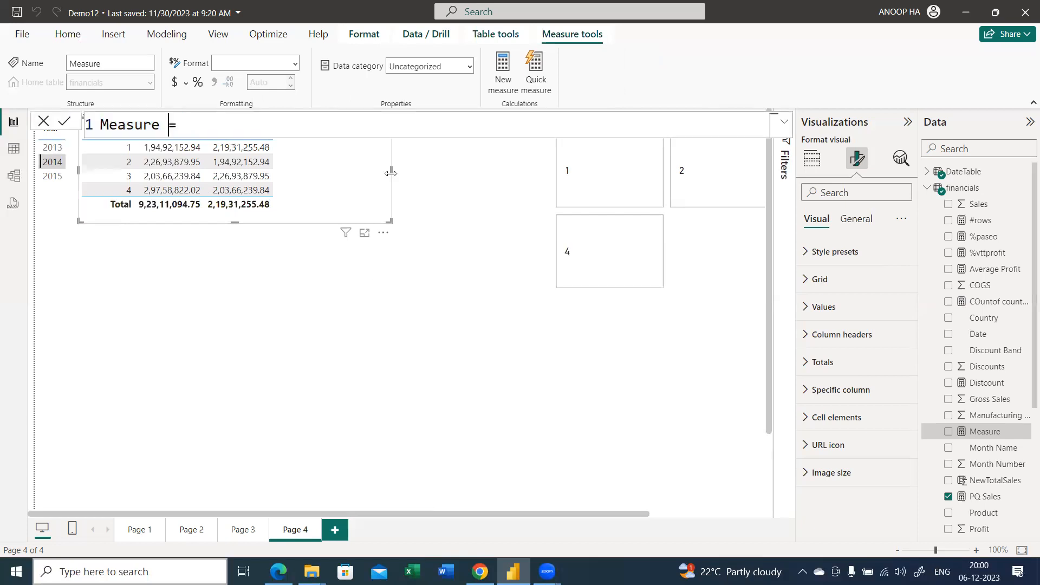
pyautogui.hotkey('ctrl', 'BackSpace')
pyautogui.write('QoQ SAles=')
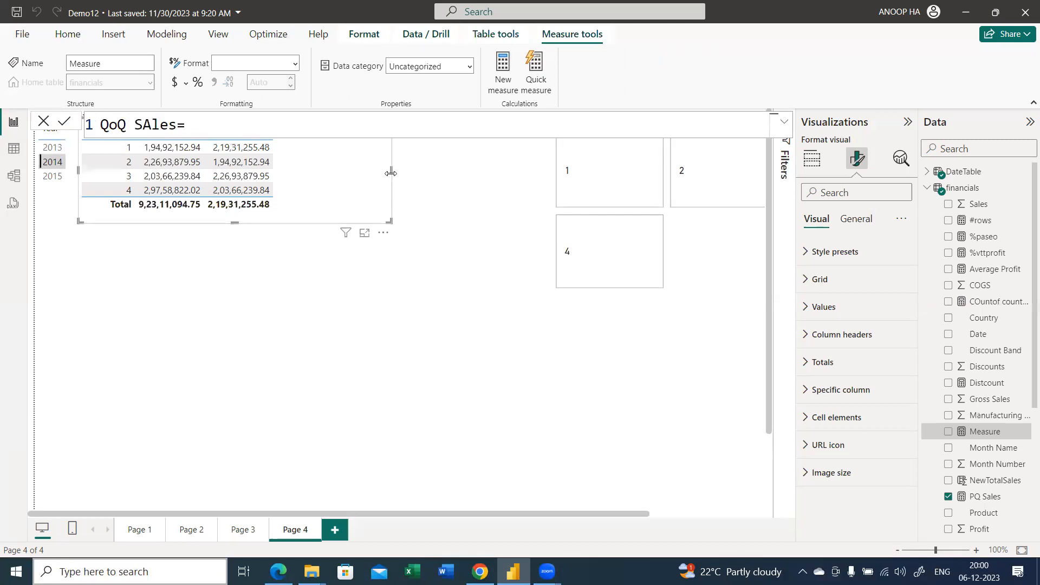
pyautogui.press('BackSpace')
pyautogui.press('BackSpace')
pyautogui.press('BackSpace')
pyautogui.press('BackSpace')
pyautogui.press('BackSpace')
pyautogui.press('BackSpace')
pyautogui.press('BackSpace')
pyautogui.press('BackSpace')
pyautogui.press('BackSpace')
pyautogui.press('BackSpace')
# Enter the measure formula variance=[TotalSales]-[PQ Sales] and try to commit it
pyautogui.write('va')
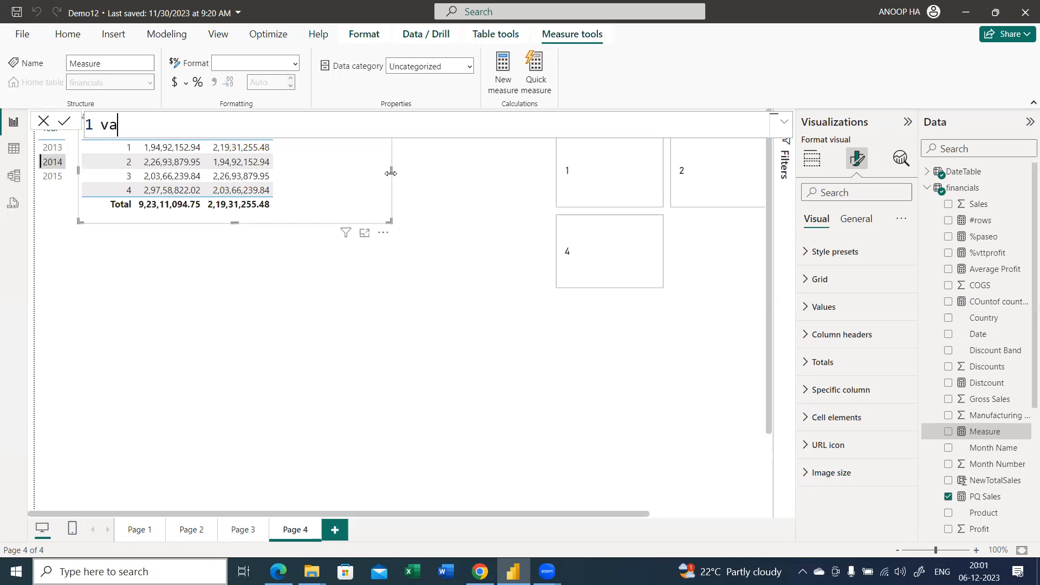
pyautogui.write('riance=tot')
pyautogui.press('Up')
pyautogui.press('Up')
pyautogui.press('Tab')
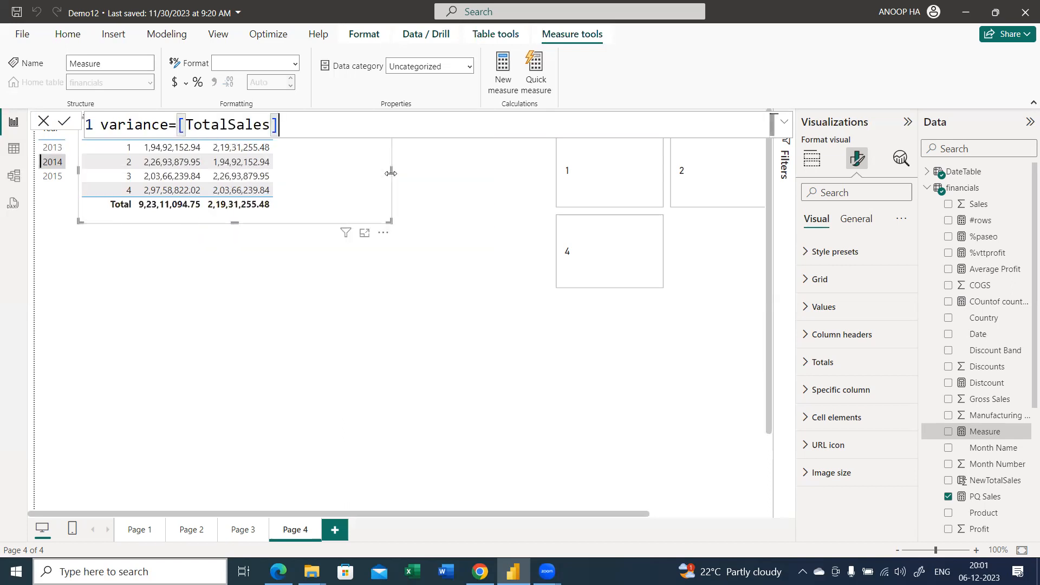
pyautogui.write('-')
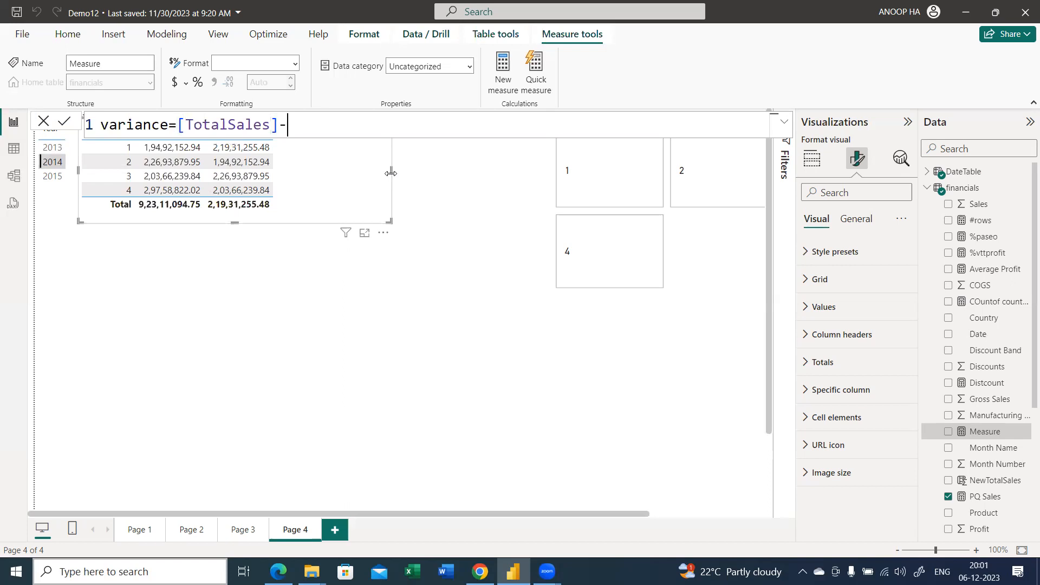
pyautogui.write('pq')
pyautogui.press('Tab')
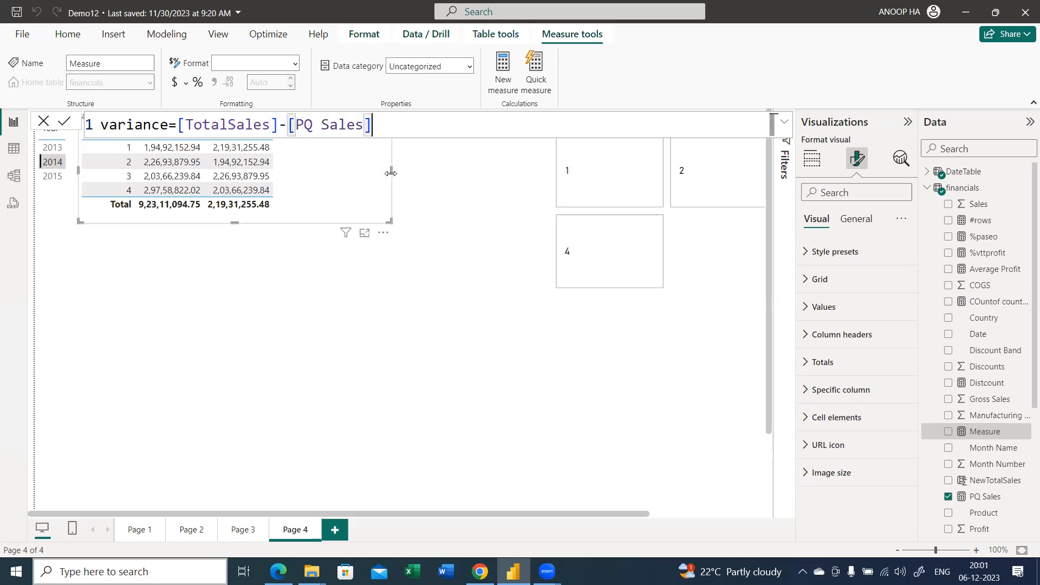
pyautogui.press('Return')
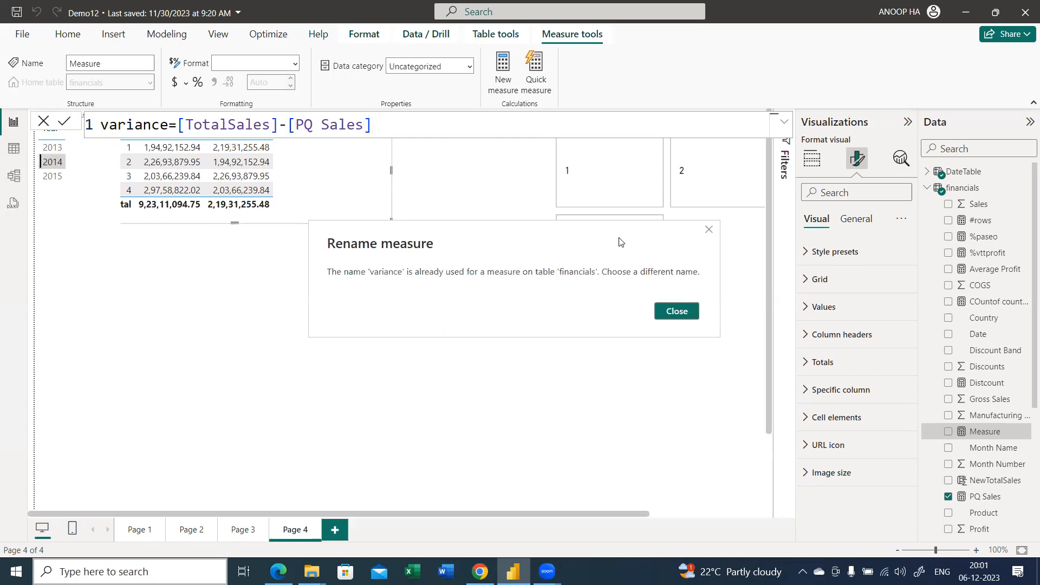
# Rename the new measure PQvariance, commit it and add it to the quarterly sales table
pyautogui.click(677, 311)
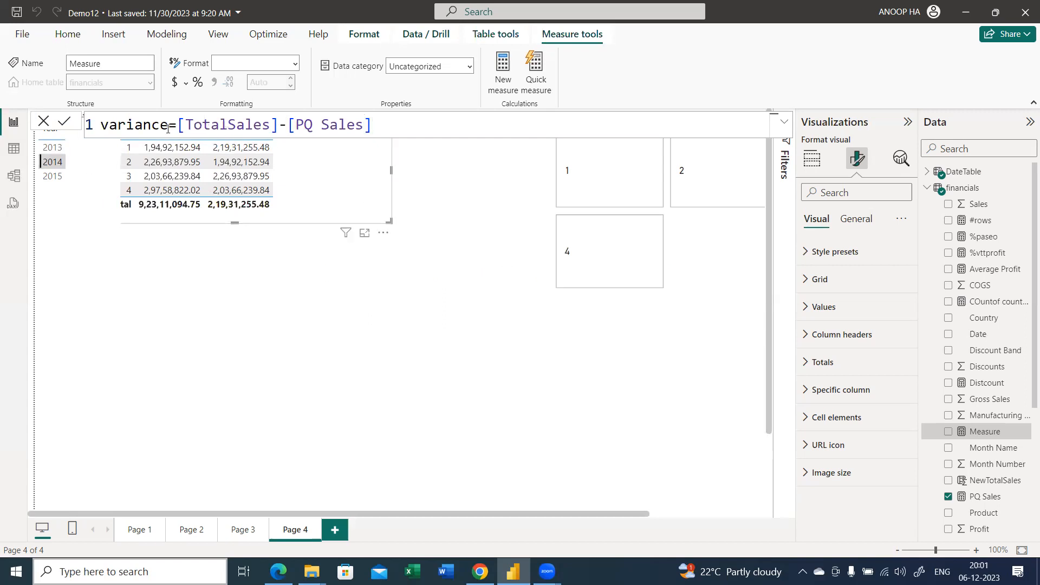
pyautogui.click(102, 124)
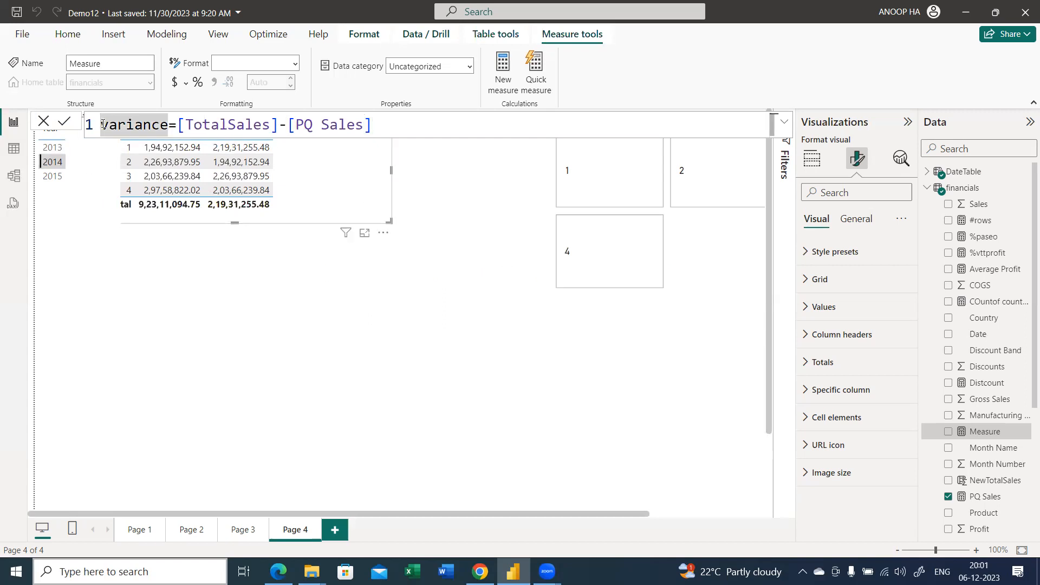
pyautogui.write('PQv')
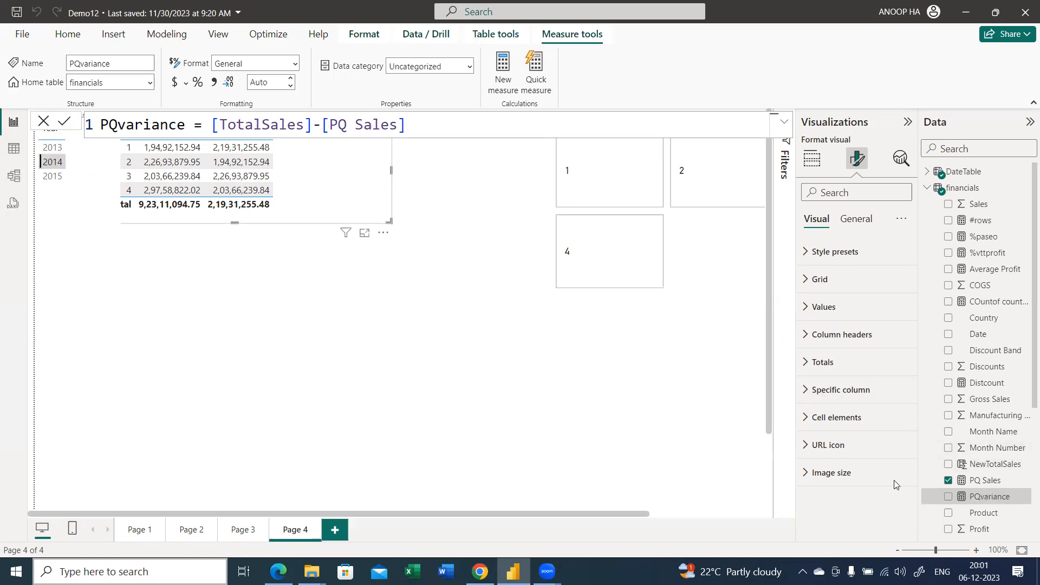
pyautogui.moveTo(998, 505); pyautogui.dragTo(356, 191)
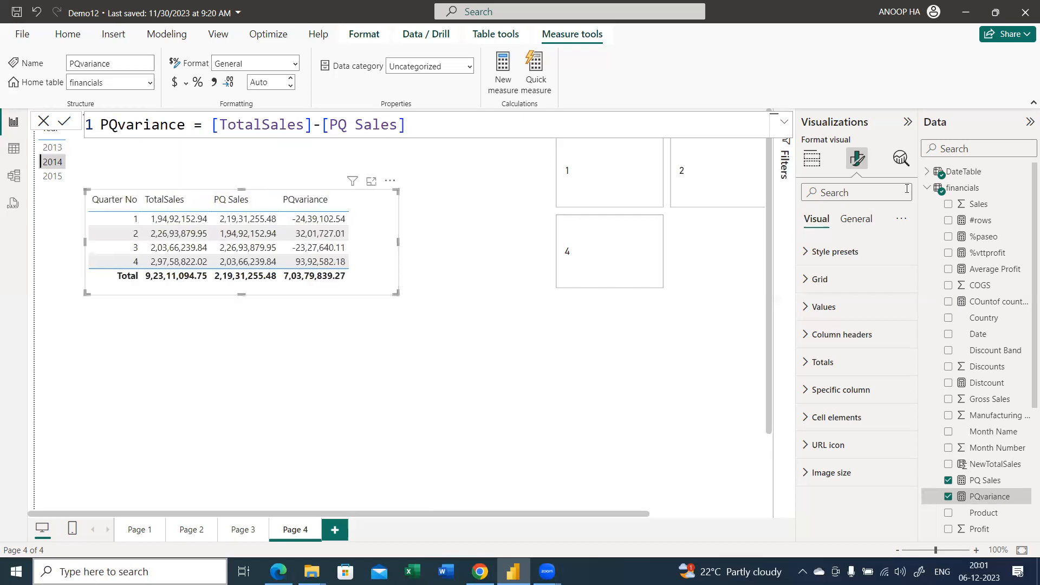
# Start a new measure in the financials table and replace its default name with QoQ%=
pyautogui.click(927, 188)
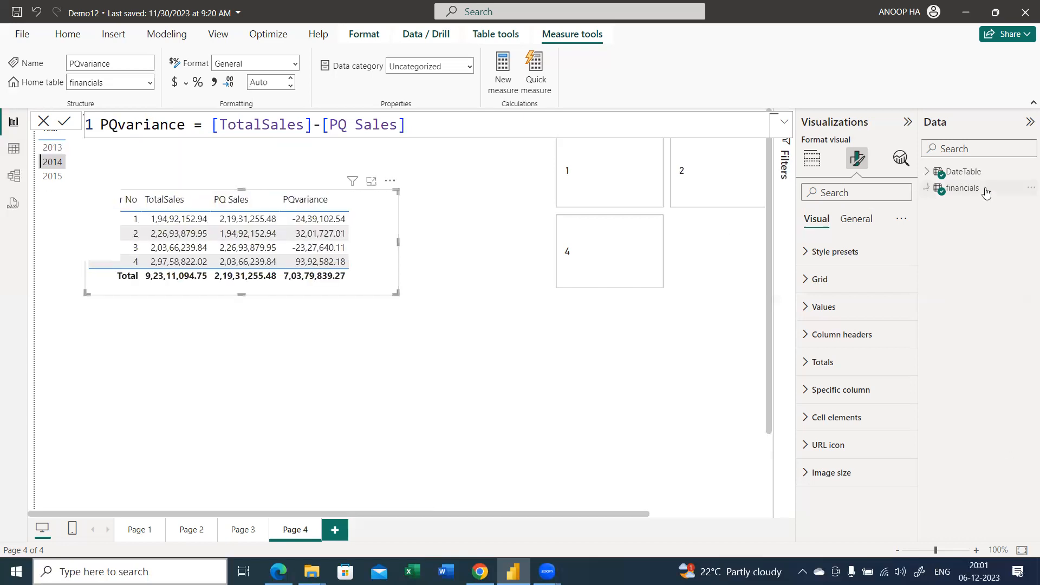
pyautogui.rightClick(920, 221)
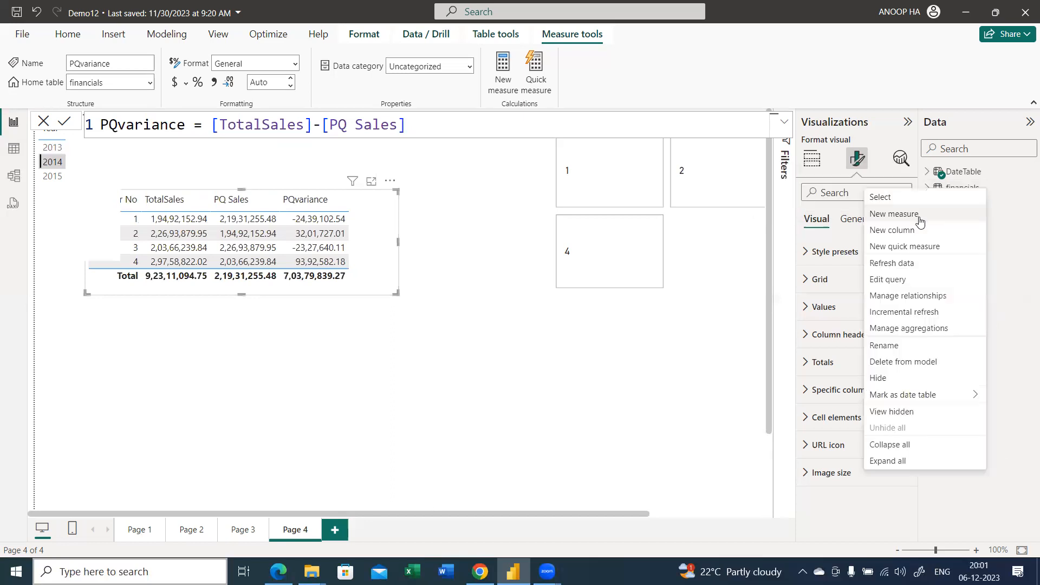
pyautogui.click(697, 189)
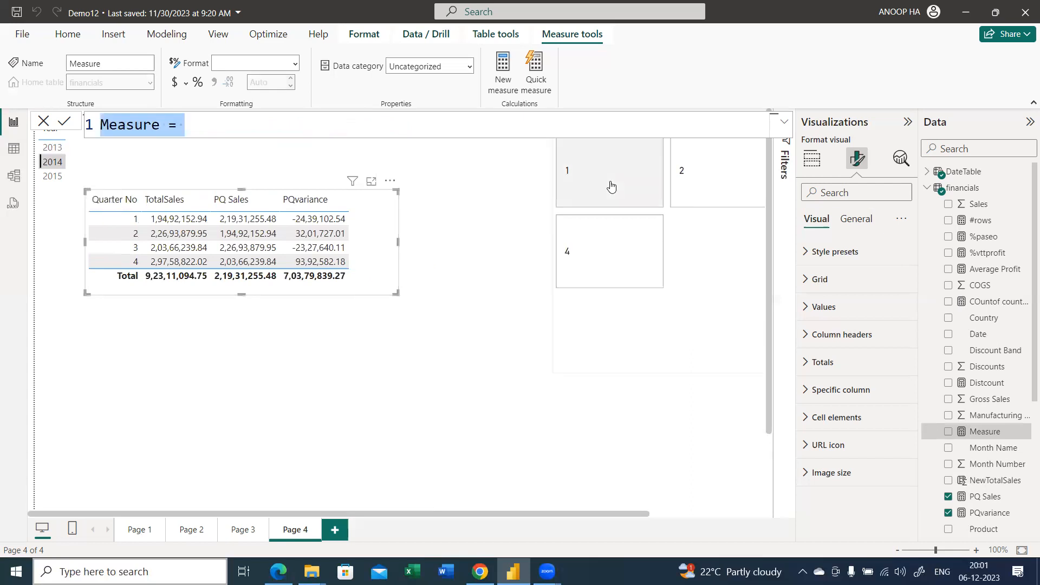
pyautogui.press('Right')
pyautogui.press('Left')
pyautogui.press('Left')
pyautogui.press('BackSpace')
pyautogui.press('BackSpace')
pyautogui.press('BackSpace')
pyautogui.press('BackSpace')
pyautogui.press('BackSpace')
pyautogui.press('BackSpace')
pyautogui.press('BackSpace')
pyautogui.press('BackSpace')
pyautogui.write('QoQ%=')
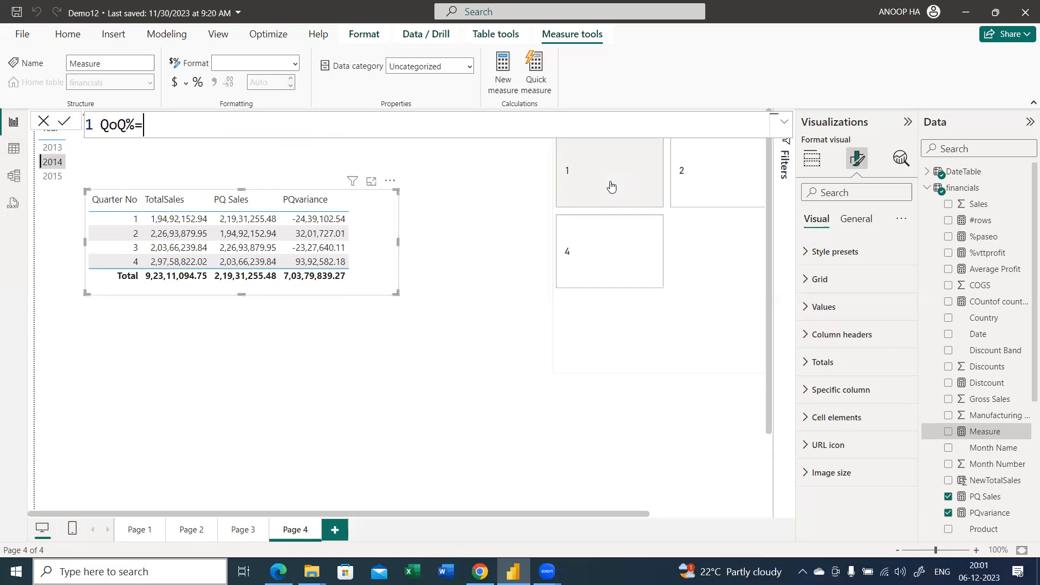
pyautogui.write('divi')
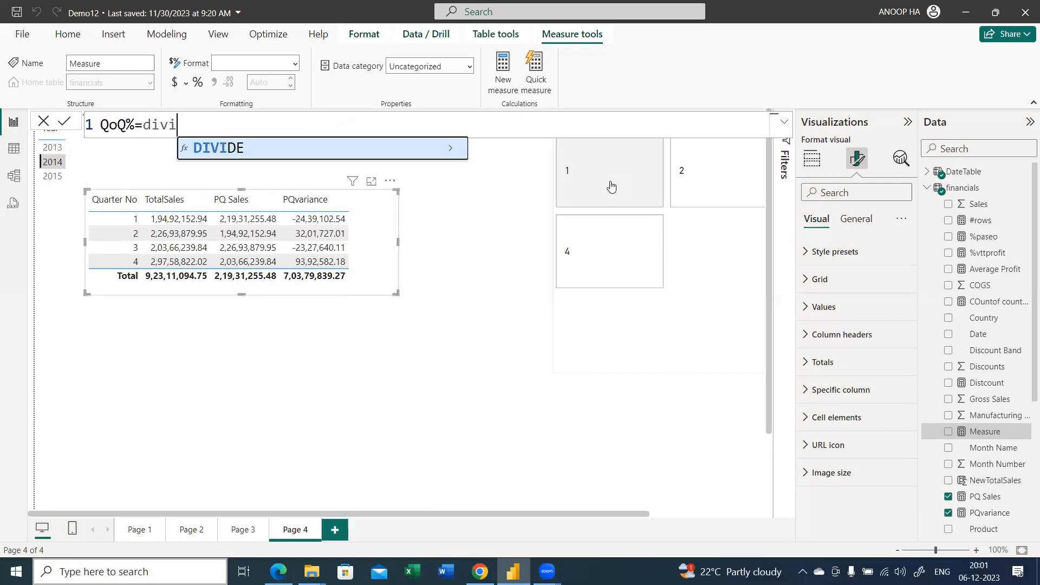
# Begin the QoQ% formula with the DIVIDE function and use [PQvariance] as its numerator
pyautogui.press('Tab')
pyautogui.write('var')
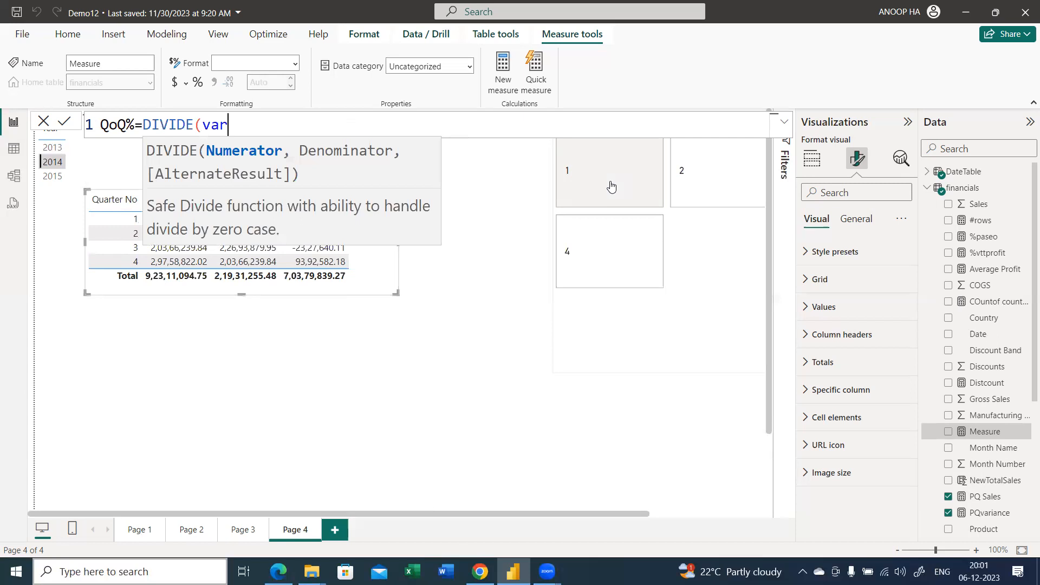
pyautogui.press('BackSpace')
pyautogui.press('BackSpace')
pyautogui.press('BackSpace')
pyautogui.write('varian')
pyautogui.press('Up')
pyautogui.press('Down')
pyautogui.press('Up')
pyautogui.press('Tab')
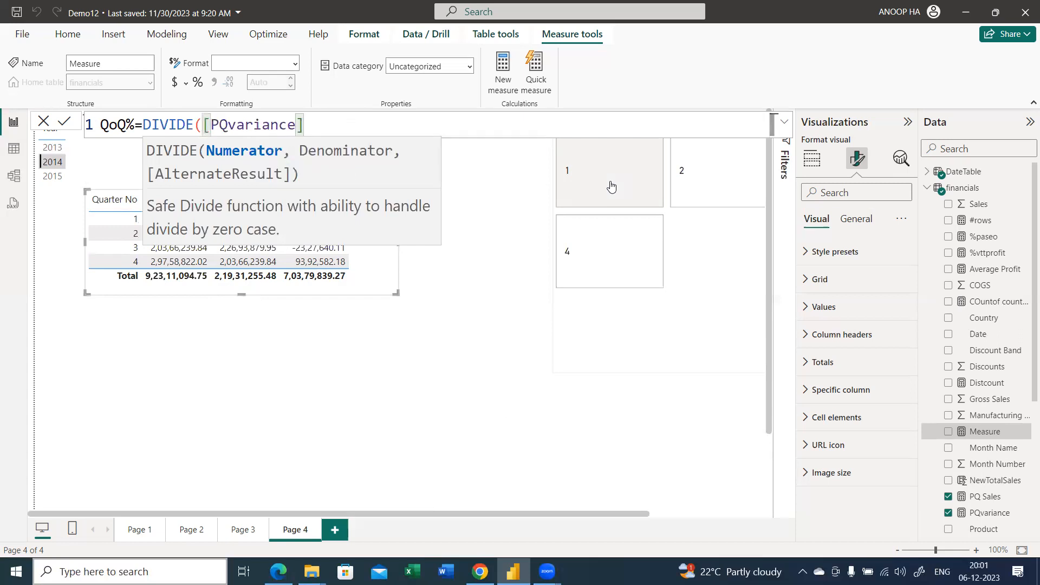
# Set [TotalSales] as the denominator of the DIVIDE function, close the formula and commit the QoQ% measure
pyautogui.write(',')
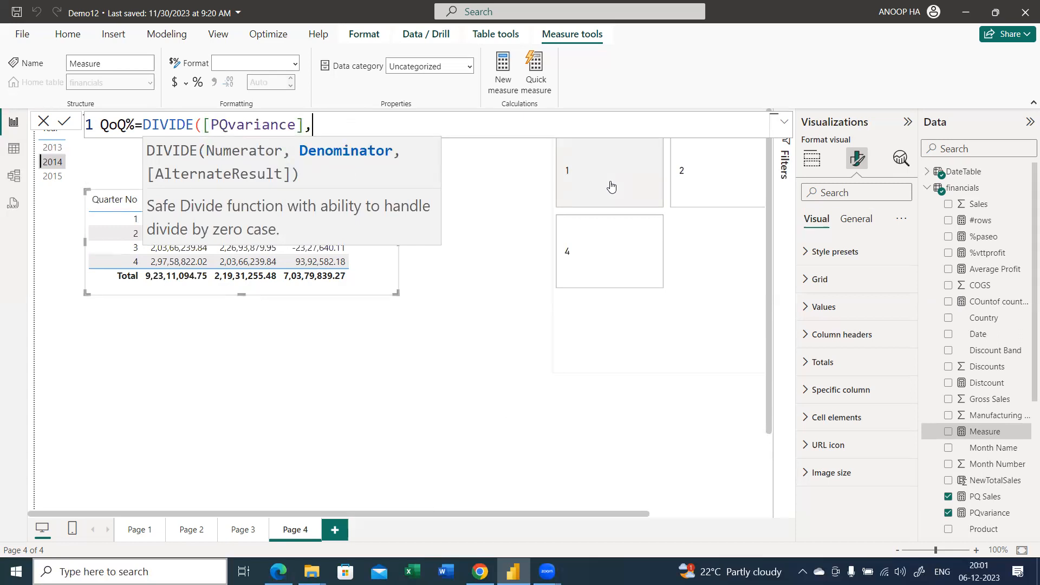
pyautogui.write('tot')
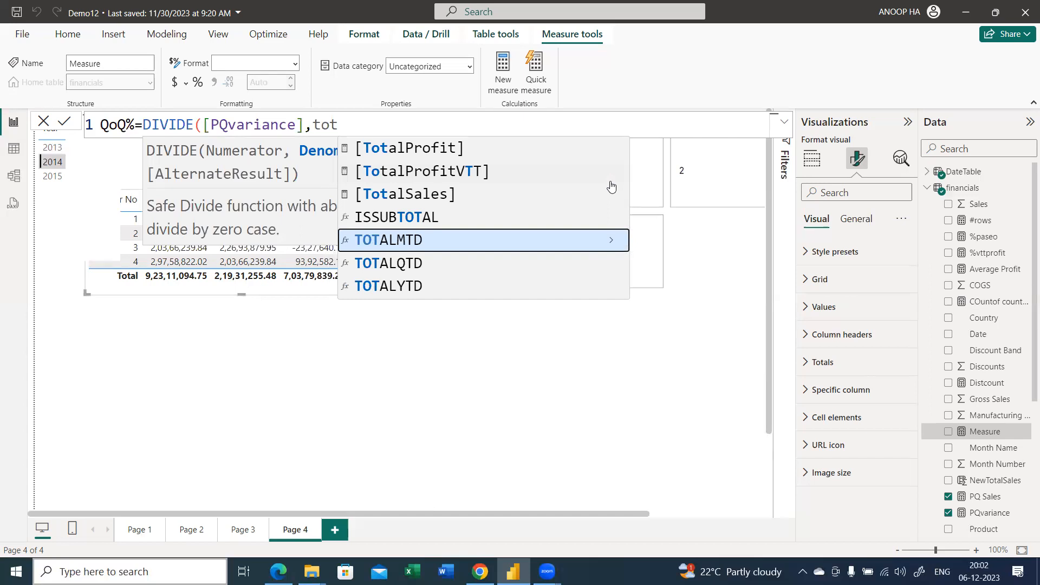
pyautogui.press('Up')
pyautogui.press('Up')
pyautogui.press('Up')
pyautogui.press('Down')
pyautogui.press('Tab')
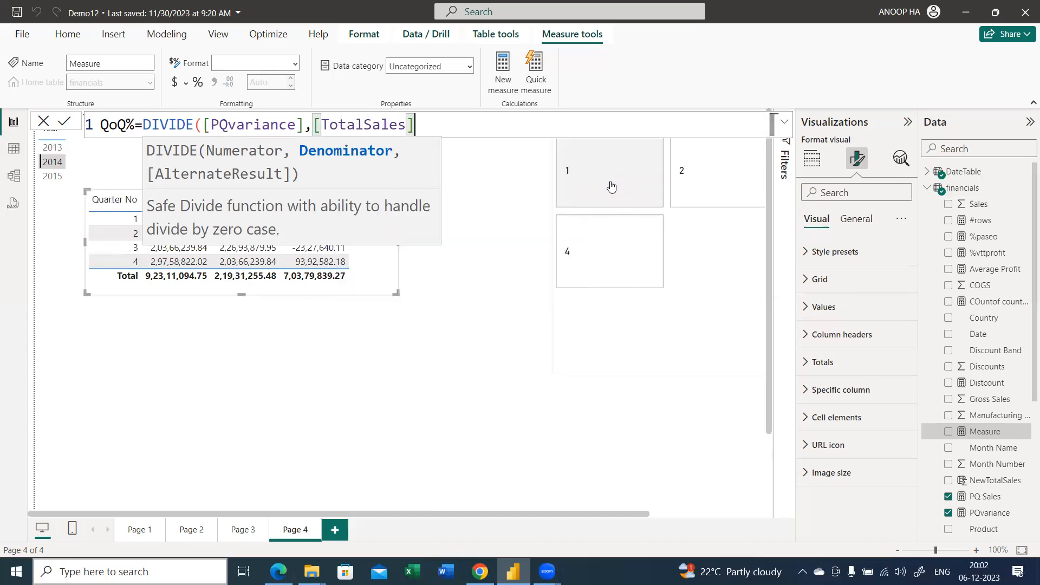
pyautogui.write(')')
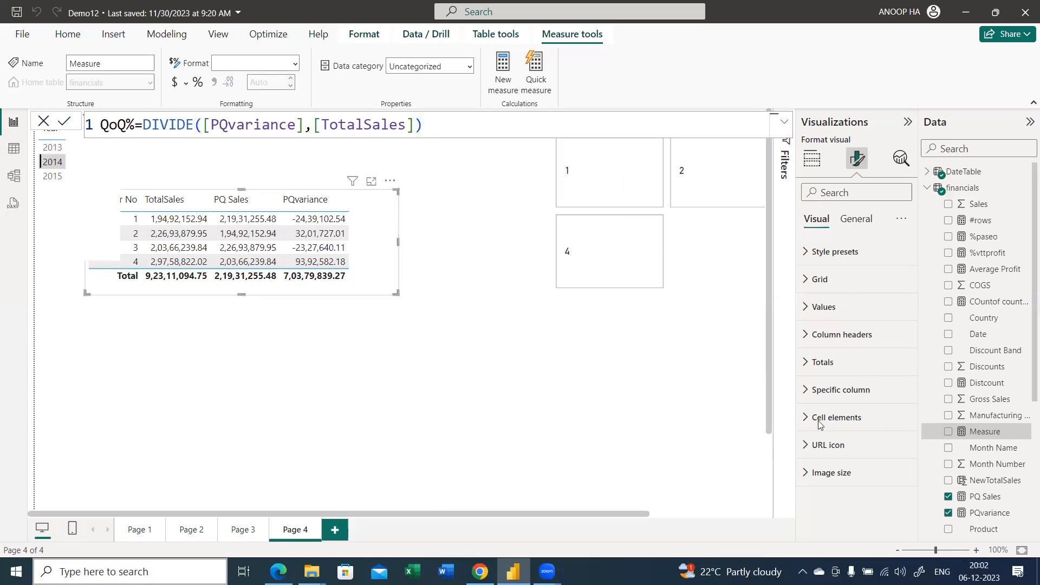
pyautogui.press('Return')
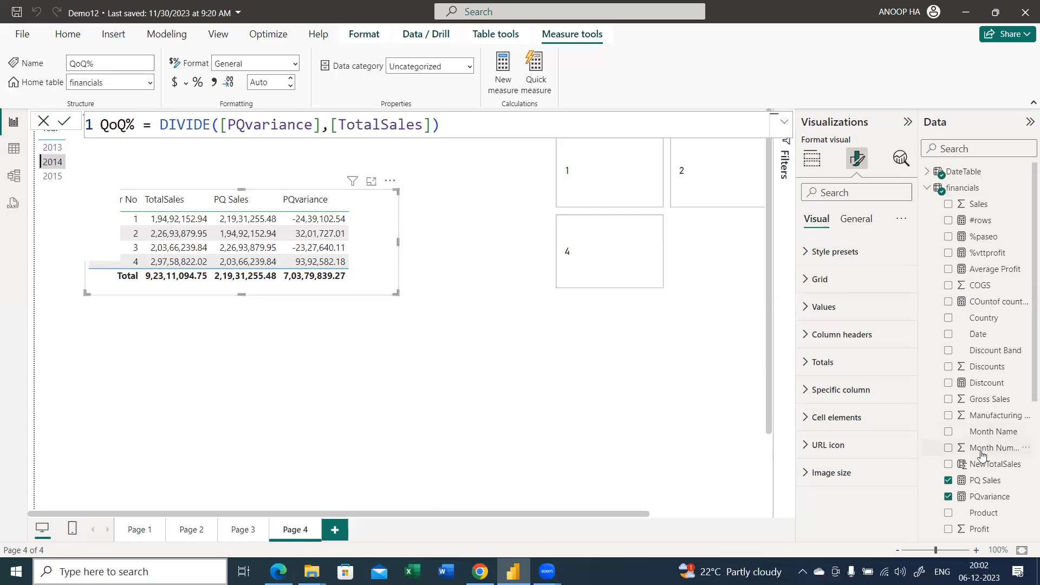
# Search the fields for qoq and add the QoQ% measure to the quarterly sales table
pyautogui.click(960, 153)
pyautogui.write('qoq')
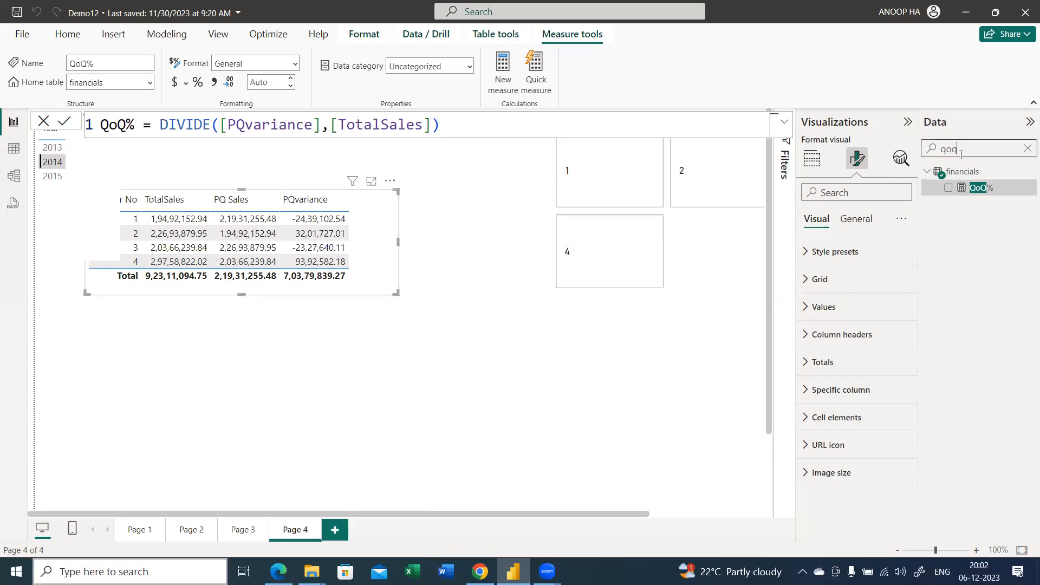
pyautogui.click(1002, 190)
# Enlarge the quarterly sales table and format the QoQ% measure as a percentage
pyautogui.moveTo(391, 250); pyautogui.dragTo(401, 251)
pyautogui.moveTo(401, 294); pyautogui.dragTo(481, 325)
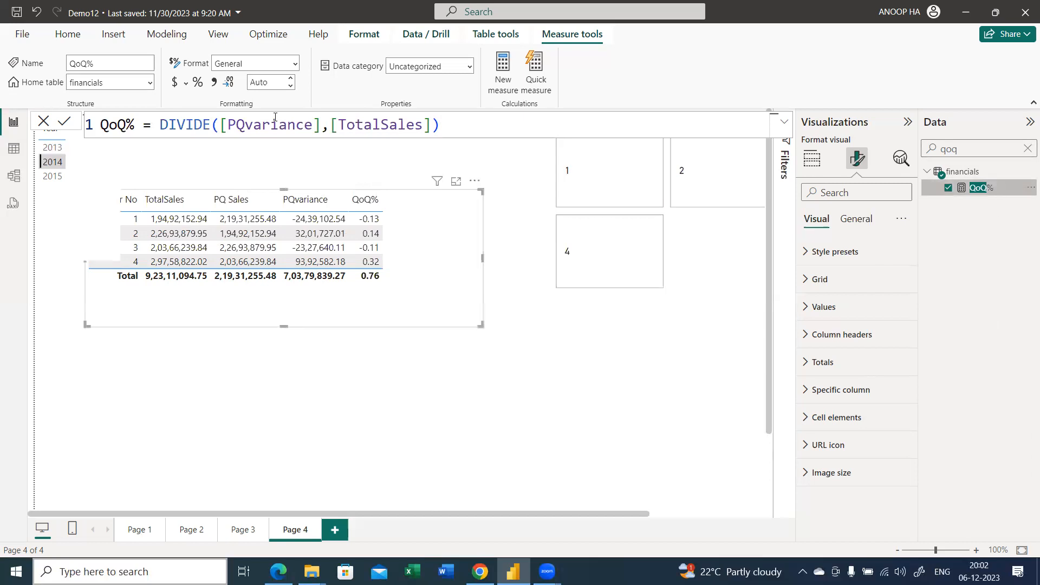
pyautogui.click(200, 85)
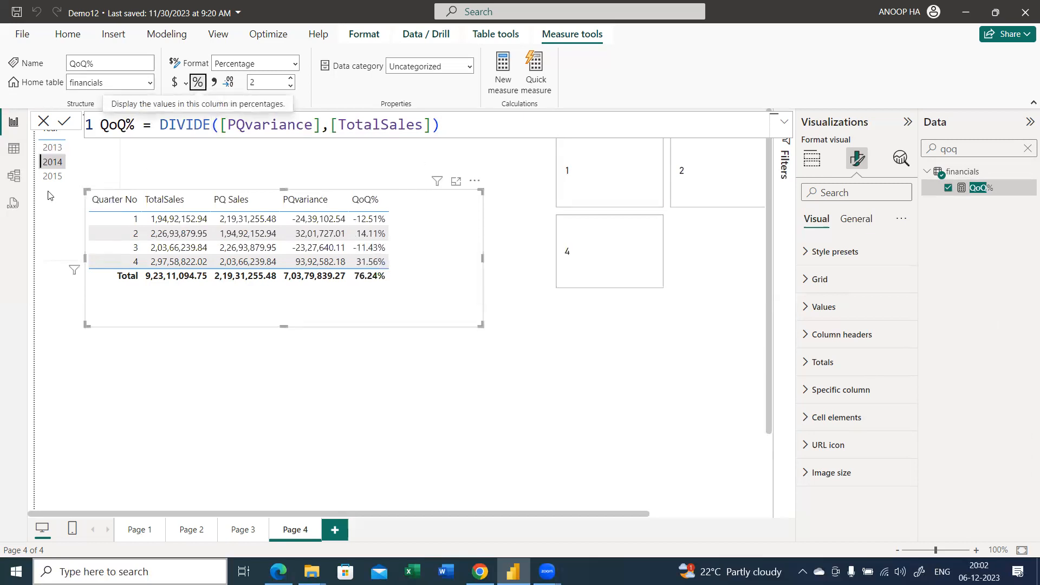
# Shorten and widen the Year table so it sits above the quarterly sales table, and filter by 2014 again
pyautogui.click(70, 217)
pyautogui.moveTo(114, 260); pyautogui.dragTo(290, 158)
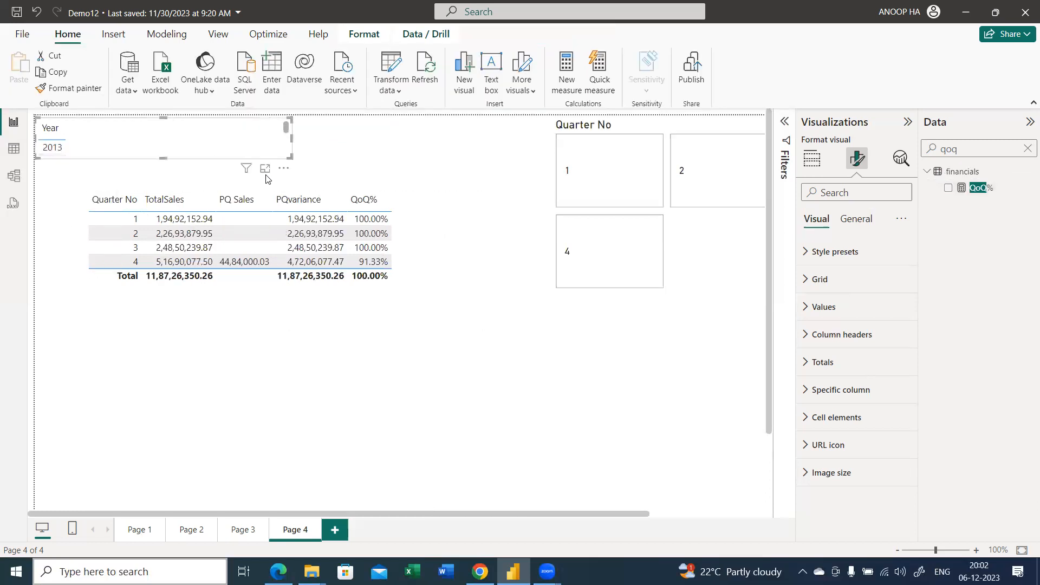
pyautogui.click(281, 233)
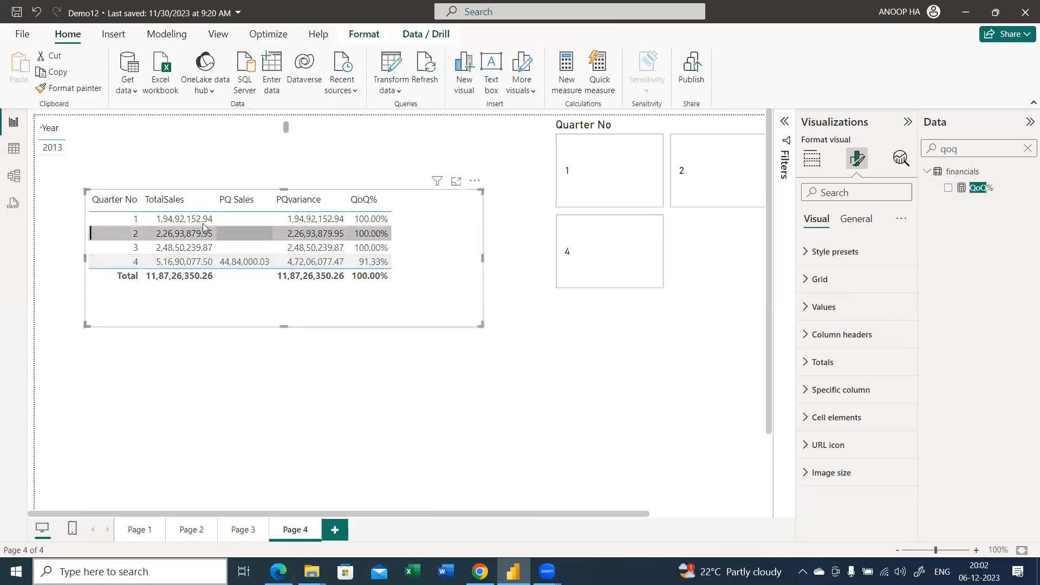
pyautogui.click(60, 154)
pyautogui.moveTo(163, 159); pyautogui.dragTo(163, 168)
pyautogui.click(52, 162)
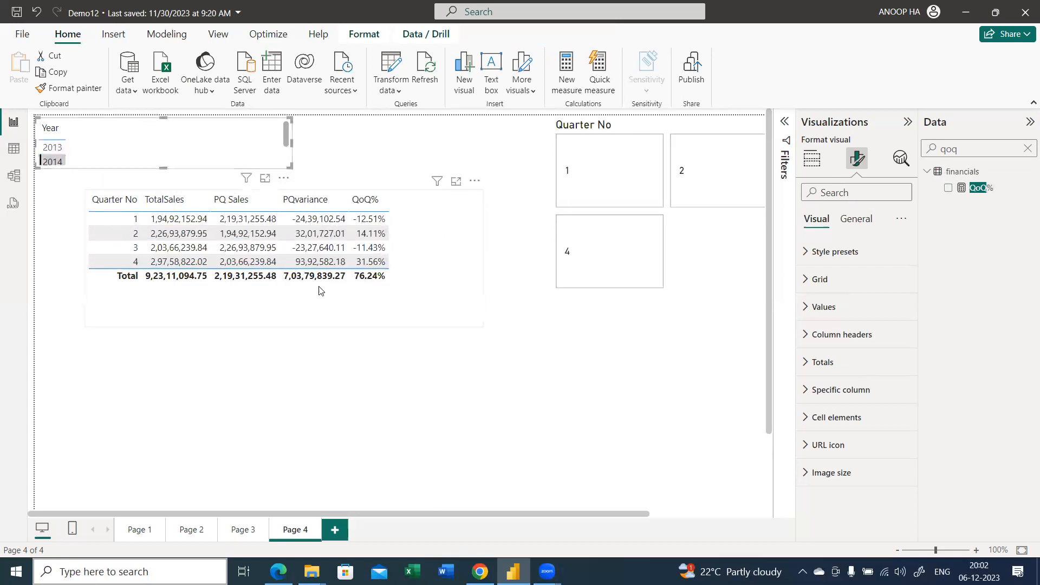
pyautogui.click(332, 295)
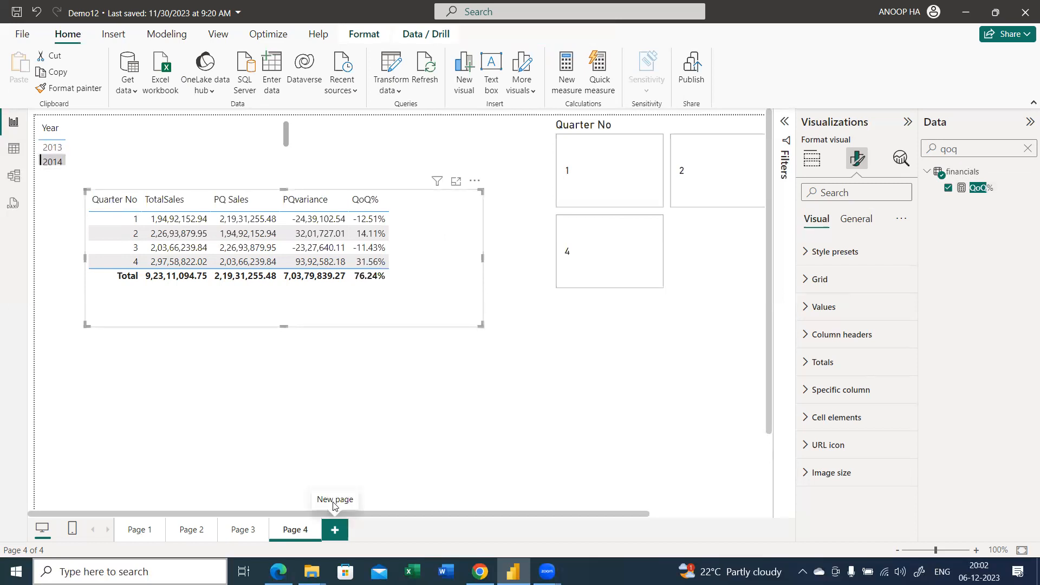
# Add a new report page, clear the qoq field search and collapse the financials table
pyautogui.click(334, 528)
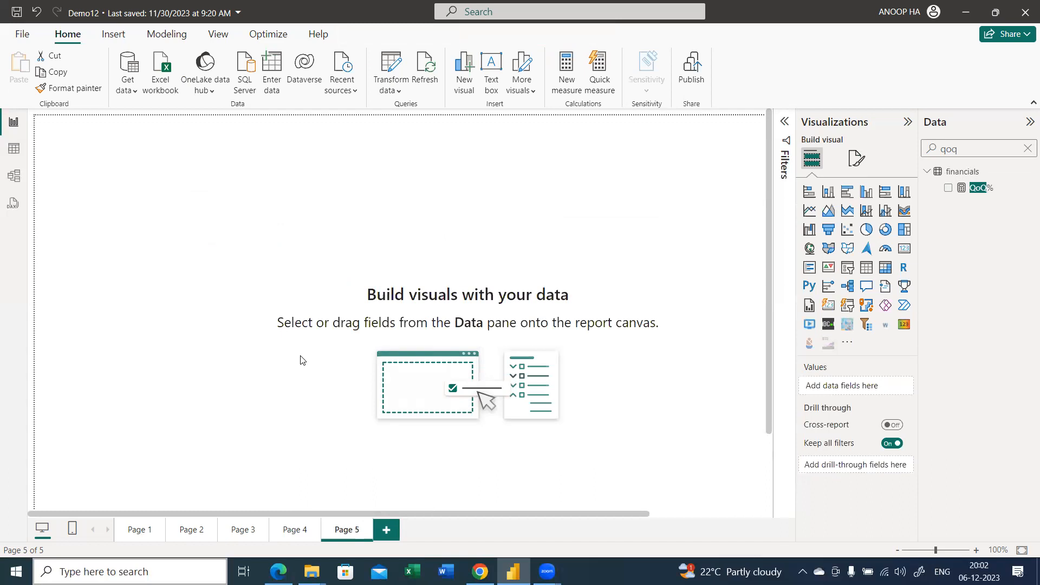
pyautogui.click(1027, 153)
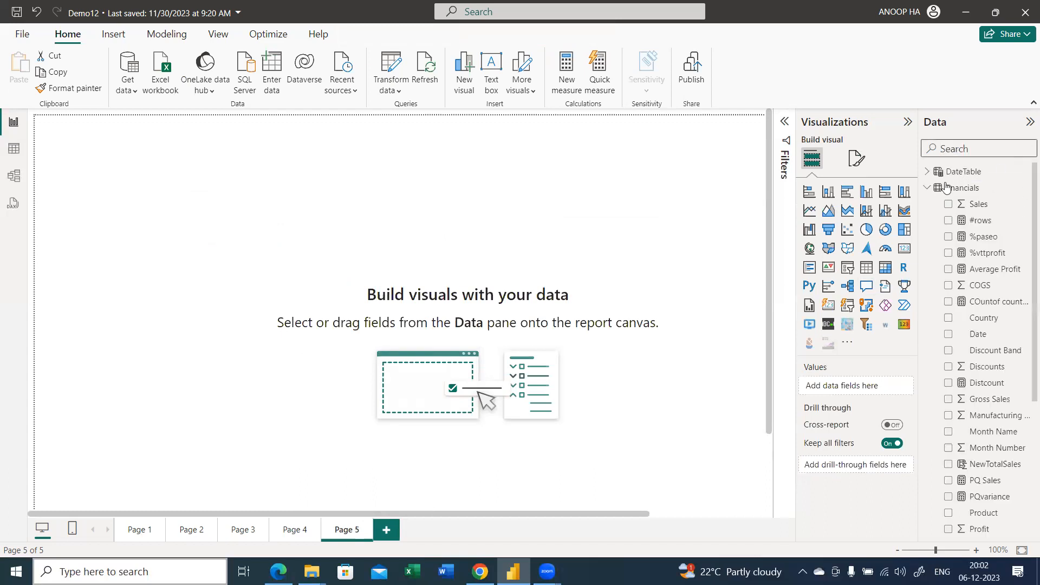
pyautogui.click(927, 188)
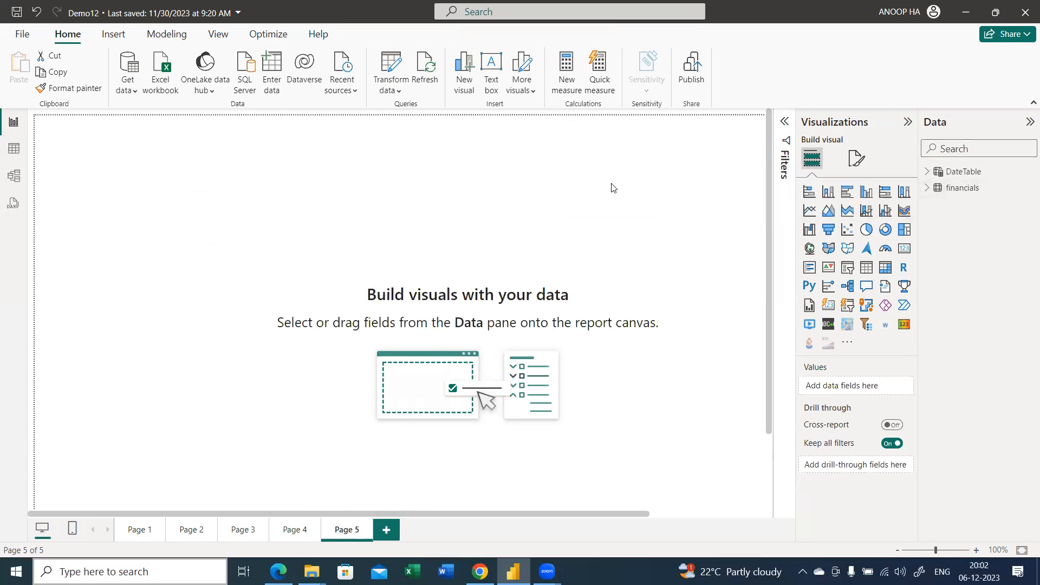
pyautogui.scroll(-3, 606, 192)
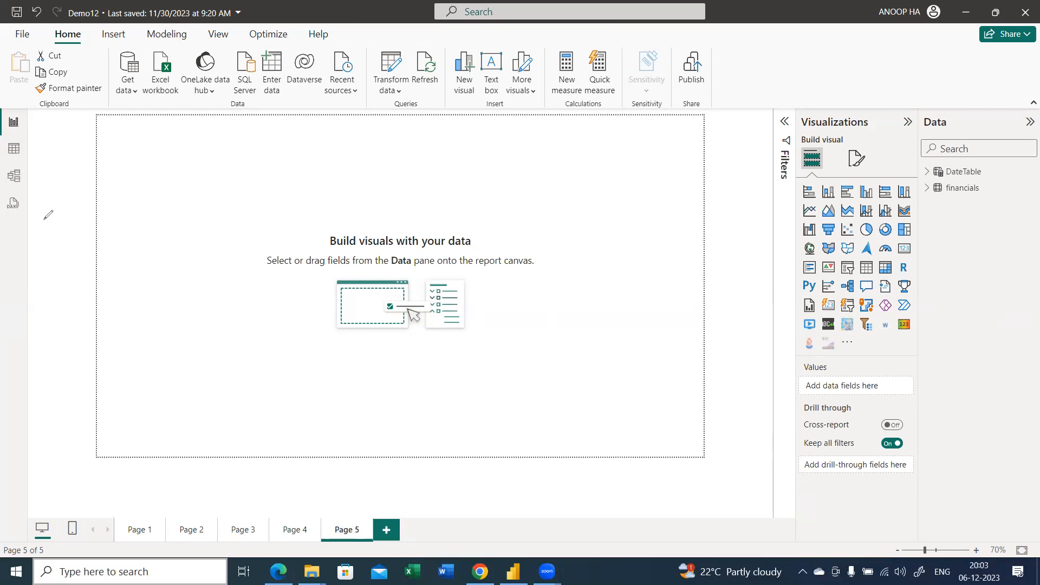
# Handwrite notes over the blank page expanding YTD as Year to date, MTD as Month to date and QTD as Quarter to date
pyautogui.moveTo(144, 148)
pyautogui.mouseDown()
pyautogui.moveTo(175, 142)
pyautogui.moveTo(183, 162)
pyautogui.moveTo(151, 202)
pyautogui.moveTo(186, 193)
pyautogui.moveTo(189, 208)
pyautogui.mouseUp()
pyautogui.moveTo(162, 241); pyautogui.dragTo(200, 245)
pyautogui.moveTo(211, 155); pyautogui.dragTo(239, 154)
pyautogui.moveTo(233, 147); pyautogui.dragTo(235, 158)
pyautogui.moveTo(256, 137); pyautogui.dragTo(266, 158)
pyautogui.moveTo(273, 149); pyautogui.dragTo(294, 157)
pyautogui.moveTo(310, 128); pyautogui.dragTo(325, 149)
pyautogui.moveTo(344, 124)
pyautogui.mouseDown()
pyautogui.moveTo(336, 149)
pyautogui.moveTo(381, 140)
pyautogui.mouseUp()
pyautogui.moveTo(216, 206); pyautogui.dragTo(302, 195)
pyautogui.moveTo(307, 183); pyautogui.dragTo(317, 190)
pyautogui.moveTo(319, 195)
pyautogui.mouseDown()
pyautogui.moveTo(324, 182)
pyautogui.moveTo(326, 195)
pyautogui.mouseUp()
pyautogui.moveTo(328, 168); pyautogui.dragTo(332, 194)
pyautogui.moveTo(324, 178)
pyautogui.mouseDown()
pyautogui.moveTo(343, 191)
pyautogui.moveTo(372, 173)
pyautogui.mouseUp()
pyautogui.moveTo(374, 175); pyautogui.dragTo(386, 186)
pyautogui.moveTo(398, 179)
pyautogui.mouseDown()
pyautogui.moveTo(381, 185)
pyautogui.moveTo(401, 186)
pyautogui.mouseUp()
pyautogui.moveTo(408, 164)
pyautogui.mouseDown()
pyautogui.moveTo(405, 185)
pyautogui.moveTo(416, 169)
pyautogui.mouseUp()
pyautogui.moveTo(412, 180); pyautogui.dragTo(423, 178)
pyautogui.moveTo(227, 249); pyautogui.dragTo(249, 245)
pyautogui.moveTo(293, 220)
pyautogui.mouseDown()
pyautogui.moveTo(277, 232)
pyautogui.moveTo(299, 236)
pyautogui.moveTo(388, 206)
pyautogui.mouseUp()
pyautogui.moveTo(391, 204)
pyautogui.mouseDown()
pyautogui.moveTo(401, 196)
pyautogui.moveTo(368, 208)
pyautogui.mouseUp()
pyautogui.moveTo(402, 196)
pyautogui.mouseDown()
pyautogui.moveTo(405, 217)
pyautogui.moveTo(469, 205)
pyautogui.mouseUp()
pyautogui.moveTo(387, 208); pyautogui.dragTo(414, 205)
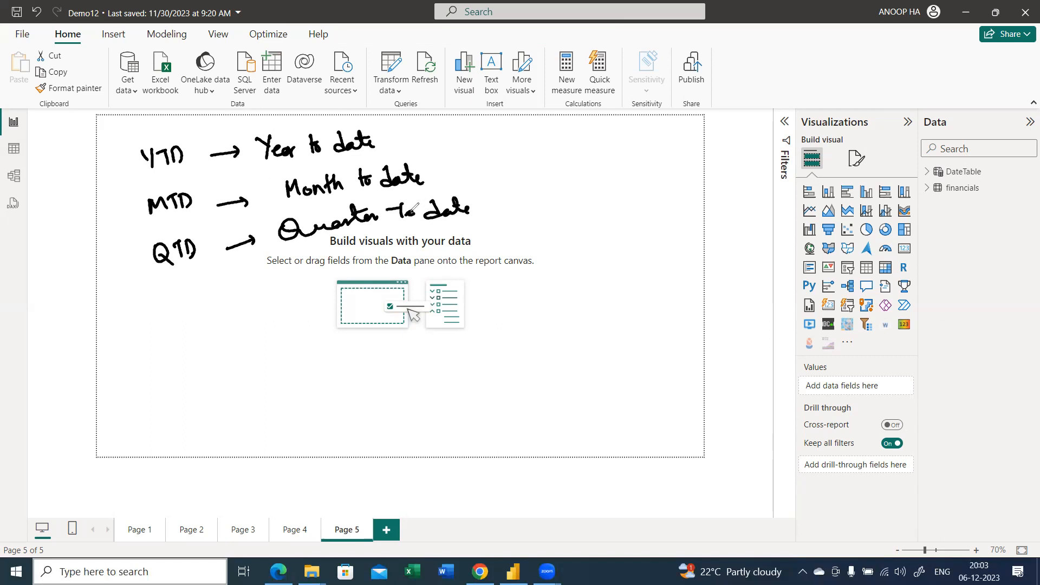
# Tick the three handwritten definitions and sketch a diagram numbered 1 with TOTAL branching to YTD, MTD and QTD
pyautogui.moveTo(393, 135); pyautogui.dragTo(413, 131)
pyautogui.moveTo(425, 174); pyautogui.dragTo(493, 194)
pyautogui.moveTo(504, 132)
pyautogui.mouseDown()
pyautogui.moveTo(542, 135)
pyautogui.moveTo(566, 154)
pyautogui.moveTo(536, 207)
pyautogui.moveTo(558, 160)
pyautogui.mouseUp()
pyautogui.moveTo(578, 201)
pyautogui.mouseDown()
pyautogui.moveTo(558, 160)
pyautogui.moveTo(614, 174)
pyautogui.mouseUp()
pyautogui.moveTo(514, 222)
pyautogui.mouseDown()
pyautogui.moveTo(529, 229)
pyautogui.moveTo(524, 242)
pyautogui.mouseUp()
pyautogui.moveTo(534, 222)
pyautogui.mouseDown()
pyautogui.moveTo(554, 219)
pyautogui.moveTo(542, 241)
pyautogui.mouseUp()
pyautogui.moveTo(548, 221); pyautogui.dragTo(550, 239)
pyautogui.moveTo(634, 163)
pyautogui.mouseDown()
pyautogui.moveTo(629, 179)
pyautogui.moveTo(636, 163)
pyautogui.mouseUp()
pyautogui.moveTo(637, 176)
pyautogui.mouseDown()
pyautogui.moveTo(646, 184)
pyautogui.moveTo(664, 162)
pyautogui.mouseUp()
pyautogui.moveTo(655, 162)
pyautogui.mouseDown()
pyautogui.moveTo(655, 182)
pyautogui.moveTo(664, 180)
pyautogui.mouseUp()
pyautogui.moveTo(665, 160); pyautogui.dragTo(662, 180)
pyautogui.moveTo(591, 213); pyautogui.dragTo(607, 222)
pyautogui.moveTo(616, 212); pyautogui.dragTo(614, 226)
pyautogui.moveTo(610, 212)
pyautogui.mouseDown()
pyautogui.moveTo(621, 210)
pyautogui.moveTo(629, 235)
pyautogui.mouseUp()
pyautogui.moveTo(536, 251); pyautogui.dragTo(565, 245)
pyautogui.moveTo(639, 197); pyautogui.dragTo(663, 189)
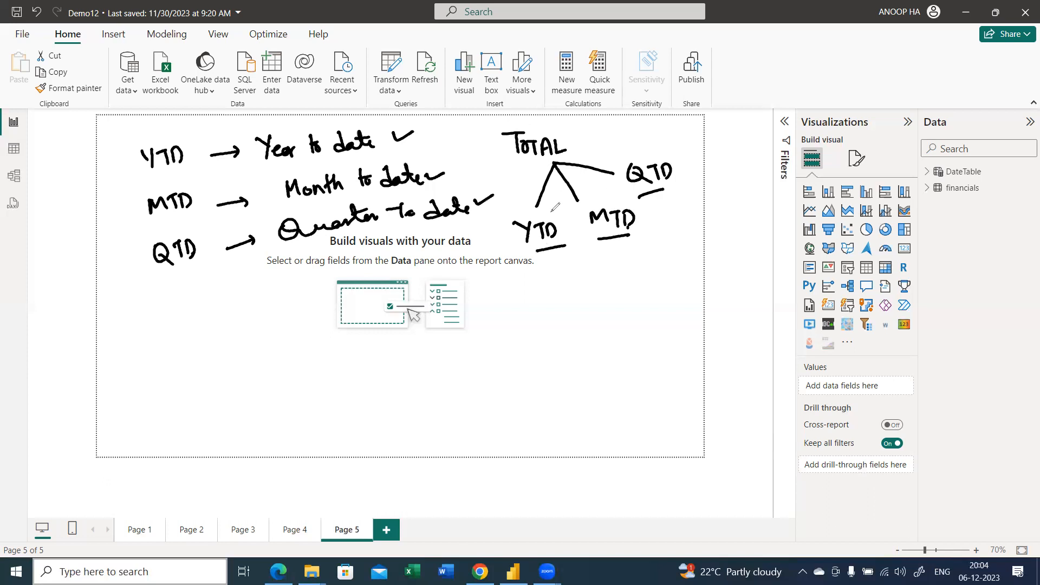
pyautogui.moveTo(533, 198); pyautogui.dragTo(583, 197)
pyautogui.click(589, 198)
pyautogui.moveTo(612, 163); pyautogui.dragTo(612, 184)
pyautogui.moveTo(492, 150)
pyautogui.mouseDown()
pyautogui.moveTo(487, 161)
pyautogui.moveTo(499, 148)
pyautogui.mouseUp()
# Sketch a second diagram numbered 2 with DATES branching to YTD, MTD and QTD
pyautogui.moveTo(138, 338); pyautogui.dragTo(146, 346)
pyautogui.moveTo(135, 326)
pyautogui.mouseDown()
pyautogui.moveTo(128, 346)
pyautogui.moveTo(146, 325)
pyautogui.mouseUp()
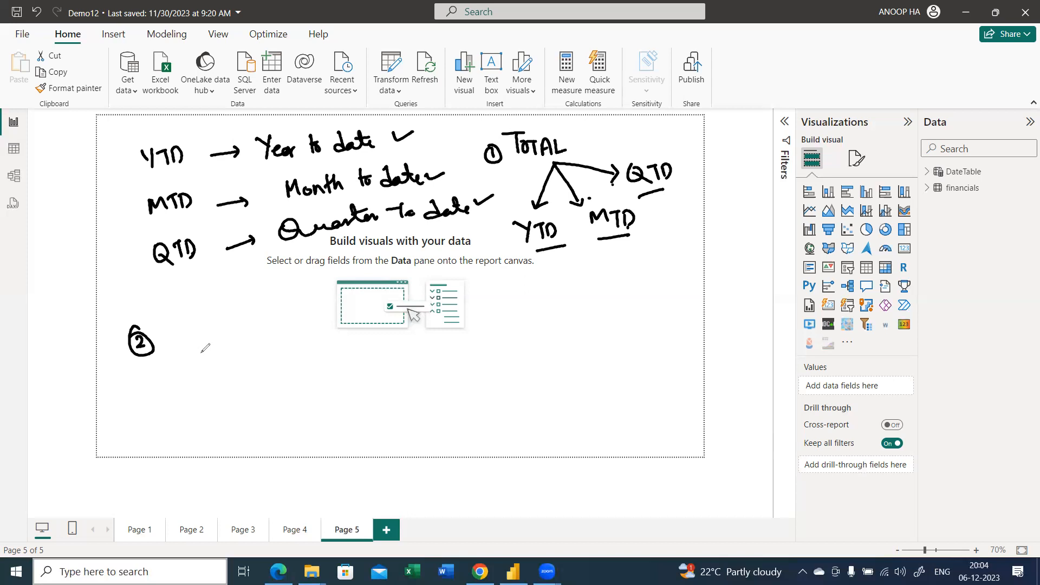
pyautogui.moveTo(199, 353)
pyautogui.mouseDown()
pyautogui.moveTo(201, 371)
pyautogui.moveTo(255, 355)
pyautogui.moveTo(257, 371)
pyautogui.moveTo(184, 418)
pyautogui.mouseUp()
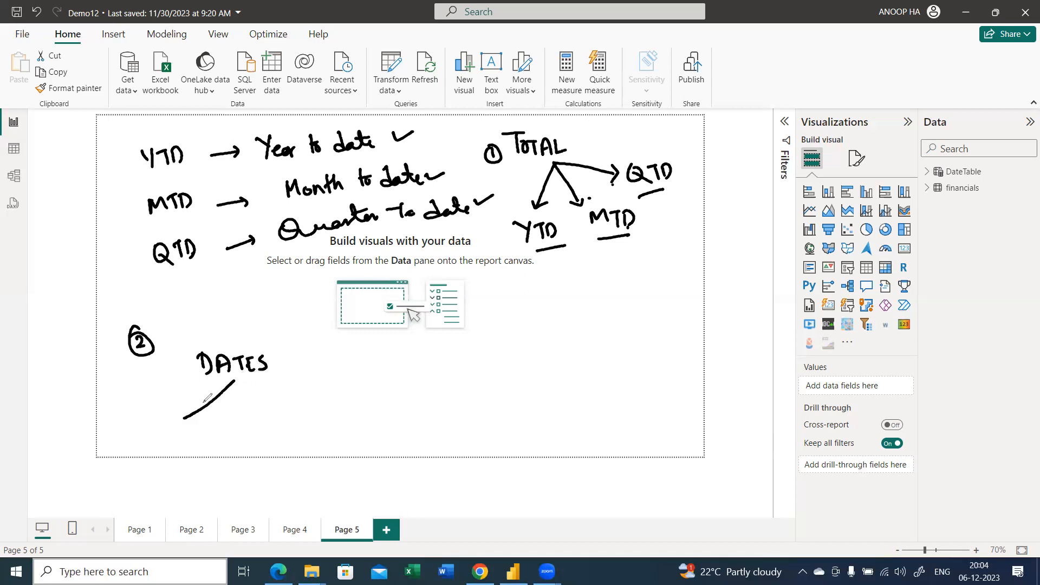
pyautogui.moveTo(234, 382); pyautogui.dragTo(311, 397)
pyautogui.moveTo(234, 382); pyautogui.dragTo(242, 422)
pyautogui.moveTo(148, 424); pyautogui.dragTo(157, 437)
pyautogui.moveTo(165, 430); pyautogui.dragTo(166, 437)
pyautogui.moveTo(175, 426); pyautogui.dragTo(175, 435)
pyautogui.moveTo(327, 394); pyautogui.dragTo(338, 407)
pyautogui.moveTo(338, 392); pyautogui.dragTo(350, 388)
pyautogui.moveTo(345, 389); pyautogui.dragTo(352, 405)
pyautogui.moveTo(234, 436); pyautogui.dragTo(265, 430)
pyautogui.moveTo(258, 432); pyautogui.dragTo(269, 443)
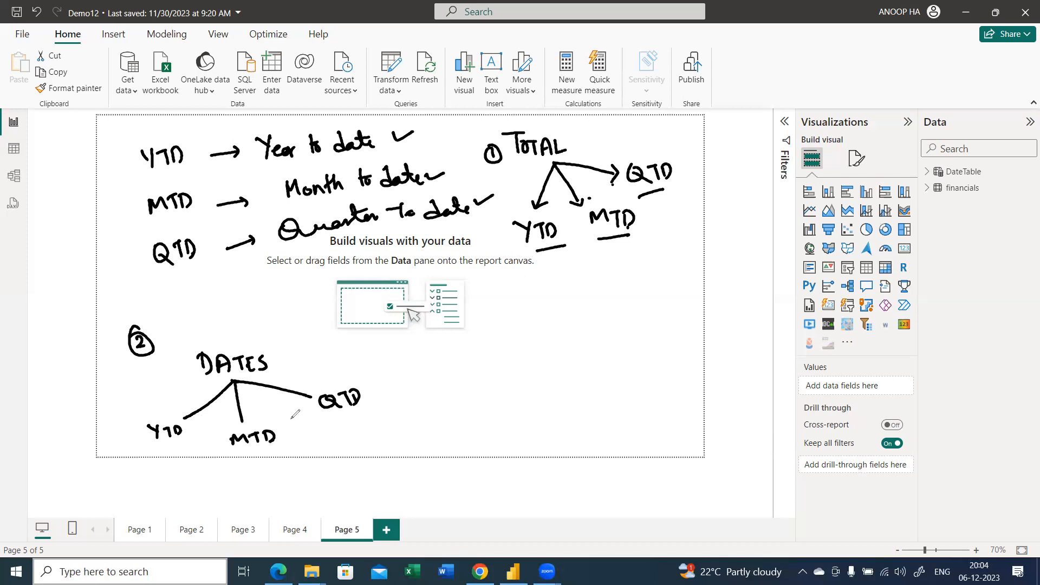
# Link DATES by an arrow to + CALCULATE, annotate it with FILTER, CONTEXT, EVAL and DAX, and erase all the handwriting
pyautogui.moveTo(336, 375); pyautogui.dragTo(477, 368)
pyautogui.moveTo(466, 364)
pyautogui.mouseDown()
pyautogui.moveTo(467, 379)
pyautogui.moveTo(513, 374)
pyautogui.moveTo(524, 356)
pyautogui.moveTo(533, 374)
pyautogui.moveTo(561, 373)
pyautogui.moveTo(575, 356)
pyautogui.moveTo(590, 367)
pyautogui.moveTo(599, 352)
pyautogui.mouseUp()
pyautogui.click(475, 371)
pyautogui.moveTo(594, 353); pyautogui.dragTo(600, 370)
pyautogui.moveTo(600, 369)
pyautogui.mouseDown()
pyautogui.moveTo(609, 368)
pyautogui.moveTo(608, 349)
pyautogui.mouseUp()
pyautogui.moveTo(600, 360); pyautogui.dragTo(607, 360)
pyautogui.moveTo(521, 388); pyautogui.dragTo(573, 381)
pyautogui.moveTo(571, 389)
pyautogui.mouseDown()
pyautogui.moveTo(570, 402)
pyautogui.moveTo(611, 400)
pyautogui.mouseUp()
pyautogui.moveTo(611, 390)
pyautogui.mouseDown()
pyautogui.moveTo(574, 423)
pyautogui.moveTo(395, 426)
pyautogui.moveTo(379, 415)
pyautogui.moveTo(397, 418)
pyautogui.mouseUp()
pyautogui.moveTo(254, 341)
pyautogui.mouseDown()
pyautogui.moveTo(218, 340)
pyautogui.moveTo(225, 398)
pyautogui.moveTo(250, 338)
pyautogui.moveTo(238, 341)
pyautogui.moveTo(254, 324)
pyautogui.moveTo(252, 340)
pyautogui.moveTo(296, 320)
pyautogui.moveTo(321, 340)
pyautogui.moveTo(381, 334)
pyautogui.moveTo(355, 349)
pyautogui.moveTo(388, 331)
pyautogui.moveTo(347, 356)
pyautogui.moveTo(349, 365)
pyautogui.moveTo(380, 362)
pyautogui.mouseUp()
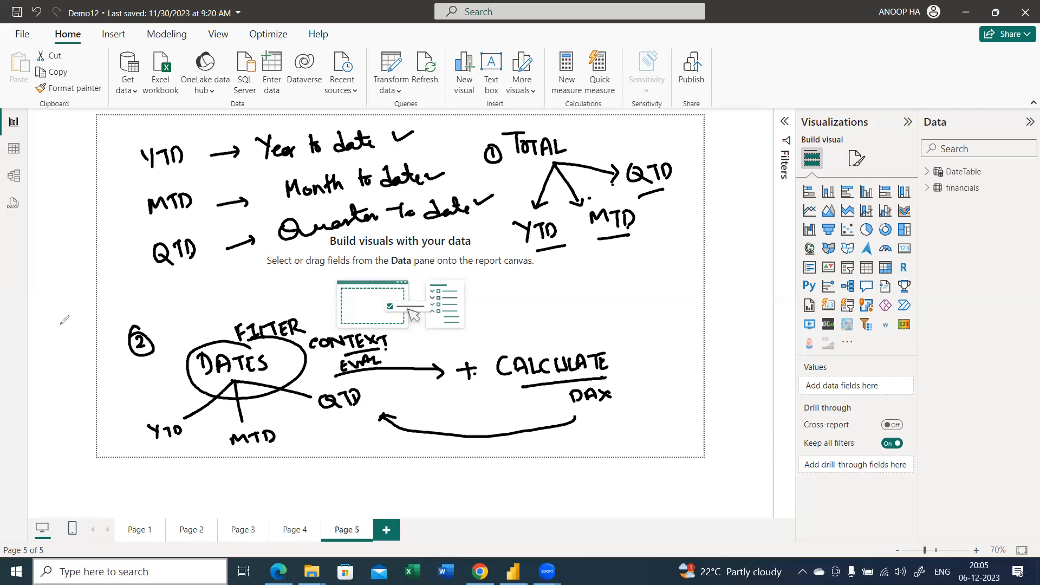
pyautogui.press('e')
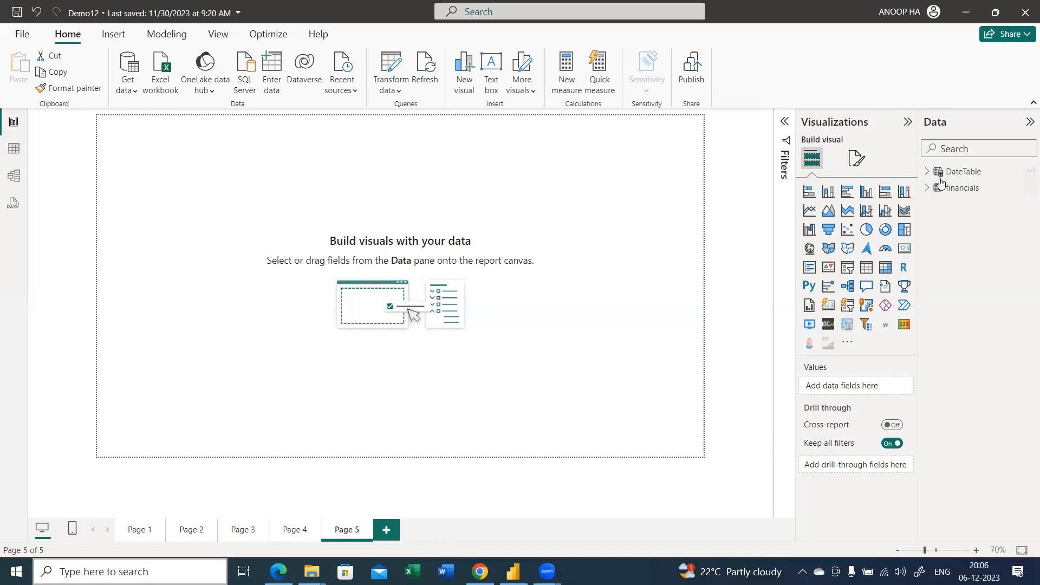
# Create a table of MOnth no and TotalSales on the new page, and clear the field search
pyautogui.moveTo(933, 195)
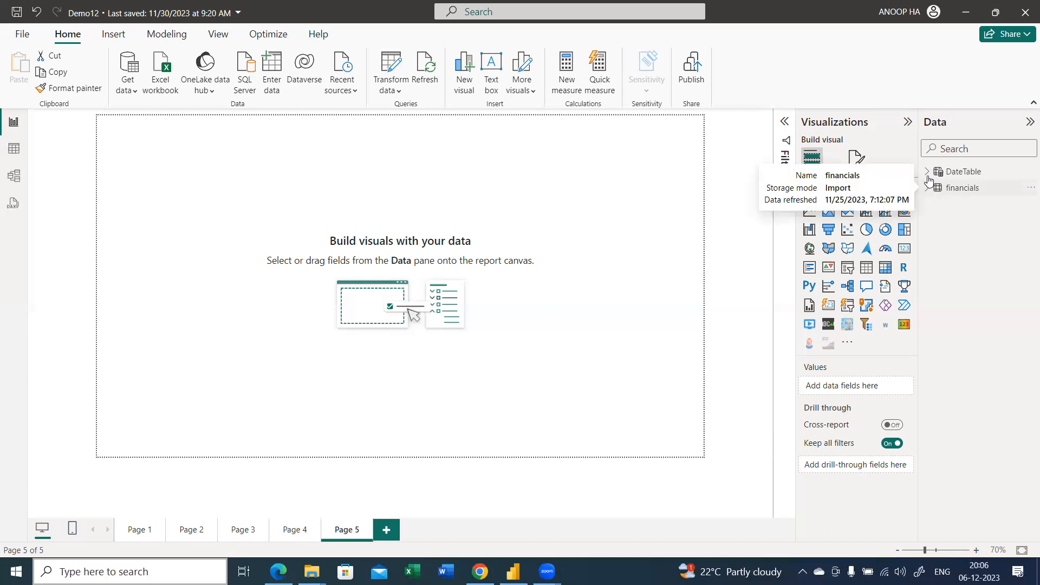
pyautogui.click(926, 171)
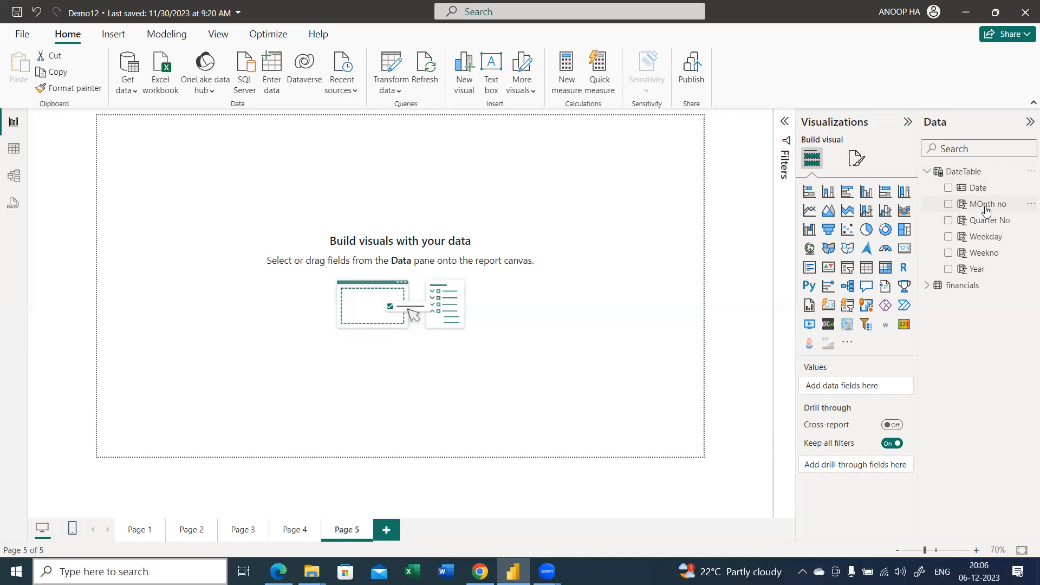
pyautogui.moveTo(985, 208); pyautogui.dragTo(322, 195)
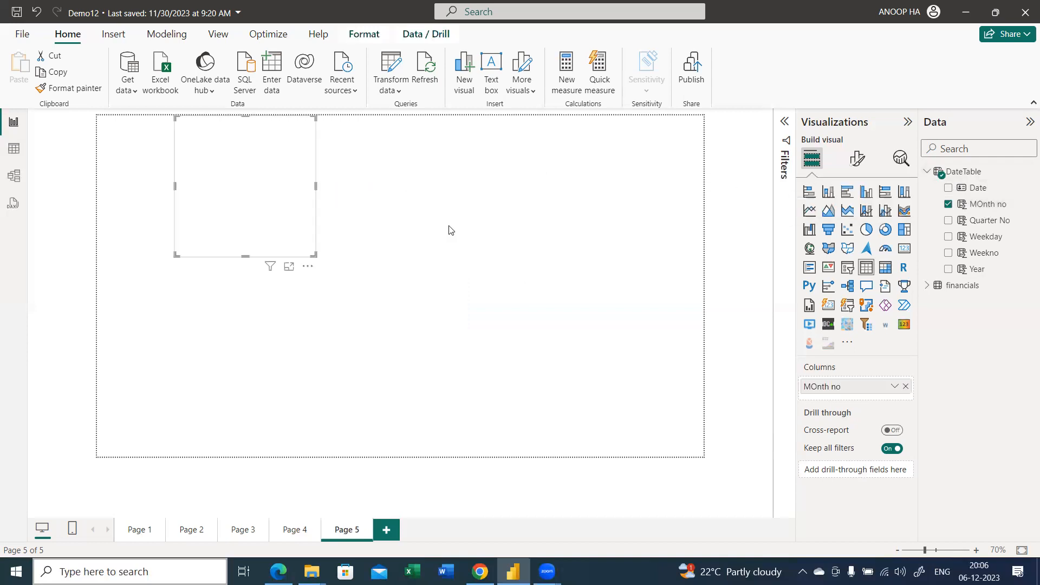
pyautogui.click(969, 141)
pyautogui.write('tot')
pyautogui.moveTo(984, 238); pyautogui.dragTo(268, 212)
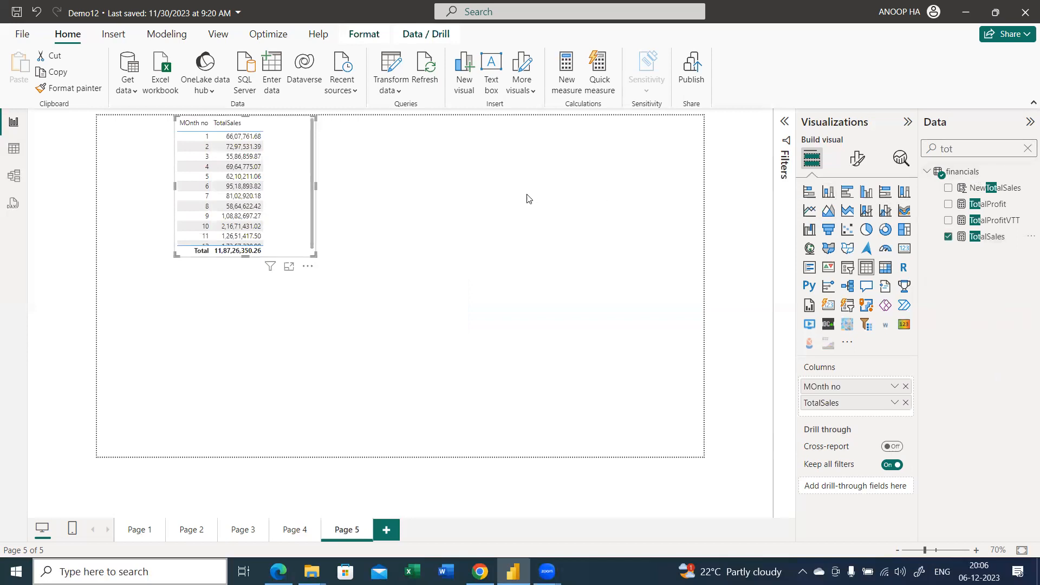
pyautogui.click(629, 209)
pyautogui.click(1027, 150)
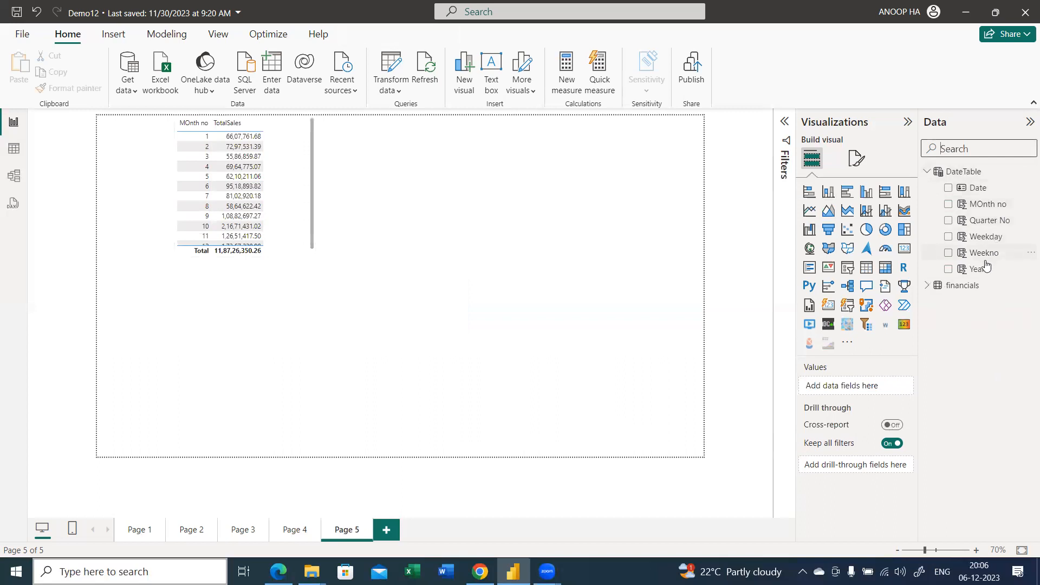
# Add a Year slicer to the page filtered to 2014, and enlarge the month sales table to fit all its rows
pyautogui.moveTo(980, 270); pyautogui.dragTo(611, 166)
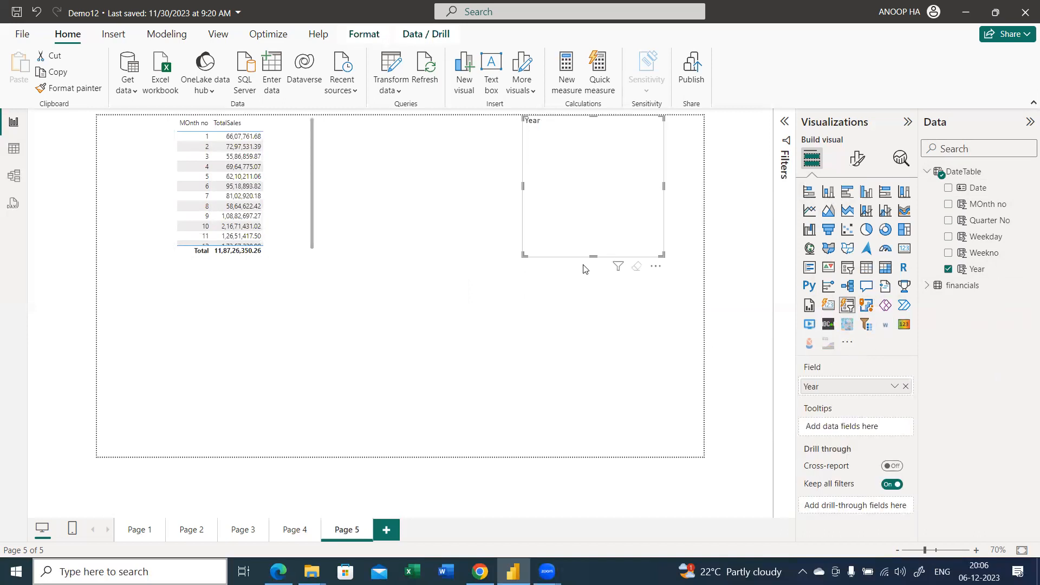
pyautogui.moveTo(527, 255); pyautogui.dragTo(495, 206)
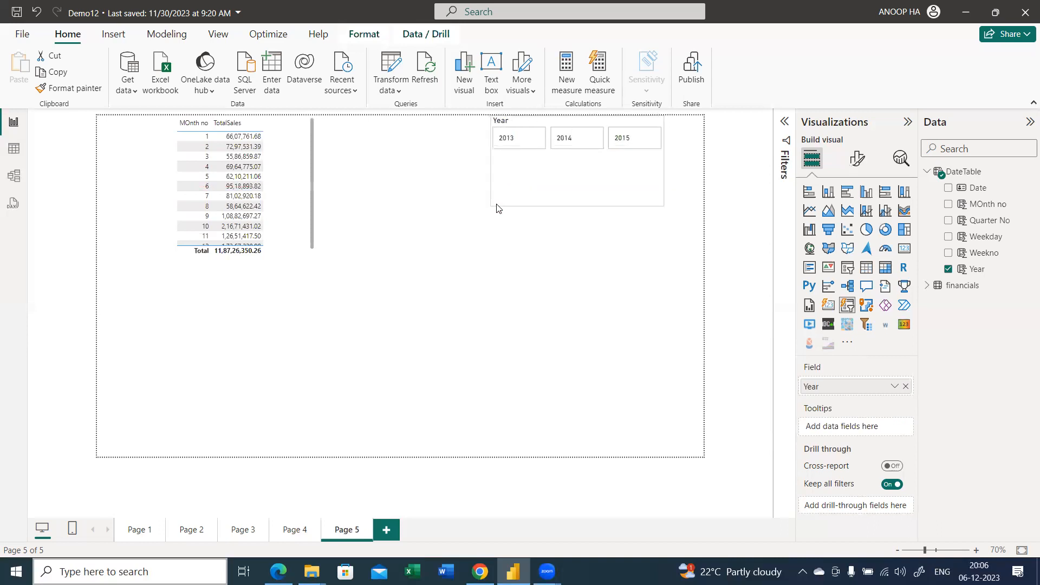
pyautogui.click(577, 139)
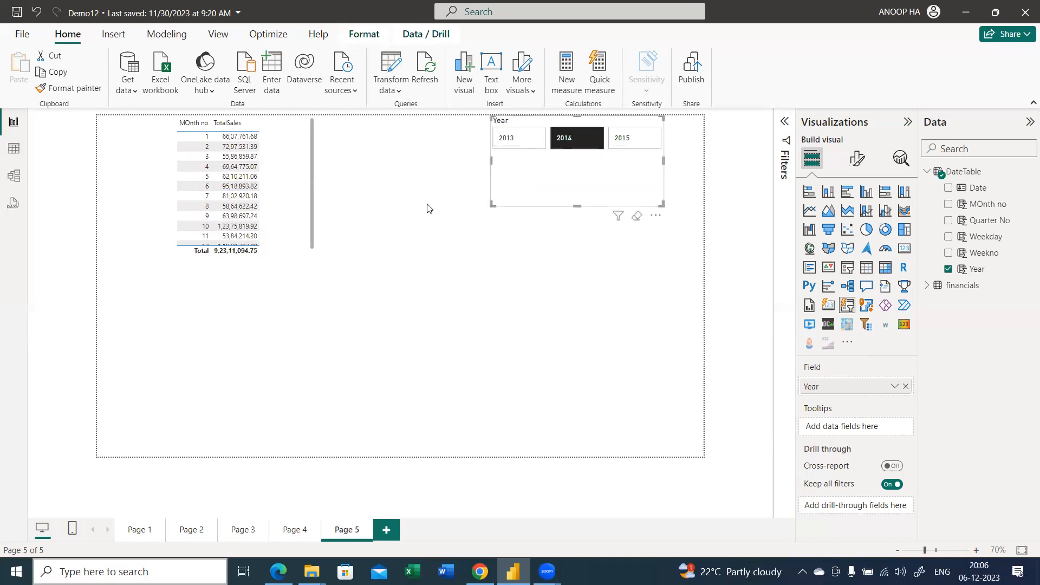
pyautogui.click(303, 259)
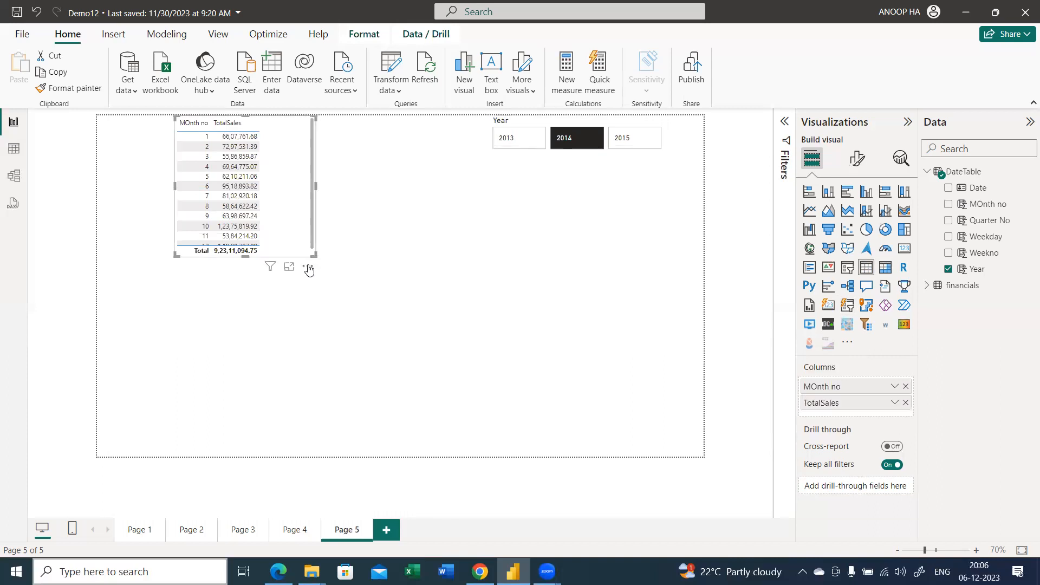
pyautogui.moveTo(313, 253); pyautogui.dragTo(373, 320)
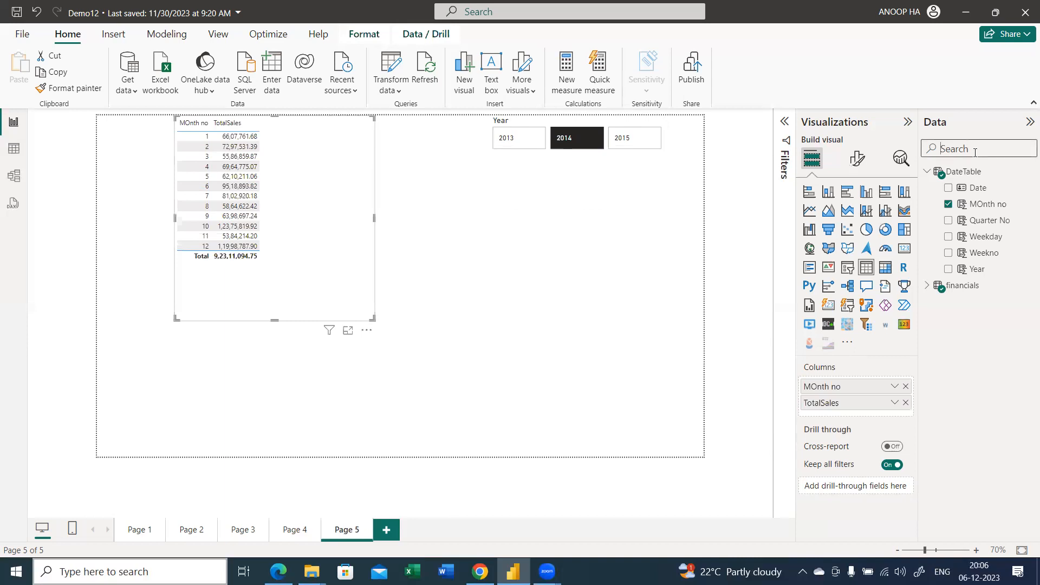
# Start a new measure in the financials table and name it YTDsales
pyautogui.click(927, 171)
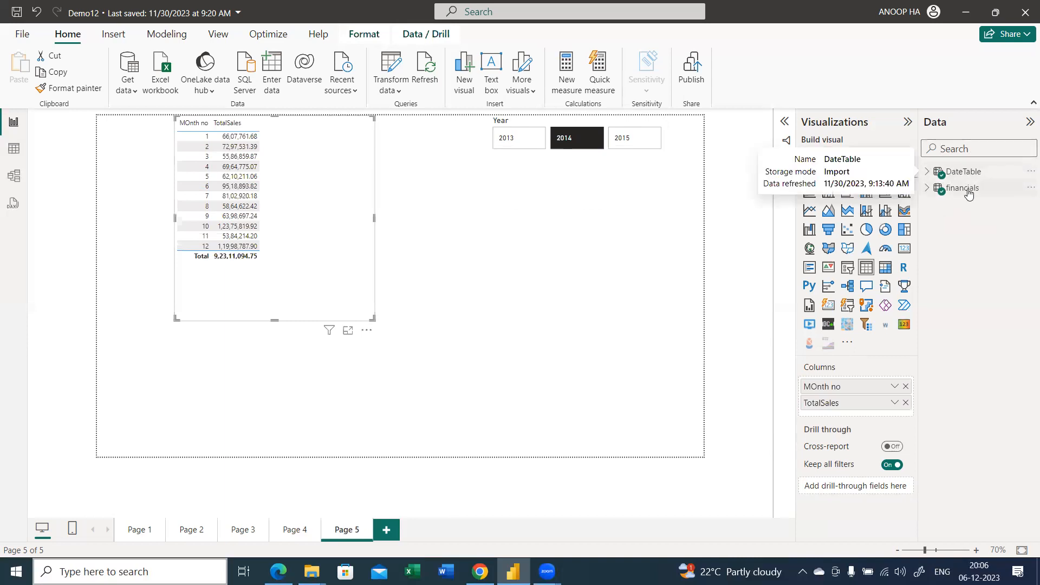
pyautogui.rightClick(968, 193)
pyautogui.click(748, 201)
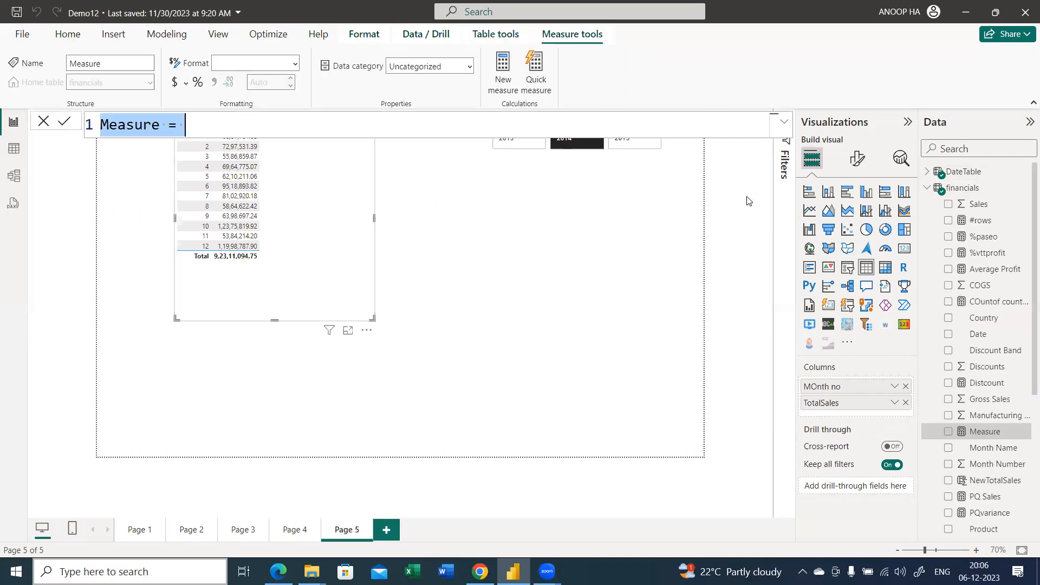
pyautogui.write('Tot')
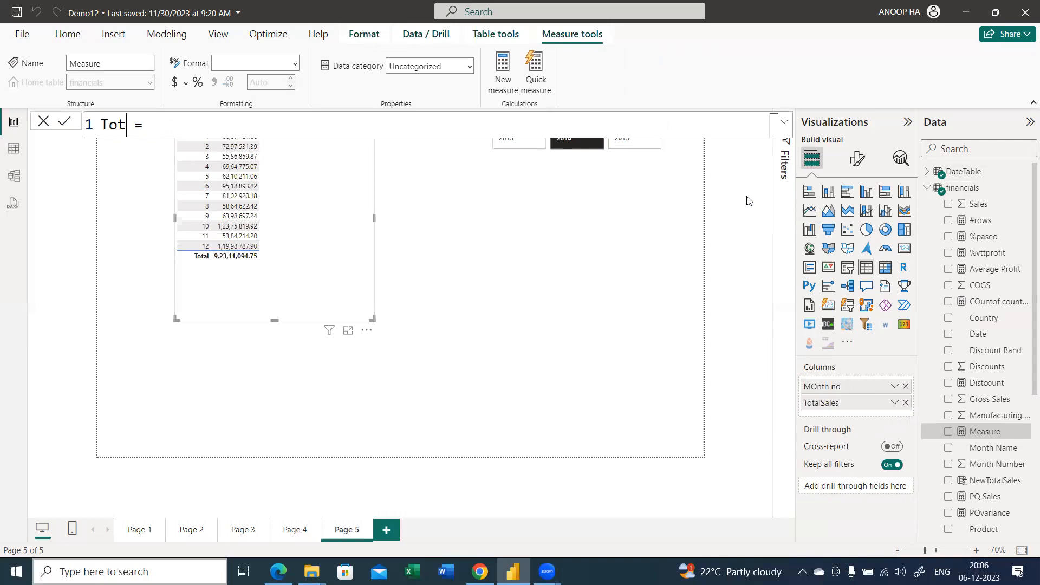
pyautogui.write('alYTD')
pyautogui.hotkey('shift', 'Home')
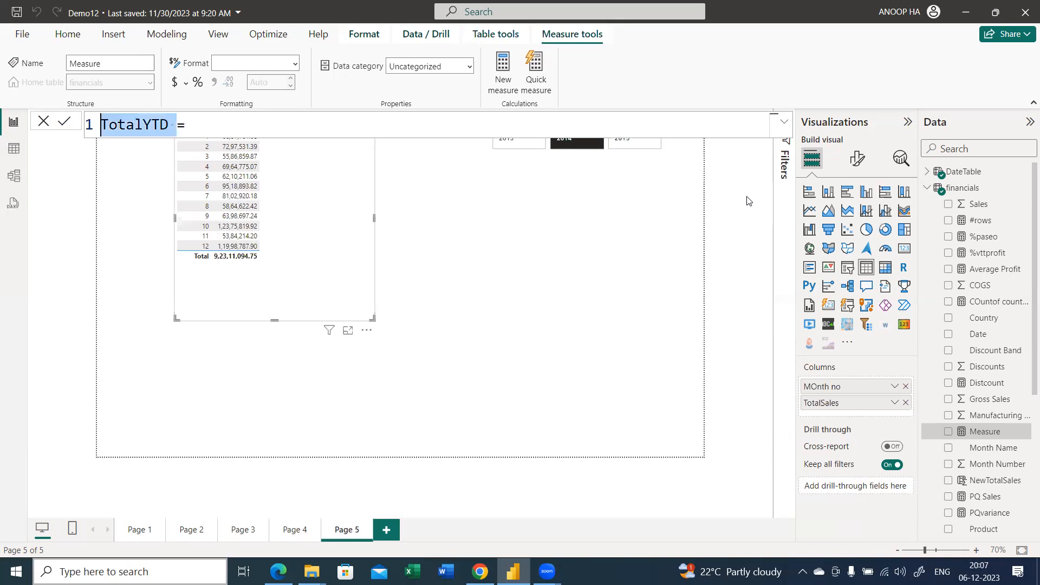
pyautogui.write('YTDsa=')
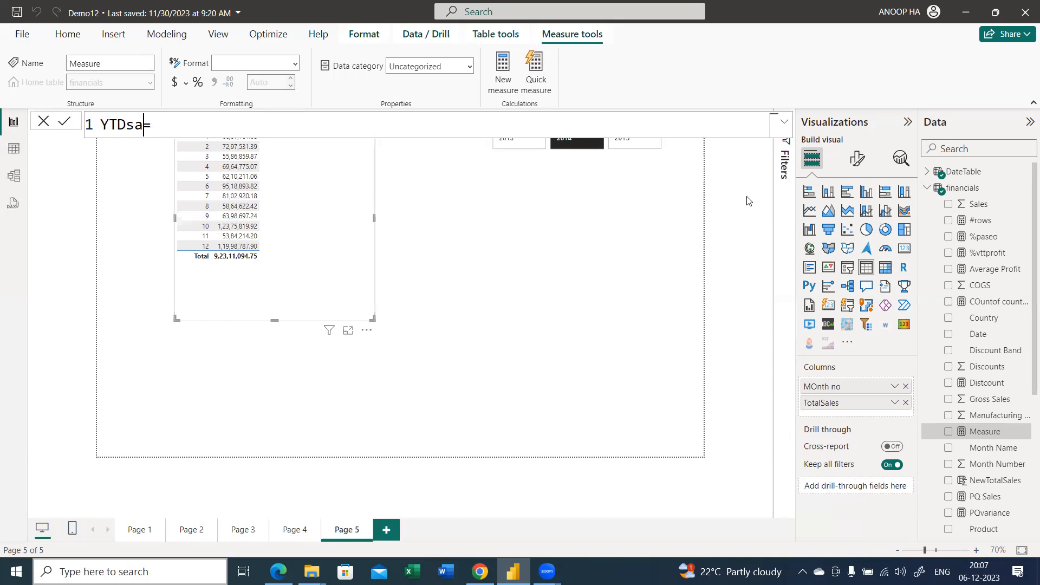
pyautogui.press('BackSpace')
pyautogui.write('les=tot')
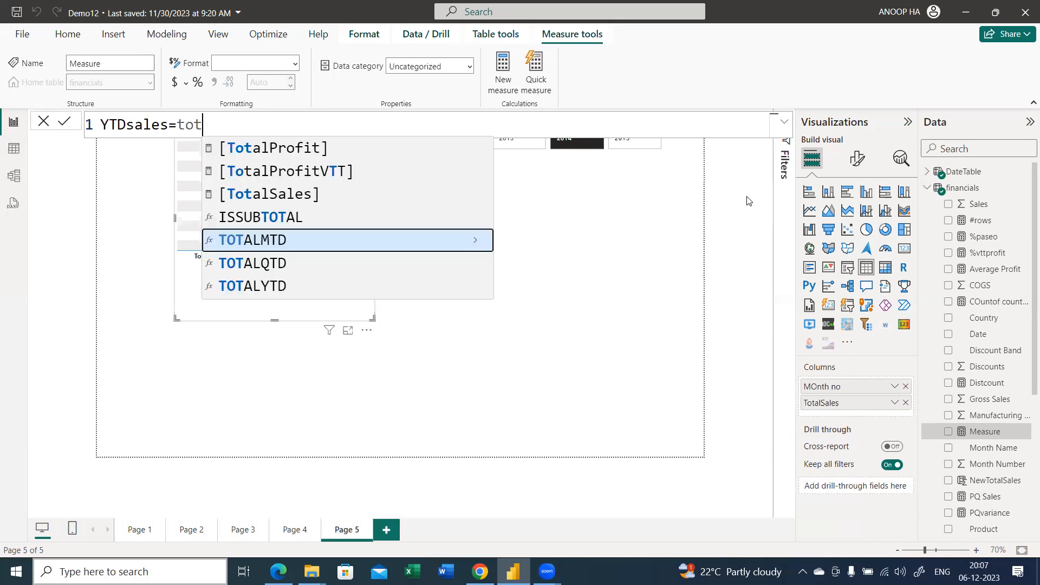
# Define the YTDsales measure as TOTALYTD([TotalSales],DateTable[Date]) and commit it
pyautogui.press('Down')
pyautogui.press('Down')
pyautogui.press('Tab')
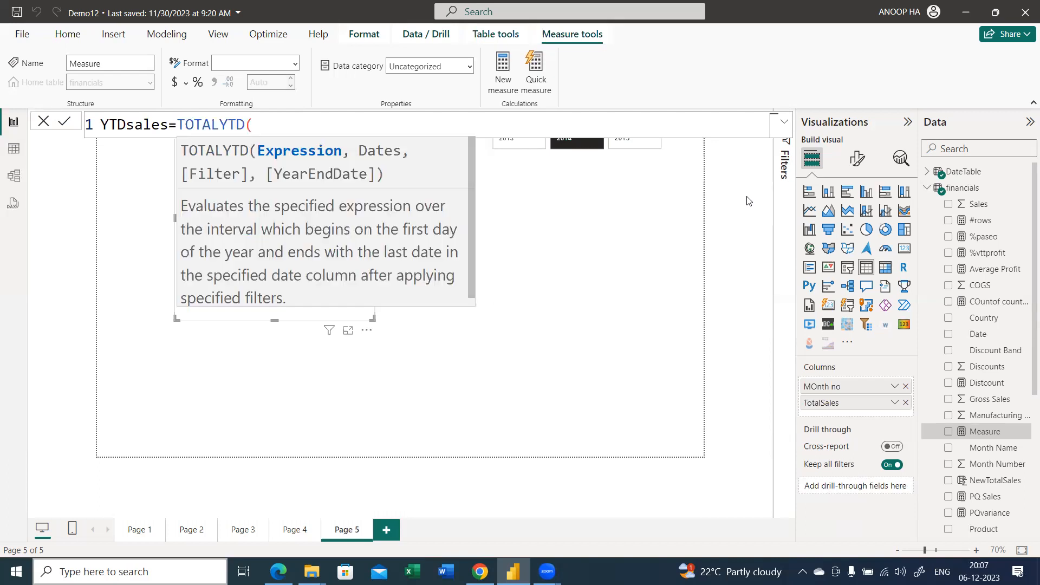
pyautogui.write('tot')
pyautogui.press('Up')
pyautogui.press('Up')
pyautogui.press('Tab')
pyautogui.write(',date')
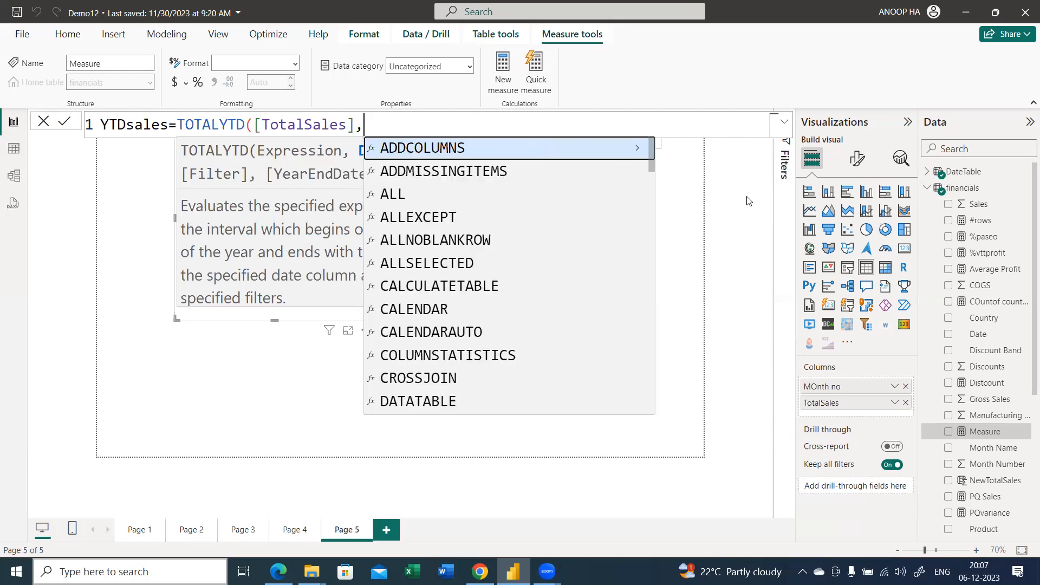
pyautogui.press('Down')
pyautogui.press('Down')
pyautogui.press('Down')
pyautogui.press('Down')
pyautogui.press('Down')
pyautogui.press('Down')
pyautogui.press('Down')
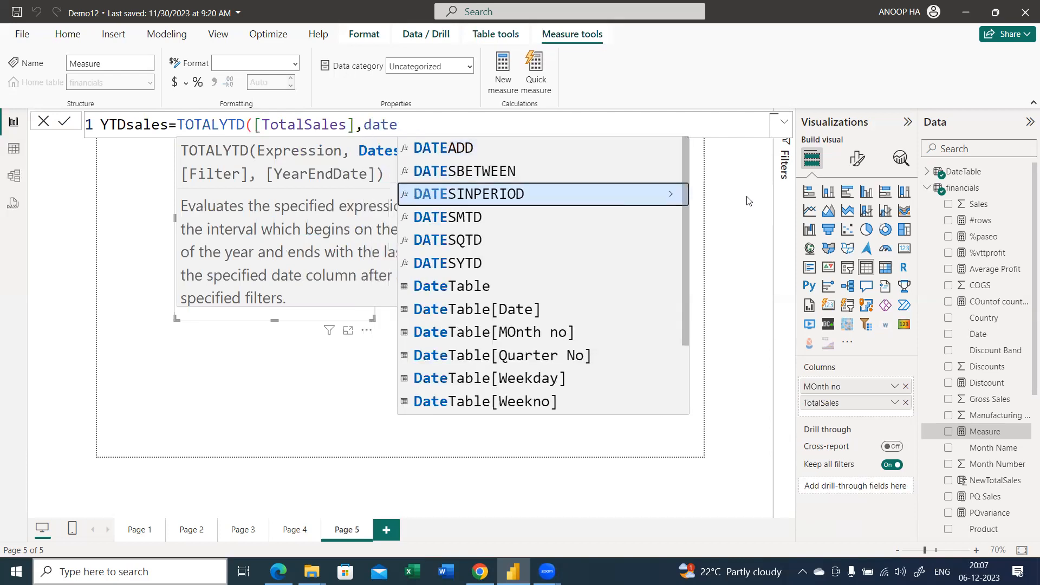
pyautogui.press('Tab')
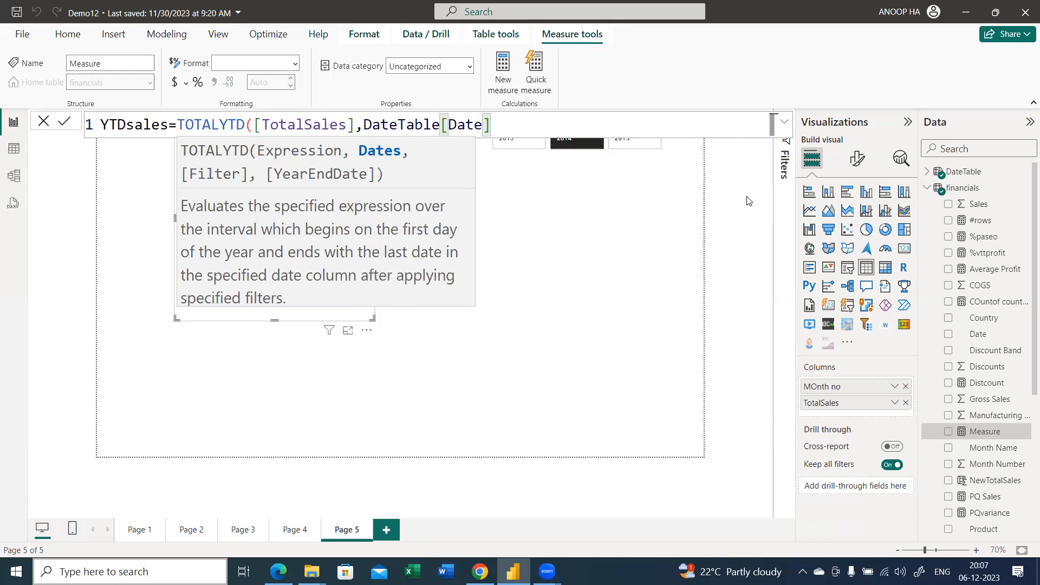
pyautogui.write(')')
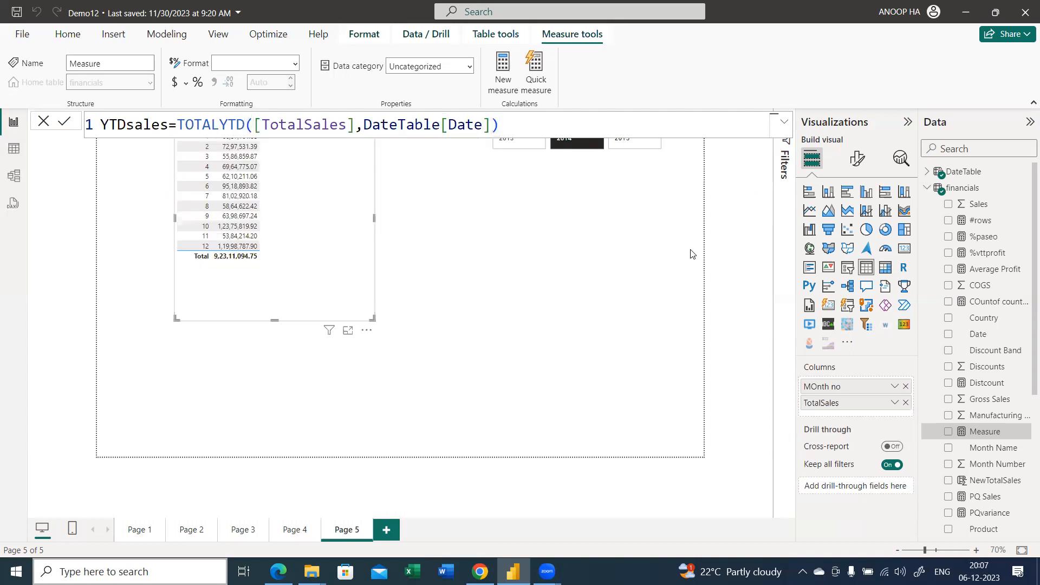
pyautogui.press('Return')
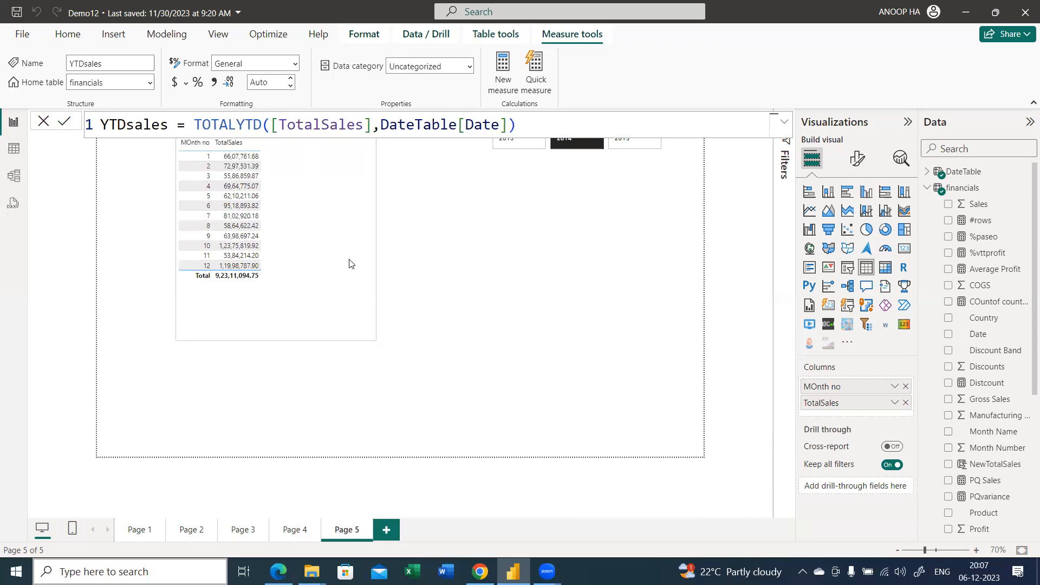
# Add the YTDsales measure to the month table and move the table slightly higher on the page
pyautogui.scroll(3, 350, 262)
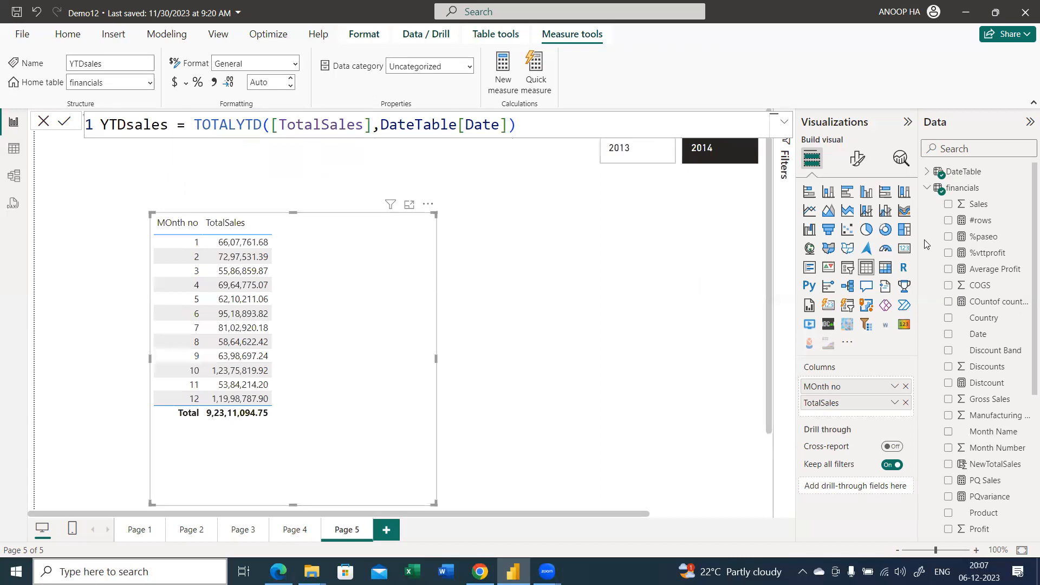
pyautogui.click(957, 152)
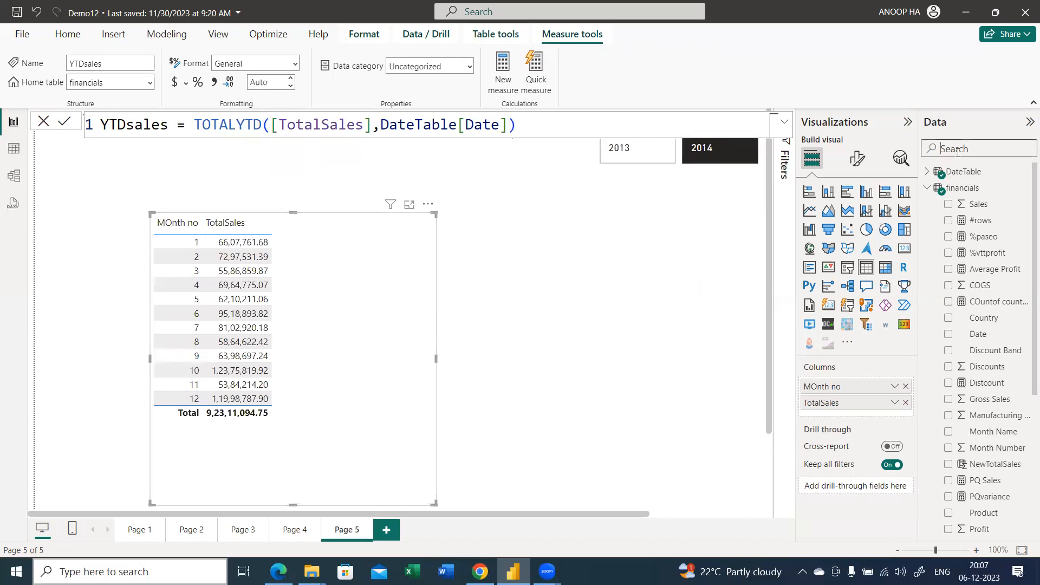
pyautogui.write('yr')
pyautogui.press('BackSpace')
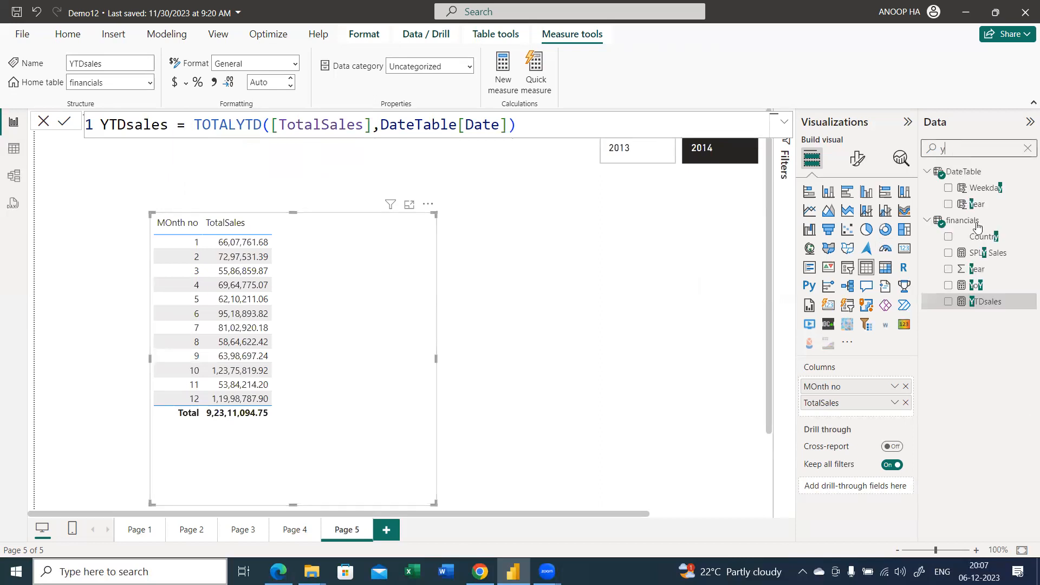
pyautogui.click(983, 303)
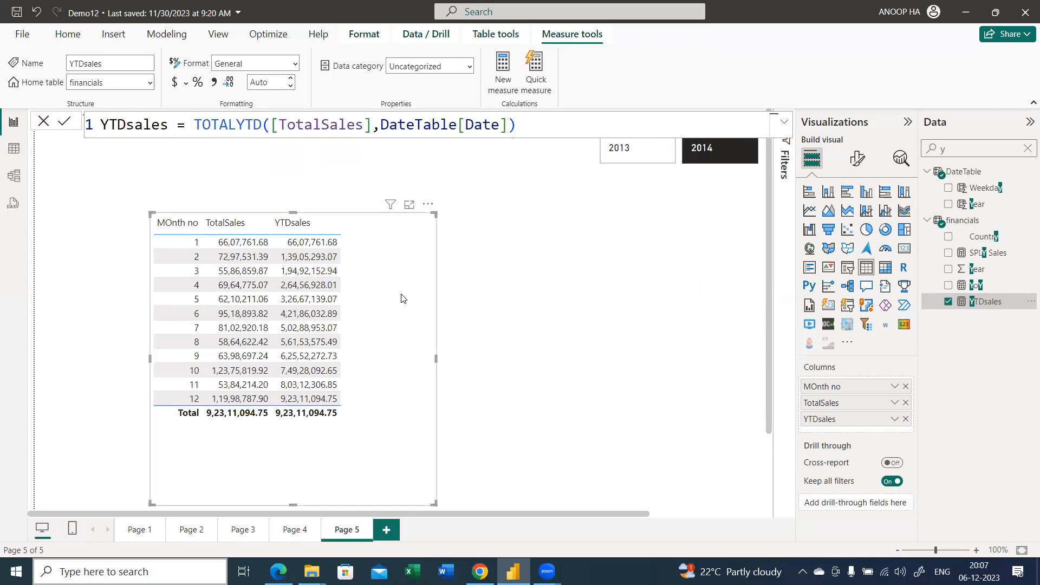
pyautogui.moveTo(401, 294); pyautogui.dragTo(391, 257)
pyautogui.scroll(1, 392, 257)
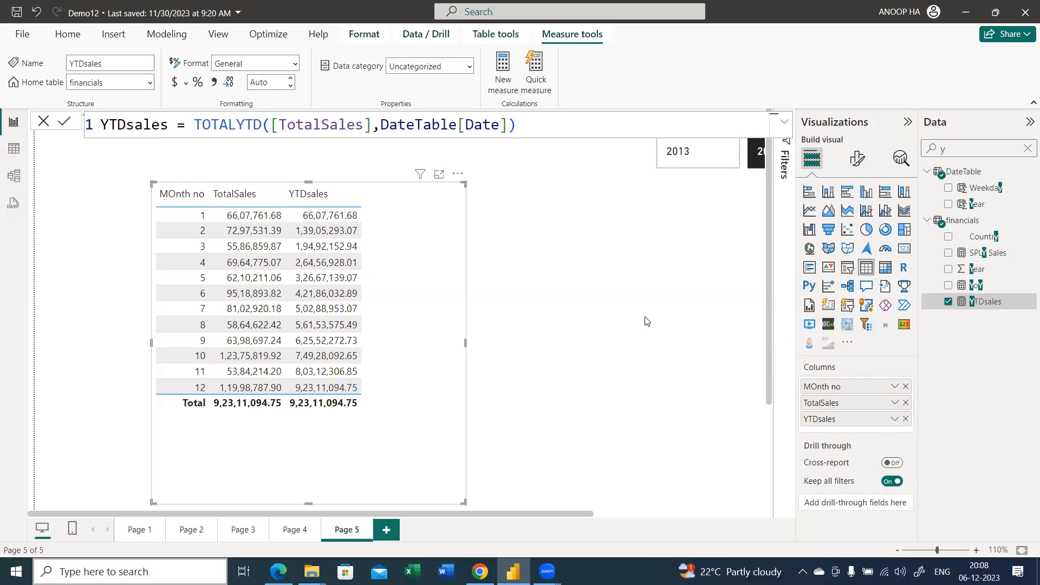
# Convert the Year visual to a standard slicer in Tile style and lay it out as a horizontal strip above the table
pyautogui.click(650, 161)
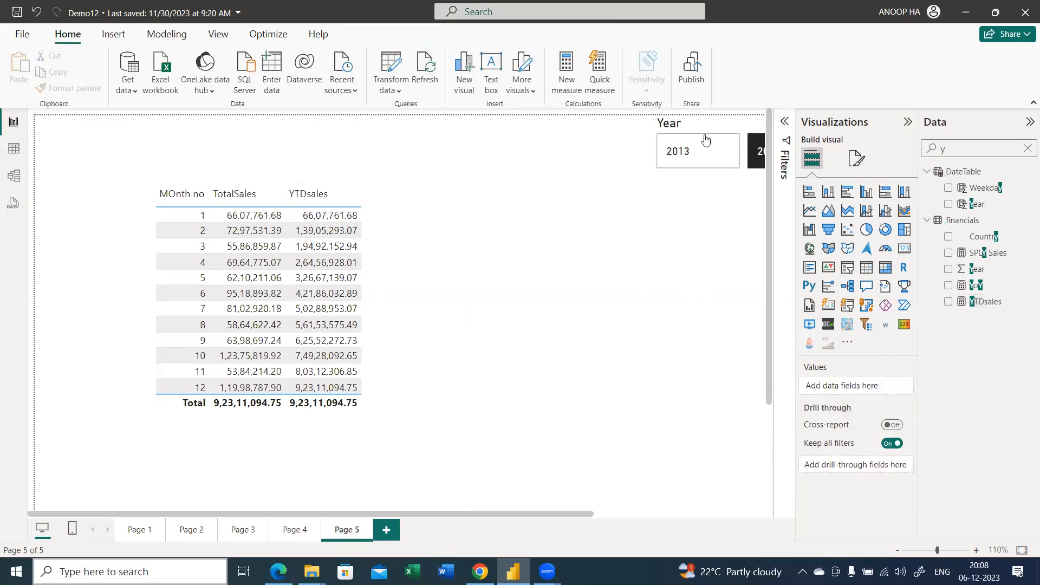
pyautogui.click(689, 173)
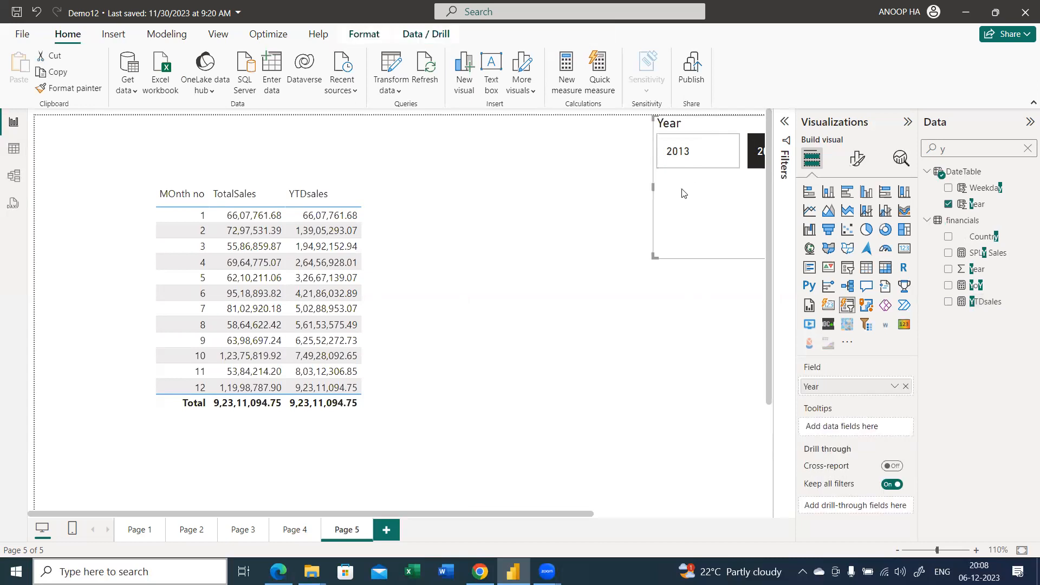
pyautogui.click(847, 267)
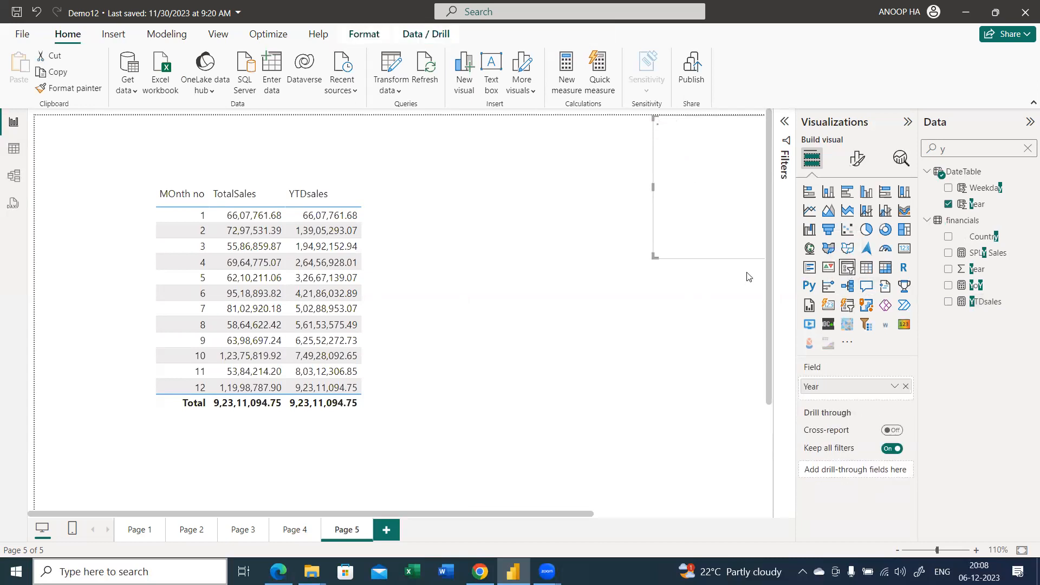
pyautogui.click(857, 158)
pyautogui.click(858, 251)
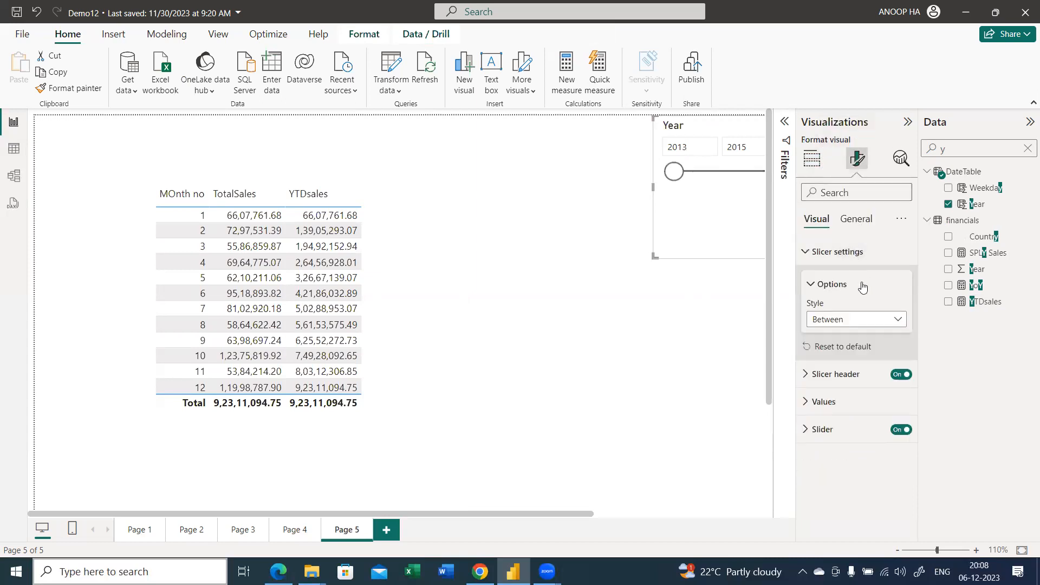
pyautogui.click(855, 320)
pyautogui.click(846, 353)
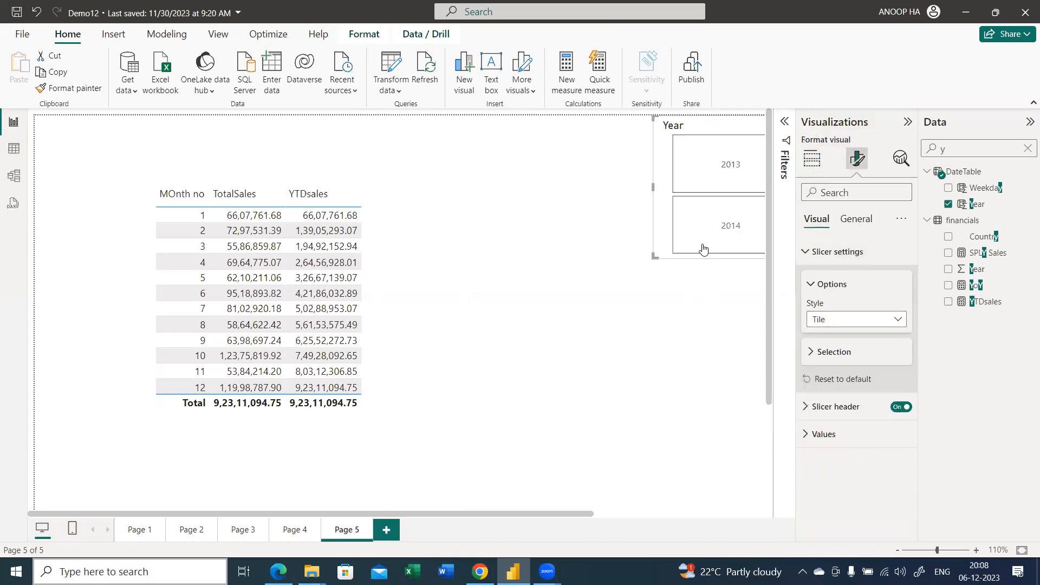
pyautogui.moveTo(651, 253); pyautogui.dragTo(131, 165)
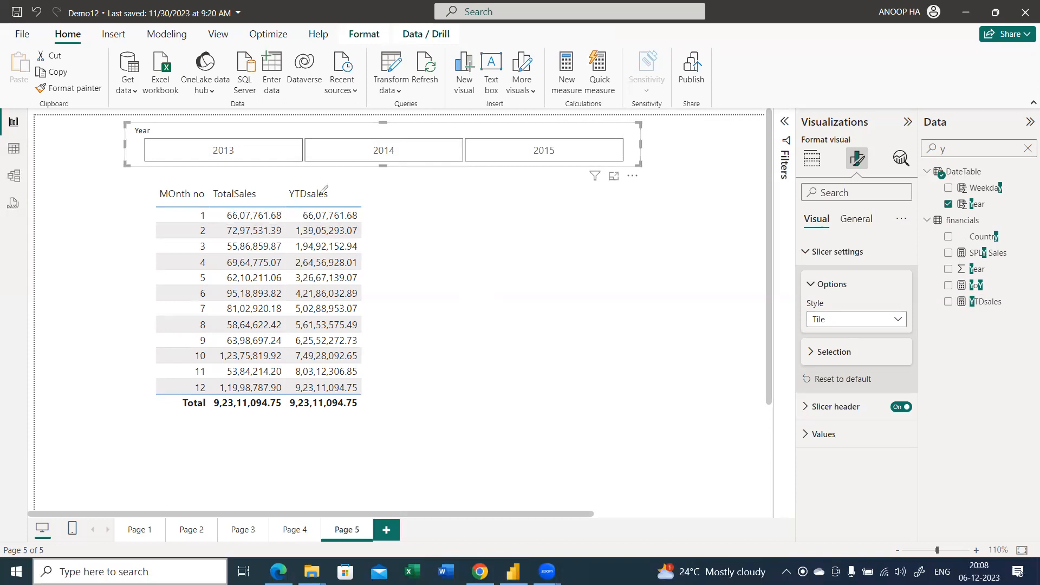
# Annotate the table by circling TotalSales and YTD, boxing the month 1 row and month 2 sales, and adding a tick, arrows and month brackets
pyautogui.moveTo(206, 208)
pyautogui.mouseDown()
pyautogui.moveTo(195, 223)
pyautogui.moveTo(360, 224)
pyautogui.moveTo(364, 208)
pyautogui.moveTo(209, 206)
pyautogui.moveTo(252, 210)
pyautogui.moveTo(265, 179)
pyautogui.moveTo(291, 215)
pyautogui.moveTo(283, 225)
pyautogui.mouseUp()
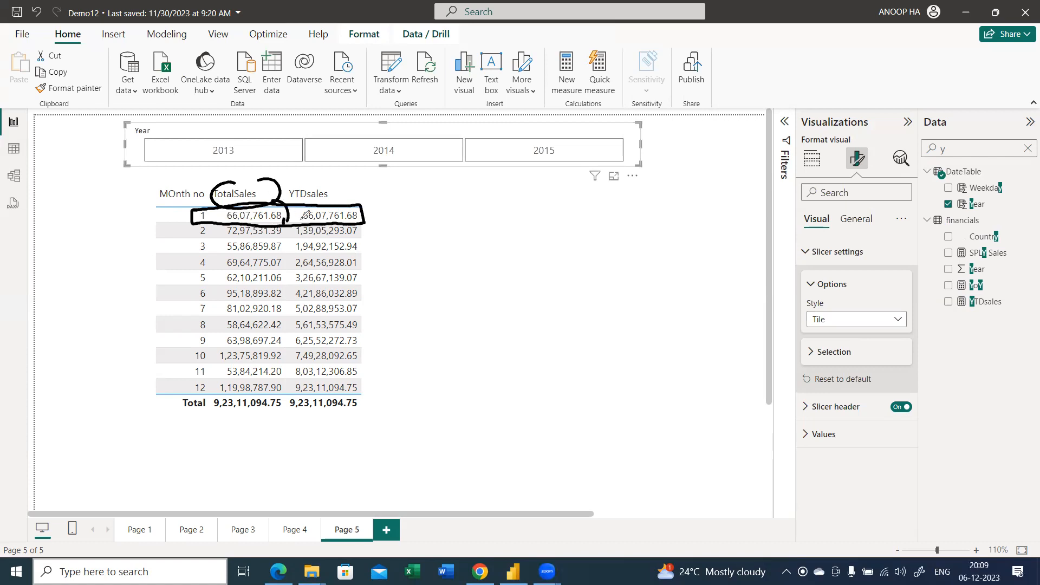
pyautogui.moveTo(374, 213); pyautogui.dragTo(384, 217)
pyautogui.click(381, 220)
pyautogui.moveTo(296, 184)
pyautogui.mouseDown()
pyautogui.moveTo(303, 204)
pyautogui.moveTo(298, 180)
pyautogui.moveTo(292, 188)
pyautogui.mouseUp()
pyautogui.click(301, 197)
pyautogui.moveTo(367, 214); pyautogui.dragTo(391, 197)
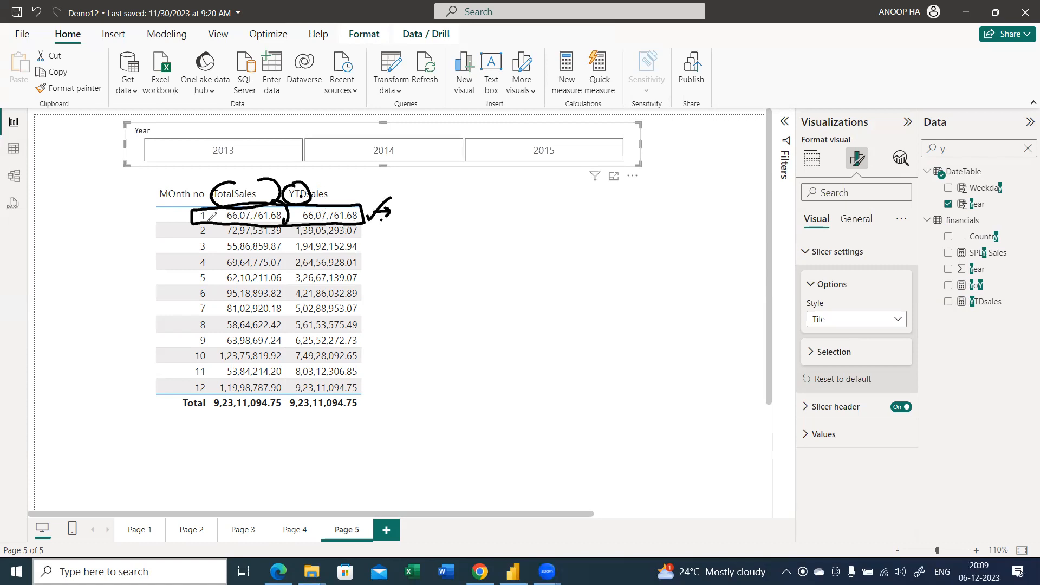
pyautogui.moveTo(189, 219); pyautogui.dragTo(192, 262)
pyautogui.moveTo(238, 237)
pyautogui.mouseDown()
pyautogui.moveTo(278, 238)
pyautogui.moveTo(289, 226)
pyautogui.moveTo(250, 223)
pyautogui.mouseUp()
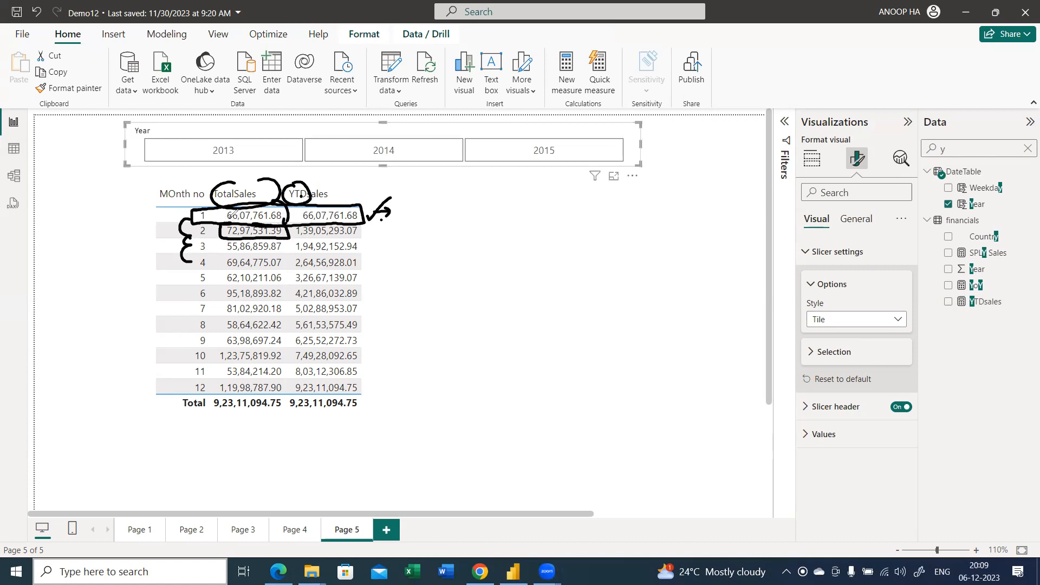
pyautogui.moveTo(358, 234); pyautogui.dragTo(387, 239)
# Handwrite the underlined heading Year to date with the cumulative sums 1+2 → 2 and 1+2+3 → 3 beside the table
pyautogui.moveTo(475, 210)
pyautogui.mouseDown()
pyautogui.moveTo(483, 236)
pyautogui.moveTo(550, 214)
pyautogui.moveTo(559, 222)
pyautogui.moveTo(578, 206)
pyautogui.moveTo(593, 232)
pyautogui.moveTo(615, 224)
pyautogui.moveTo(606, 216)
pyautogui.mouseUp()
pyautogui.moveTo(510, 242); pyautogui.dragTo(609, 237)
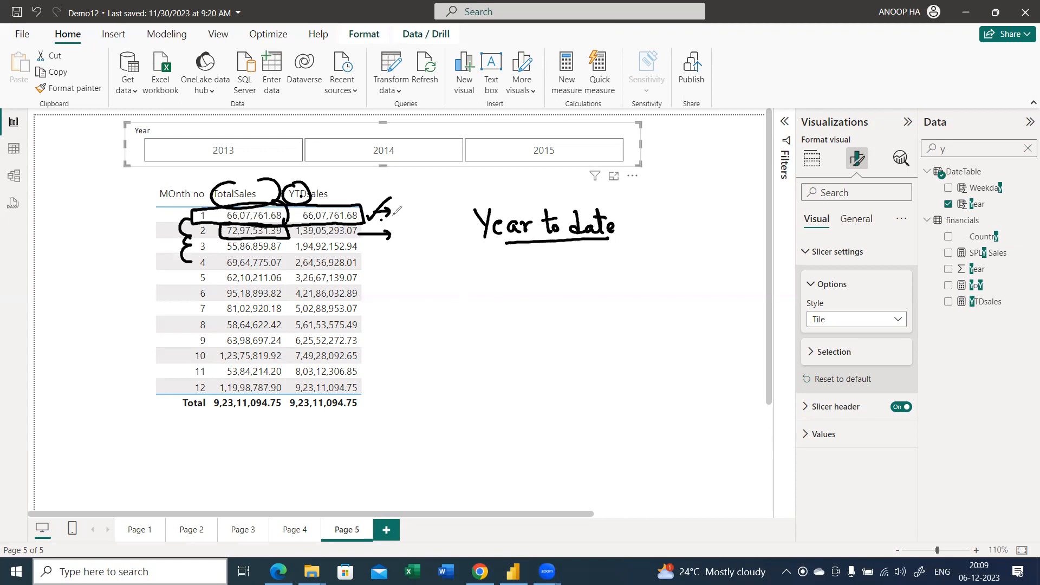
pyautogui.moveTo(423, 232)
pyautogui.mouseDown()
pyautogui.moveTo(415, 252)
pyautogui.moveTo(429, 234)
pyautogui.moveTo(445, 257)
pyautogui.mouseUp()
pyautogui.click(439, 246)
pyautogui.moveTo(439, 248)
pyautogui.mouseDown()
pyautogui.moveTo(469, 254)
pyautogui.moveTo(459, 236)
pyautogui.moveTo(509, 275)
pyautogui.moveTo(535, 276)
pyautogui.mouseUp()
pyautogui.moveTo(523, 261)
pyautogui.mouseDown()
pyautogui.moveTo(539, 284)
pyautogui.moveTo(526, 259)
pyautogui.mouseUp()
pyautogui.moveTo(416, 302); pyautogui.dragTo(417, 316)
pyautogui.moveTo(406, 307); pyautogui.dragTo(417, 299)
pyautogui.moveTo(433, 313)
pyautogui.mouseDown()
pyautogui.moveTo(472, 324)
pyautogui.moveTo(461, 297)
pyautogui.moveTo(491, 316)
pyautogui.mouseUp()
pyautogui.moveTo(483, 308)
pyautogui.mouseDown()
pyautogui.moveTo(483, 325)
pyautogui.moveTo(500, 322)
pyautogui.moveTo(504, 308)
pyautogui.moveTo(545, 317)
pyautogui.mouseUp()
pyautogui.moveTo(539, 311)
pyautogui.mouseDown()
pyautogui.moveTo(540, 321)
pyautogui.moveTo(567, 322)
pyautogui.moveTo(558, 325)
pyautogui.moveTo(568, 298)
pyautogui.mouseUp()
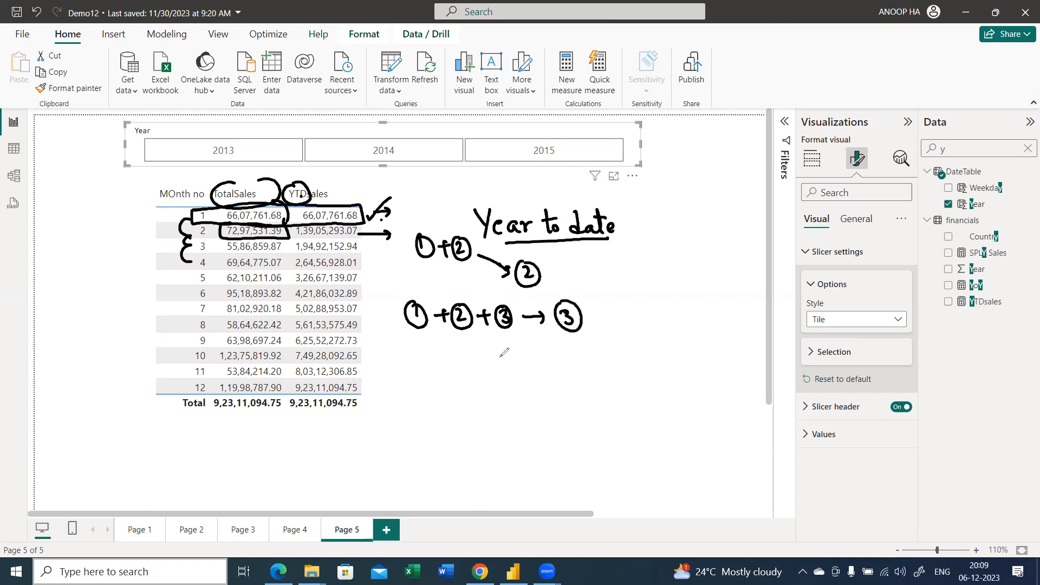
# Handwrite the general cumulative sum 1+2+3+.....+N = 12 below the others, with 12 noted under N
pyautogui.moveTo(418, 358)
pyautogui.mouseDown()
pyautogui.moveTo(407, 376)
pyautogui.moveTo(428, 361)
pyautogui.mouseUp()
pyautogui.moveTo(414, 364); pyautogui.dragTo(415, 373)
pyautogui.moveTo(434, 372); pyautogui.dragTo(442, 380)
pyautogui.moveTo(456, 363)
pyautogui.mouseDown()
pyautogui.moveTo(459, 381)
pyautogui.moveTo(485, 370)
pyautogui.mouseUp()
pyautogui.moveTo(479, 363)
pyautogui.mouseDown()
pyautogui.moveTo(477, 379)
pyautogui.moveTo(494, 379)
pyautogui.moveTo(494, 356)
pyautogui.mouseUp()
pyautogui.moveTo(513, 375); pyautogui.dragTo(581, 374)
pyautogui.click(528, 380)
pyautogui.click(537, 379)
pyautogui.click(547, 378)
pyautogui.click(557, 376)
pyautogui.click(565, 374)
pyautogui.moveTo(575, 368)
pyautogui.mouseDown()
pyautogui.moveTo(574, 380)
pyautogui.moveTo(608, 368)
pyautogui.mouseUp()
pyautogui.moveTo(600, 356)
pyautogui.mouseDown()
pyautogui.moveTo(585, 370)
pyautogui.moveTo(596, 355)
pyautogui.moveTo(634, 370)
pyautogui.mouseUp()
pyautogui.moveTo(623, 377)
pyautogui.mouseDown()
pyautogui.moveTo(635, 376)
pyautogui.moveTo(604, 405)
pyautogui.mouseUp()
pyautogui.moveTo(607, 394); pyautogui.dragTo(616, 403)
pyautogui.click(622, 400)
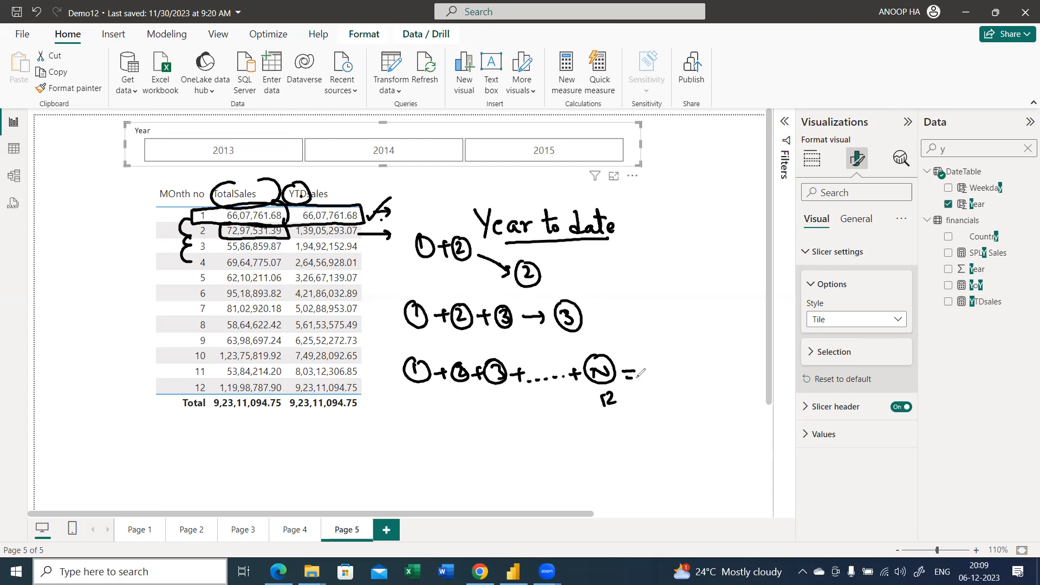
pyautogui.moveTo(650, 361); pyautogui.dragTo(652, 382)
pyautogui.moveTo(654, 362); pyautogui.dragTo(666, 381)
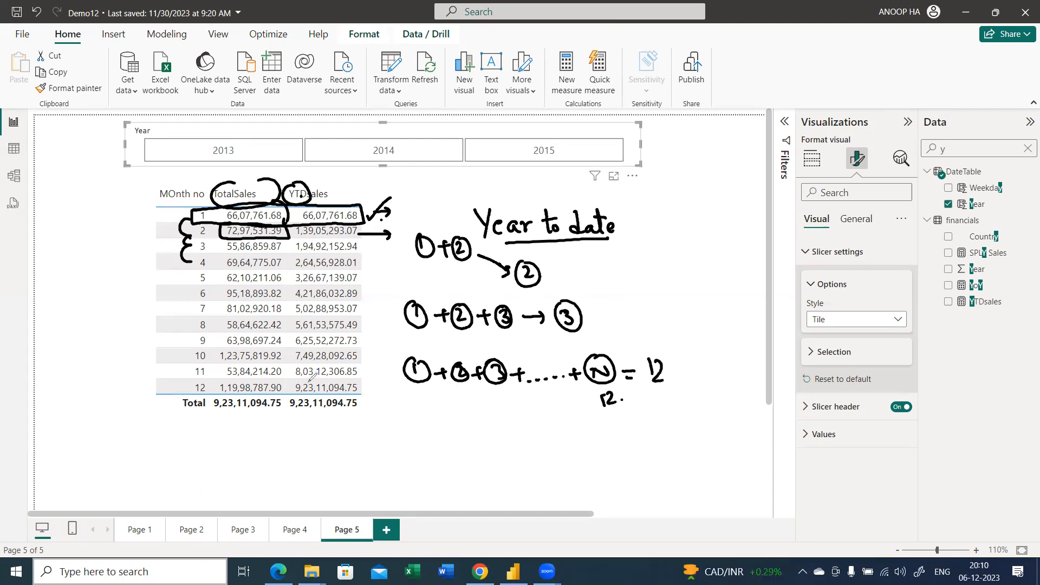
# Box the month 12 YTDsales value, link it to the underlined YTDsales total, and draw upward arrows beneath both column totals
pyautogui.moveTo(311, 377)
pyautogui.mouseDown()
pyautogui.moveTo(323, 398)
pyautogui.moveTo(373, 395)
pyautogui.moveTo(335, 379)
pyautogui.moveTo(352, 383)
pyautogui.mouseUp()
pyautogui.moveTo(369, 392); pyautogui.dragTo(366, 416)
pyautogui.moveTo(298, 418); pyautogui.dragTo(355, 417)
pyautogui.moveTo(254, 439)
pyautogui.mouseDown()
pyautogui.moveTo(250, 416)
pyautogui.moveTo(258, 424)
pyautogui.mouseUp()
pyautogui.moveTo(345, 448)
pyautogui.mouseDown()
pyautogui.moveTo(341, 426)
pyautogui.moveTo(350, 433)
pyautogui.mouseUp()
pyautogui.click(354, 429)
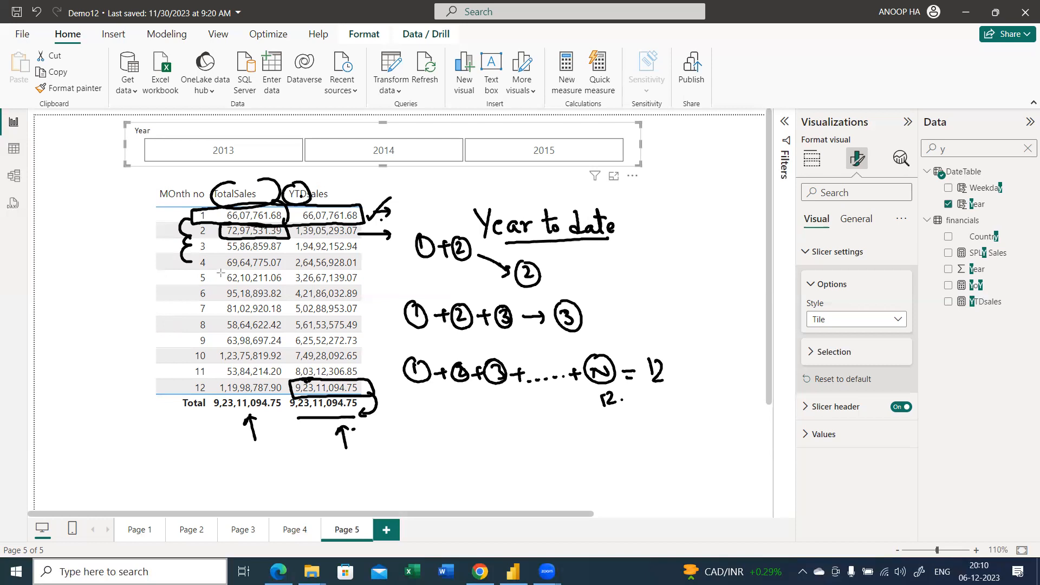
# Circle the month 5 TotalSales and YTDsales values with ellipses, and clear all annotations from the page
pyautogui.moveTo(221, 270)
pyautogui.mouseDown()
pyautogui.moveTo(249, 297)
pyautogui.moveTo(292, 277)
pyautogui.moveTo(233, 271)
pyautogui.mouseUp()
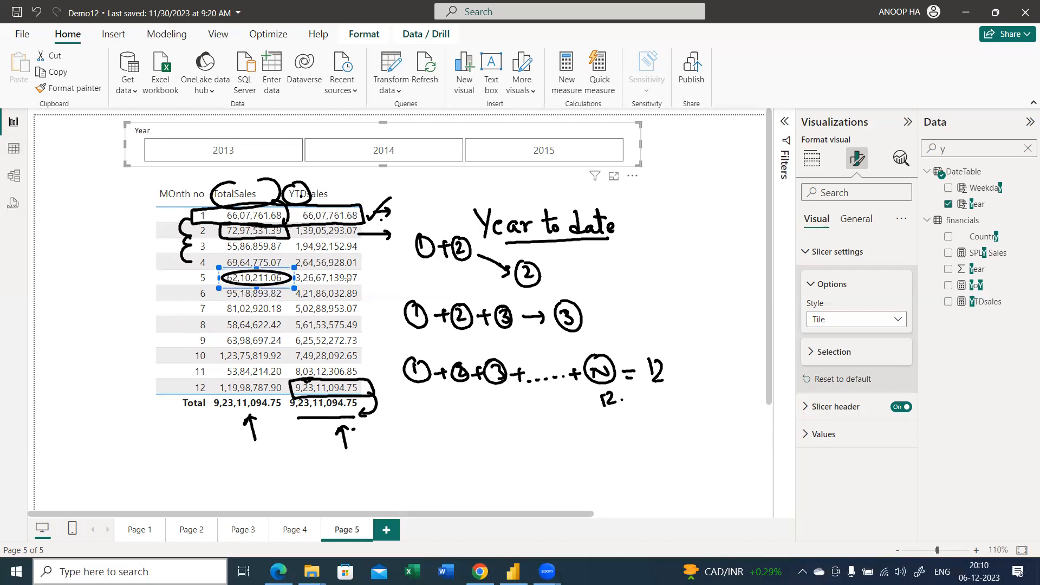
pyautogui.moveTo(366, 281); pyautogui.dragTo(287, 268)
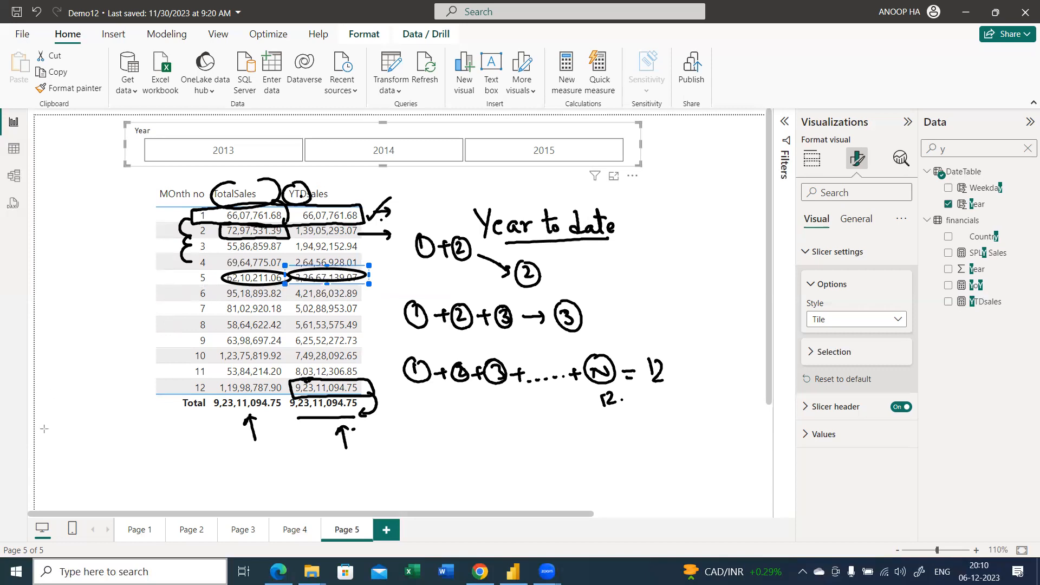
pyautogui.click(59, 377)
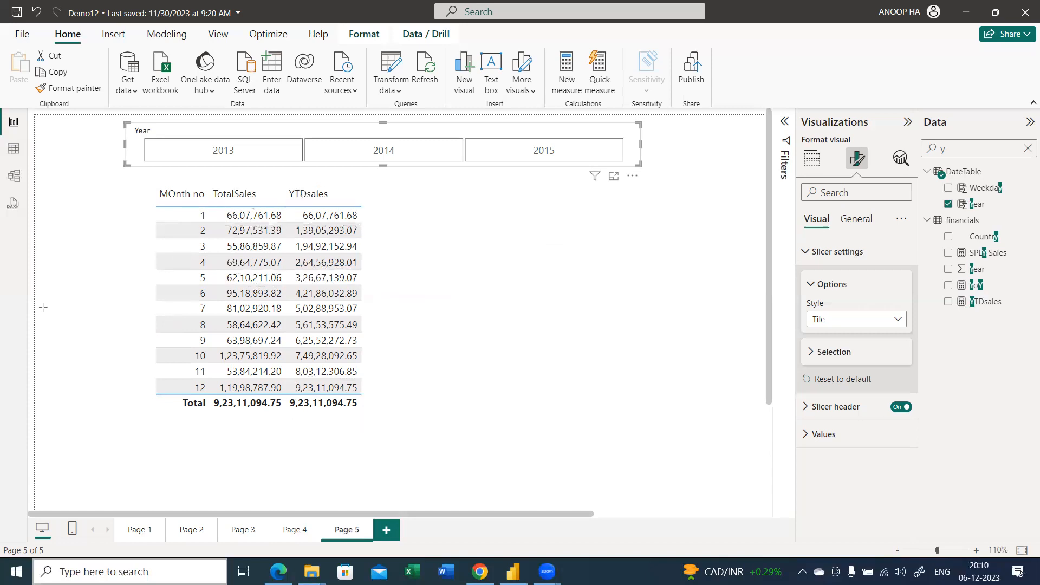
# Draw a box around the month 4 to 8 rows and add arrows at the month 4 TotalSales and YTDsales values
pyautogui.moveTo(186, 254)
pyautogui.mouseDown()
pyautogui.moveTo(265, 319)
pyautogui.moveTo(375, 331)
pyautogui.mouseUp()
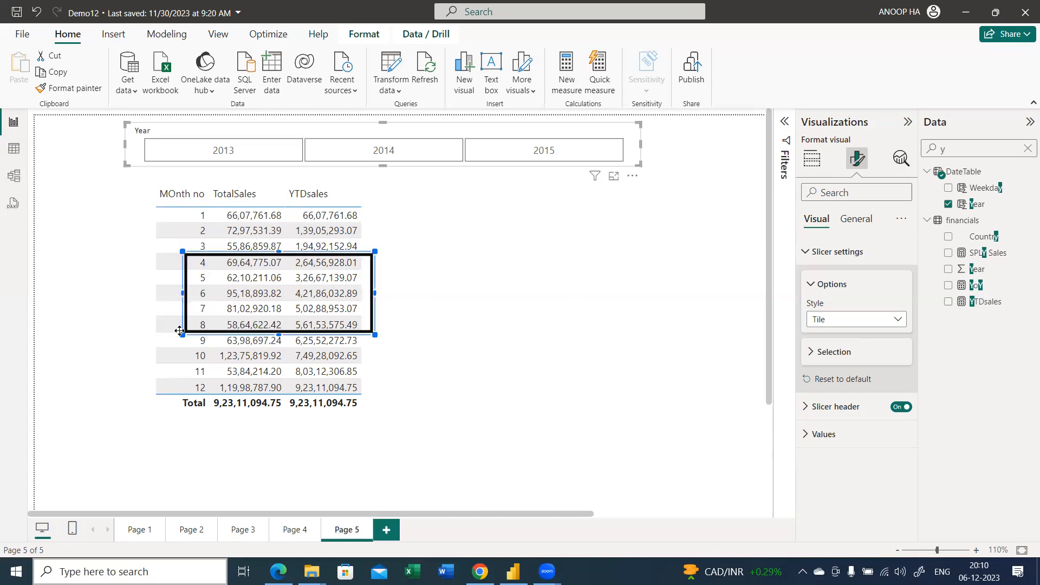
pyautogui.click(439, 250)
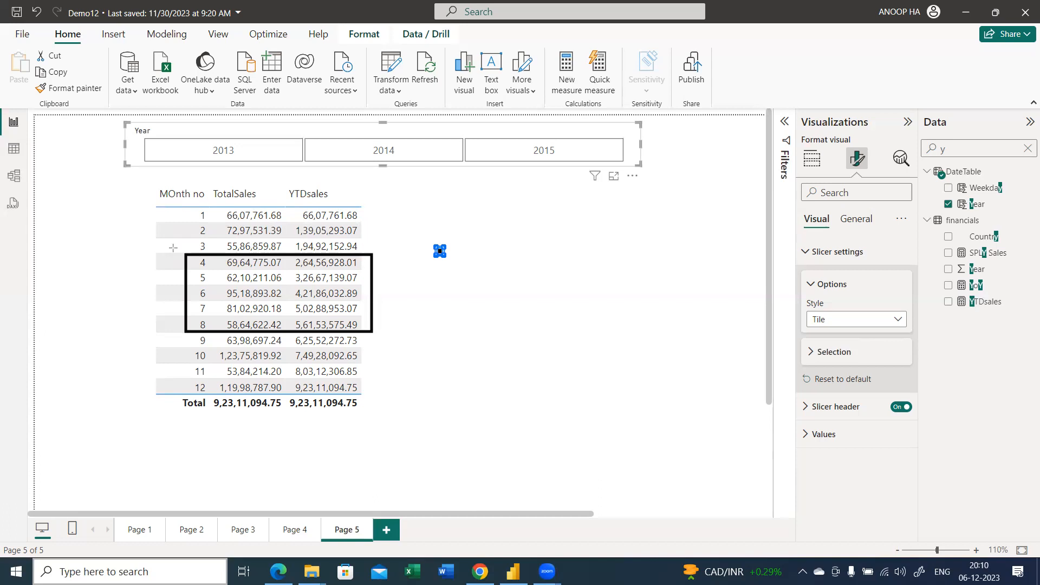
pyautogui.moveTo(169, 244); pyautogui.dragTo(228, 266)
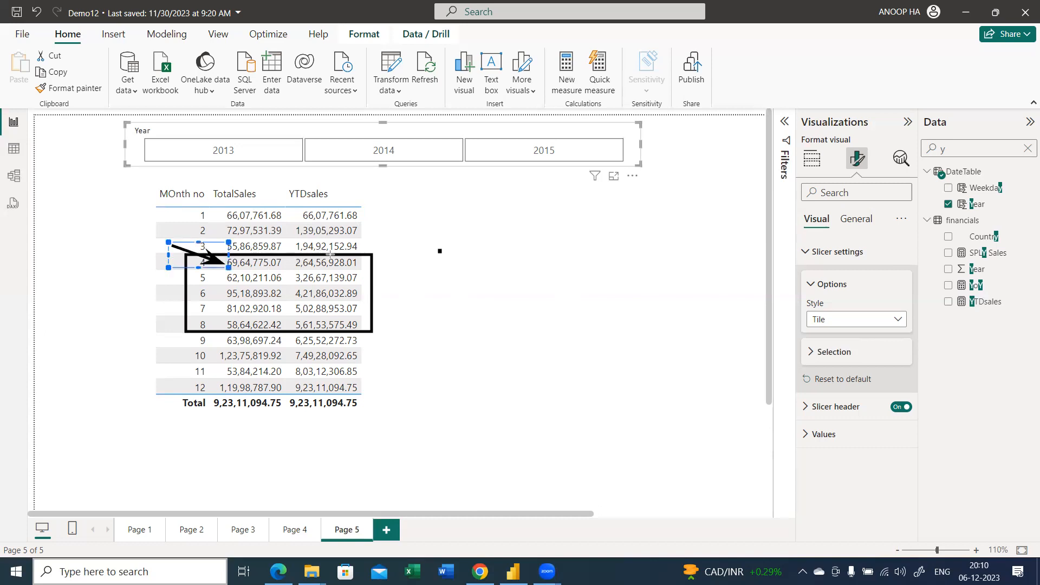
pyautogui.moveTo(346, 264); pyautogui.dragTo(408, 231)
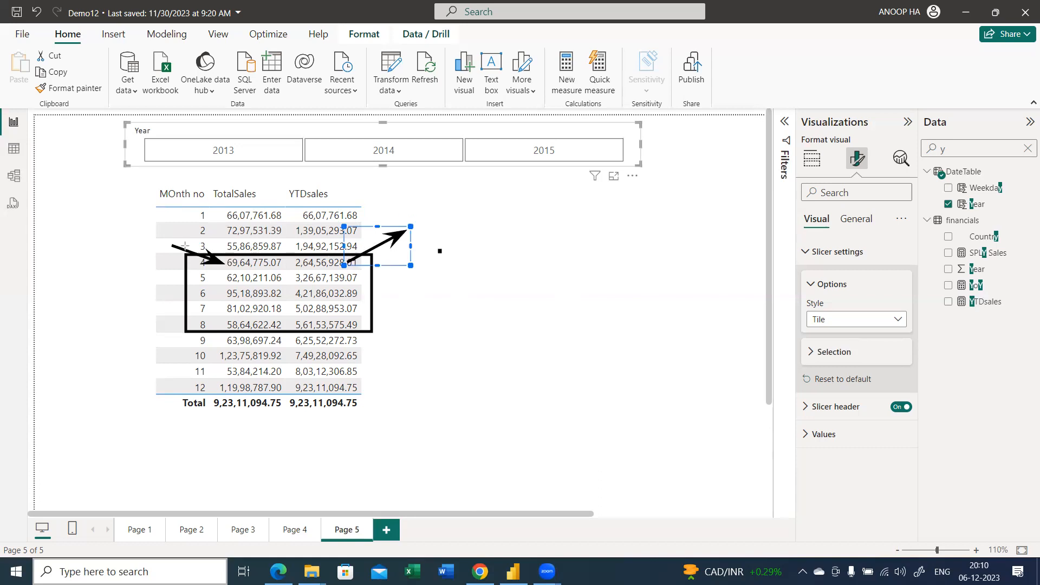
pyautogui.click(233, 209)
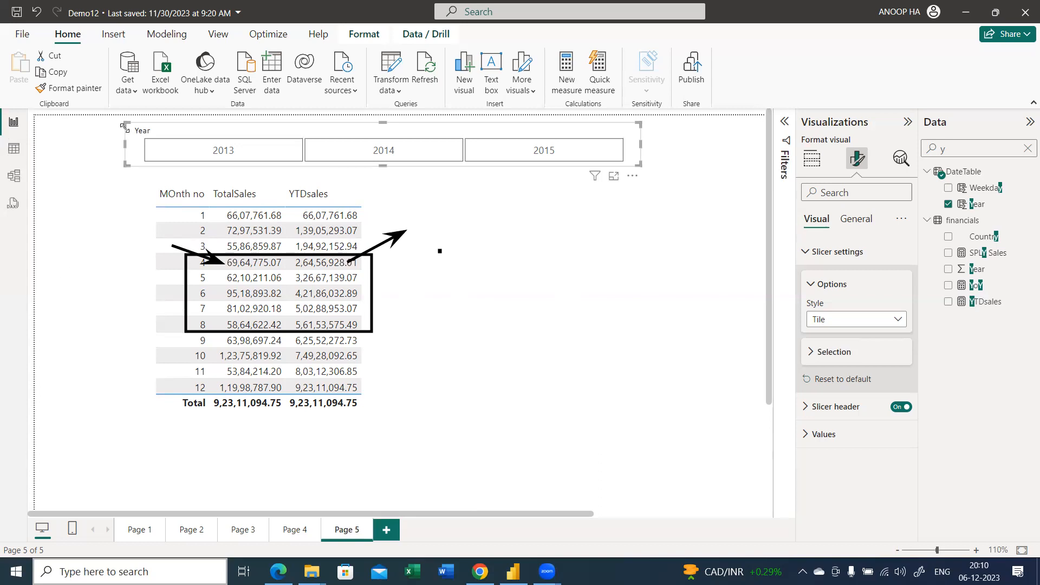
# Filter the Year slicer to 2013, briefly adding 2014 for comparison, and clear the field search and the page annotations
pyautogui.click(223, 155)
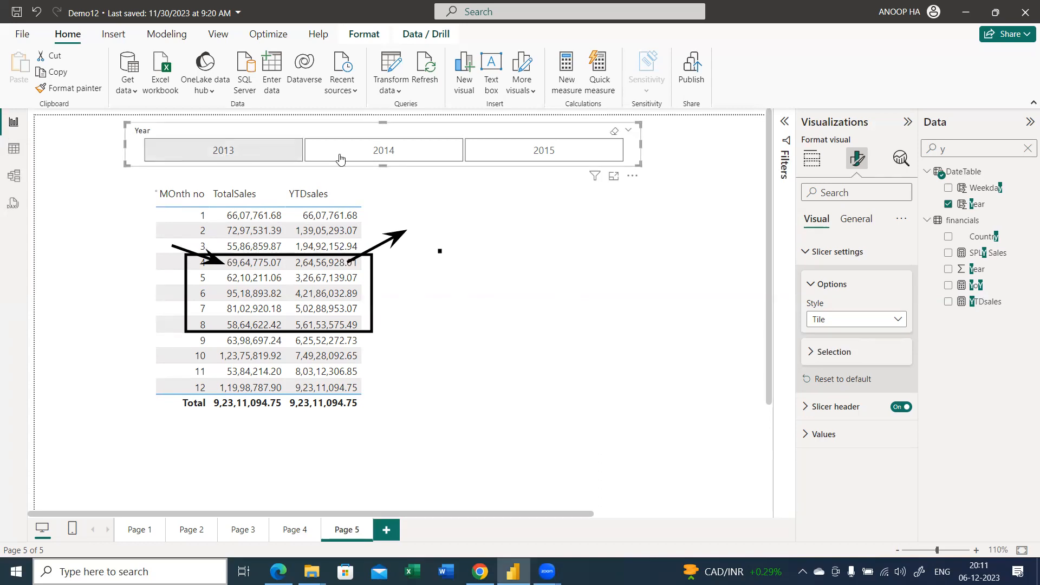
pyautogui.keyDown('ctrl'); pyautogui.click(390, 158); pyautogui.keyUp('ctrl')
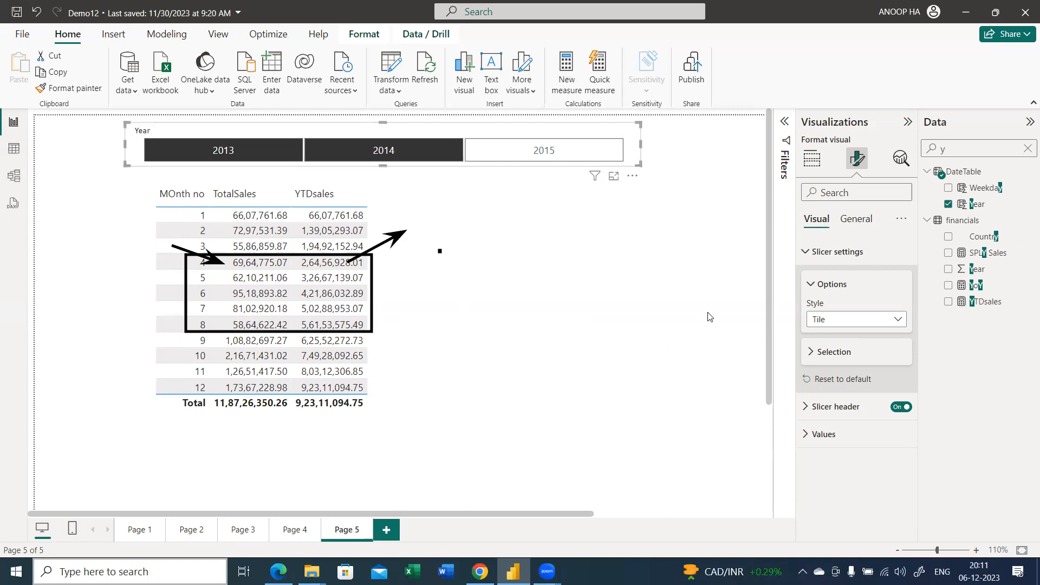
pyautogui.click(1027, 148)
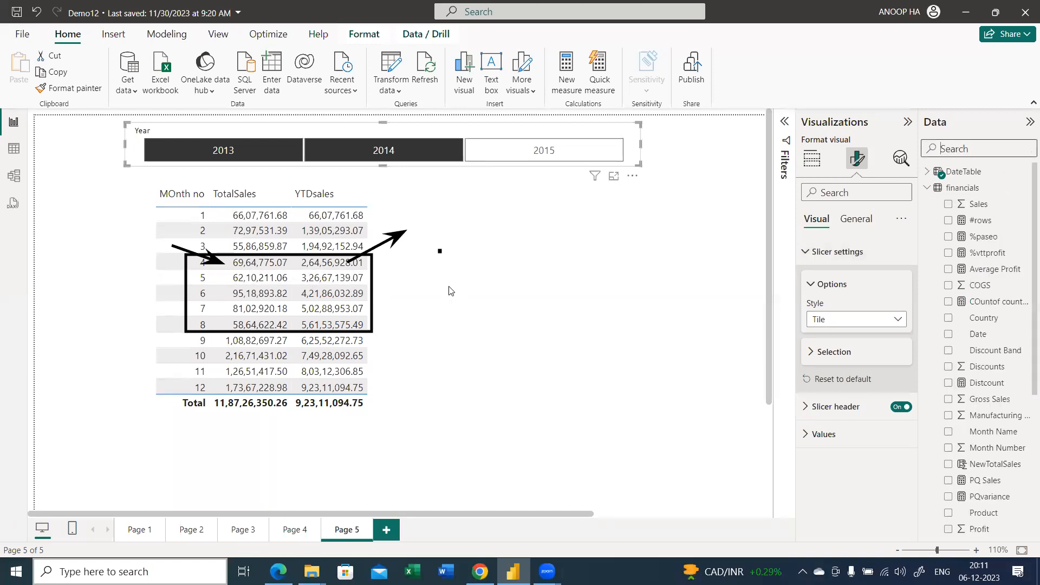
pyautogui.click(328, 150)
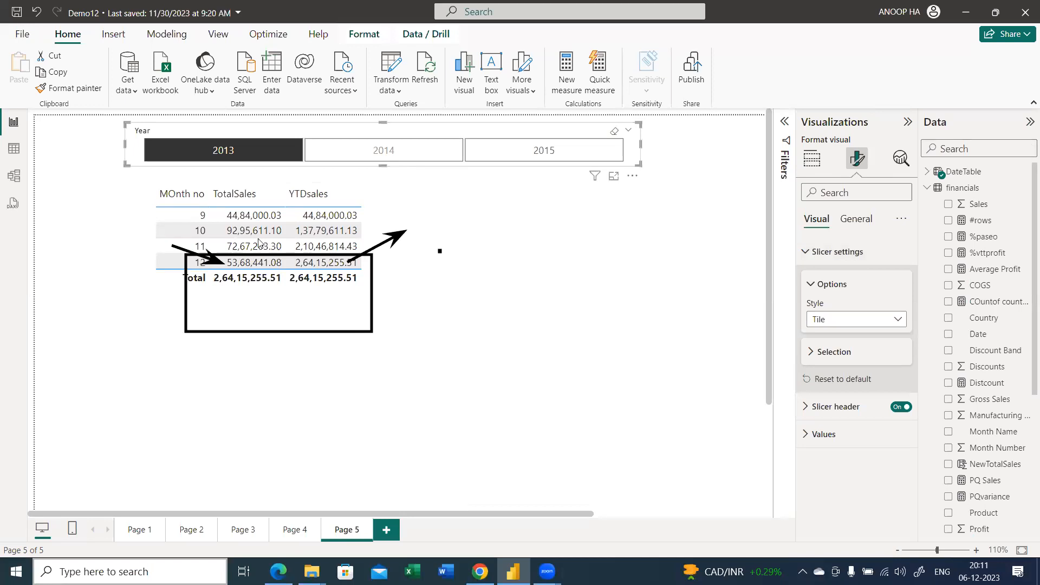
pyautogui.press('Escape')
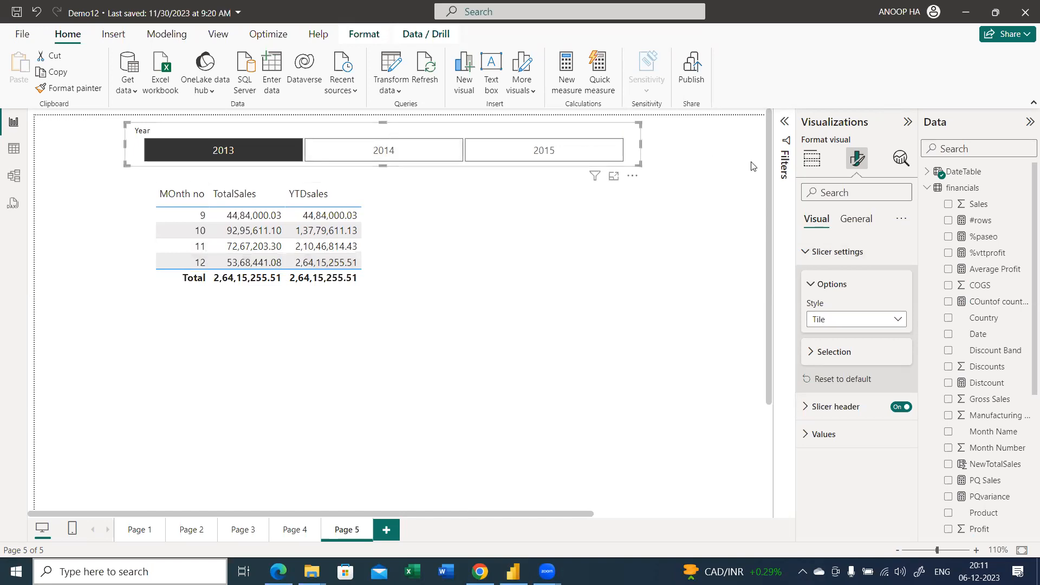
# Show the slicer's Selection settings, view 2013 and 2014 together, and filter the table to each year alone, ending on 2014
pyautogui.click(861, 361)
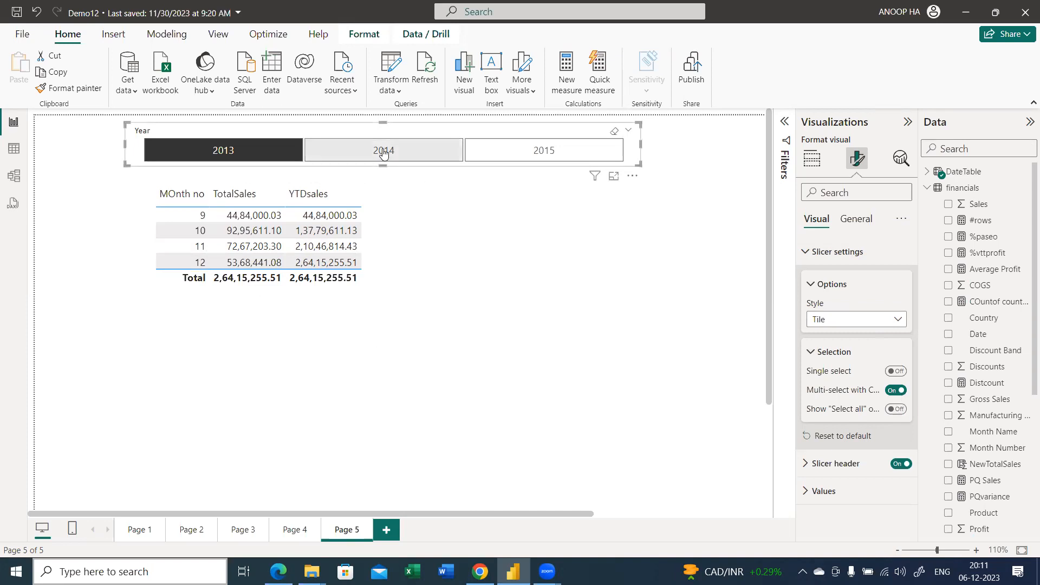
pyautogui.keyDown('ctrl'); pyautogui.click(367, 157); pyautogui.keyUp('ctrl')
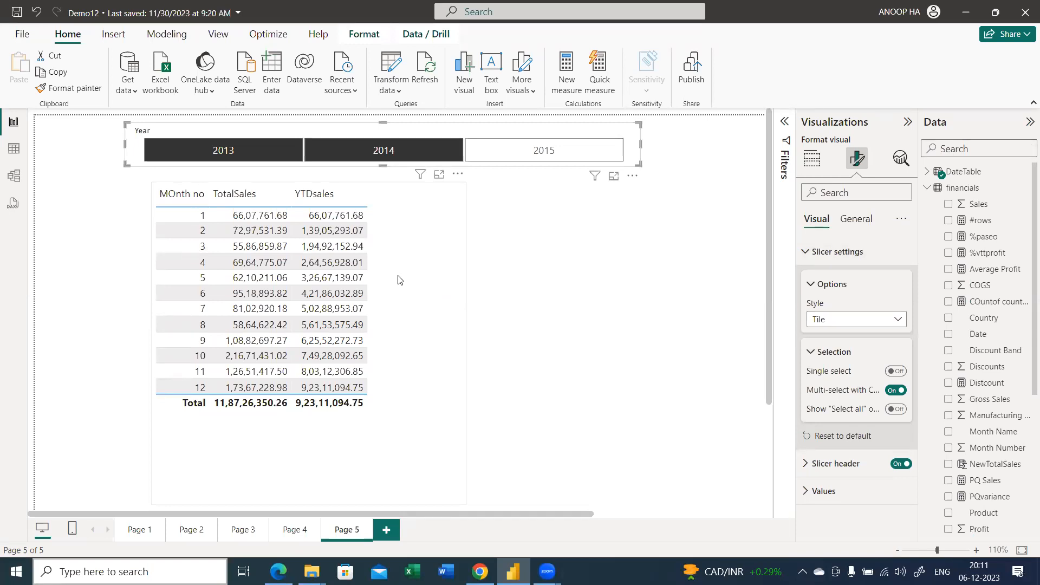
pyautogui.click(246, 157)
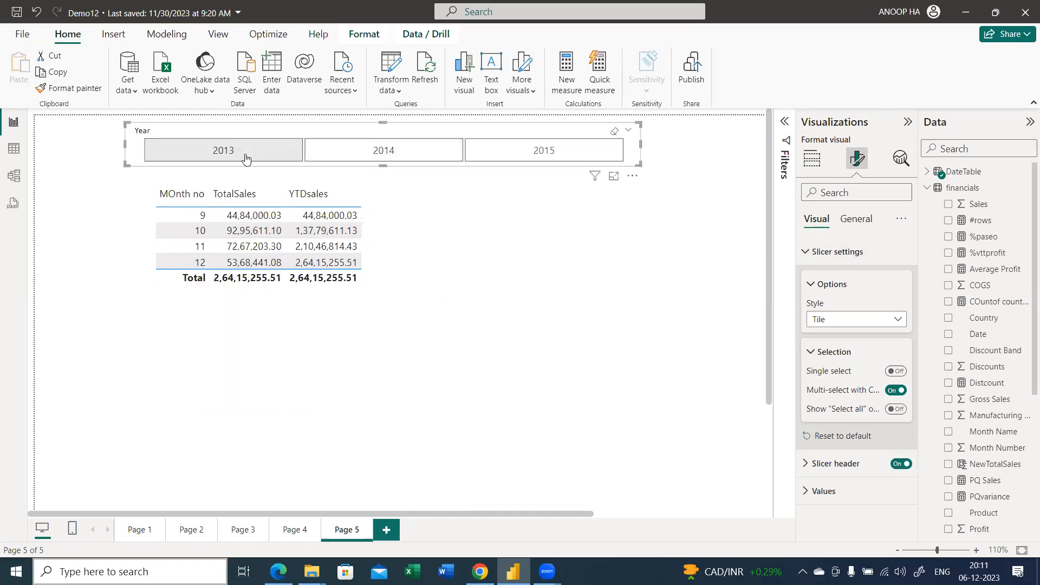
pyautogui.click(375, 158)
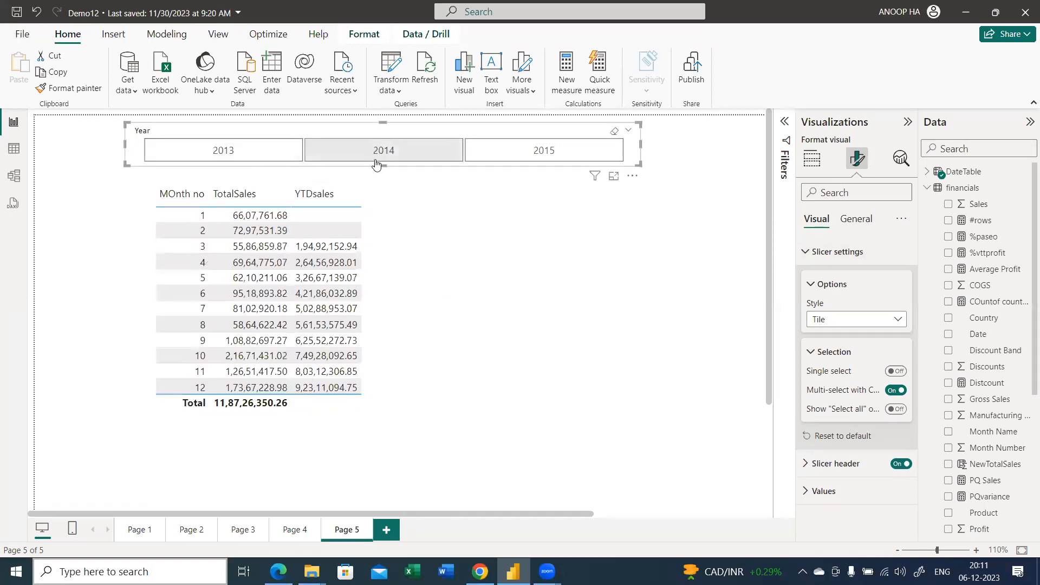
# Alternate the Year slicer between 2013 and 2014, ending on 2014, to compare the monthly TotalSales and YTDsales values
pyautogui.click(250, 160)
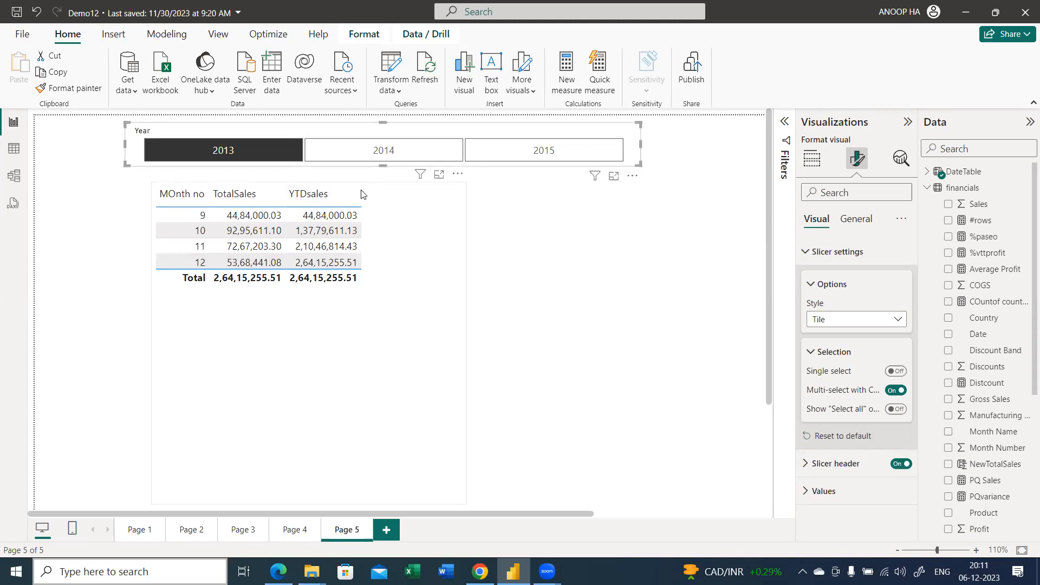
pyautogui.click(362, 154)
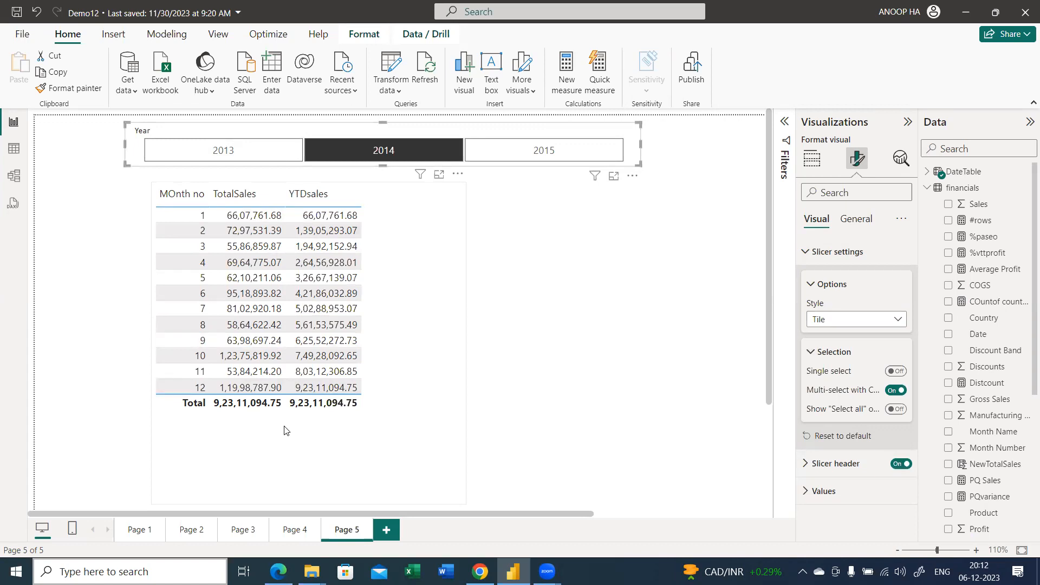
pyautogui.click(223, 150)
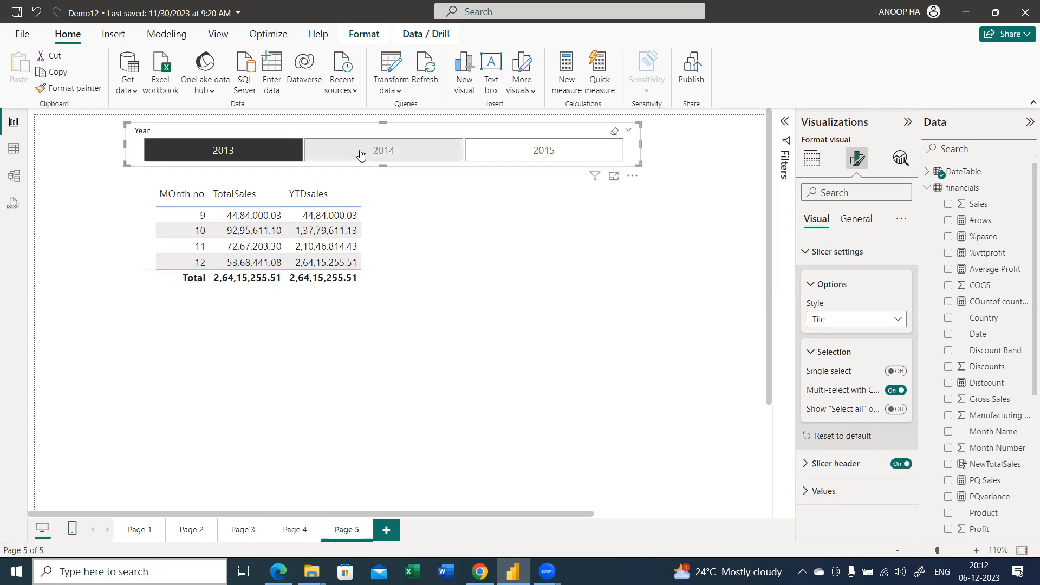
pyautogui.click(381, 152)
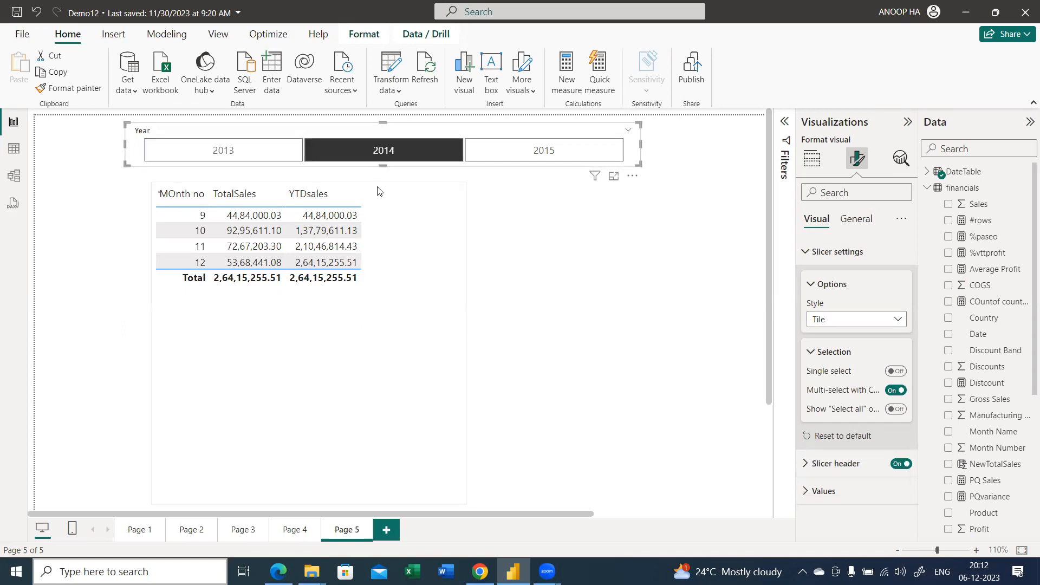
# Create a new measure in the financials table with the opening formula QTDSales=TOTALQTD([TotalSales]
pyautogui.click(928, 188)
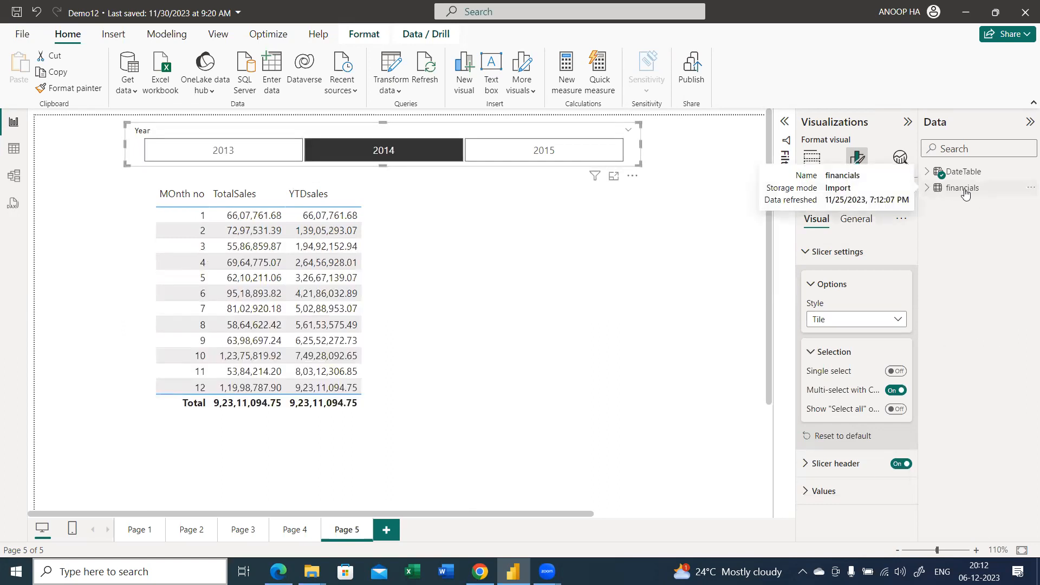
pyautogui.rightClick(965, 194)
pyautogui.click(541, 240)
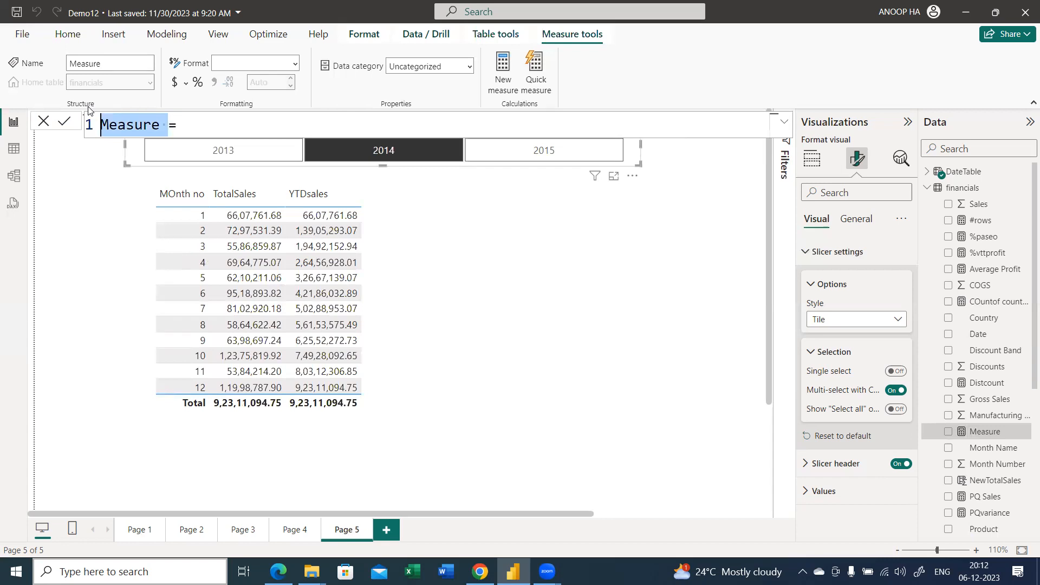
pyautogui.write('QTD=')
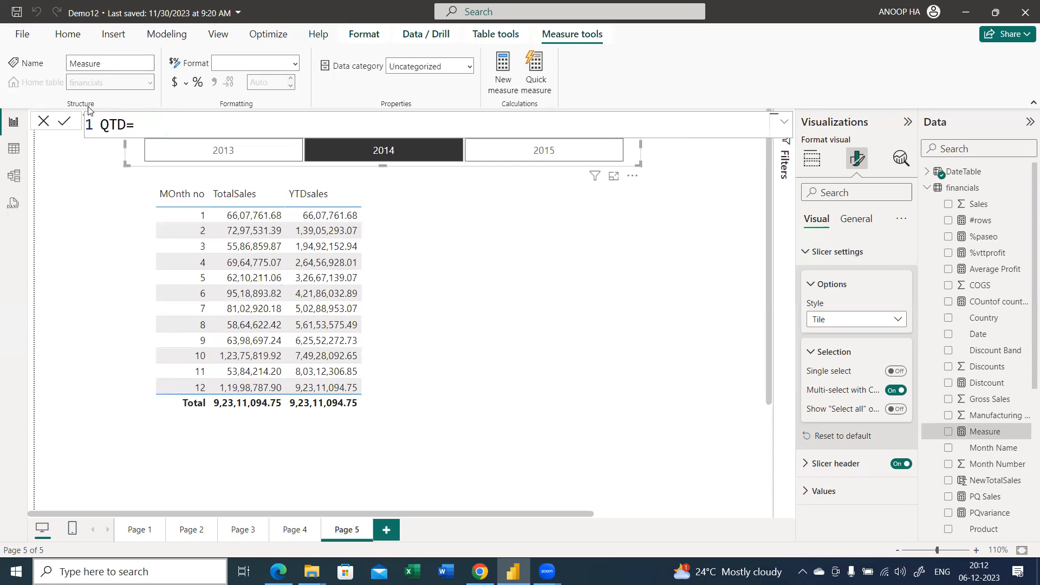
pyautogui.press('BackSpace')
pyautogui.write('Sales=tot')
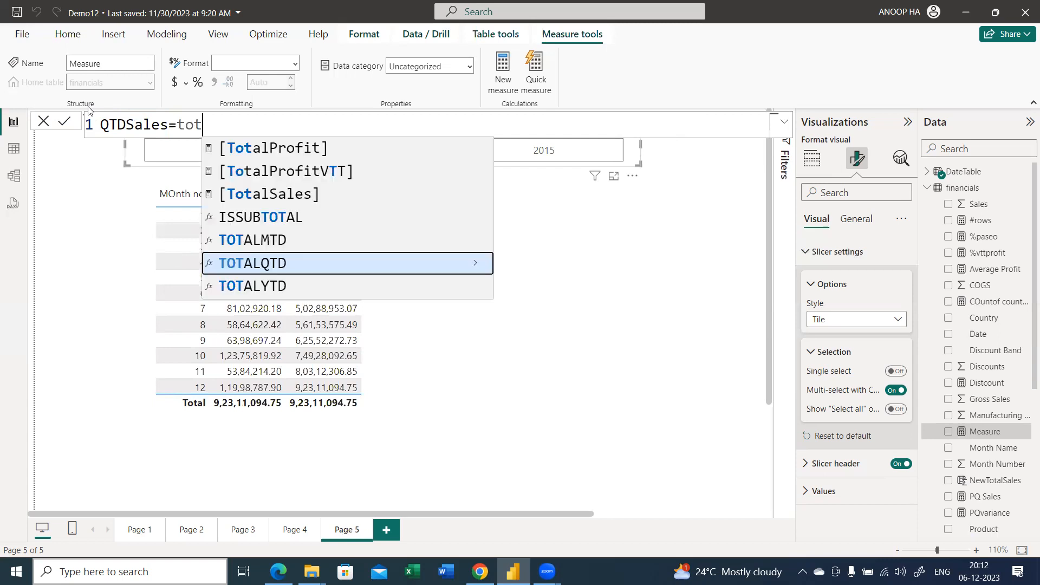
pyautogui.press('Tab')
pyautogui.write('tot')
pyautogui.press('Tab')
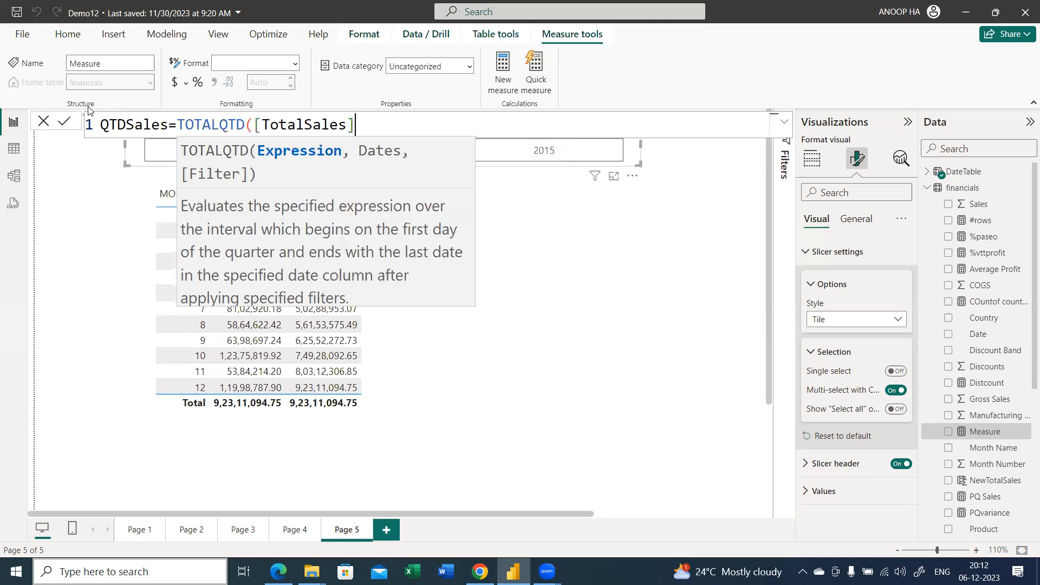
# Complete the TOTALQTD formula with DateTable[Date] as the dates argument, close the parenthesis, and commit the QTDSales measure
pyautogui.write(',')
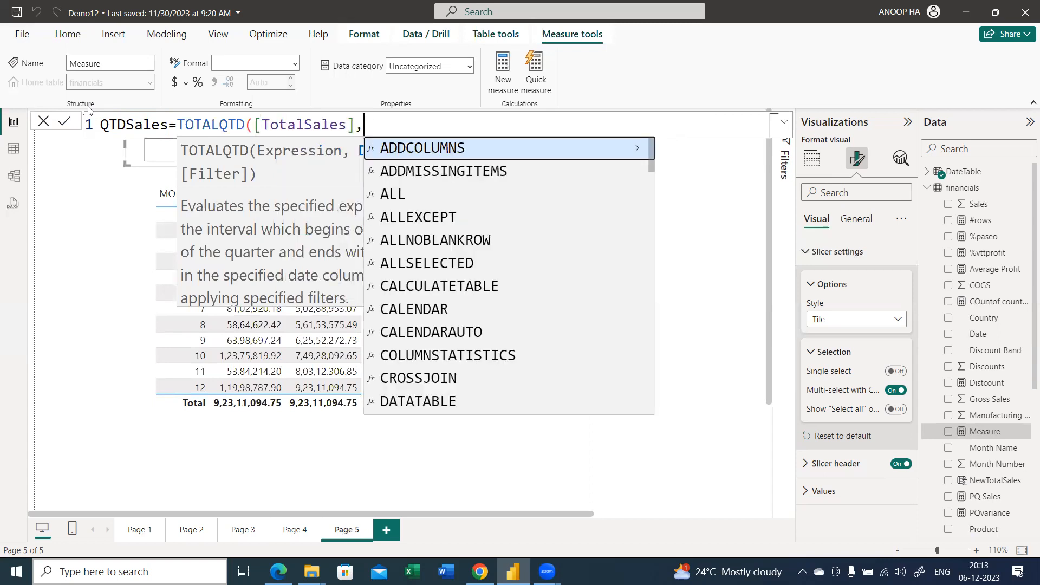
pyautogui.write('date')
pyautogui.press('Down')
pyautogui.press('Down')
pyautogui.press('Down')
pyautogui.press('Down')
pyautogui.press('Down')
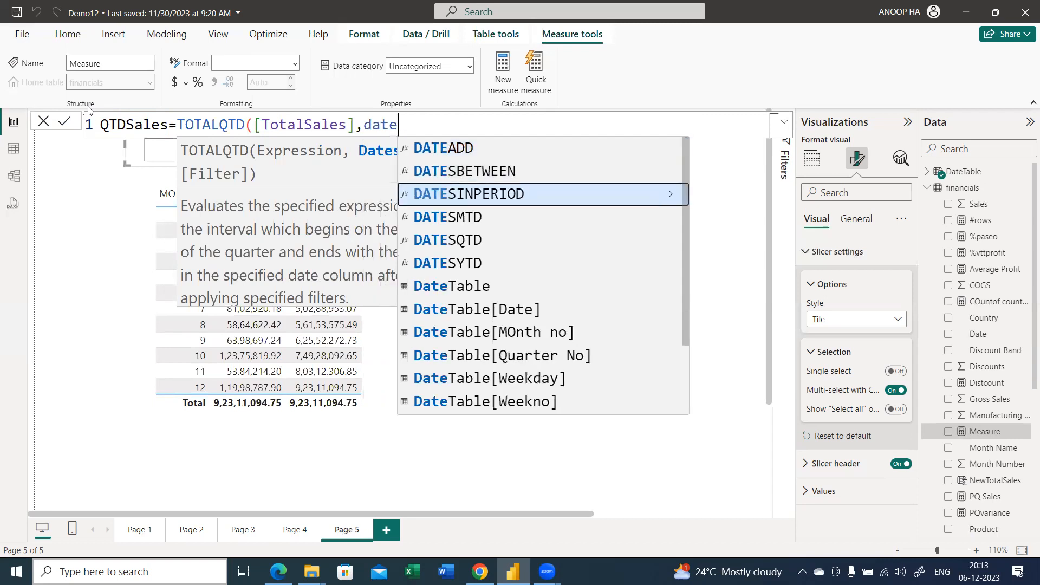
pyautogui.press('Down')
pyautogui.press('Down')
pyautogui.press('Tab')
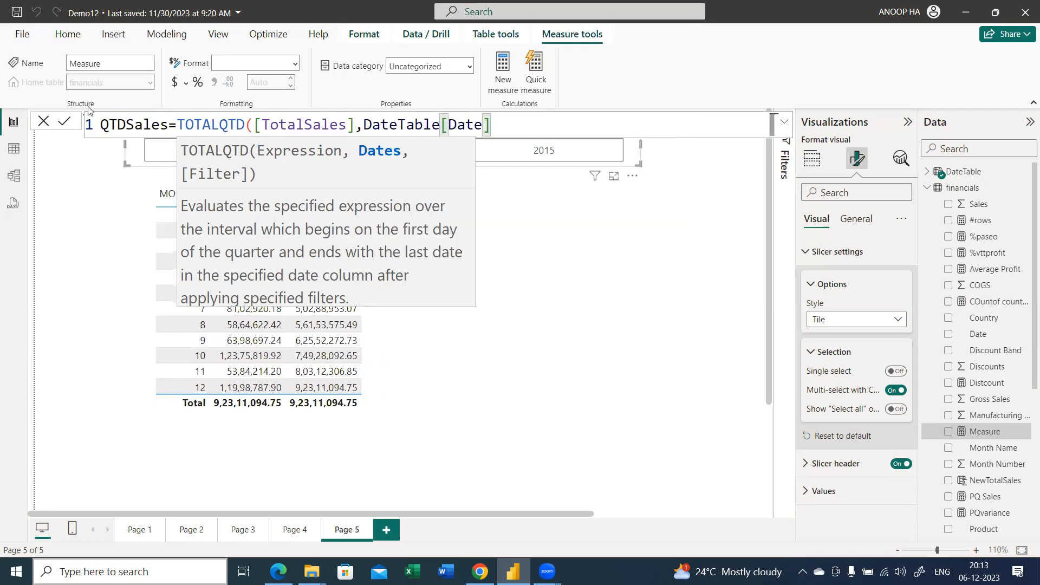
pyautogui.write(')')
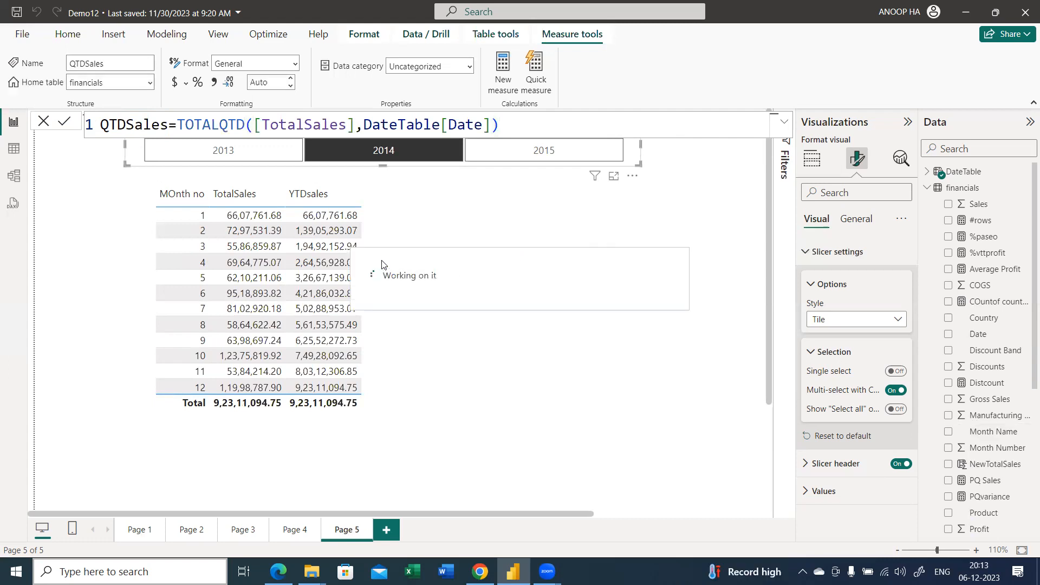
# Find the QTDSales measure by searching the fields for qtd and add it to the monthly sales table visual
pyautogui.click(388, 230)
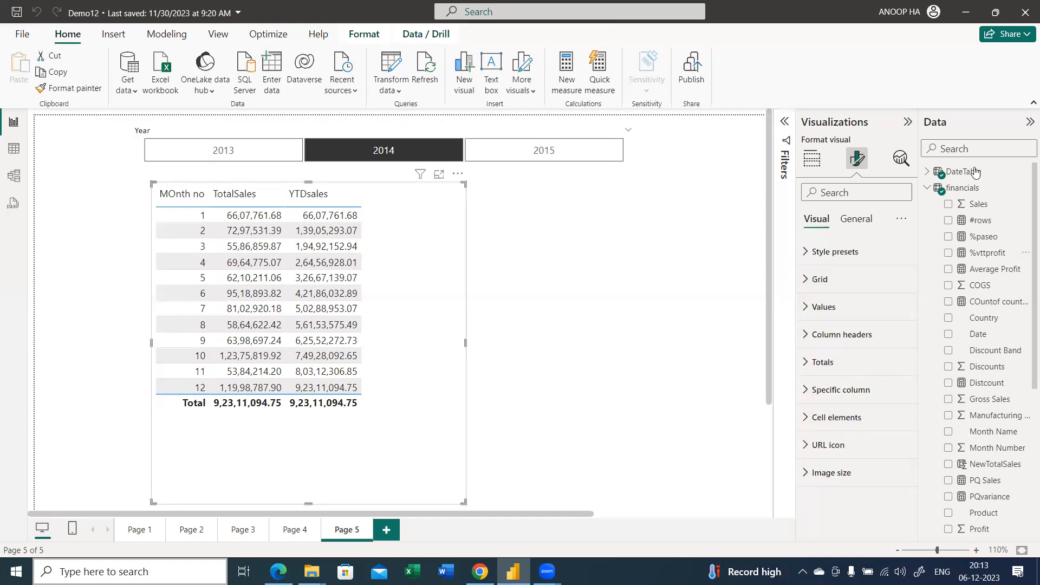
pyautogui.click(968, 150)
pyautogui.write('qtd')
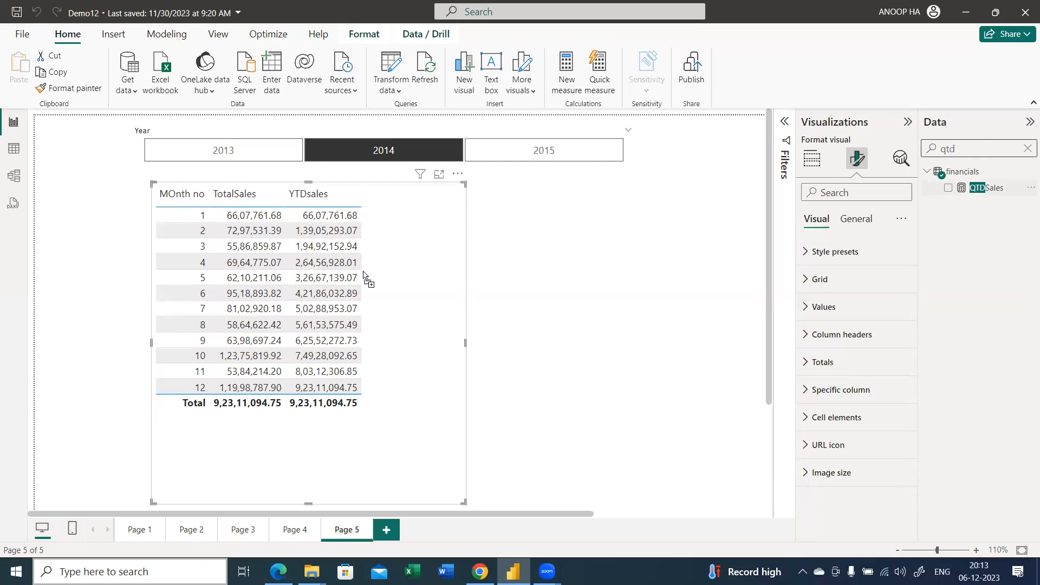
pyautogui.moveTo(364, 277); pyautogui.dragTo(425, 264)
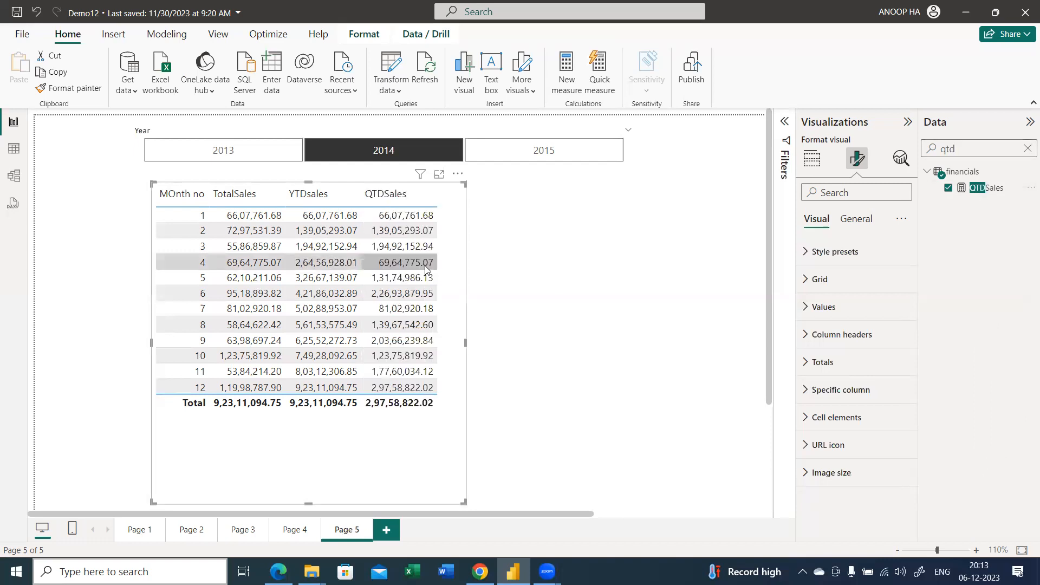
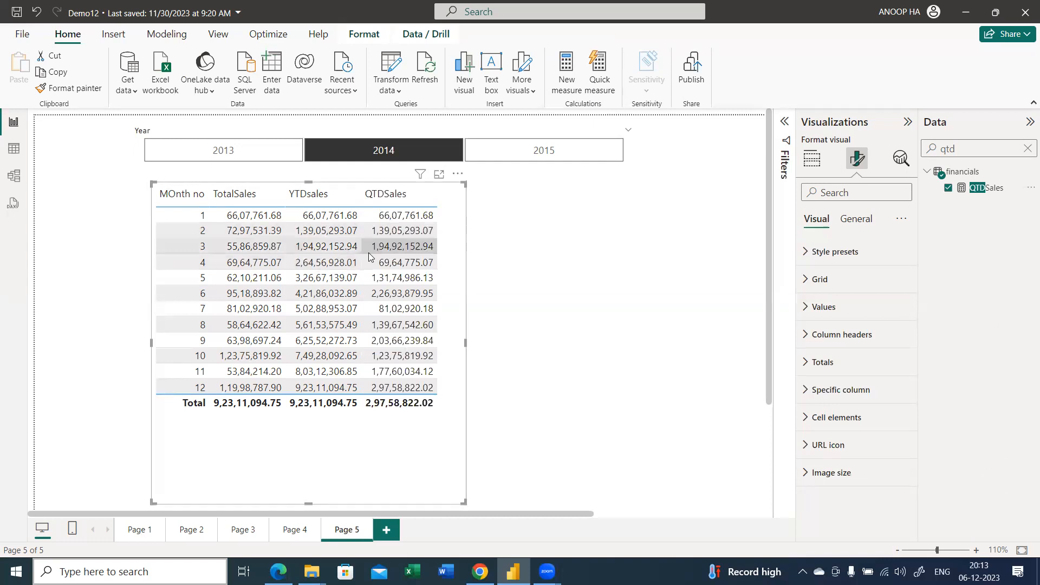
# Clear the field search and widen the sales table visual
pyautogui.click(1027, 149)
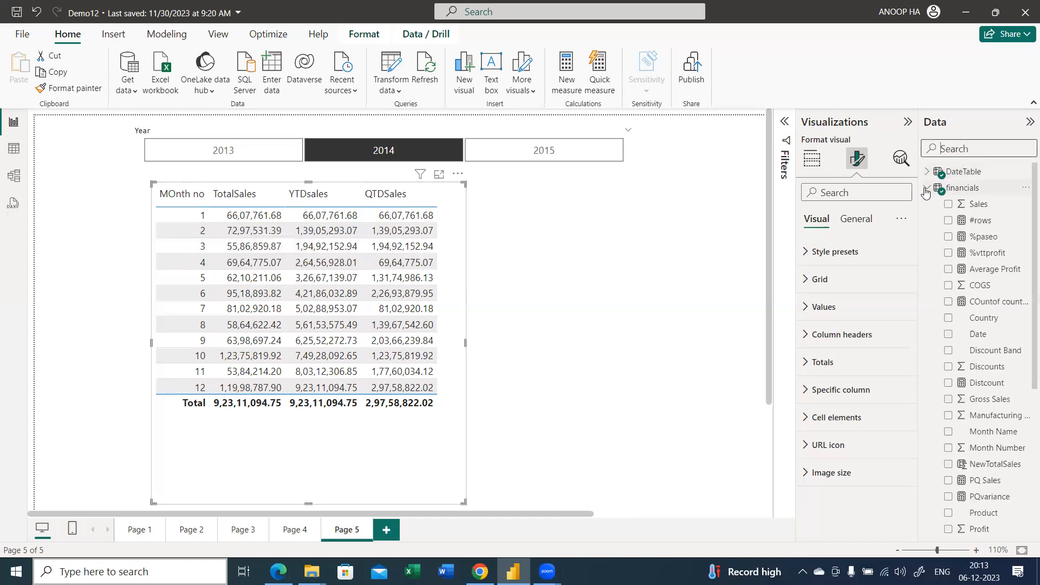
pyautogui.click(694, 234)
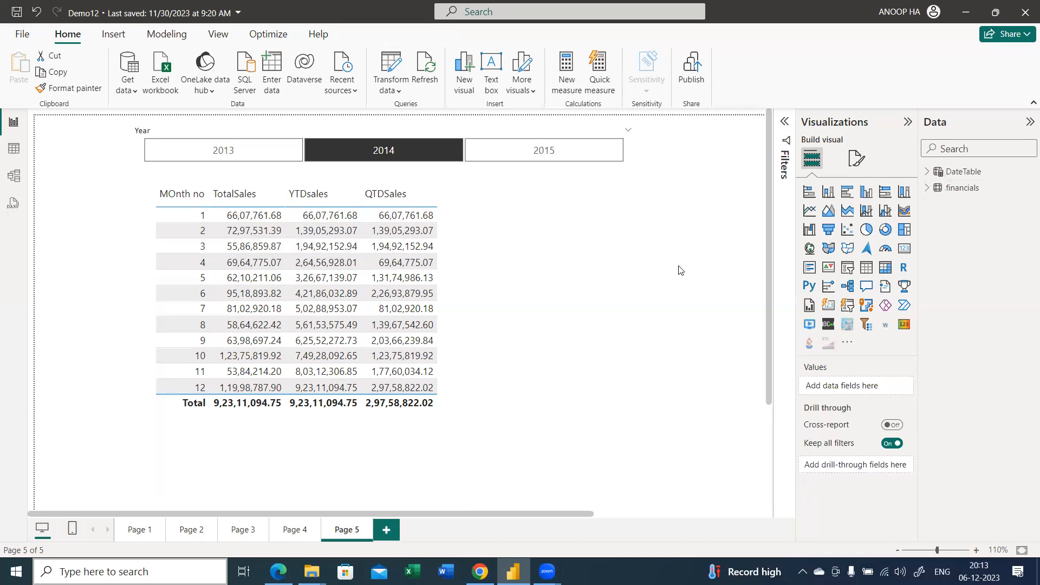
pyautogui.click(463, 279)
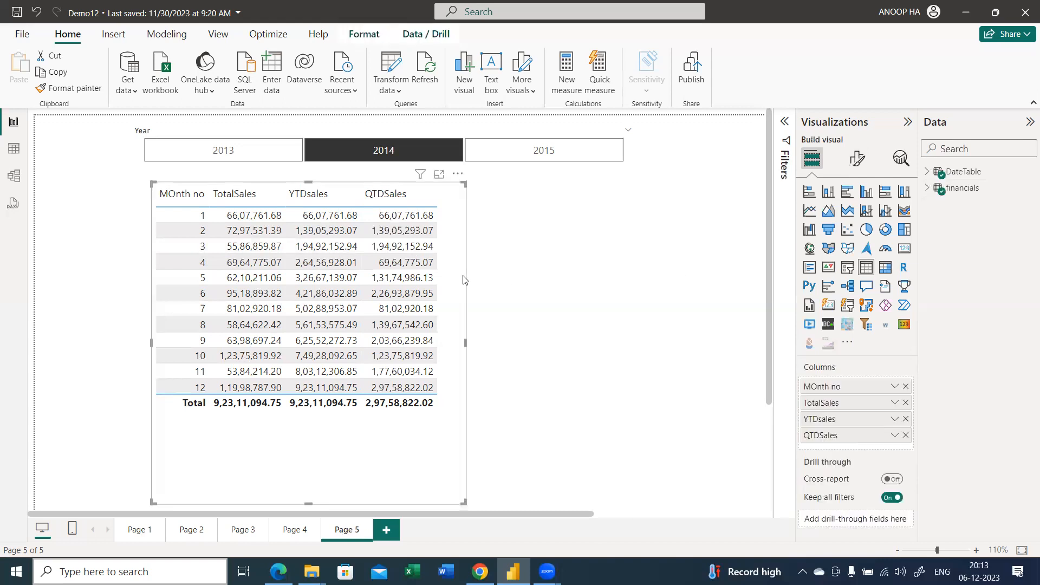
pyautogui.moveTo(465, 341); pyautogui.dragTo(573, 364)
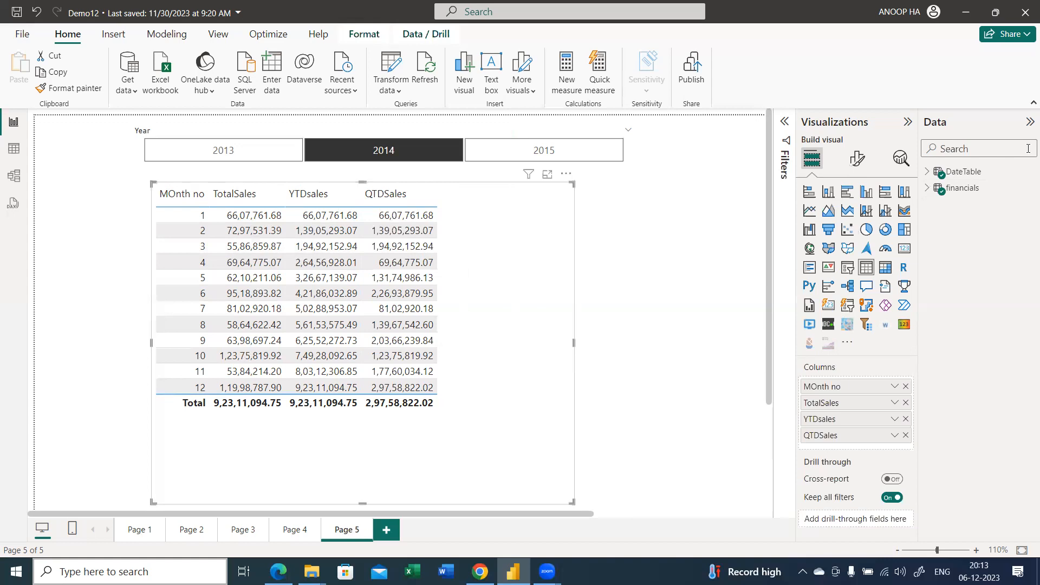
# Replace the table's MOnth no column with the Weekday field as the first column, and toggle the Year slicer's 2014 selection off and on
pyautogui.click(963, 148)
pyautogui.click(905, 386)
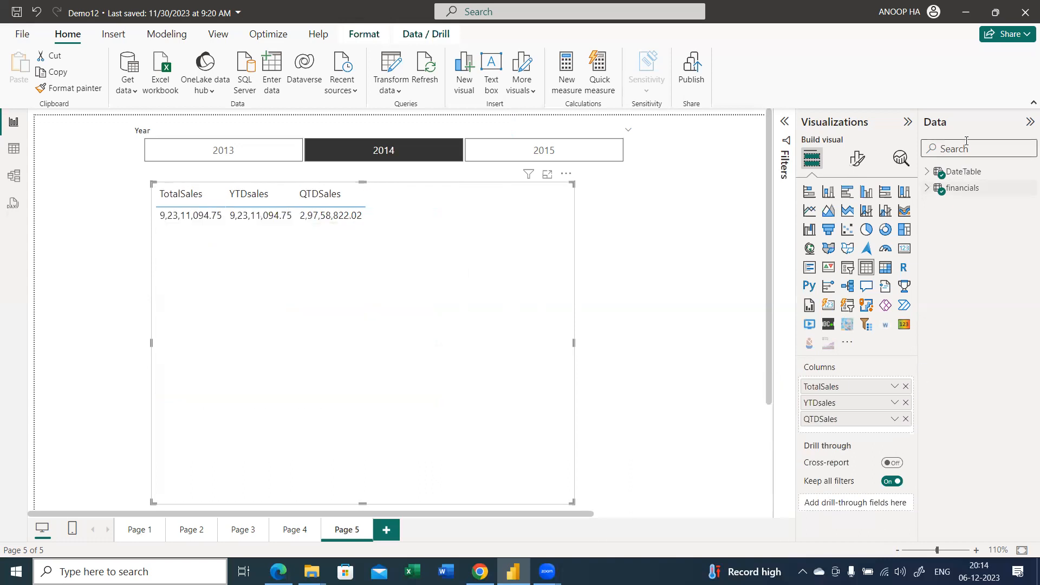
pyautogui.write('day')
pyautogui.moveTo(980, 188); pyautogui.dragTo(858, 374)
pyautogui.moveTo(833, 435); pyautogui.dragTo(834, 385)
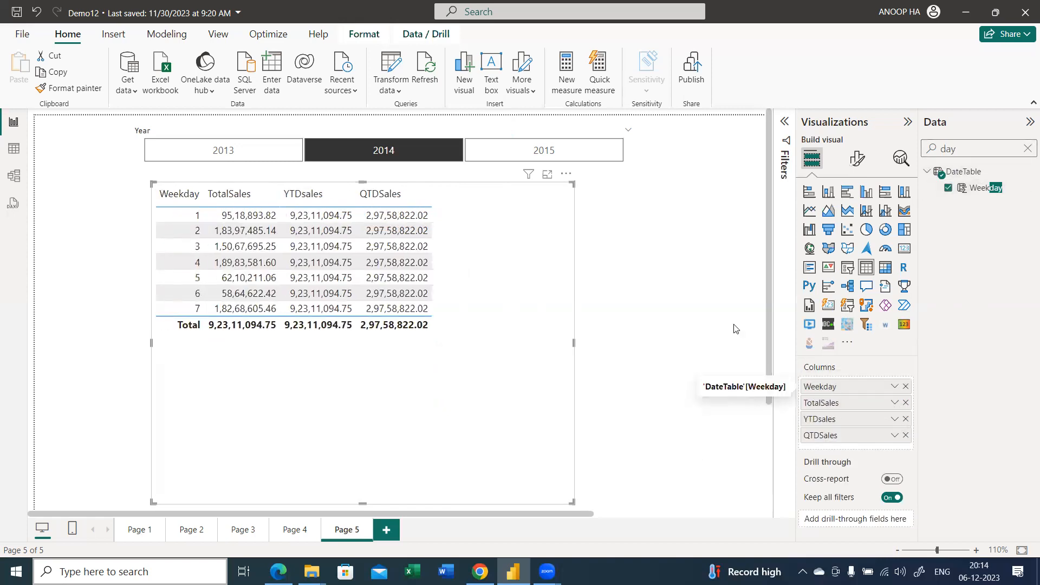
pyautogui.click(347, 150)
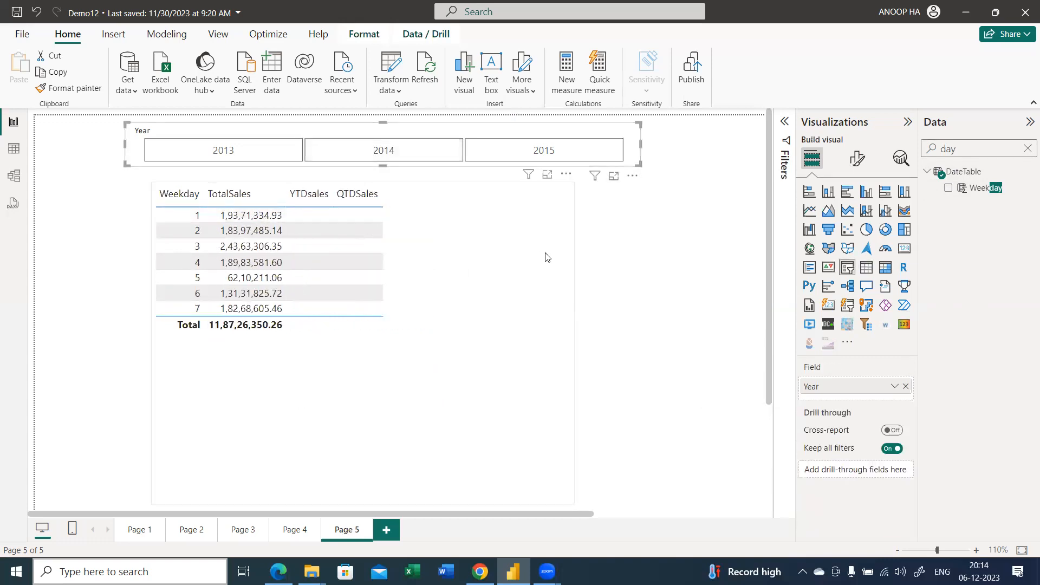
pyautogui.click(405, 156)
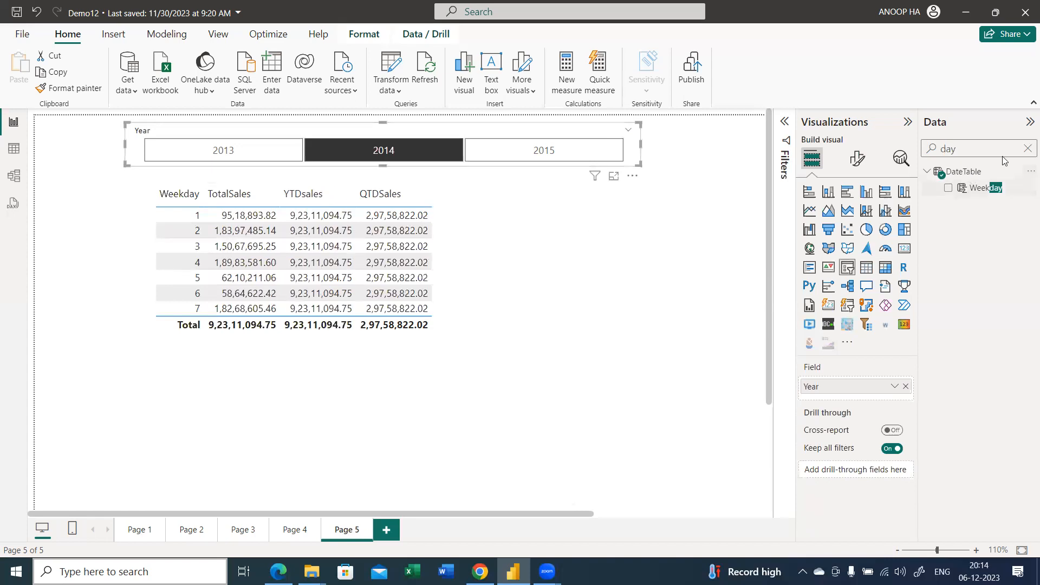
# Search the fields for date, add DateTable's Date as the first column of the sales table, and remove Weekday
pyautogui.click(1027, 149)
pyautogui.write('date')
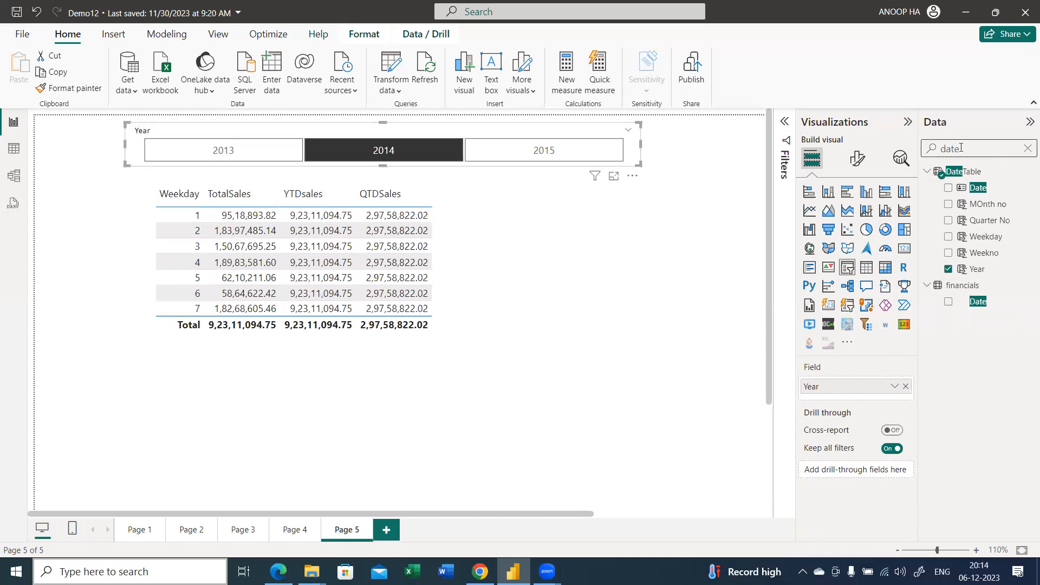
pyautogui.moveTo(977, 187); pyautogui.dragTo(298, 217)
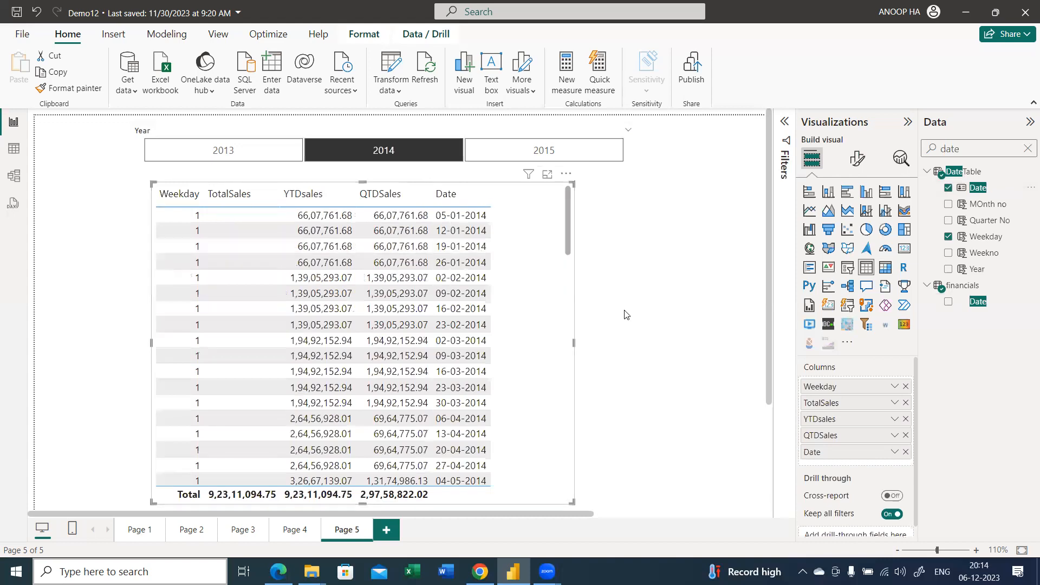
pyautogui.moveTo(825, 421); pyautogui.dragTo(837, 390)
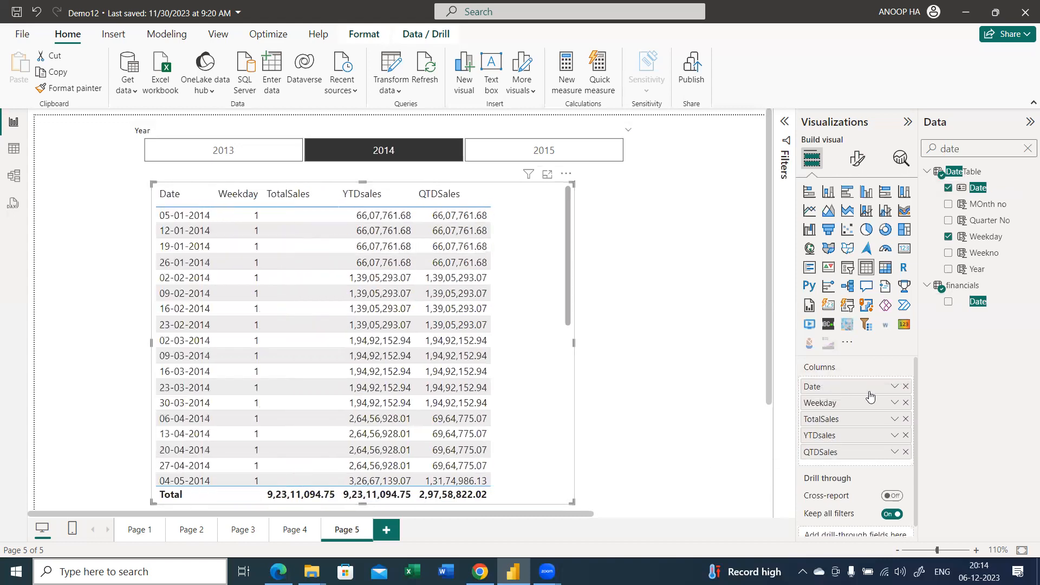
pyautogui.click(905, 403)
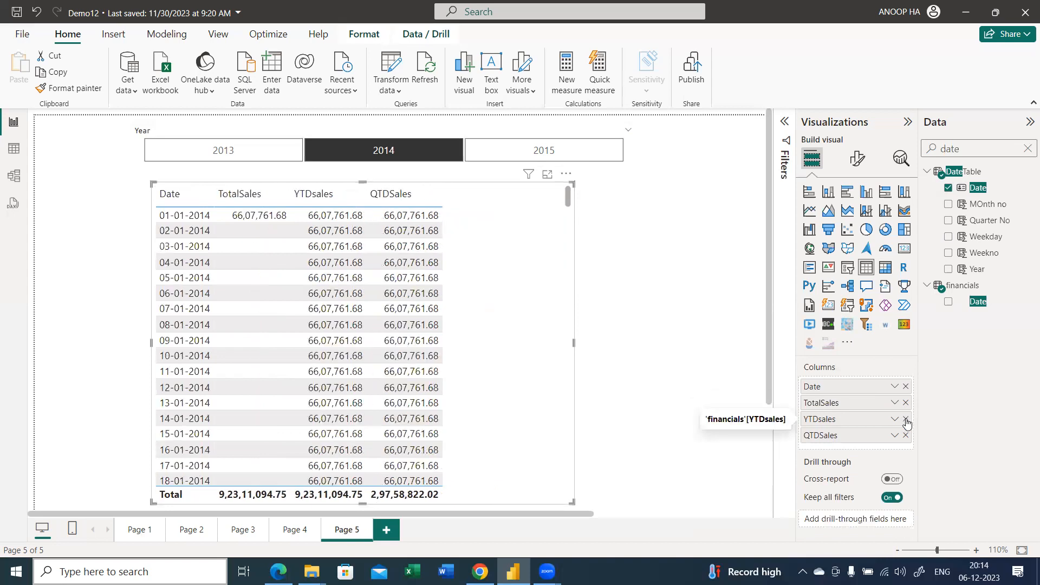
# Remove the YTDsales and QTDSales measures from the sales table and review the remaining rows
pyautogui.click(906, 419)
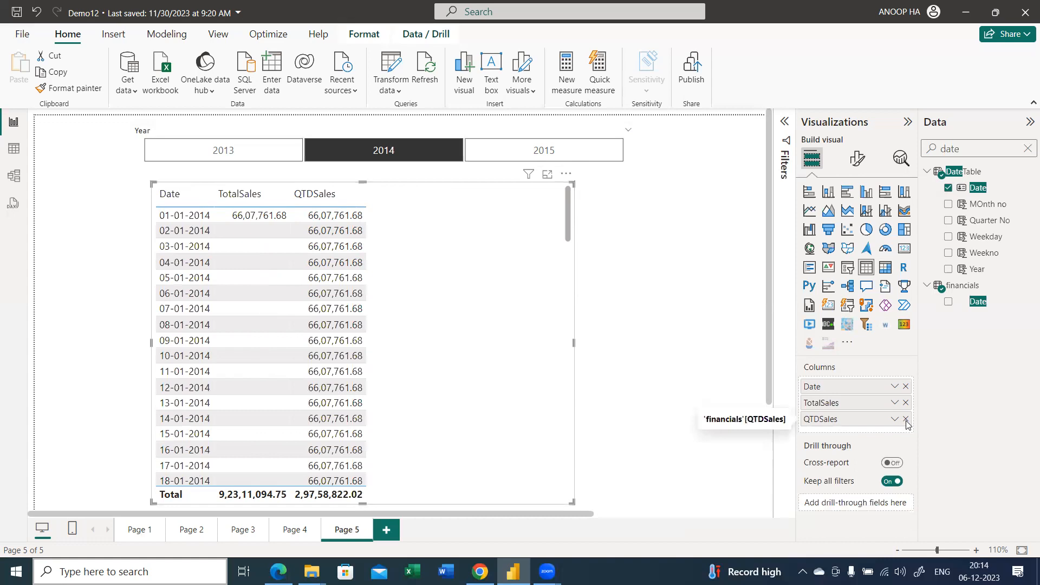
pyautogui.click(907, 422)
pyautogui.scroll(-2, 287, 264)
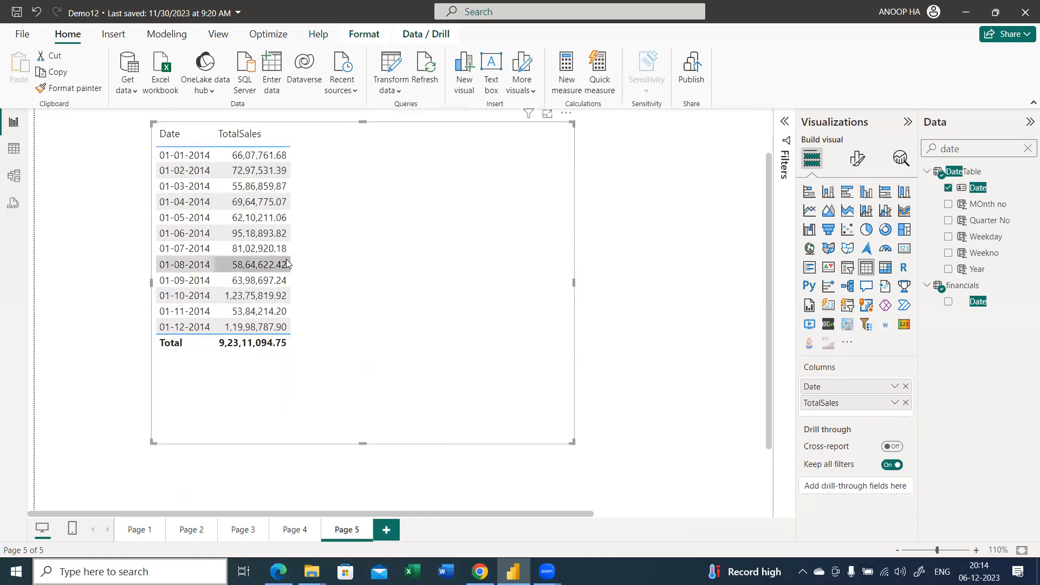
pyautogui.scroll(2, 286, 264)
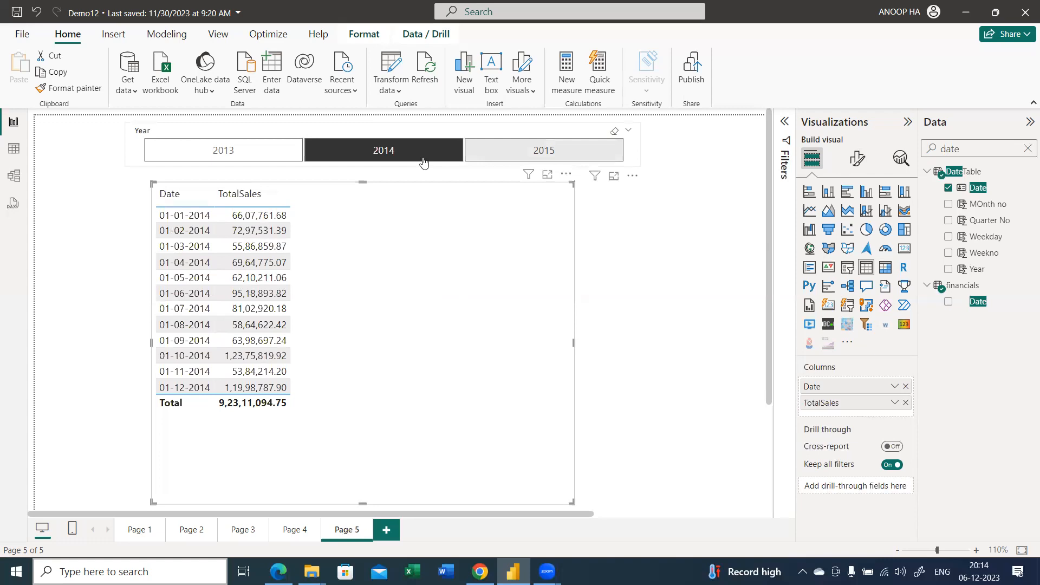
# Clear the 2014 selection in the Year slicer to list TotalSales by date across all years
pyautogui.click(347, 150)
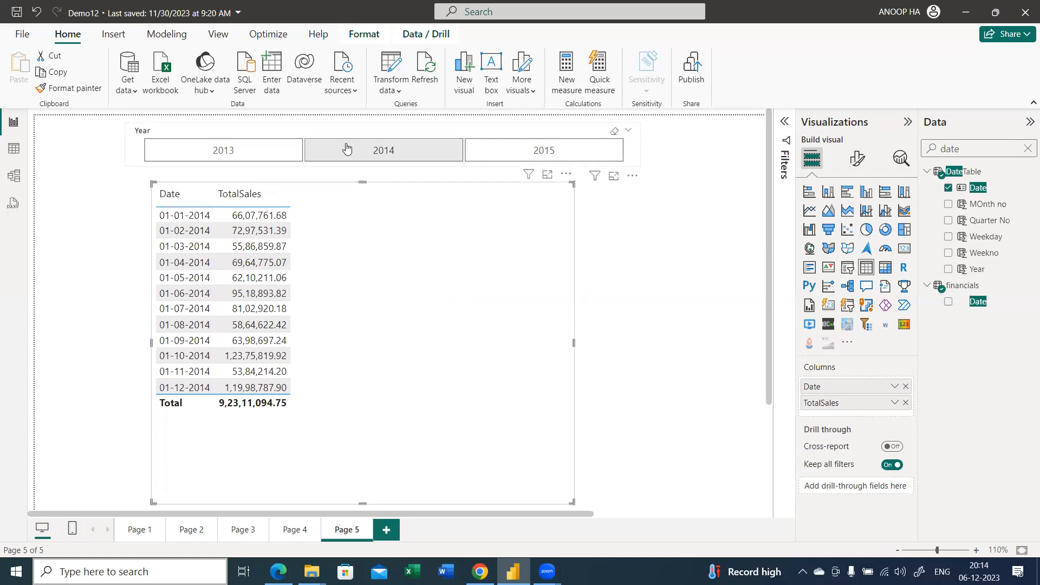
pyautogui.scroll(-3, 273, 292)
pyautogui.scroll(3, 273, 293)
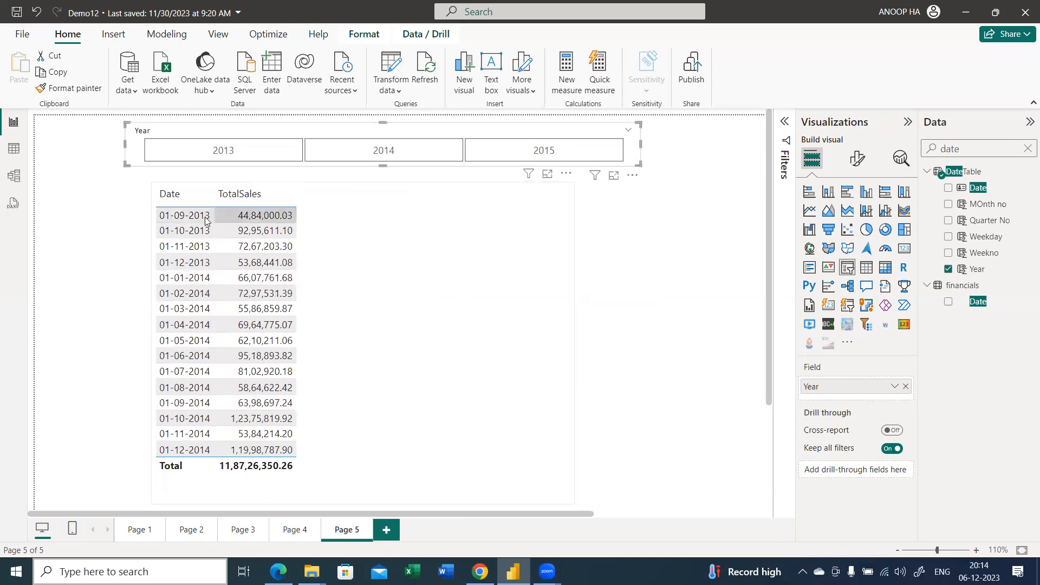
# Clear the field search and create a new measure in the financials table named MTDsales
pyautogui.click(1027, 149)
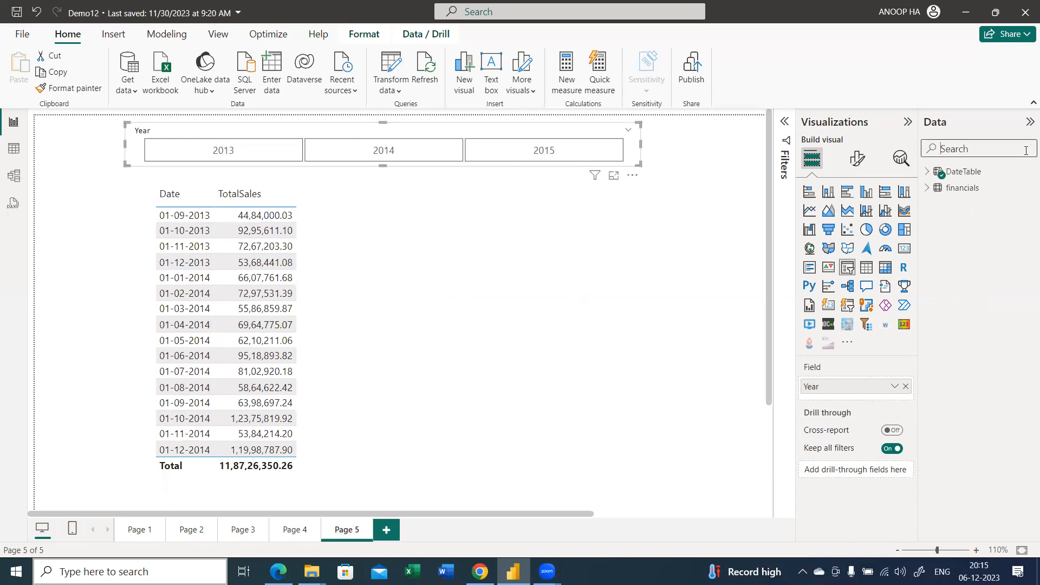
pyautogui.rightClick(971, 195)
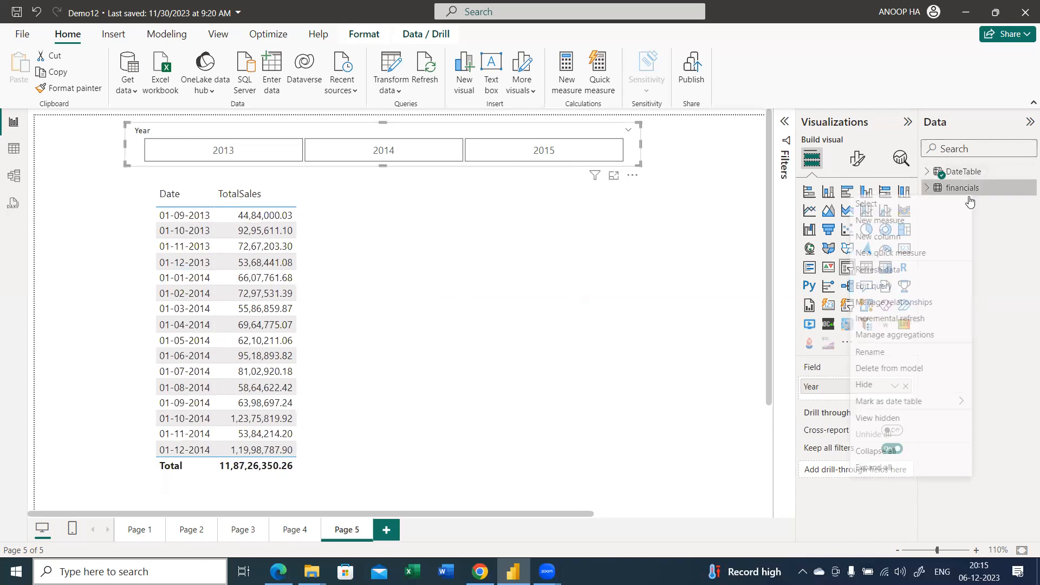
pyautogui.click(918, 222)
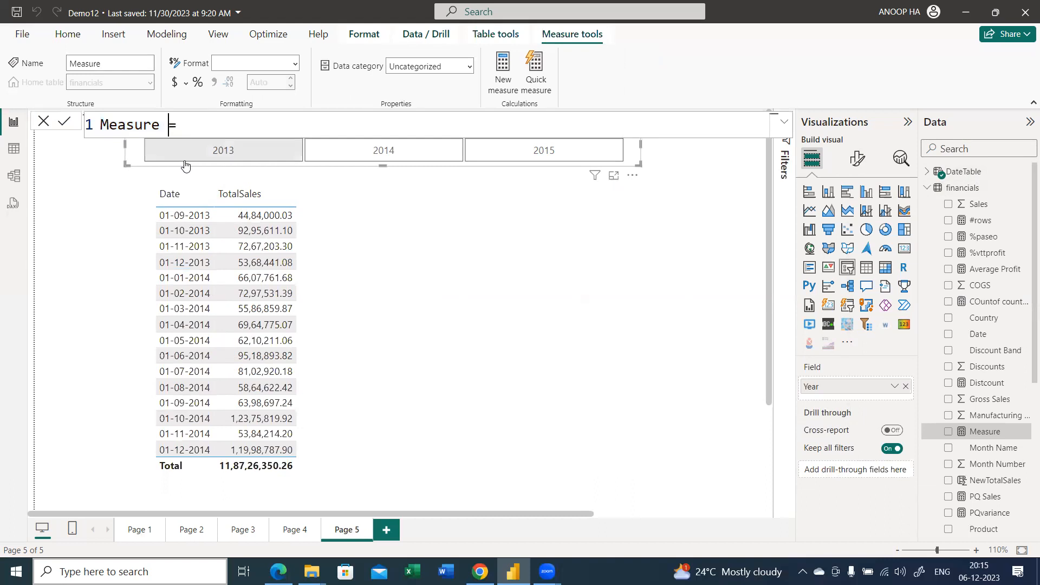
pyautogui.press('BackSpace')
pyautogui.press('BackSpace')
pyautogui.press('BackSpace')
pyautogui.press('BackSpace')
pyautogui.press('BackSpace')
pyautogui.press('BackSpace')
pyautogui.press('BackSpace')
pyautogui.write('TDsales=tot')
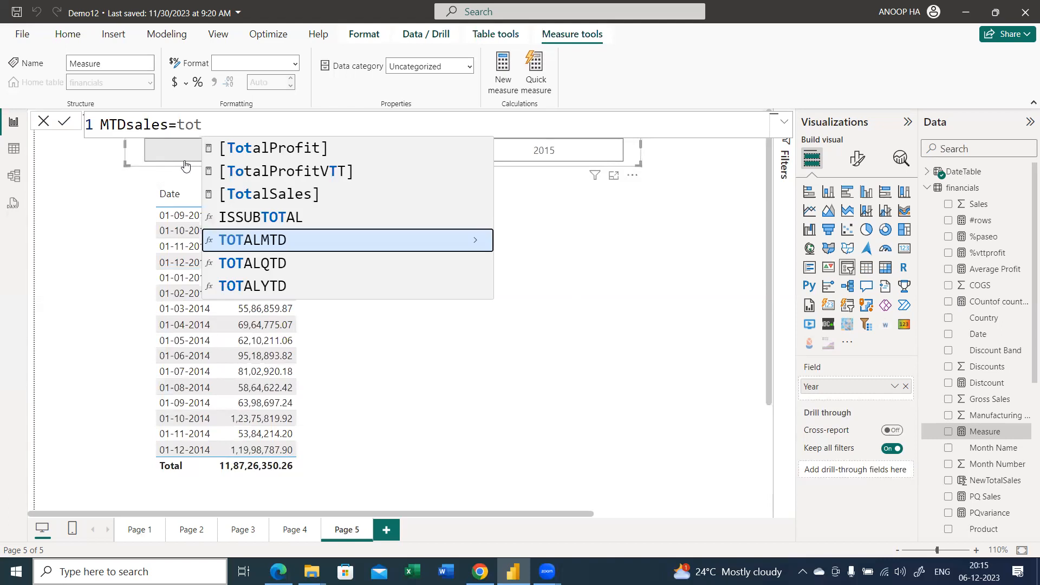
# Start the MTDsales formula with TOTALMTD, using the [TotalSales] measure as its expression
pyautogui.press('Tab')
pyautogui.write('tot')
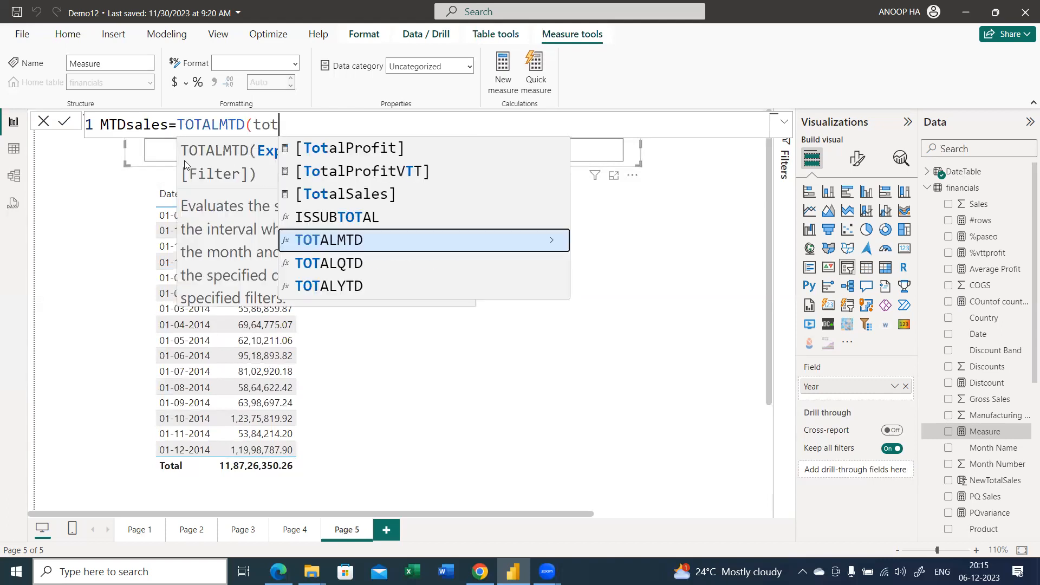
pyautogui.press('Up')
pyautogui.press('Up')
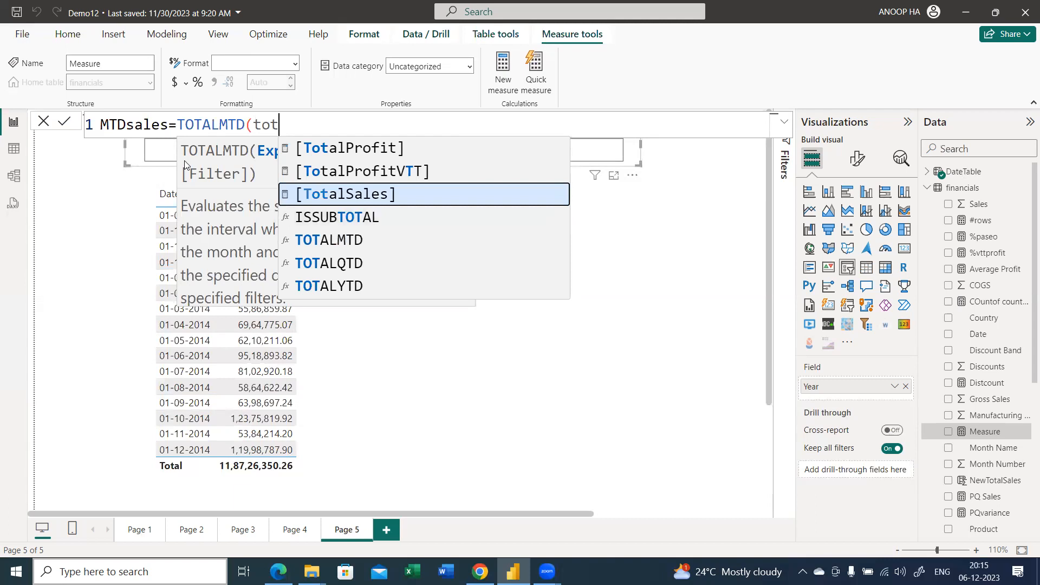
pyautogui.press('Tab')
pyautogui.write(',')
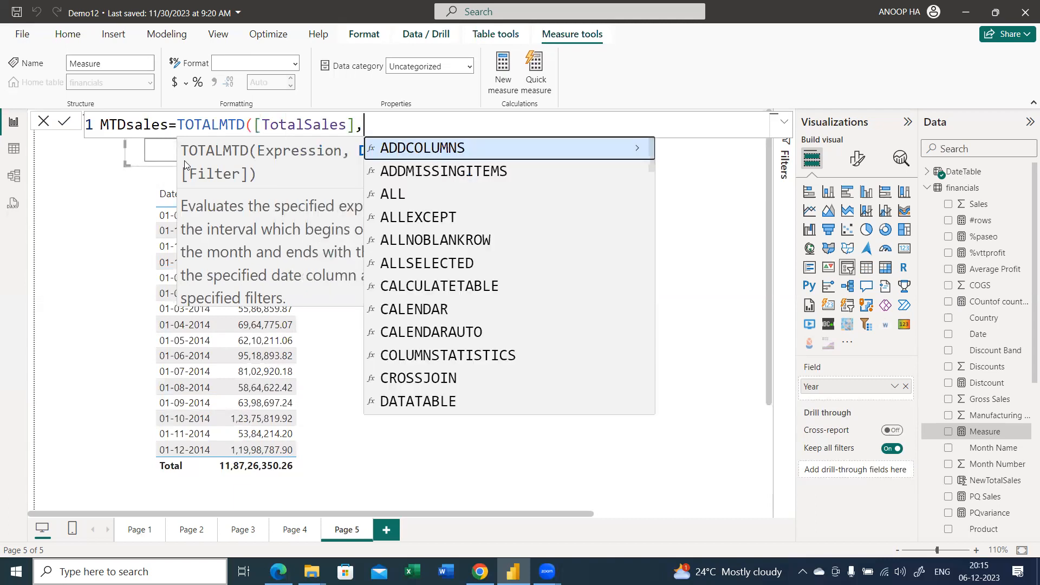
pyautogui.write('date')
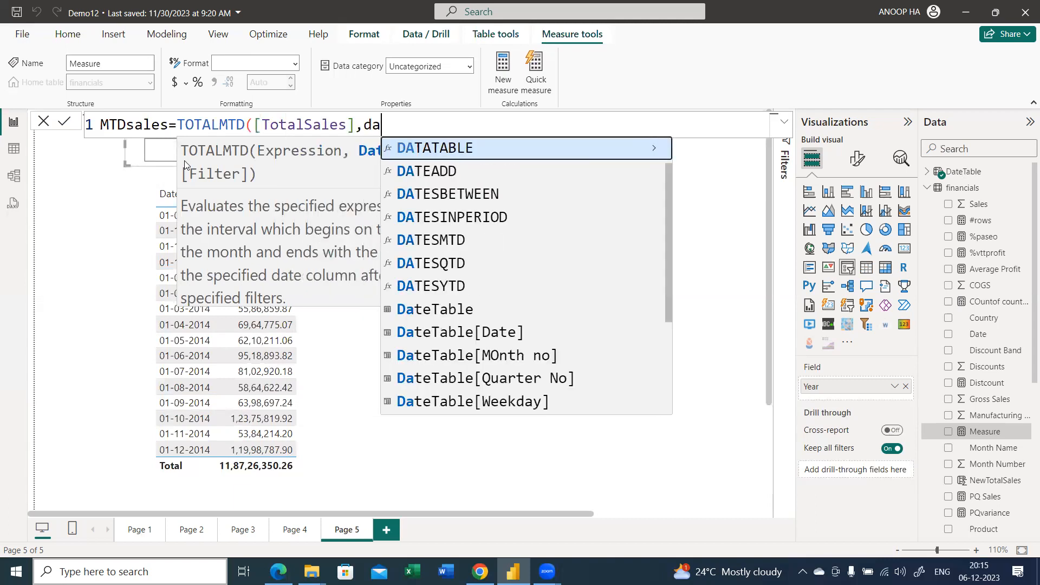
# Supply DateTable[Date] as the dates argument of TOTALMTD, close the parenthesis, and commit the MTDsales measure
pyautogui.press('Down')
pyautogui.press('Down')
pyautogui.press('Down')
pyautogui.press('Down')
pyautogui.press('Down')
pyautogui.press('Down')
pyautogui.press('Down')
pyautogui.press('Tab')
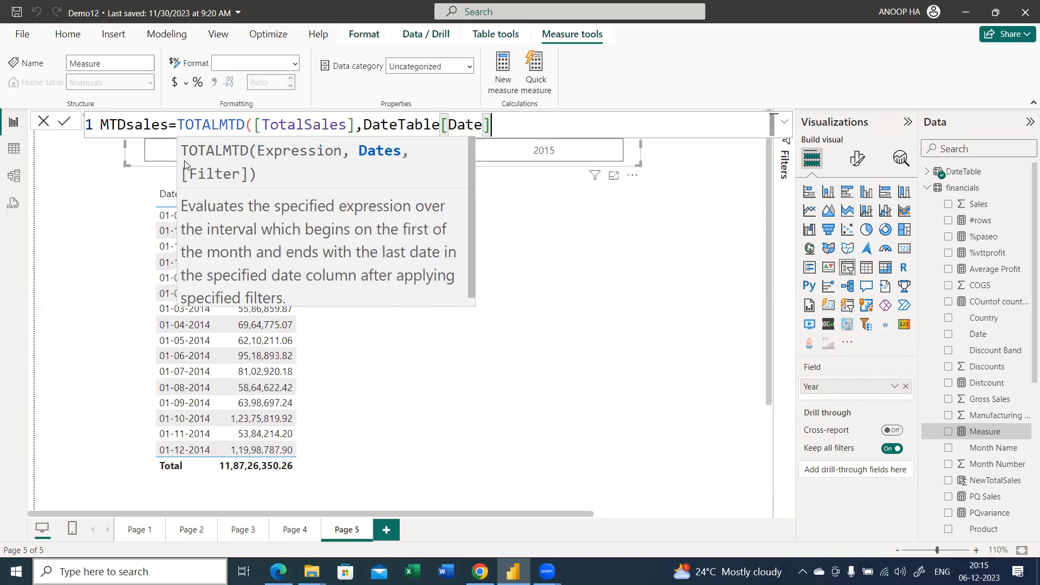
pyautogui.write(')')
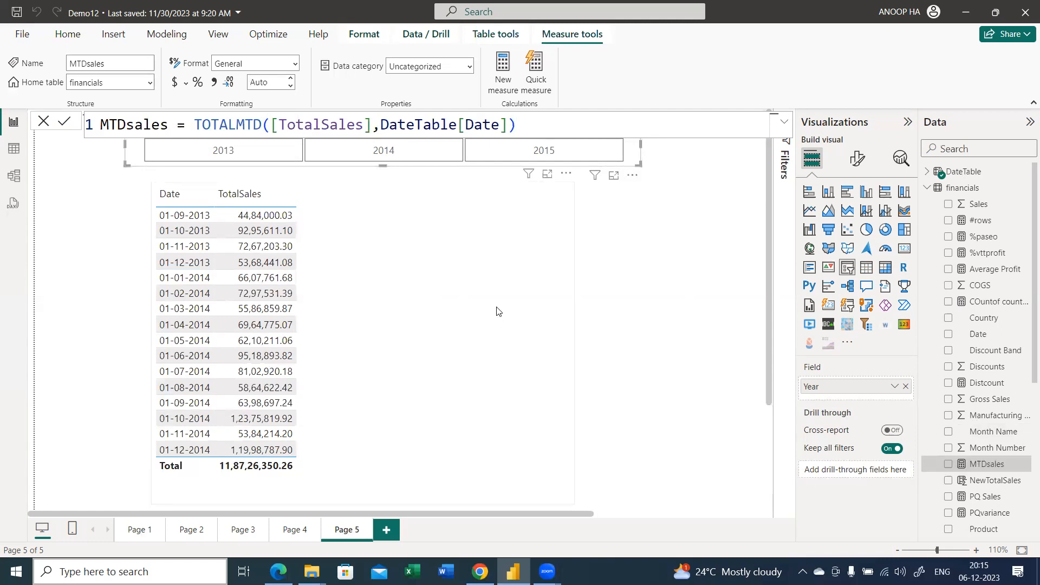
# Add the MTDsales measure to the daily sales table visual
pyautogui.click(985, 469)
pyautogui.moveTo(986, 469); pyautogui.dragTo(306, 249)
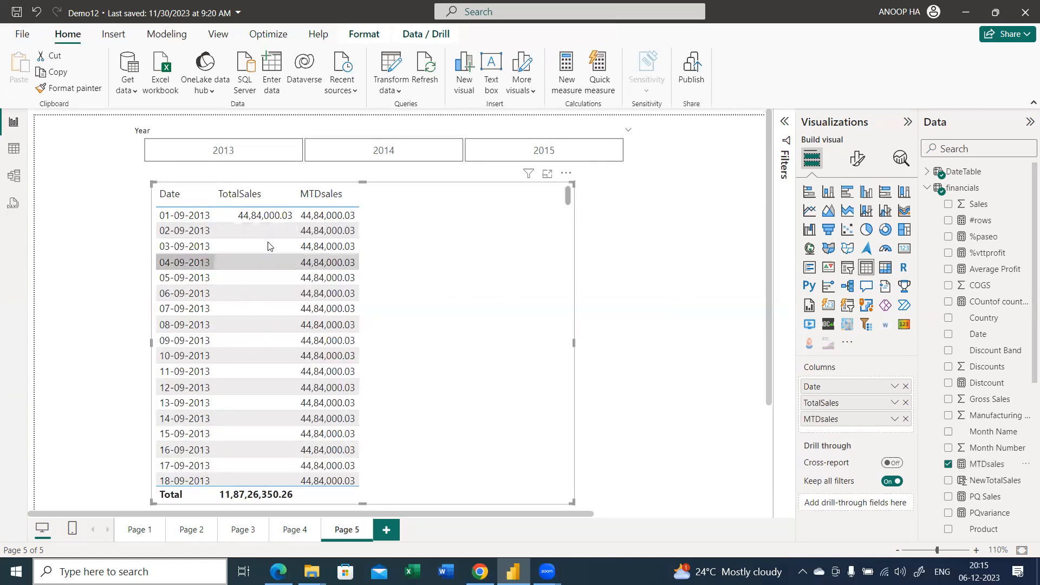
# Examine how MTDsales compares with TotalSales by date in the table, especially across the change from September to October 2013
pyautogui.scroll(-3, 270, 246)
pyautogui.scroll(-4, 271, 334)
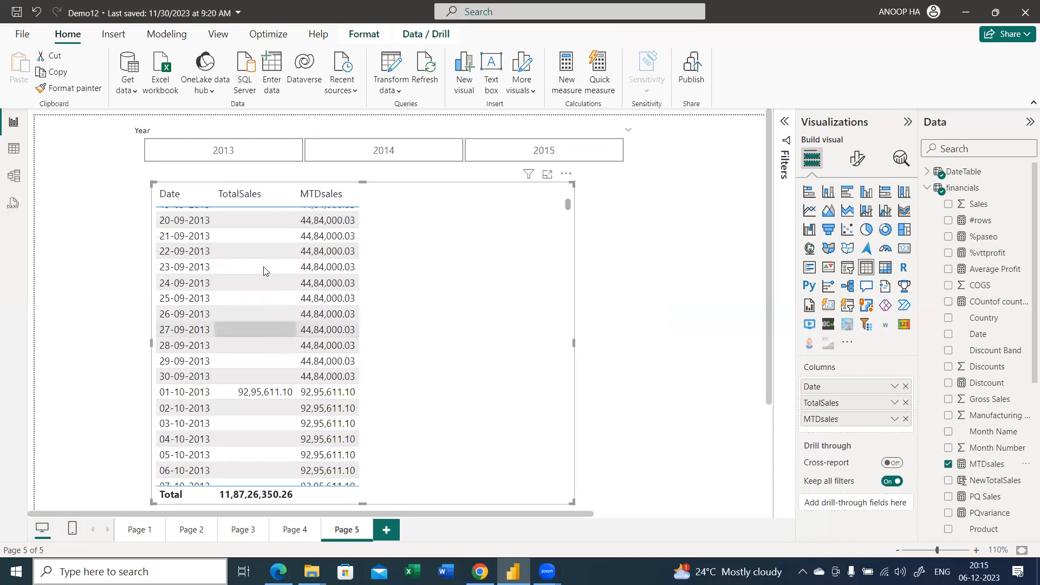
pyautogui.scroll(-1, 263, 271)
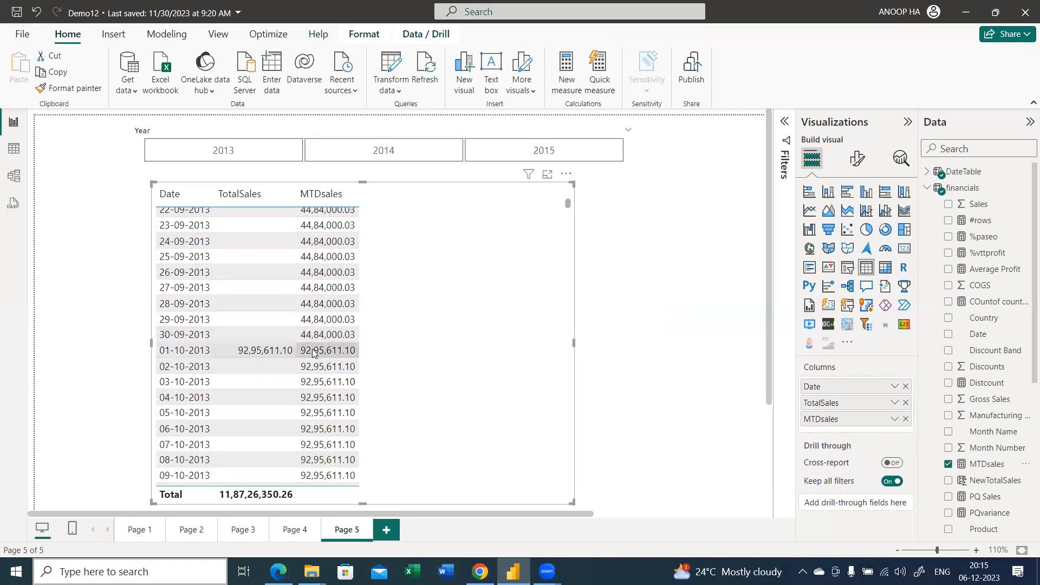
pyautogui.scroll(-2, 312, 349)
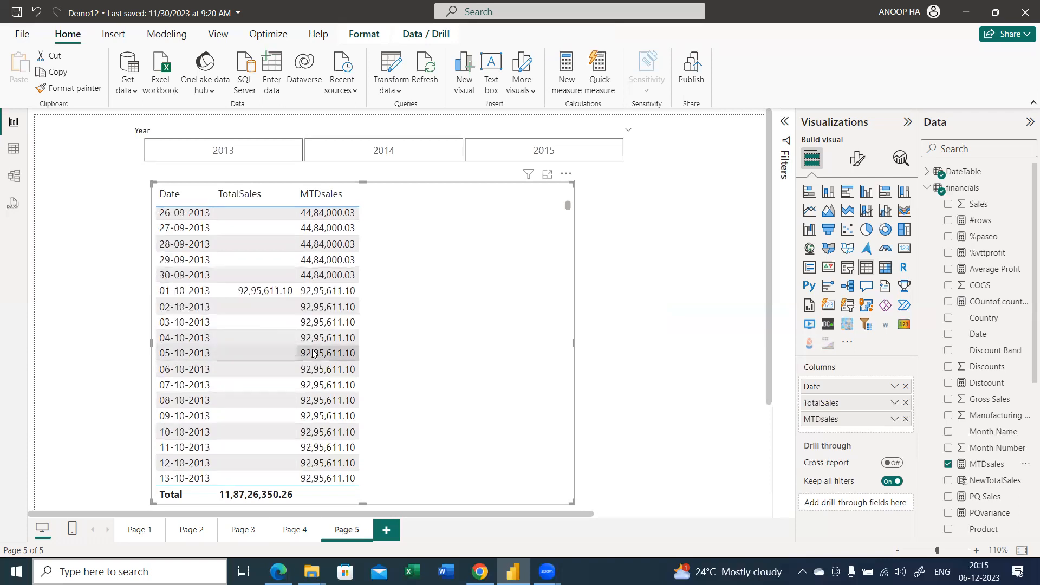
pyautogui.scroll(5, 312, 349)
pyautogui.scroll(4, 244, 262)
pyautogui.scroll(-4, 245, 262)
pyautogui.scroll(5, 245, 262)
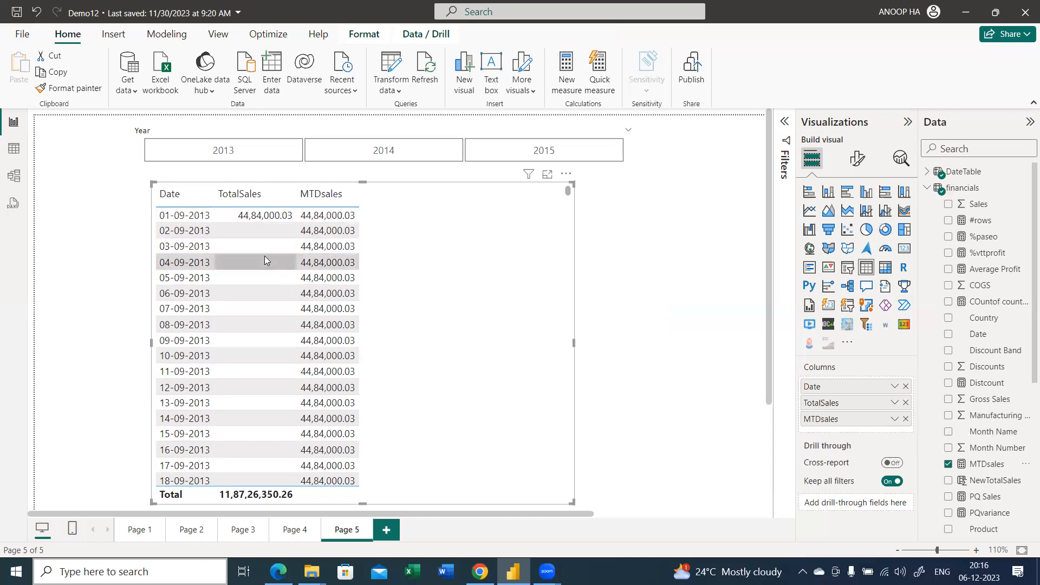
pyautogui.scroll(-3, 265, 257)
pyautogui.scroll(-15, 265, 256)
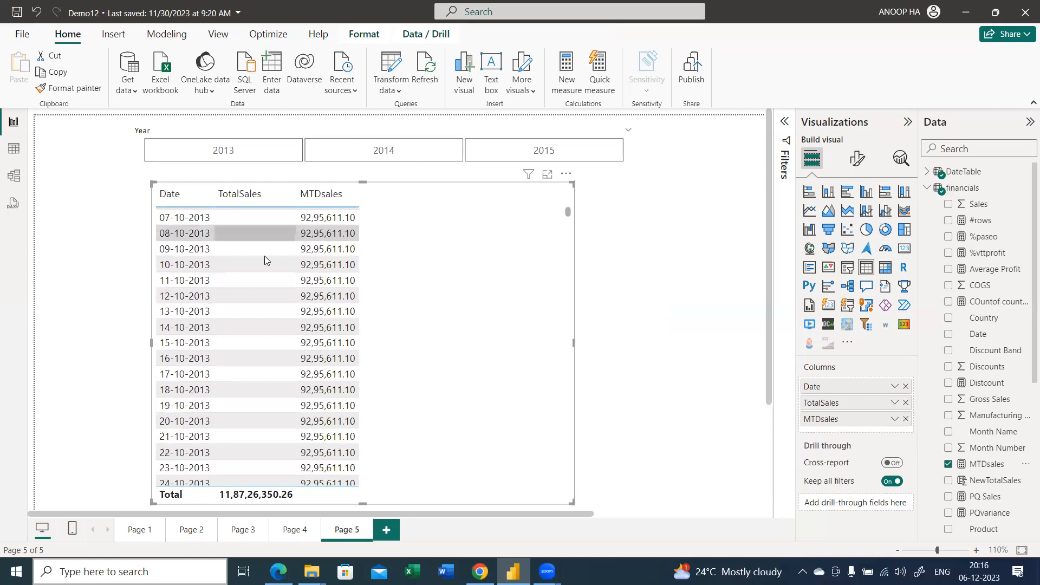
pyautogui.scroll(-5, 265, 255)
pyautogui.scroll(12, 271, 301)
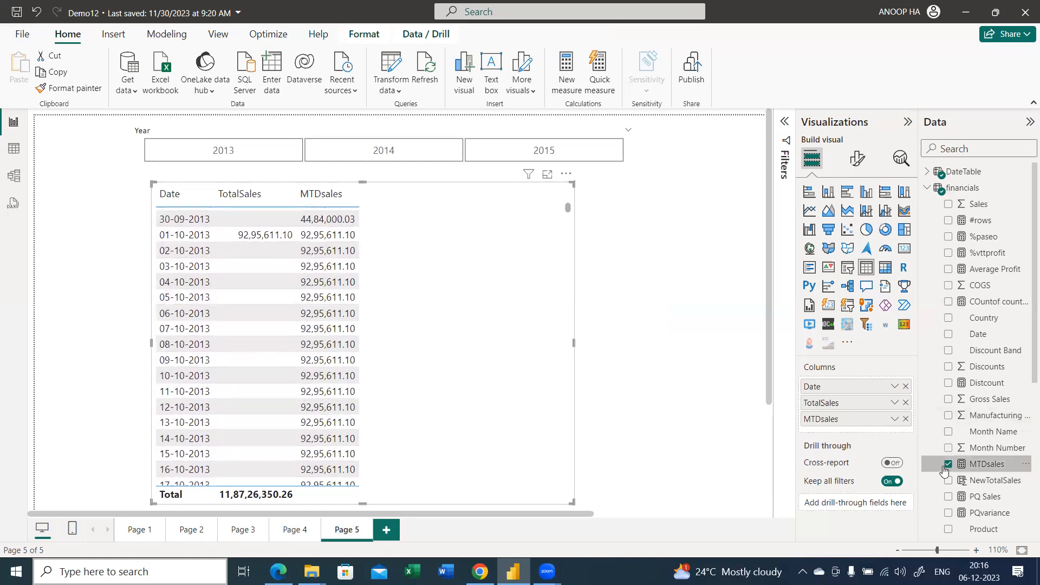
pyautogui.scroll(5, 493, 347)
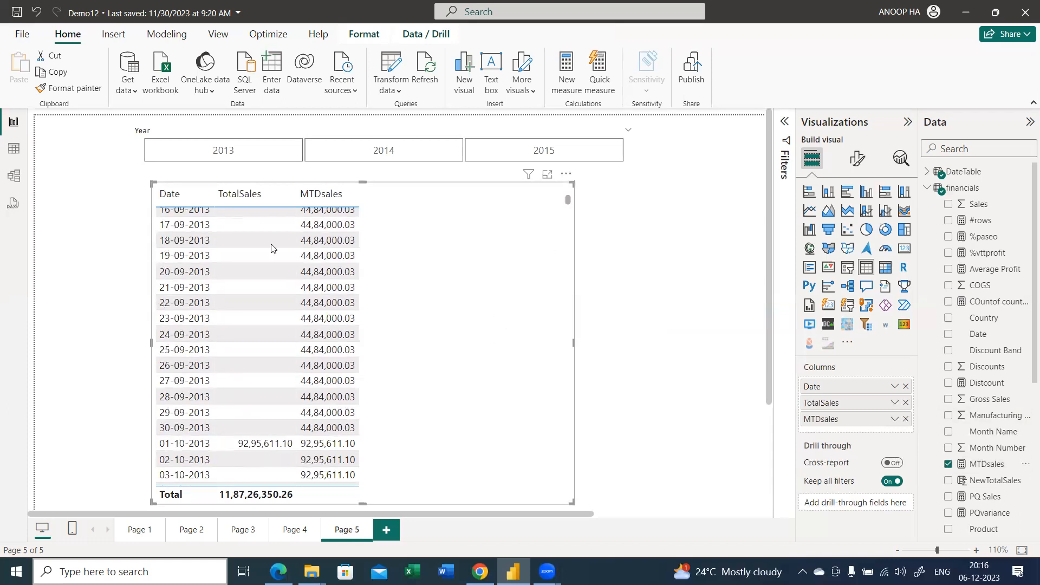
# Check the MTDsales values through the change from October to November 2013, and remove the daily sales table visual
pyautogui.scroll(5, 232, 251)
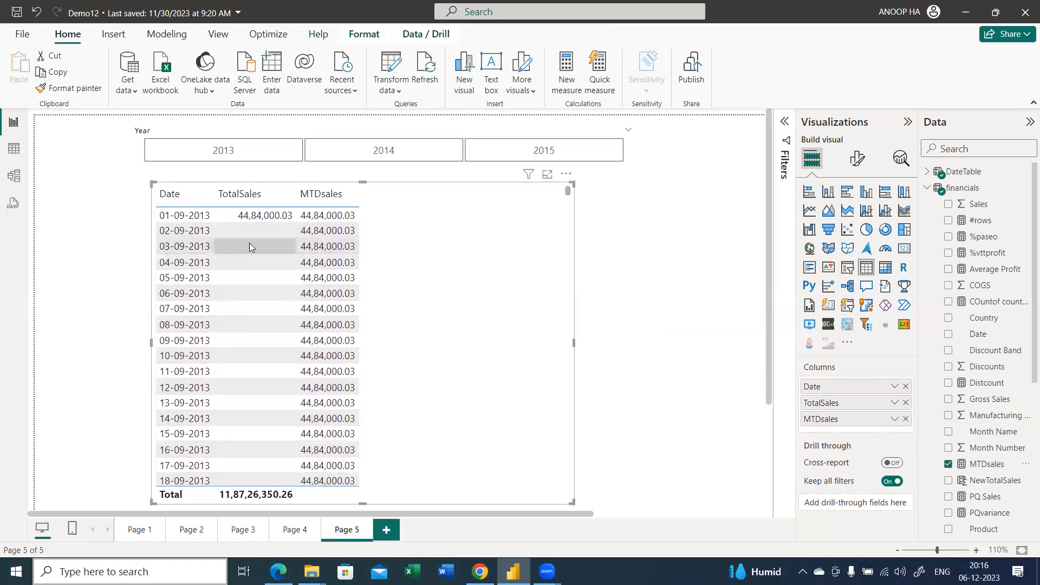
pyautogui.scroll(-4, 277, 431)
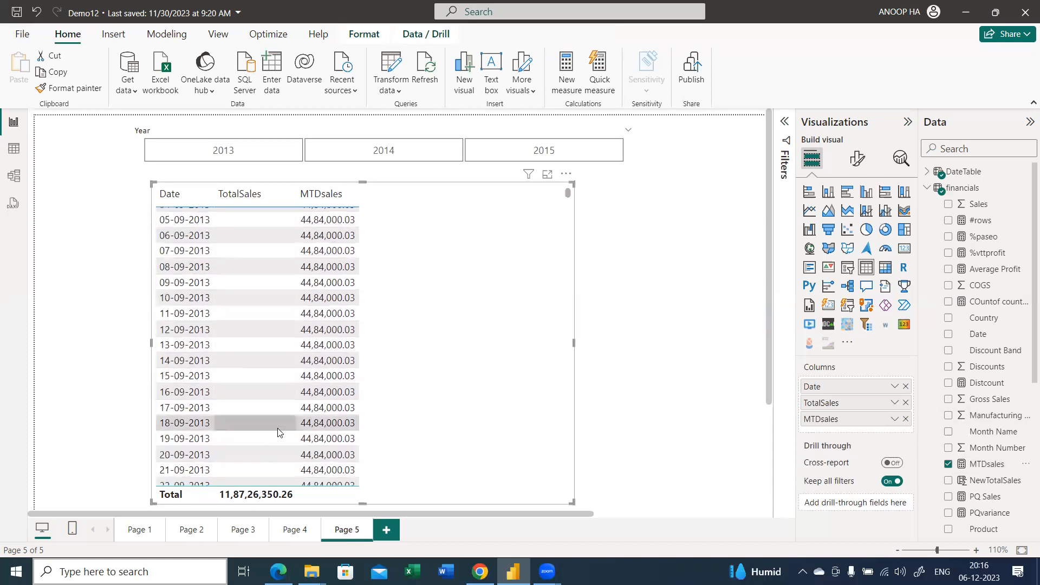
pyautogui.scroll(-5, 278, 432)
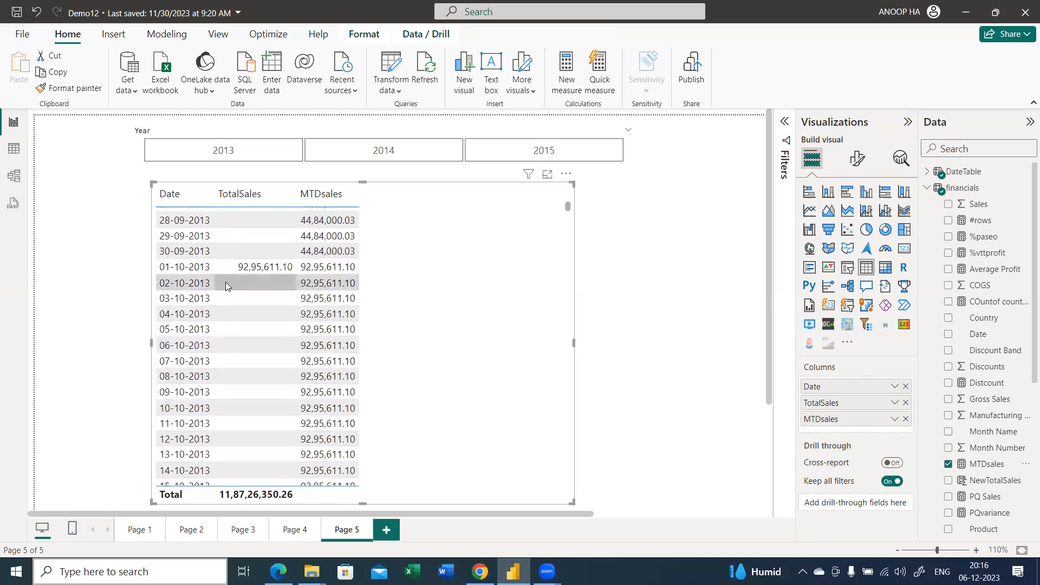
pyautogui.scroll(-3, 226, 284)
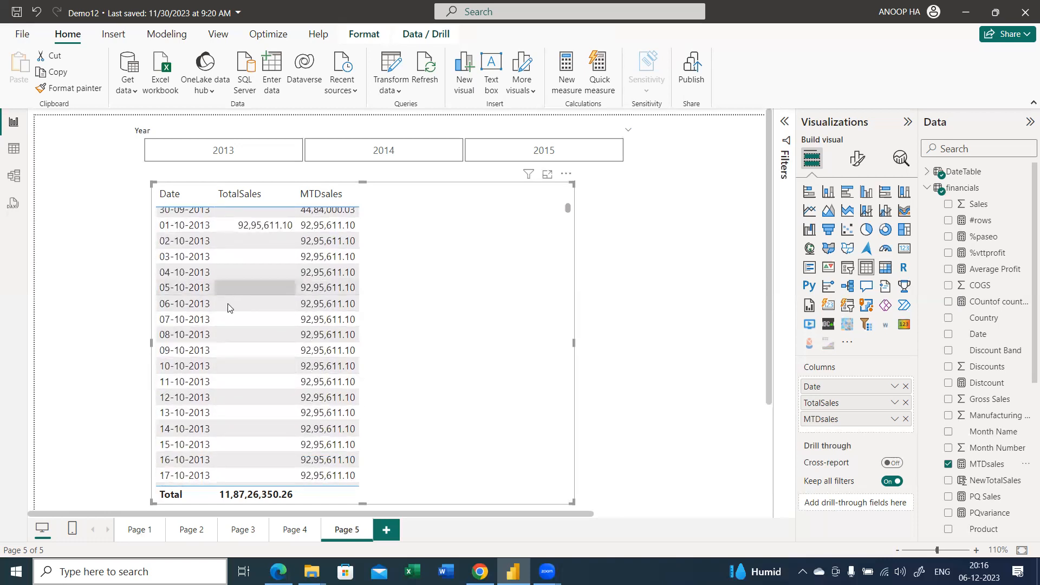
pyautogui.scroll(-3, 228, 303)
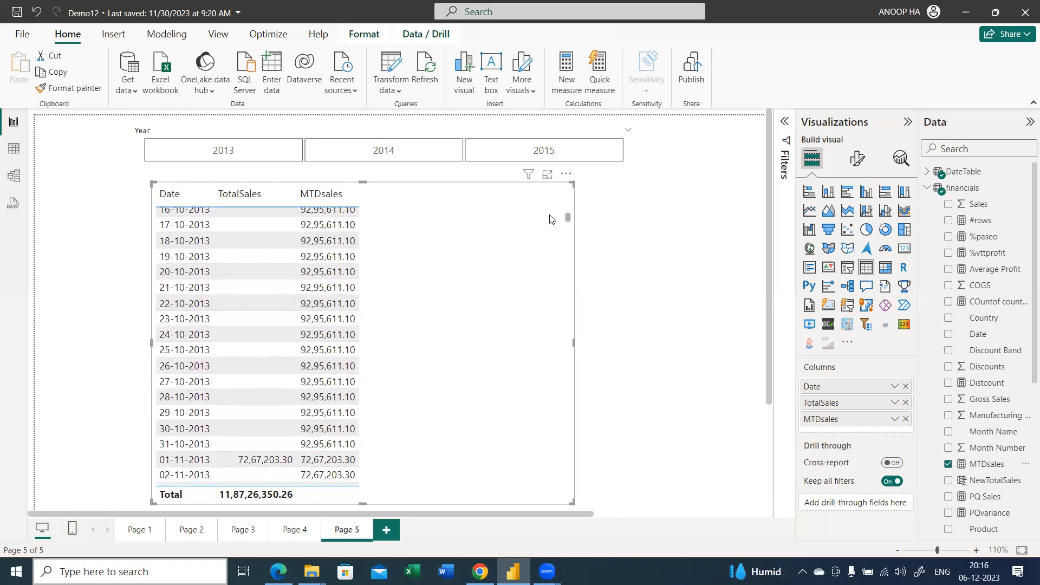
pyautogui.click(566, 173)
pyautogui.click(603, 221)
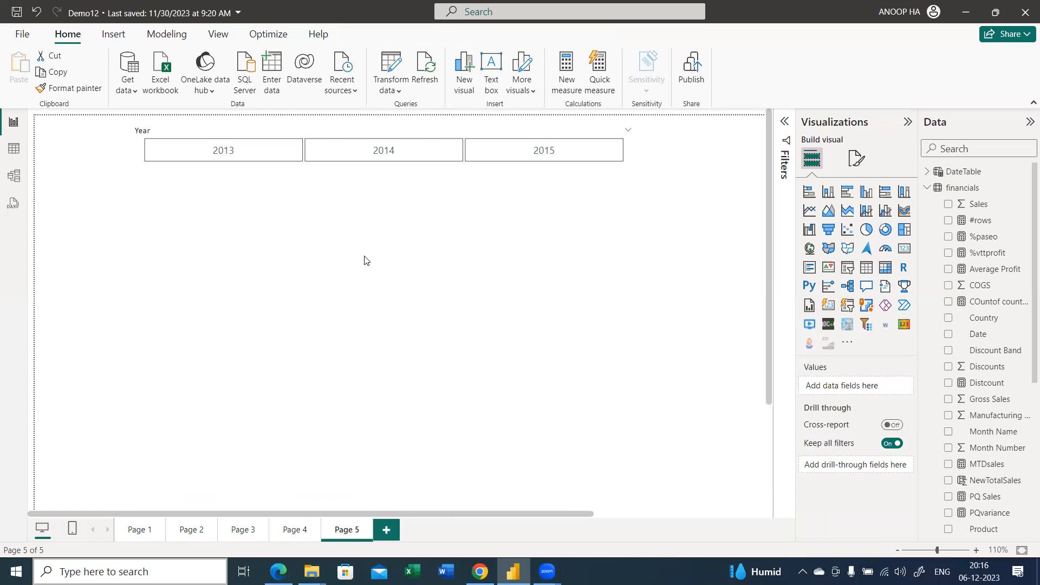
# Create a new measure in the financials table and name it YDdates
pyautogui.click(928, 190)
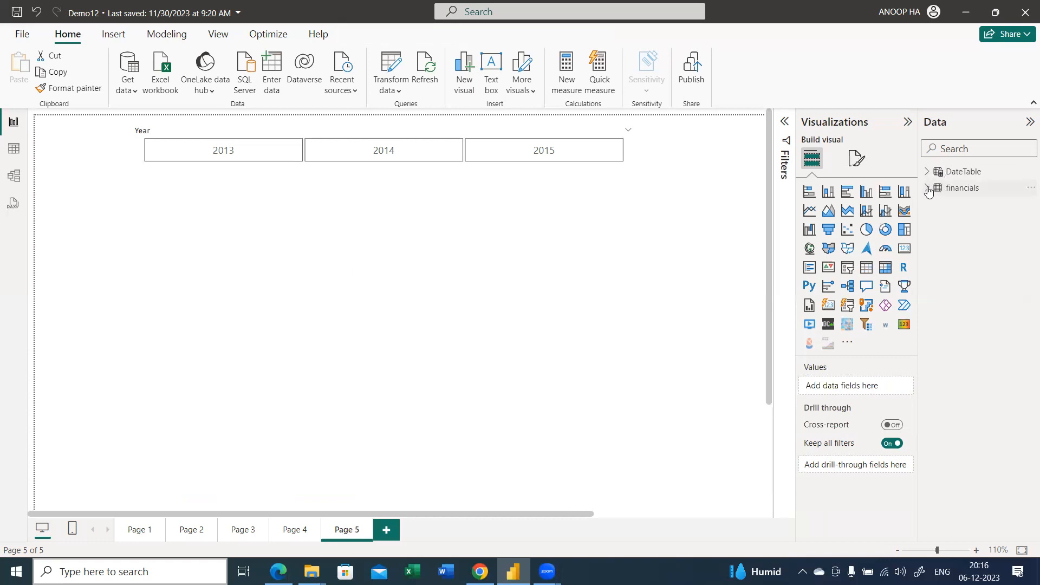
pyautogui.rightClick(929, 188)
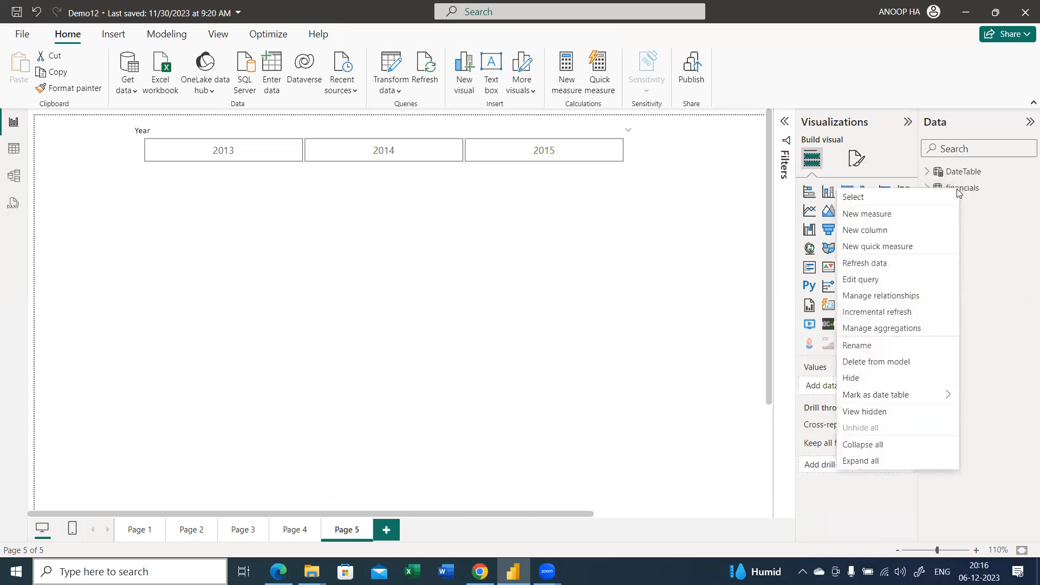
pyautogui.click(902, 215)
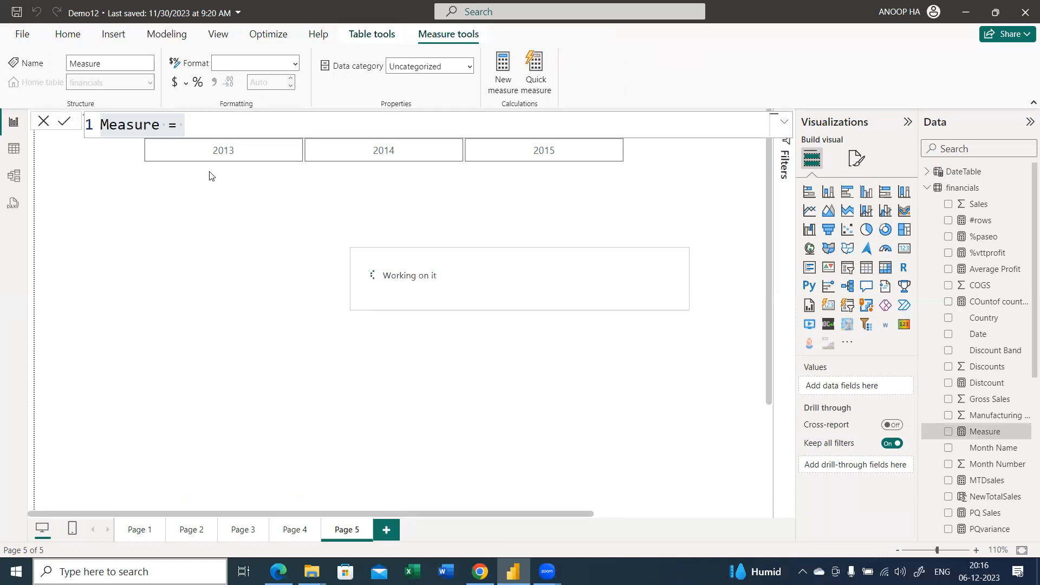
pyautogui.click(163, 121)
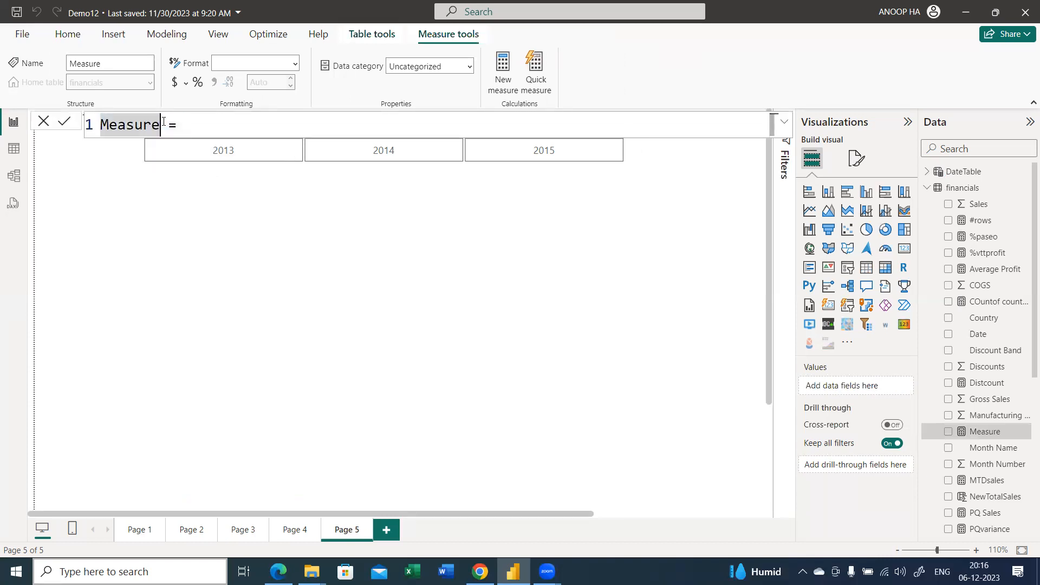
pyautogui.hotkey('shift', 'Home')
pyautogui.write('Y')
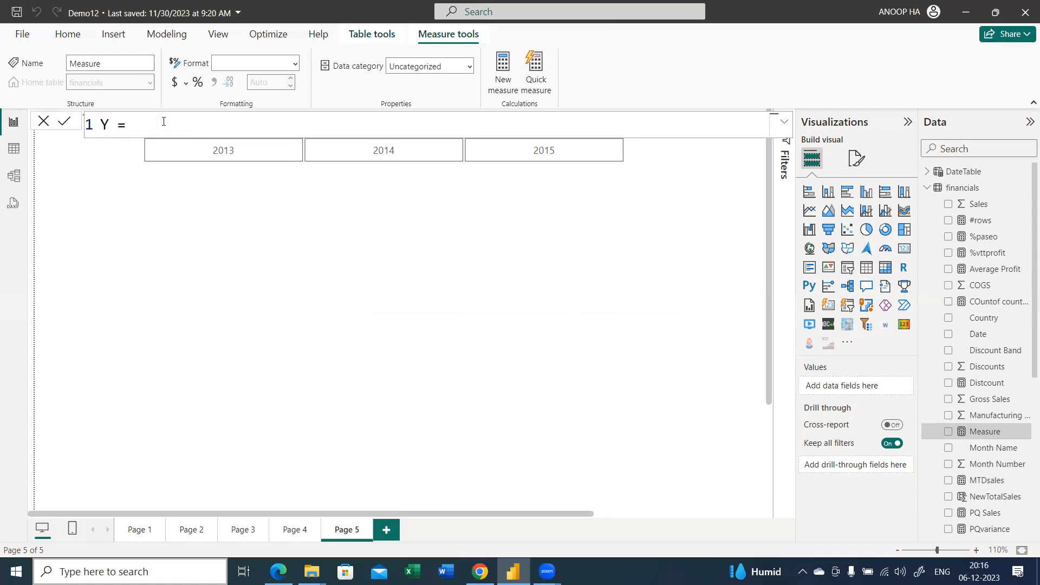
pyautogui.write('Dsa')
pyautogui.press('BackSpace')
pyautogui.press('BackSpace')
pyautogui.write('dates =c')
# Start the YDdates formula with CALCULATE, using the [TotalSales] measure as its expression
pyautogui.press('Tab')
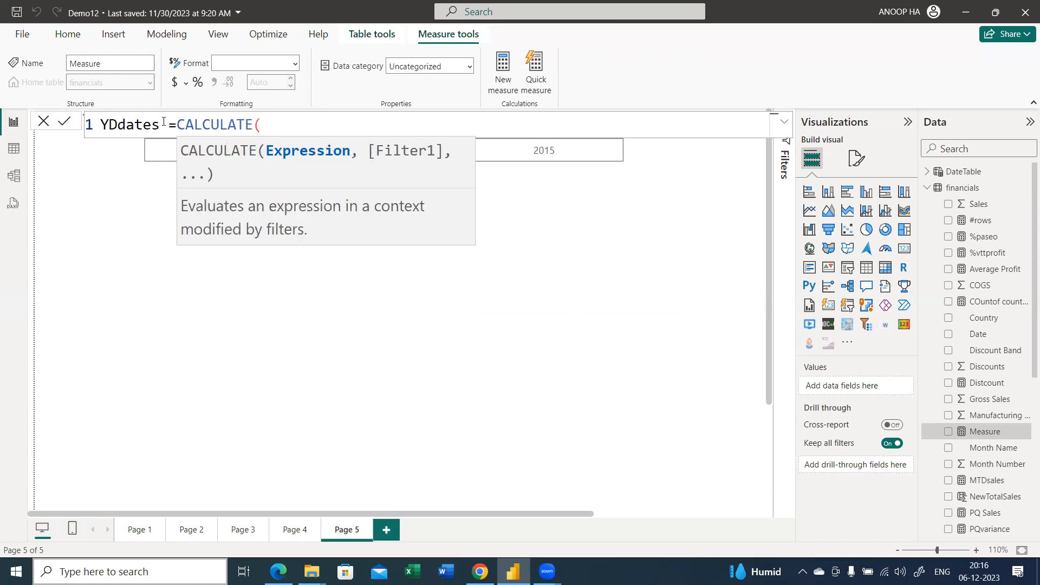
pyautogui.write('tot')
pyautogui.press('Up')
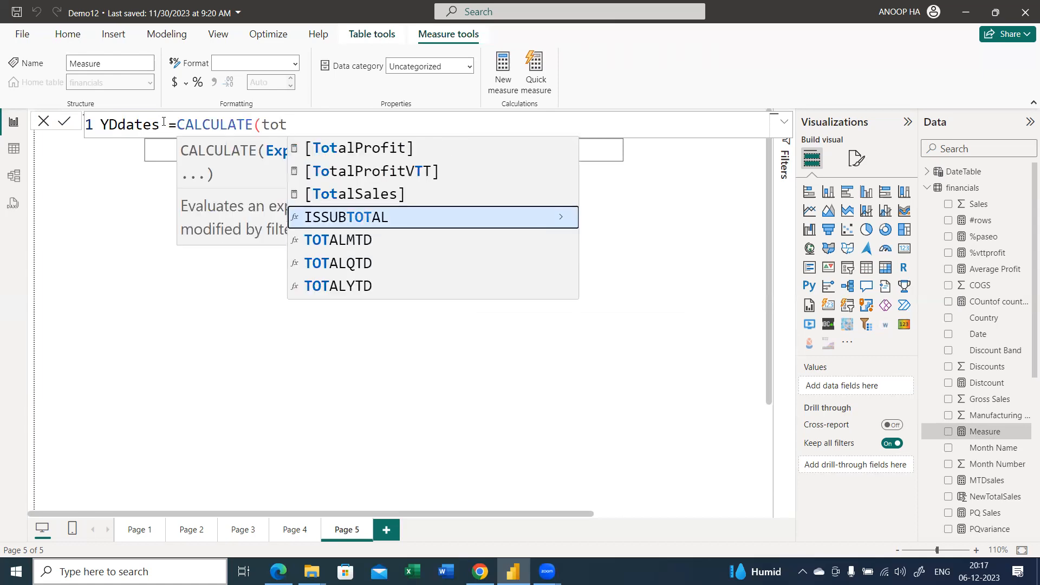
pyautogui.press('Up')
pyautogui.press('Tab')
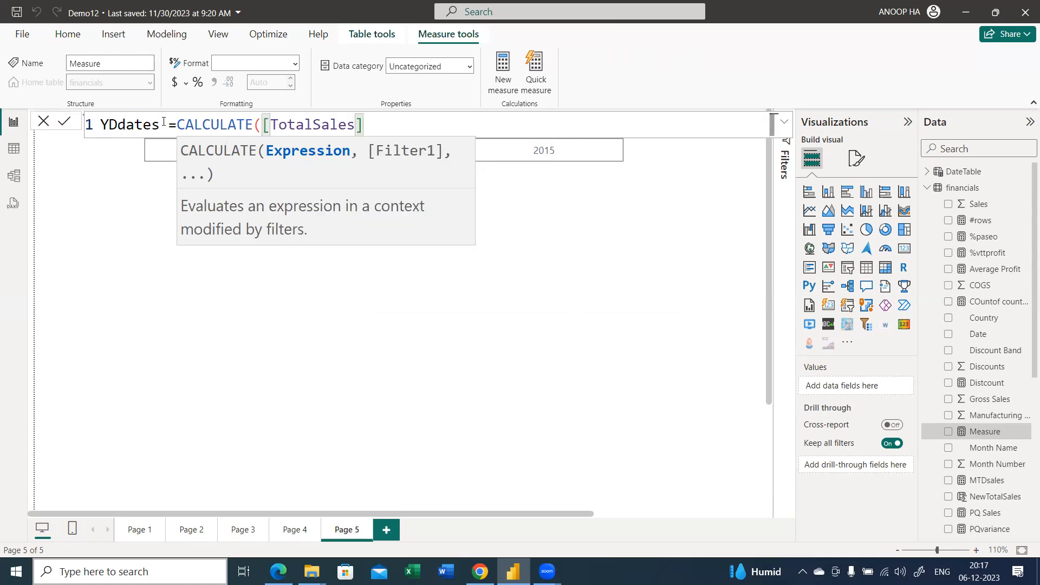
# Add the DATESYTD function as the filter argument of CALCULATE
pyautogui.write(',dates')
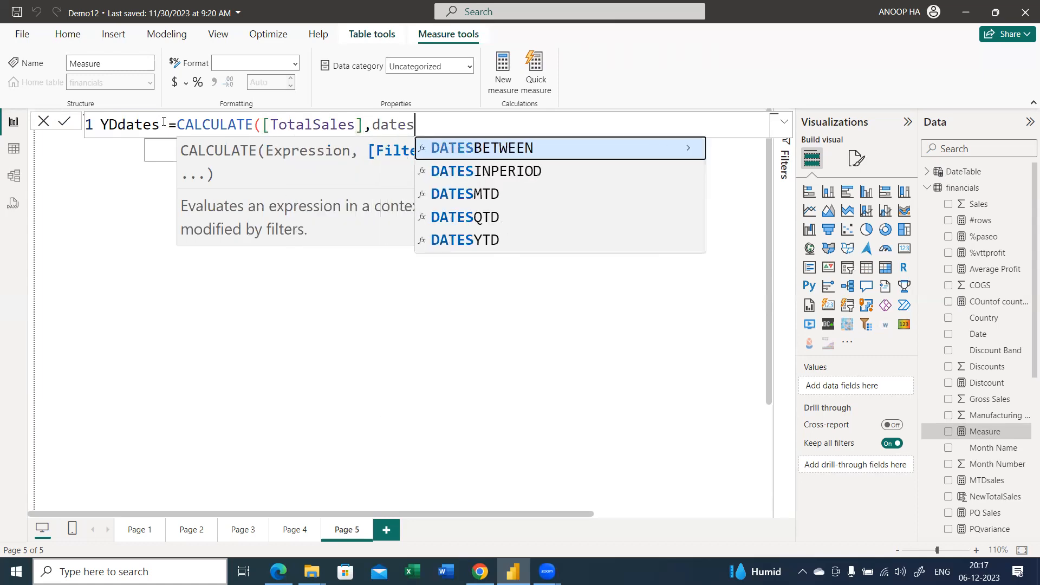
pyautogui.press('Down')
# Supply DateTable[Date] as the dates argument of DATESYTD, close its parenthesis, and commit the YDdates measure
pyautogui.press('Down')
pyautogui.press('Down')
pyautogui.press('Down')
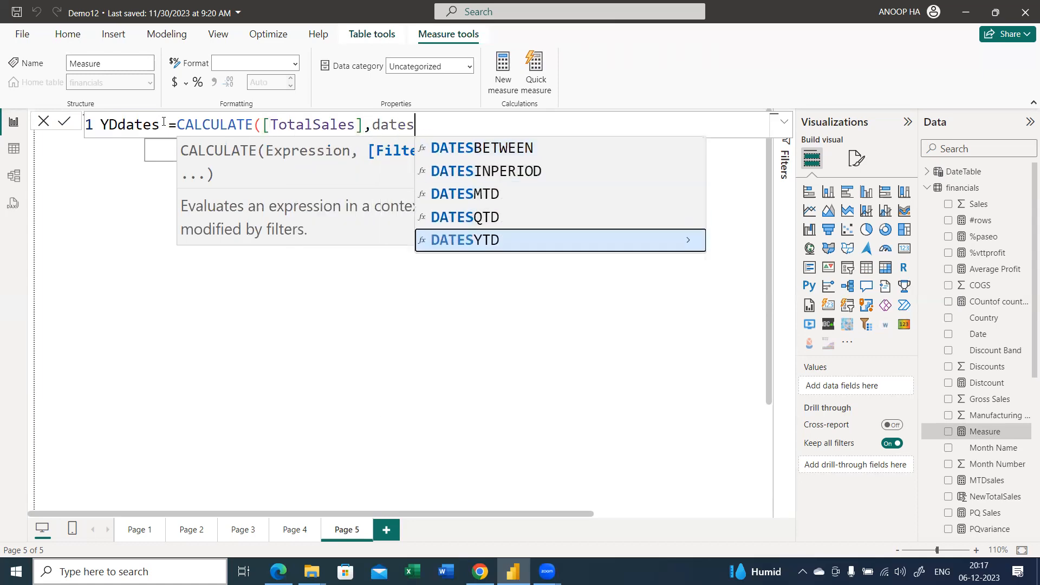
pyautogui.press('Tab')
pyautogui.write('dat')
pyautogui.press('Down')
pyautogui.press('Down')
pyautogui.press('Down')
pyautogui.press('Down')
pyautogui.press('Down')
pyautogui.press('Down')
pyautogui.press('Down')
pyautogui.press('Down')
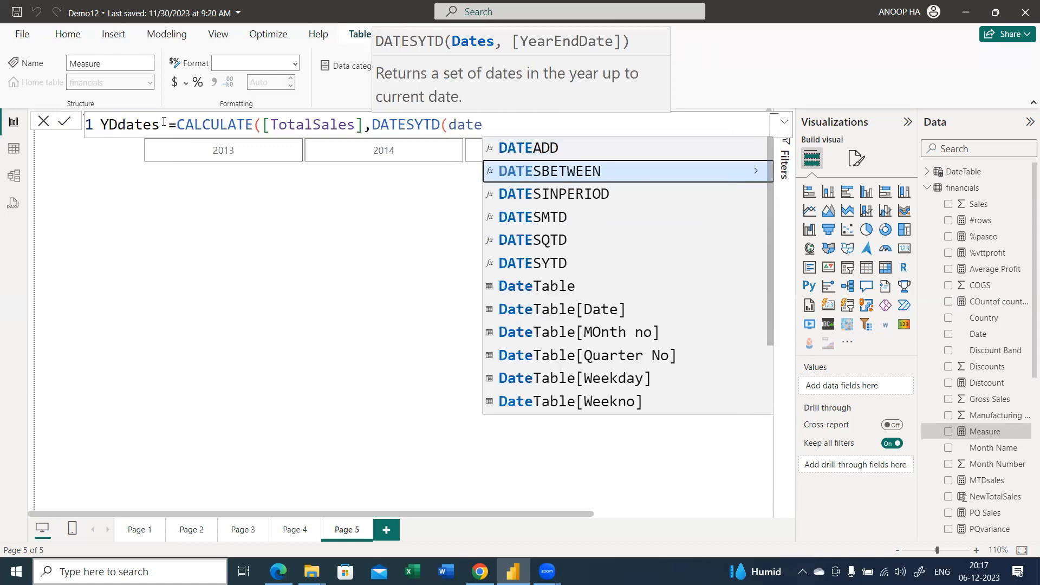
pyautogui.press('Tab')
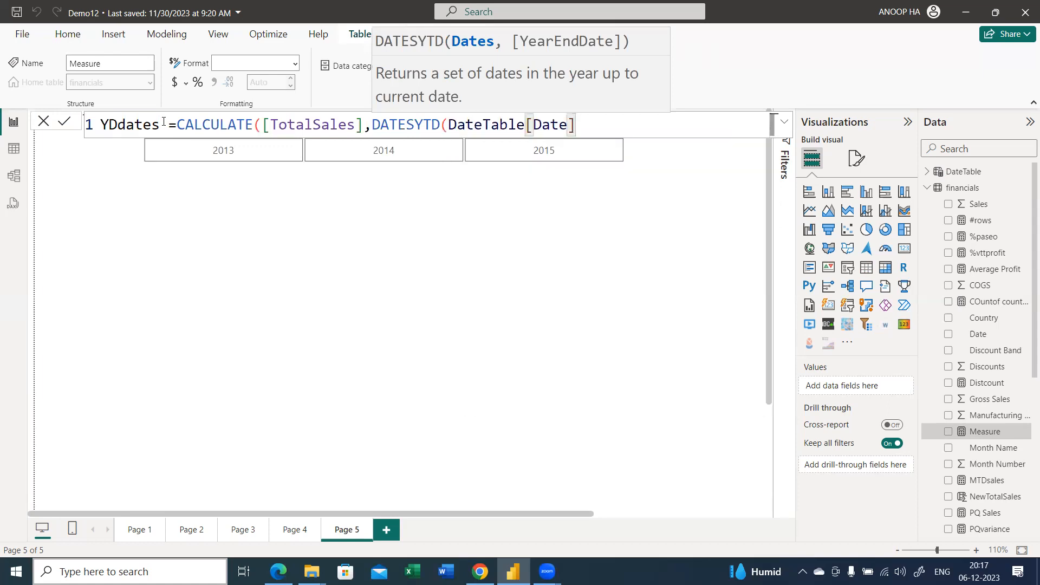
pyautogui.write(')')
pyautogui.press('Return')
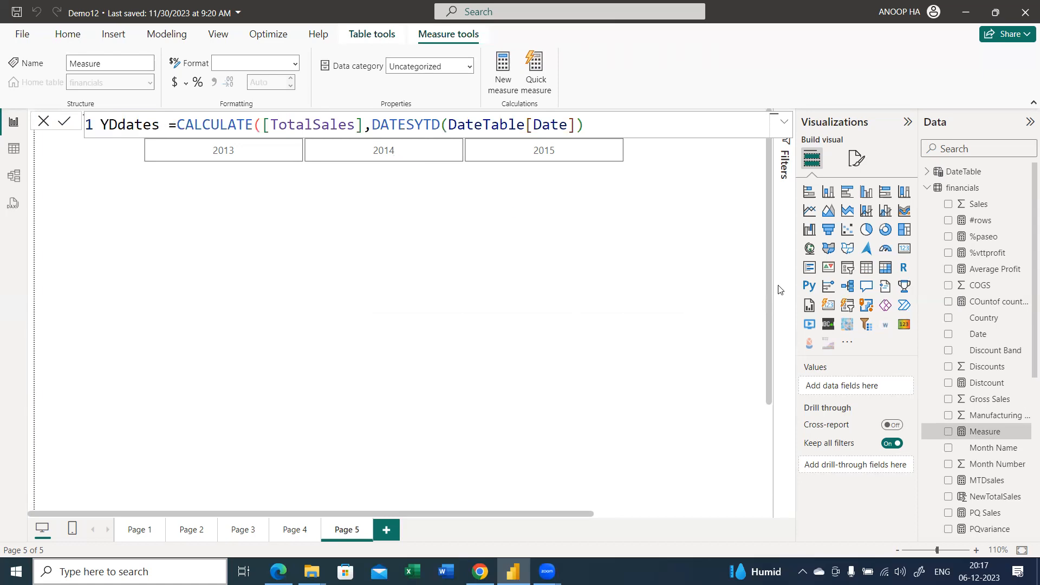
# Collapse the financials table and search the data fields for "date"
pyautogui.click(926, 188)
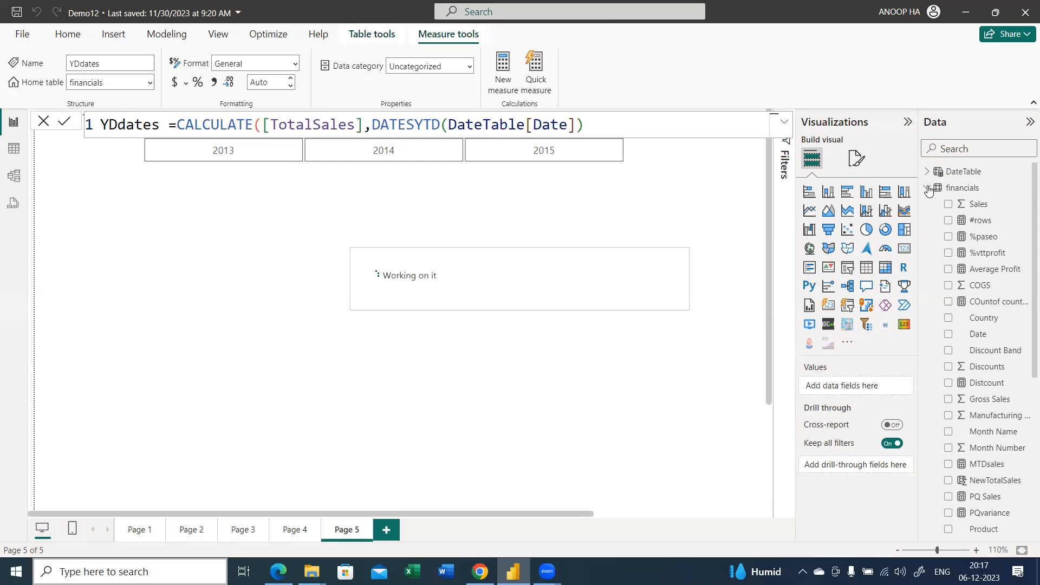
pyautogui.click(957, 153)
pyautogui.write('date')
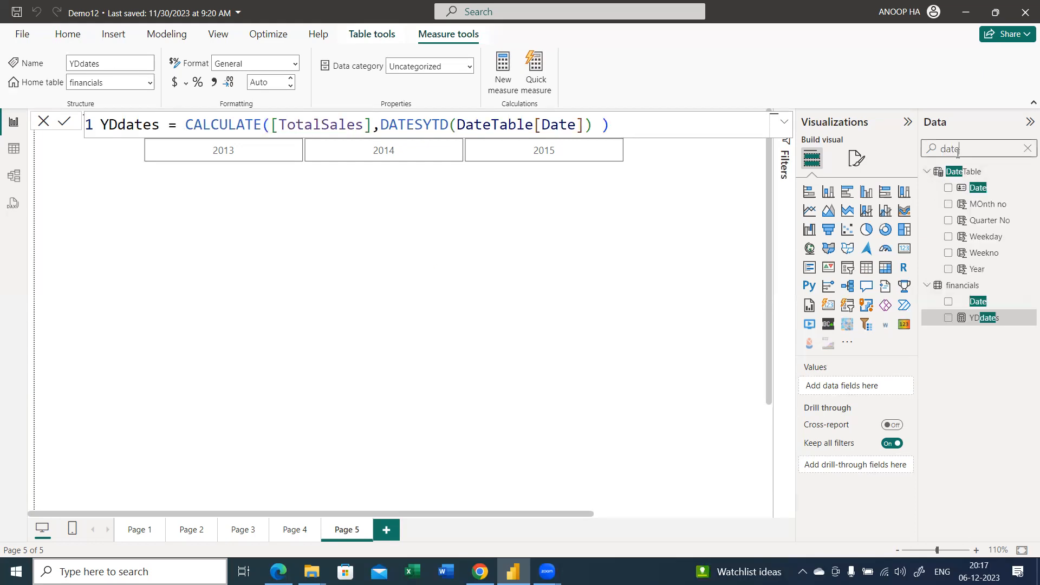
pyautogui.moveTo(695, 255); pyautogui.dragTo(958, 189)
# Switch to the DAX documentation in Chrome, open the DATESYTD function page, and read its syntax, parameters, remarks and examples
pyautogui.hotkey('alt', 'Tab')
pyautogui.scroll(8, 139, 308)
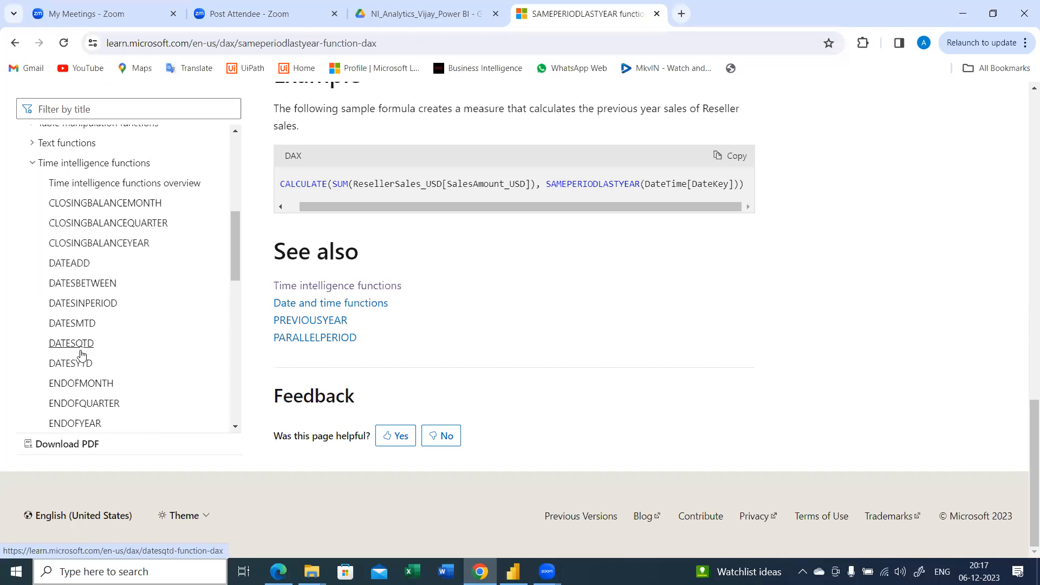
pyautogui.click(122, 360)
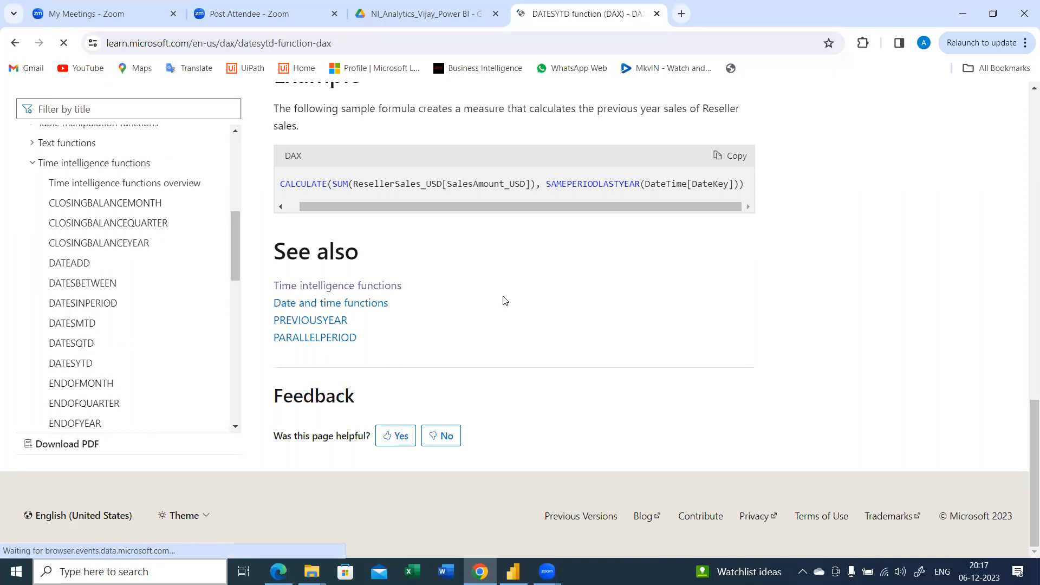
pyautogui.scroll(-5, 505, 301)
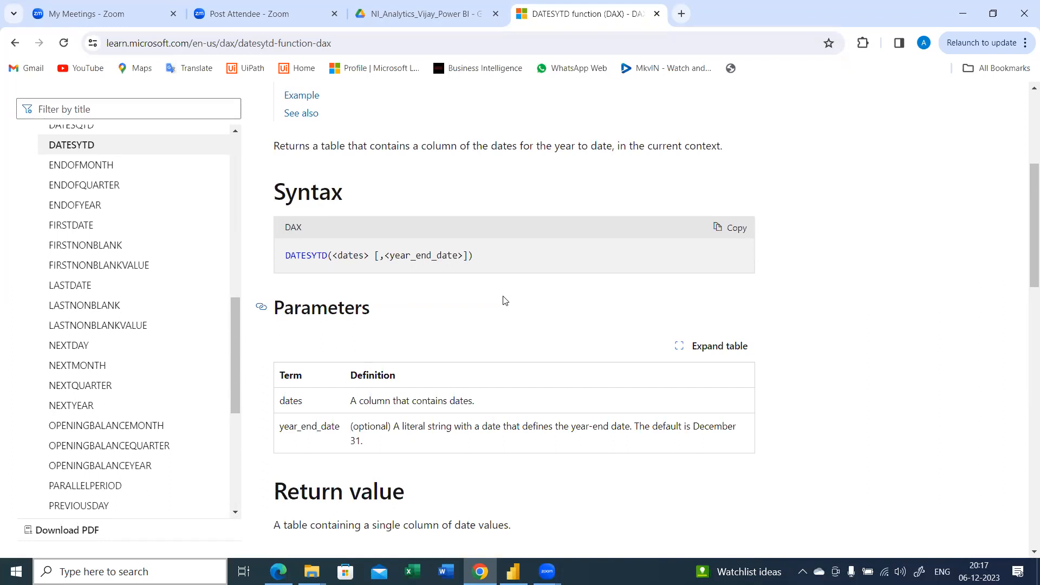
pyautogui.scroll(-3, 505, 300)
pyautogui.scroll(-3, 505, 301)
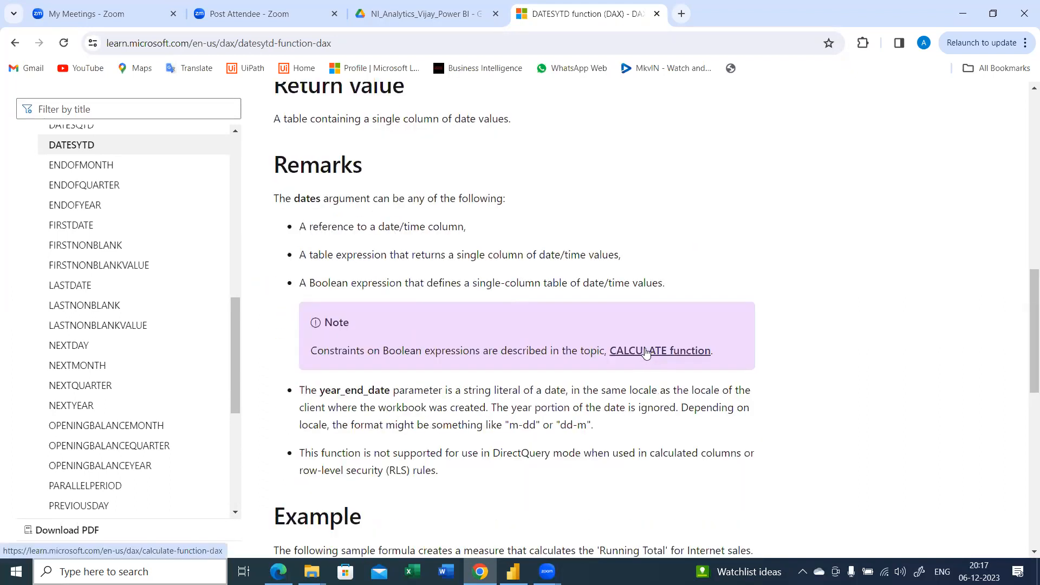
pyautogui.scroll(-2, 565, 322)
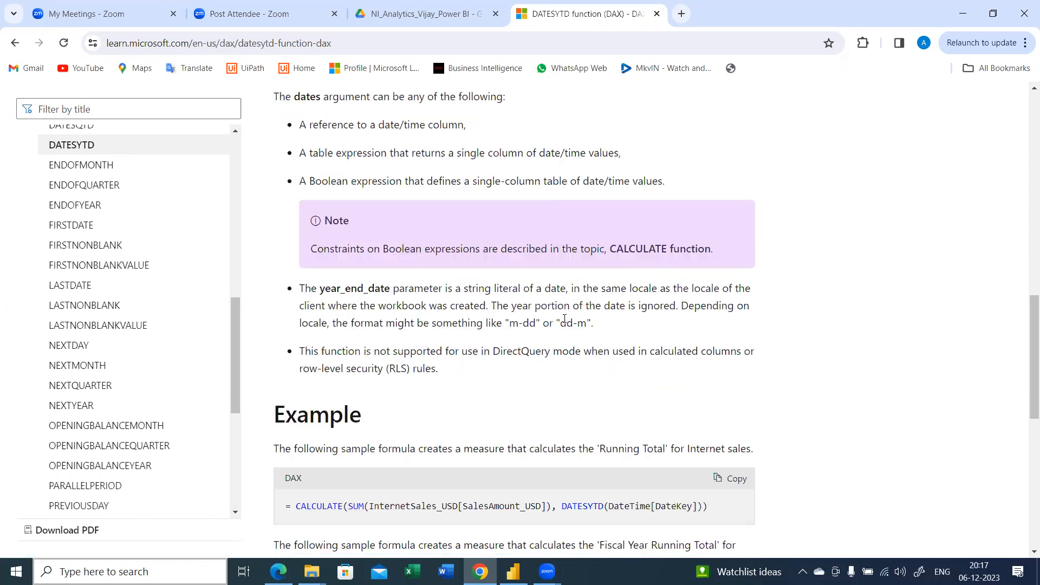
pyautogui.scroll(-5, 565, 321)
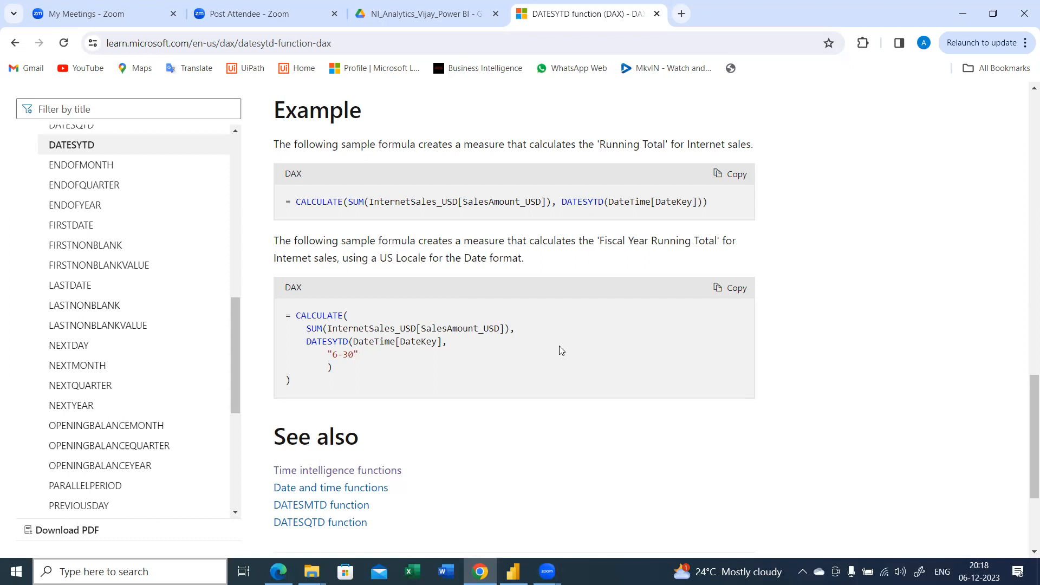
# Switch back to Power BI, clear the field search, and create a table visual with MOnth no from DateTable below the Year slicer
pyautogui.hotkey('alt', 'Tab')
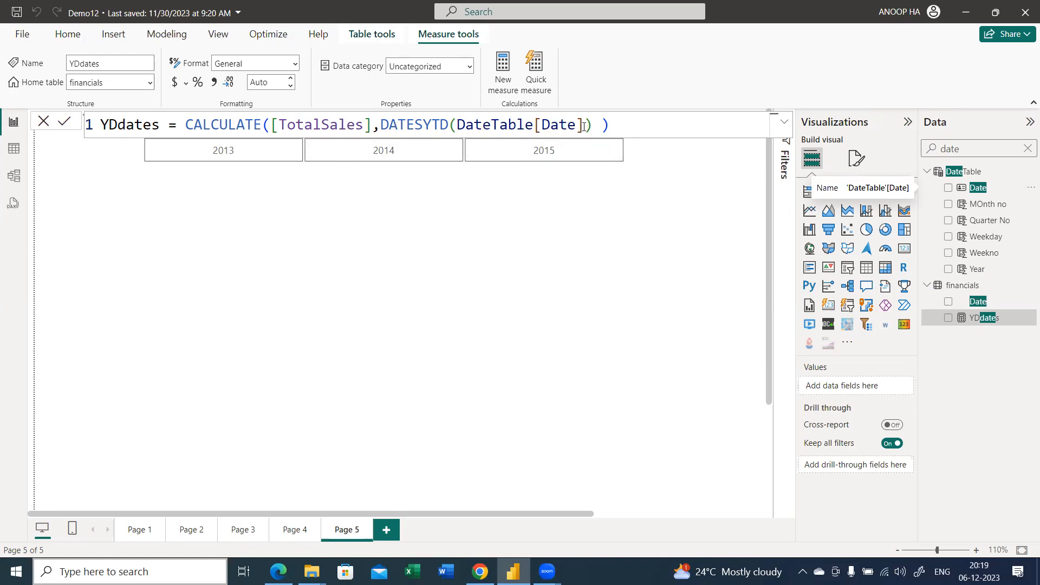
pyautogui.click(1028, 151)
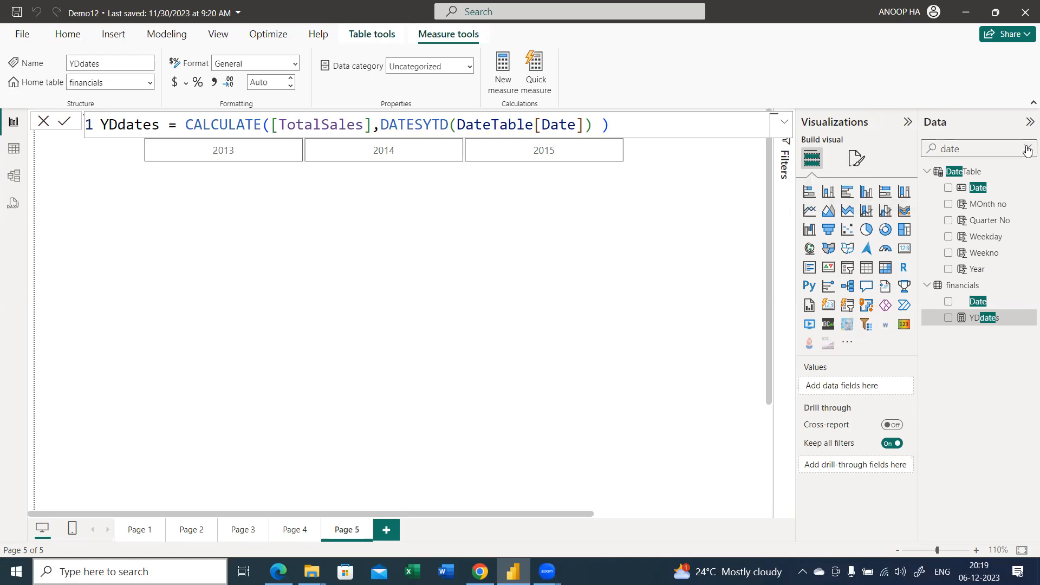
pyautogui.click(957, 171)
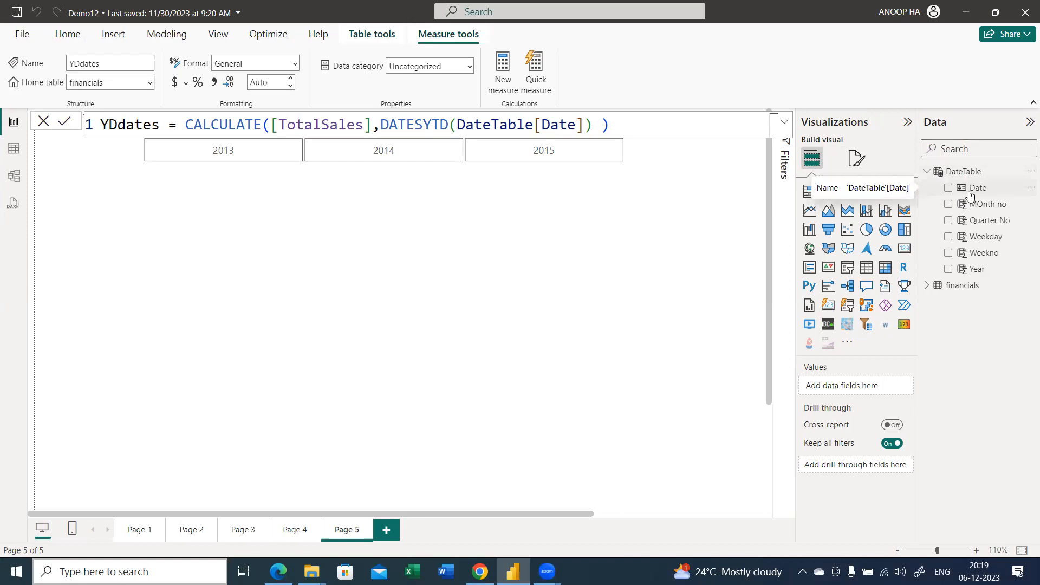
pyautogui.moveTo(975, 204); pyautogui.dragTo(350, 228)
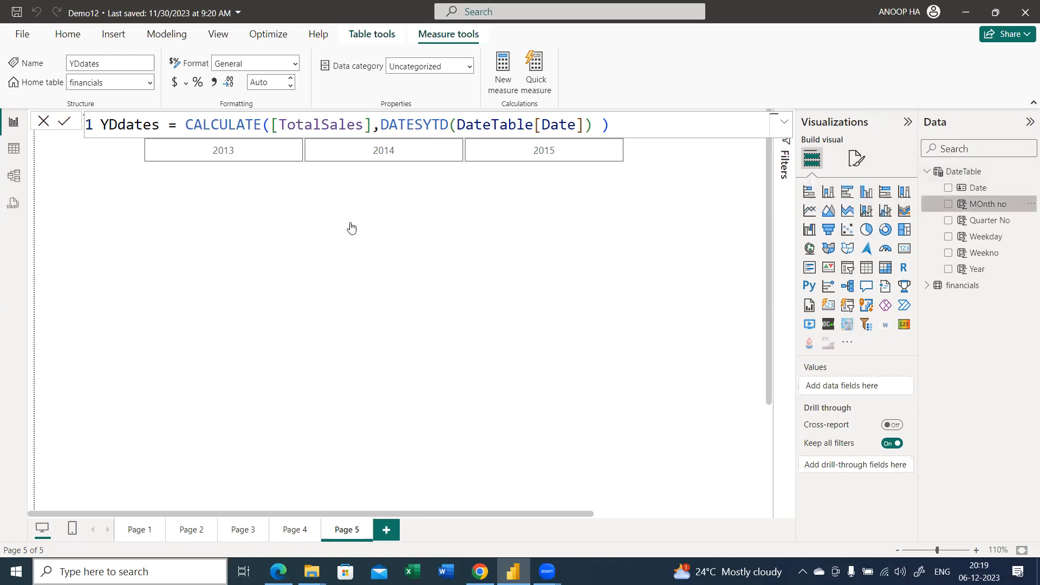
# Find the TotalSales measure and add it to the month number table visual
pyautogui.click(971, 152)
pyautogui.write('tot')
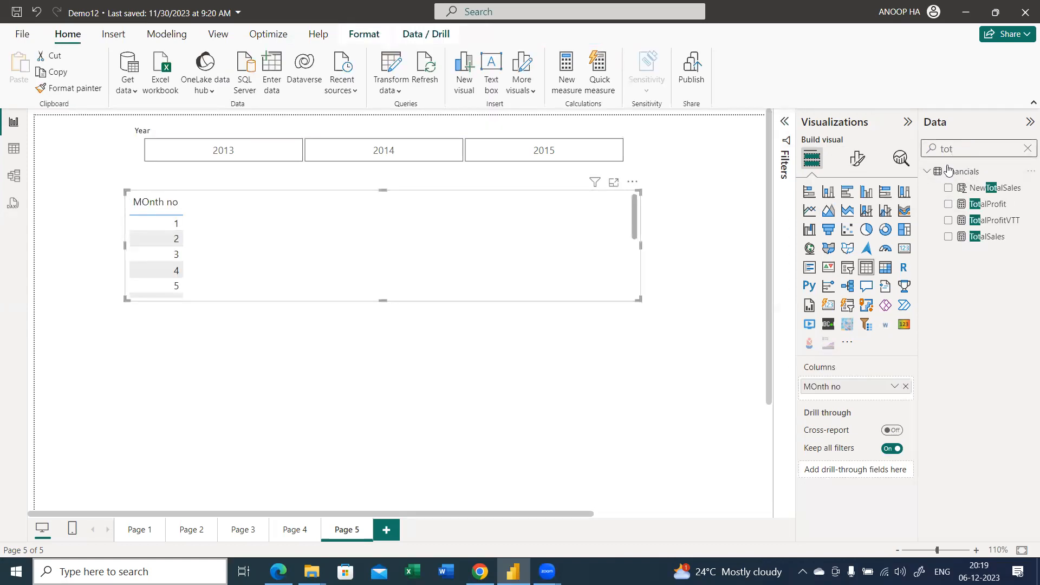
pyautogui.moveTo(1023, 245); pyautogui.dragTo(399, 252)
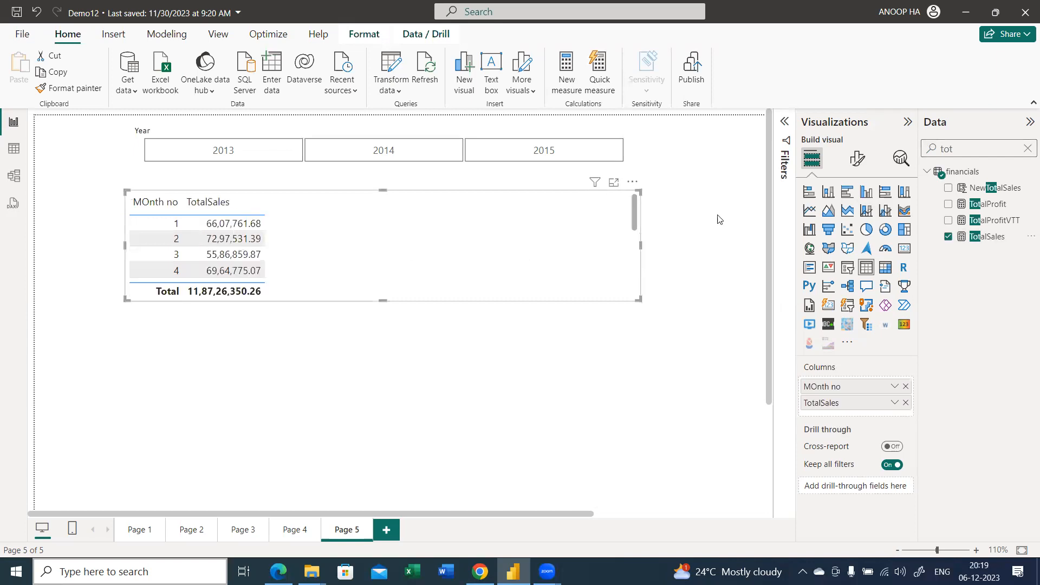
# Find the YDdates measure and add it to the month number table visual beside TotalSales
pyautogui.click(1028, 148)
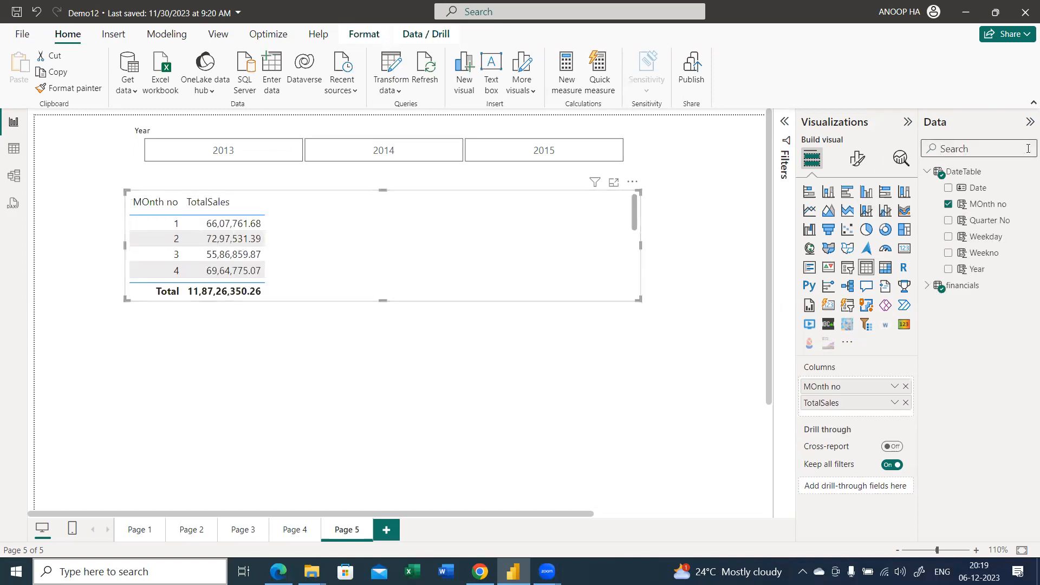
pyautogui.write('yt')
pyautogui.click(1026, 150)
pyautogui.write('yd')
pyautogui.moveTo(975, 199); pyautogui.dragTo(373, 231)
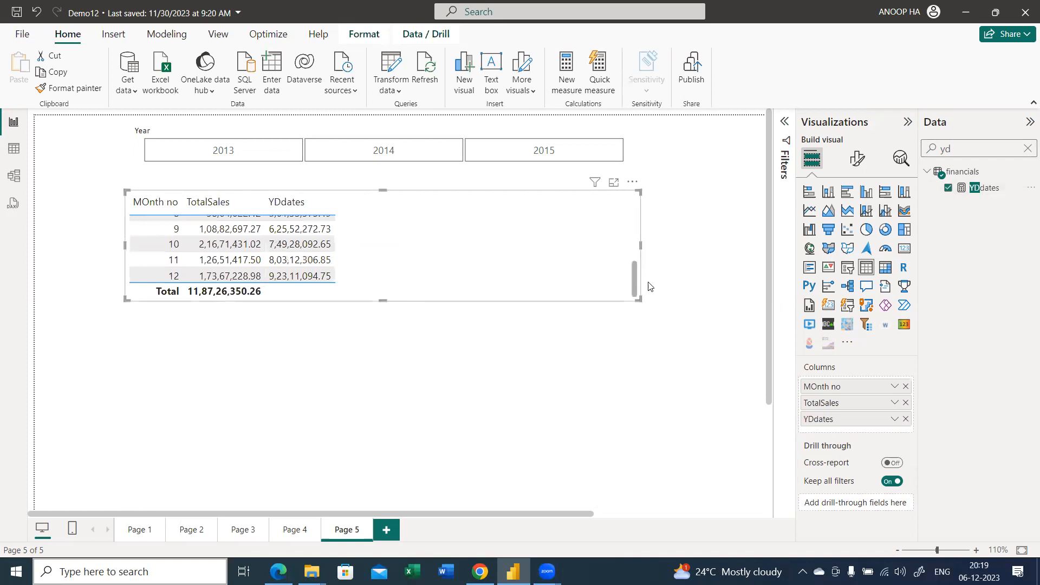
# Resize the month number table to show all twelve months without scrolling, and filter the page to 2014 with the Year slicer
pyautogui.moveTo(639, 300); pyautogui.dragTo(558, 465)
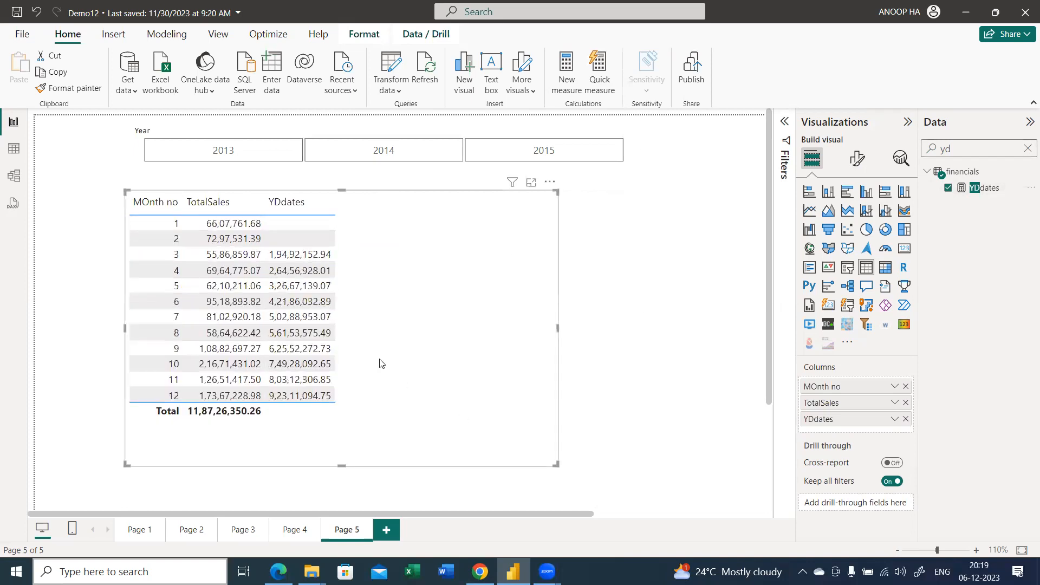
pyautogui.scroll(-1, 332, 318)
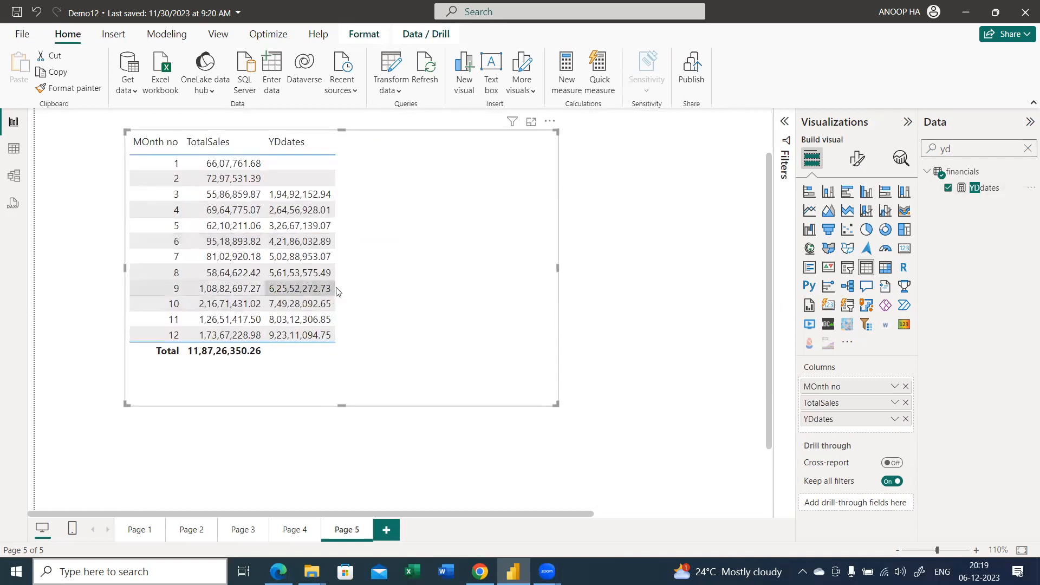
pyautogui.scroll(1, 347, 223)
pyautogui.click(355, 159)
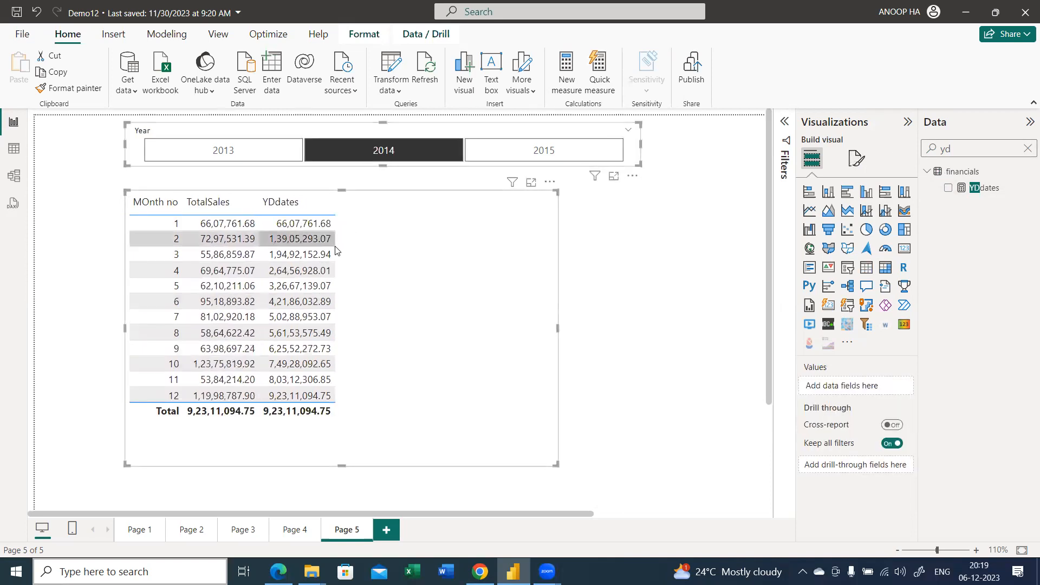
pyautogui.scroll(-2, 339, 265)
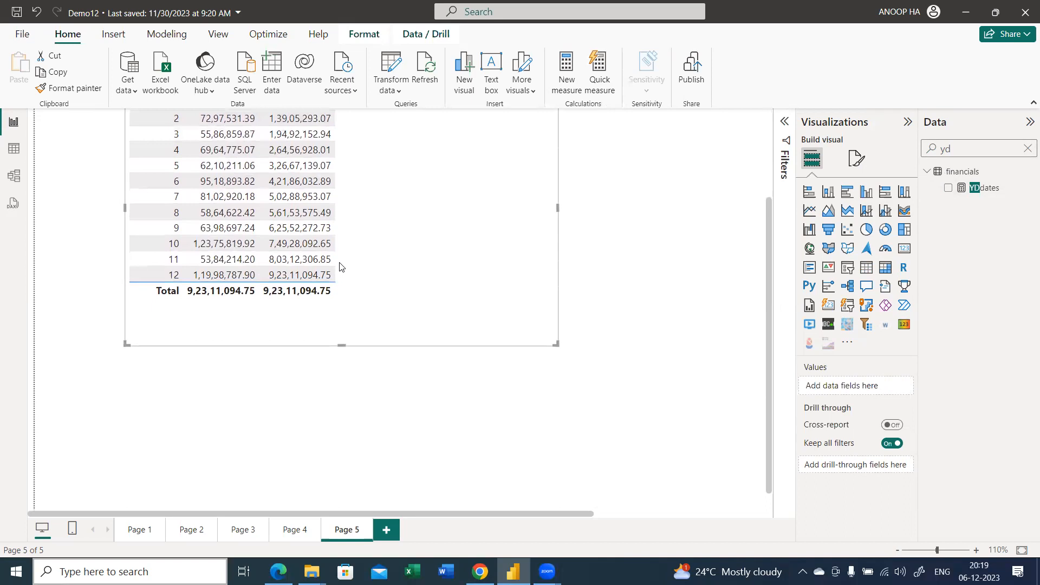
pyautogui.scroll(1, 339, 266)
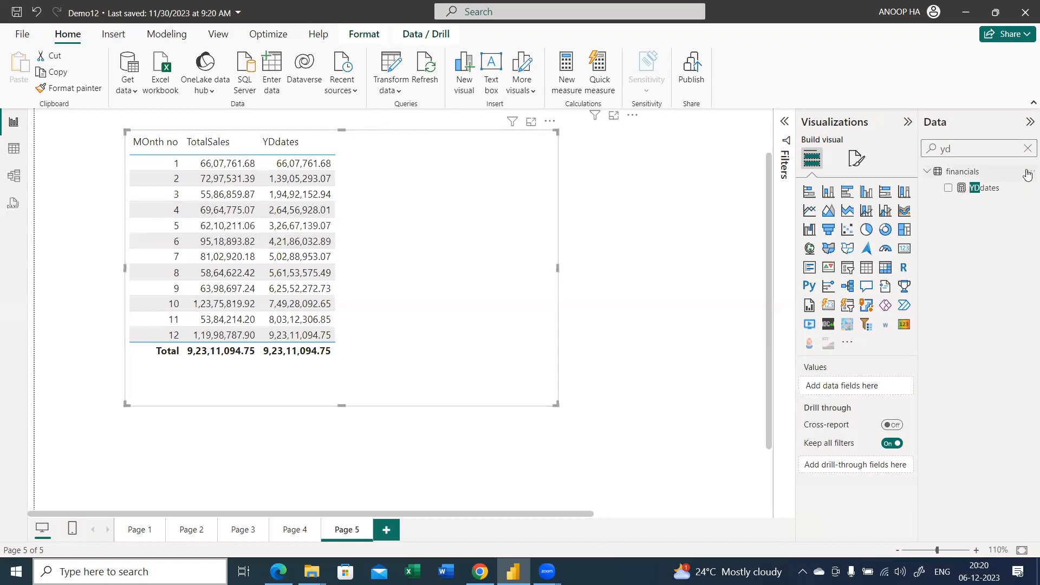
# Clear the field search and create a new measure named DATEADD in the financials table
pyautogui.click(1027, 150)
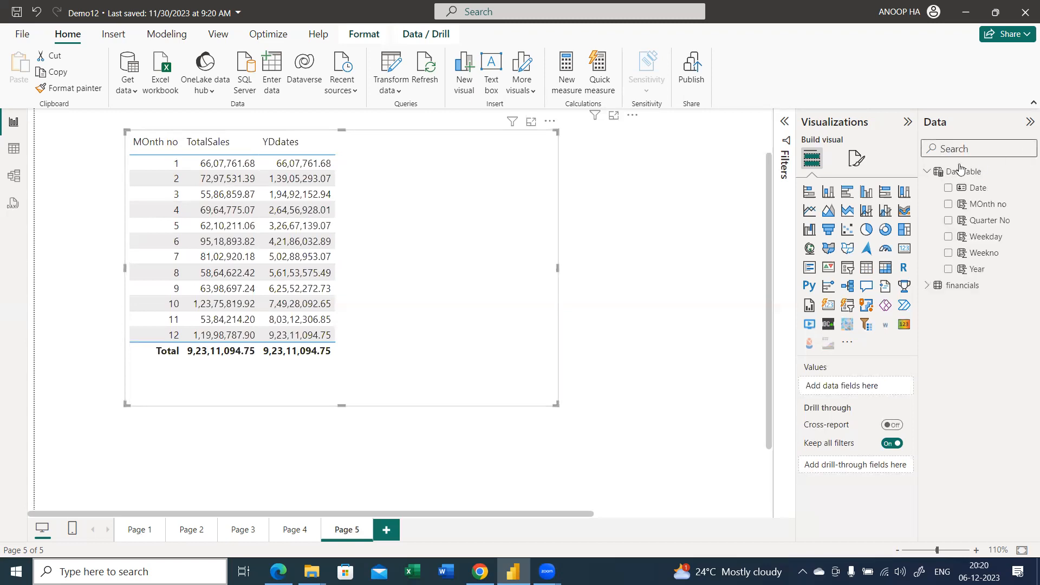
pyautogui.click(927, 172)
pyautogui.rightClick(955, 188)
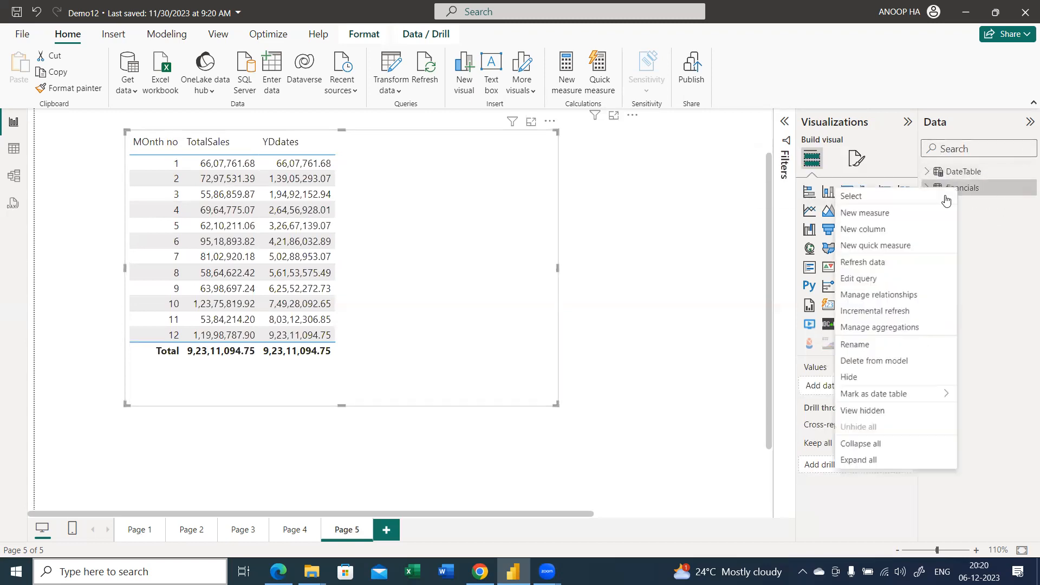
pyautogui.press('Escape')
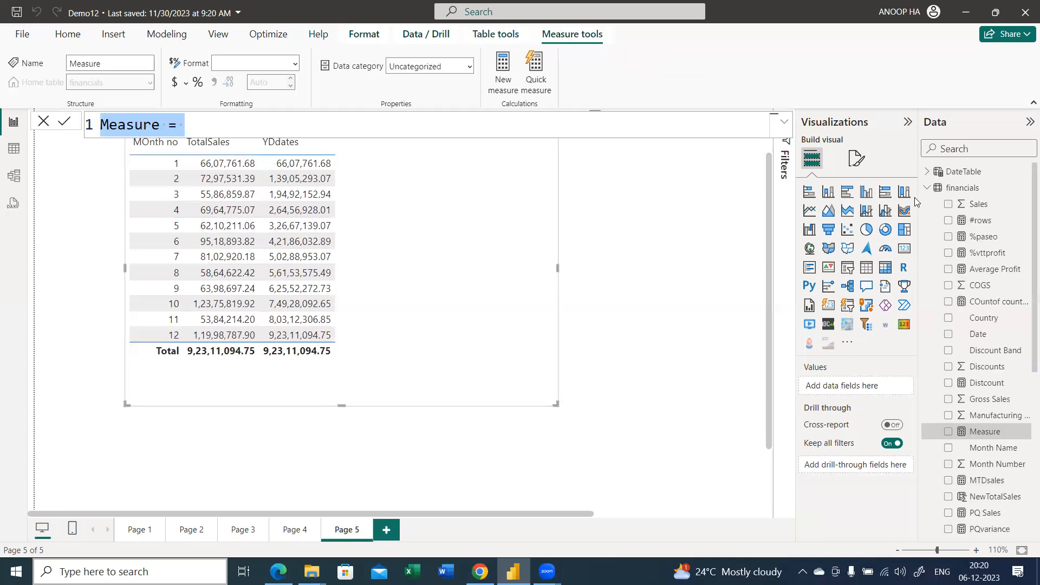
pyautogui.hotkey('shift', 'Left')
pyautogui.hotkey('shift', 'Left')
pyautogui.write('DATEADD')
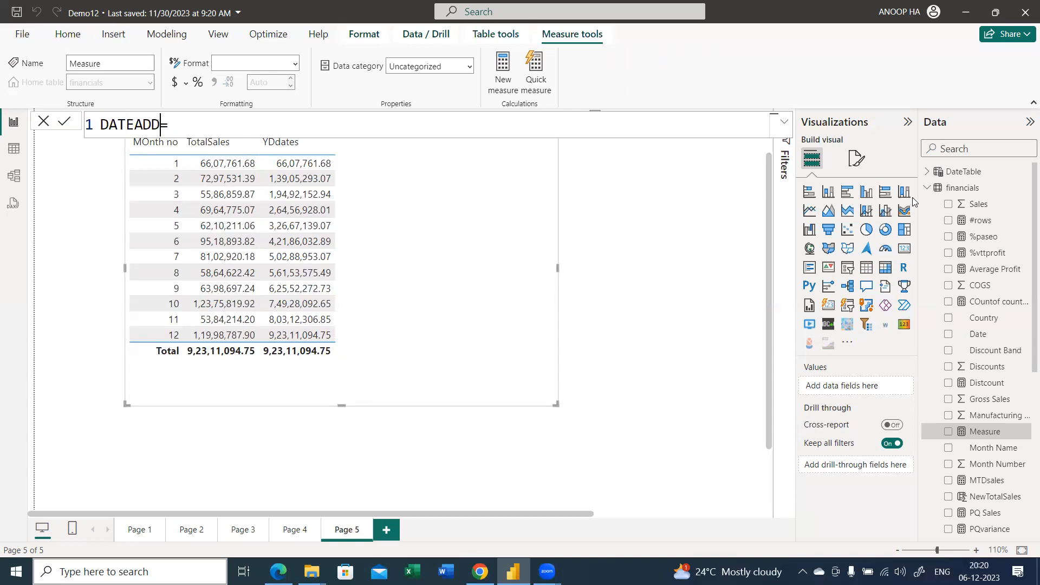
# Start the DATEADD measure's formula with CALCULATE on [TotalSales] and a DATEADD function as its filter
pyautogui.press('End')
pyautogui.write('cal')
pyautogui.press('Tab')
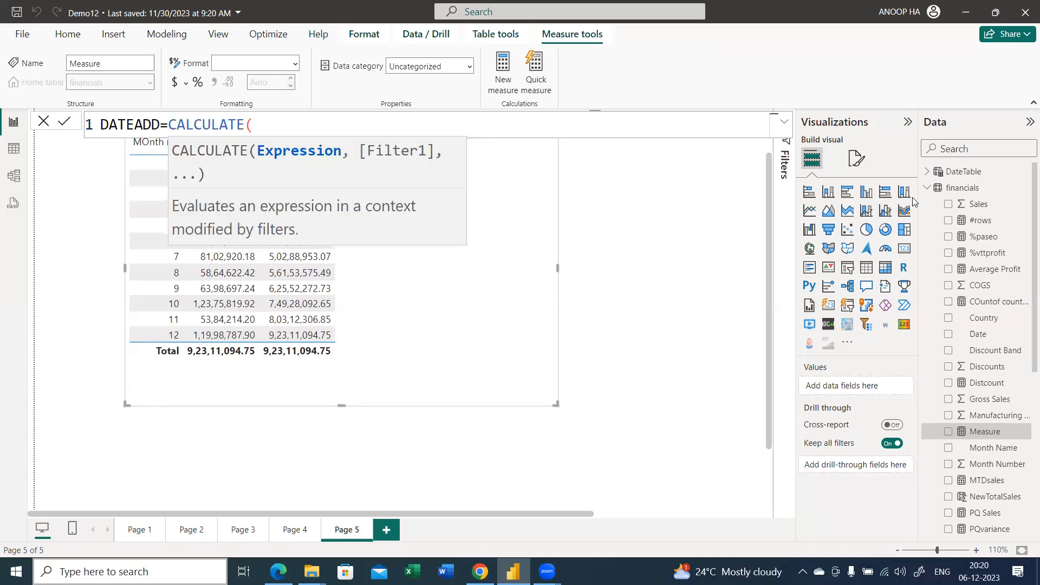
pyautogui.write('tot')
pyautogui.press('Up')
pyautogui.press('Up')
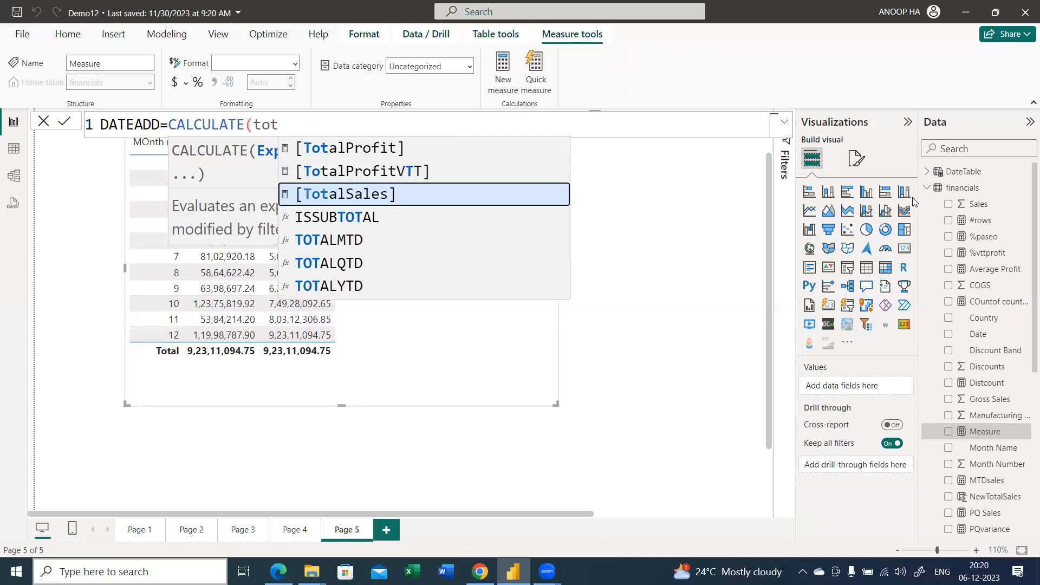
pyautogui.press('Tab')
pyautogui.write(',datead')
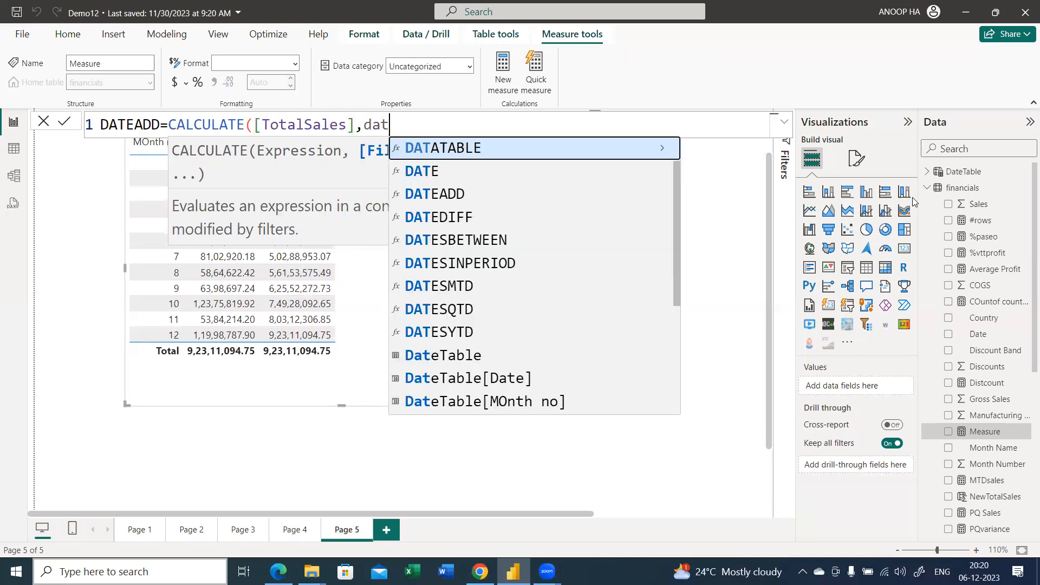
pyautogui.press('Tab')
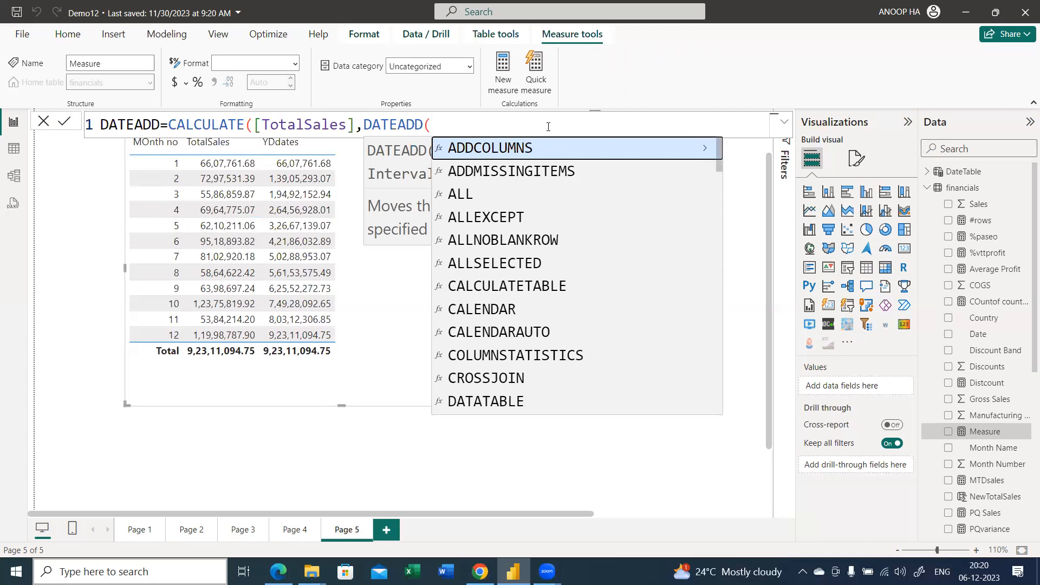
pyautogui.scroll(-1, 547, 126)
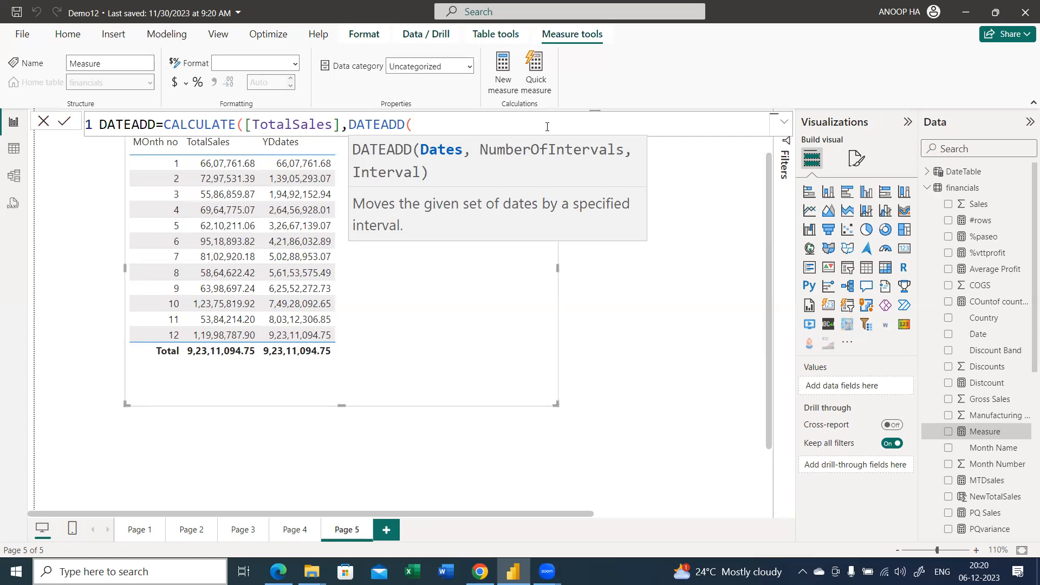
# Give the DATEADD function DateTable[Date] as its dates and 1 as its number of intervals
pyautogui.write('date')
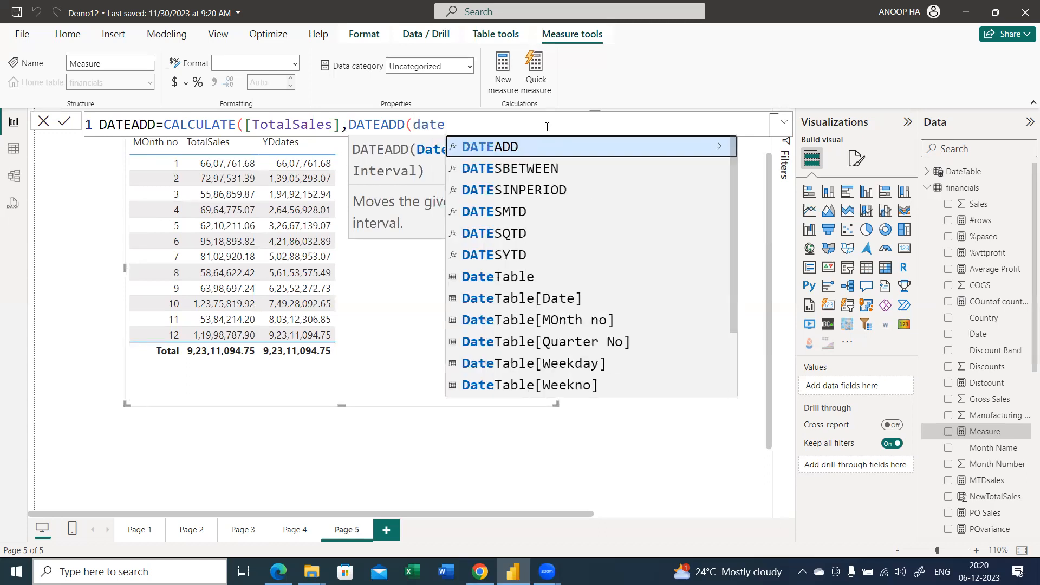
pyautogui.press('Down')
pyautogui.press('Down')
pyautogui.press('Down')
pyautogui.press('Down')
pyautogui.press('Down')
pyautogui.press('Down')
pyautogui.press('Down')
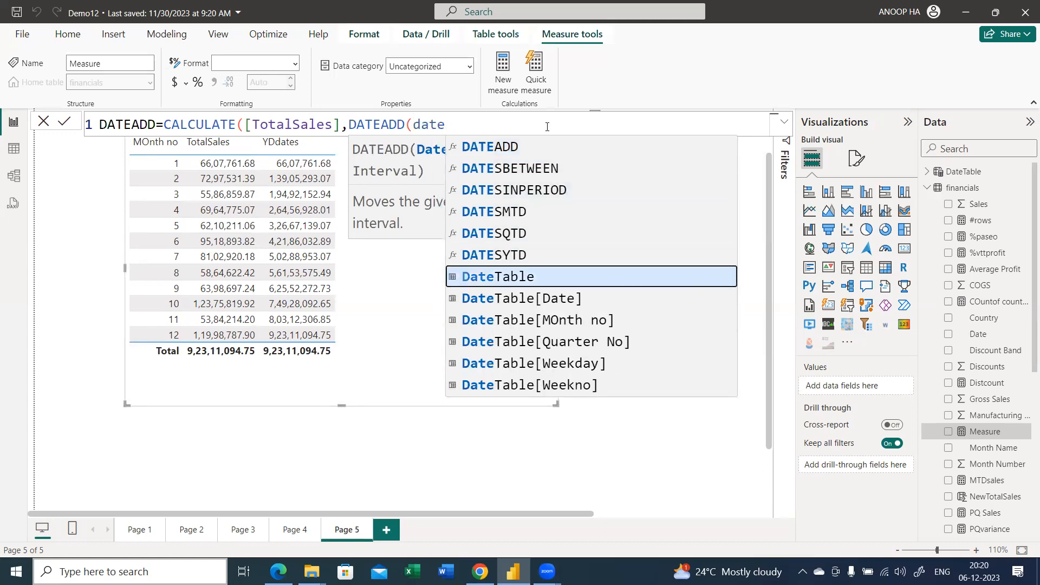
pyautogui.press('Tab')
pyautogui.write(',')
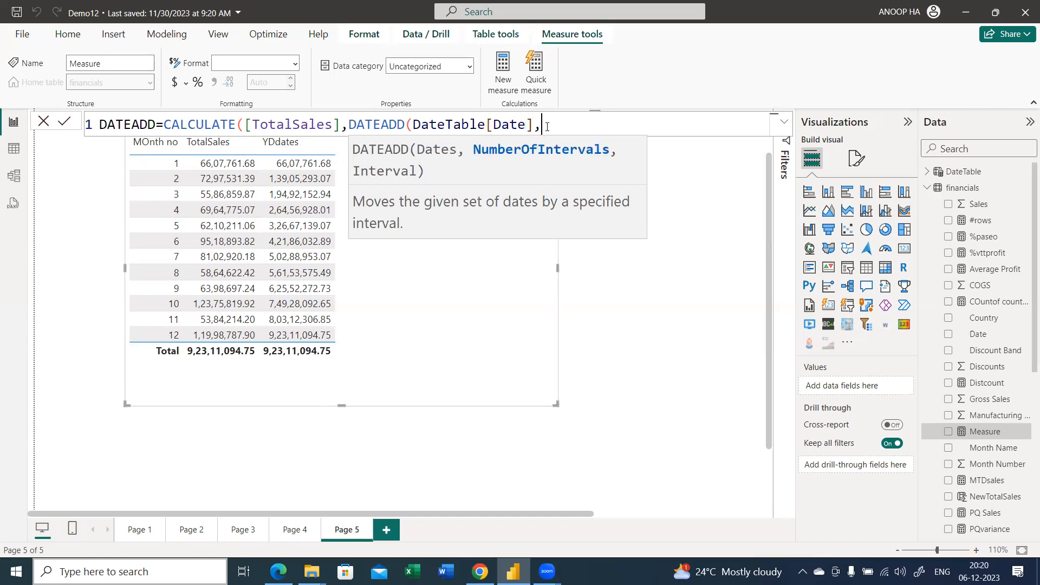
pyautogui.write('1,')
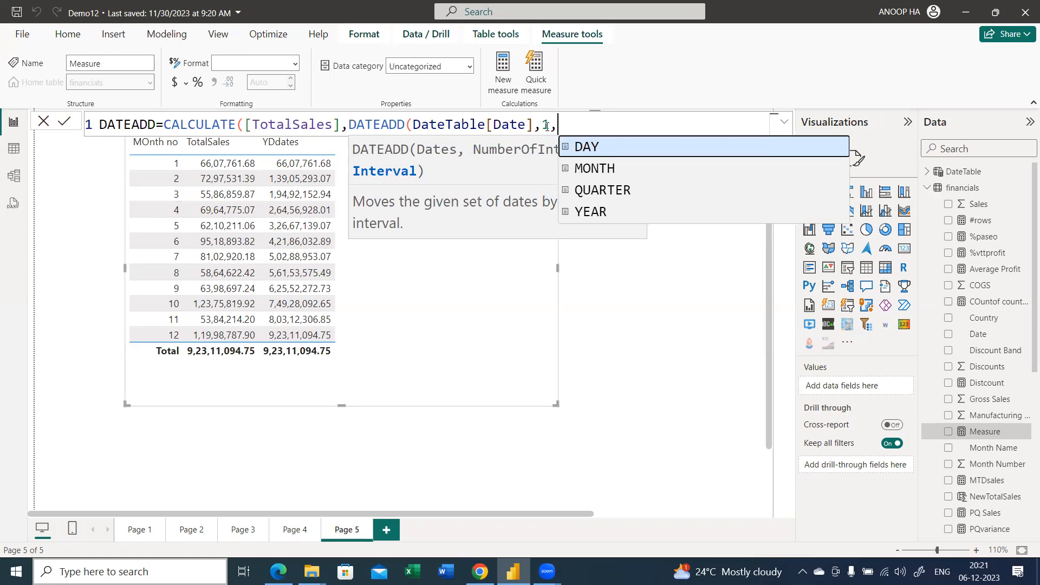
# Choose MONTH as the interval of the DATEADD function
pyautogui.press('Down')
pyautogui.press('Down')
pyautogui.press('Down')
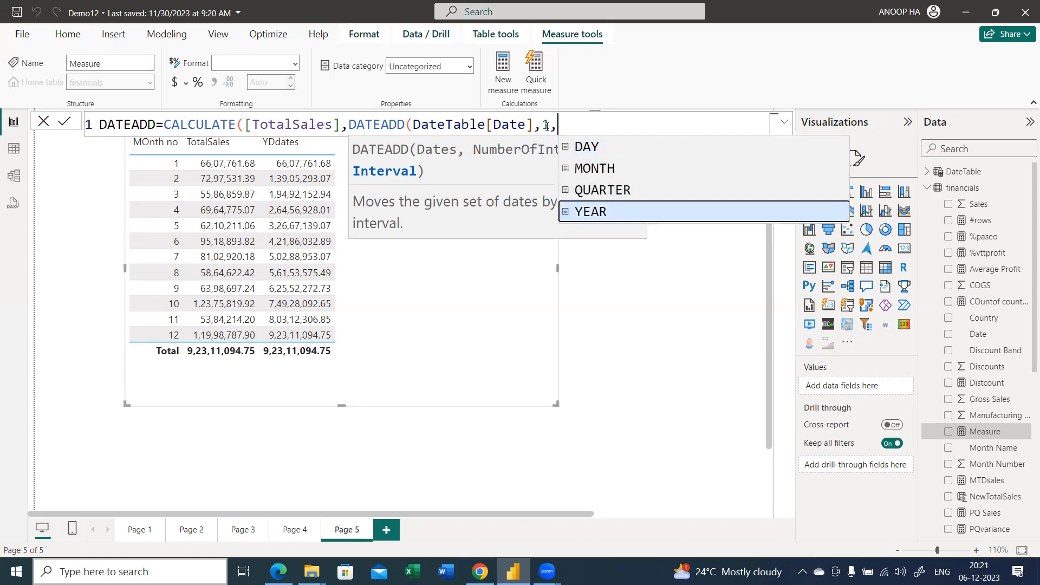
pyautogui.press('Up')
pyautogui.press('Up')
pyautogui.press('Tab')
# Change the number of intervals to -1, commit the DATEADD measure, and add it to the month number table
pyautogui.click(546, 126)
pyautogui.write('-')
pyautogui.press('Right')
pyautogui.hotkey('shift', 'End')
pyautogui.press('Left')
pyautogui.press('Left')
pyautogui.press('Left')
pyautogui.press('Left')
pyautogui.press('Left')
pyautogui.press('Left')
pyautogui.press('Left')
pyautogui.press('BackSpace')
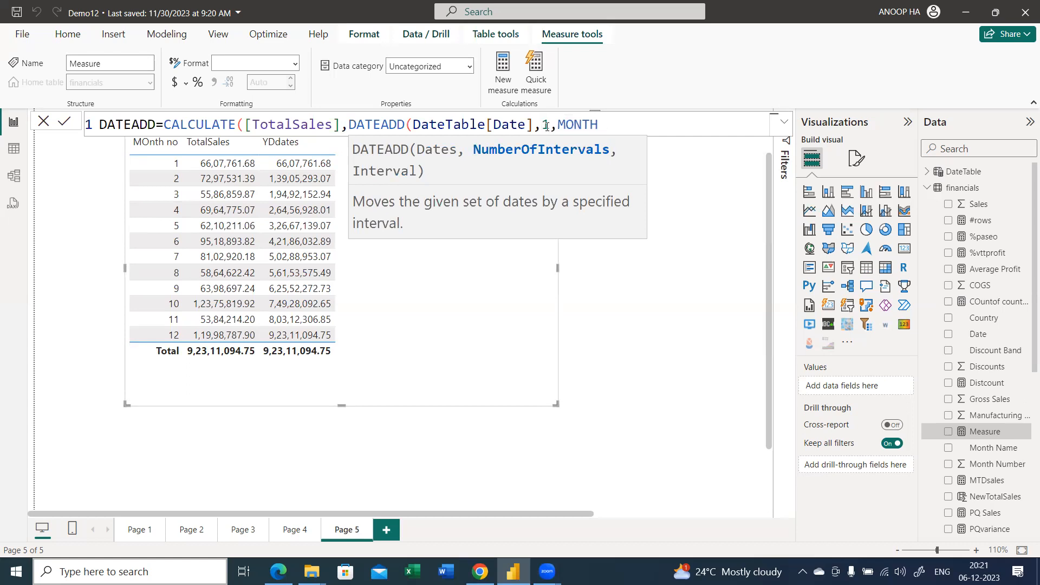
pyautogui.write('-')
pyautogui.press('End')
pyautogui.write(')')
pyautogui.press('Return')
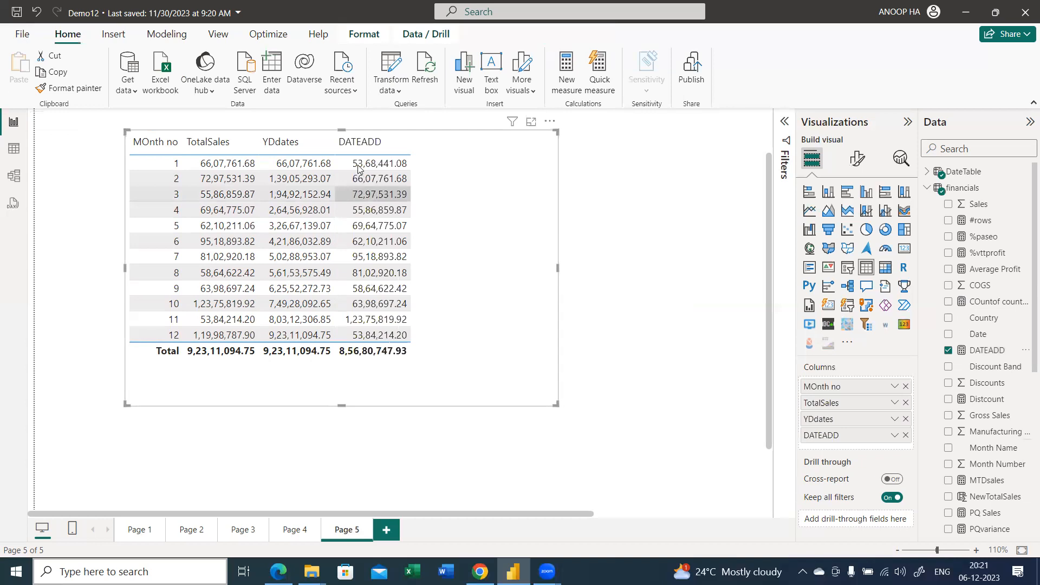
# Find the YDdates measure and remove it from the month number table
pyautogui.scroll(1, 425, 179)
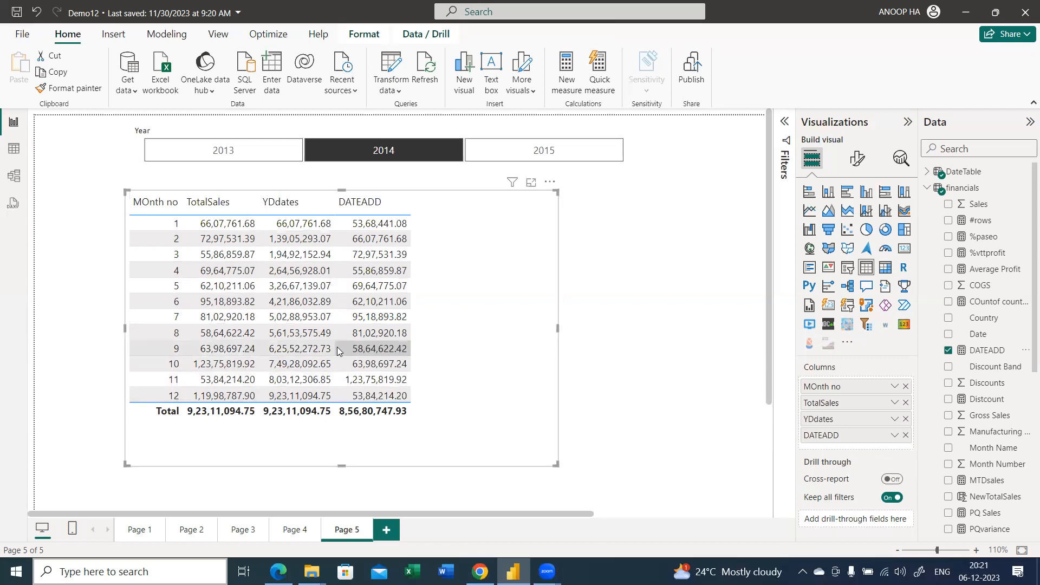
pyautogui.click(948, 149)
pyautogui.write('yd')
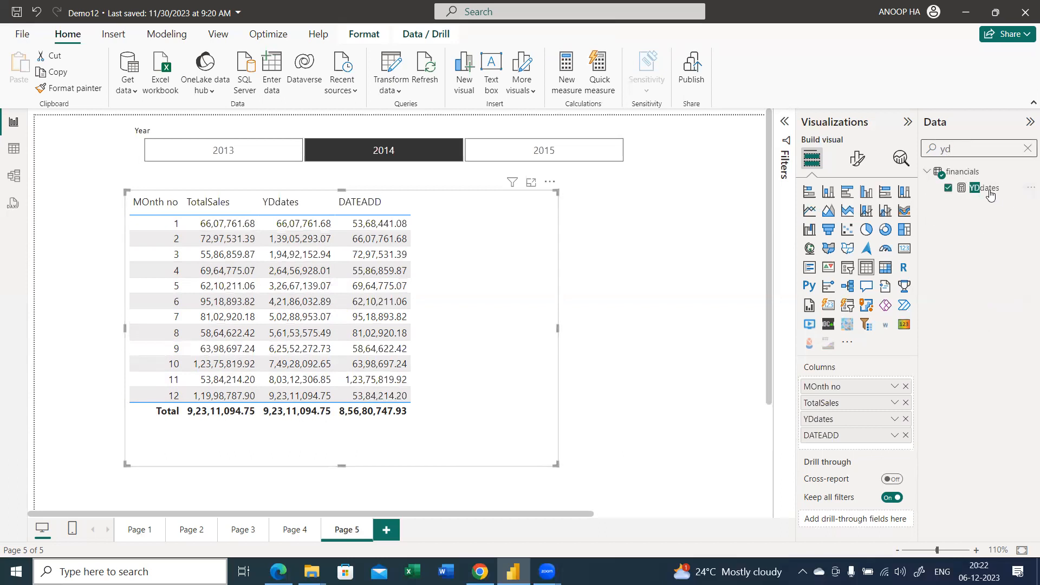
pyautogui.click(985, 188)
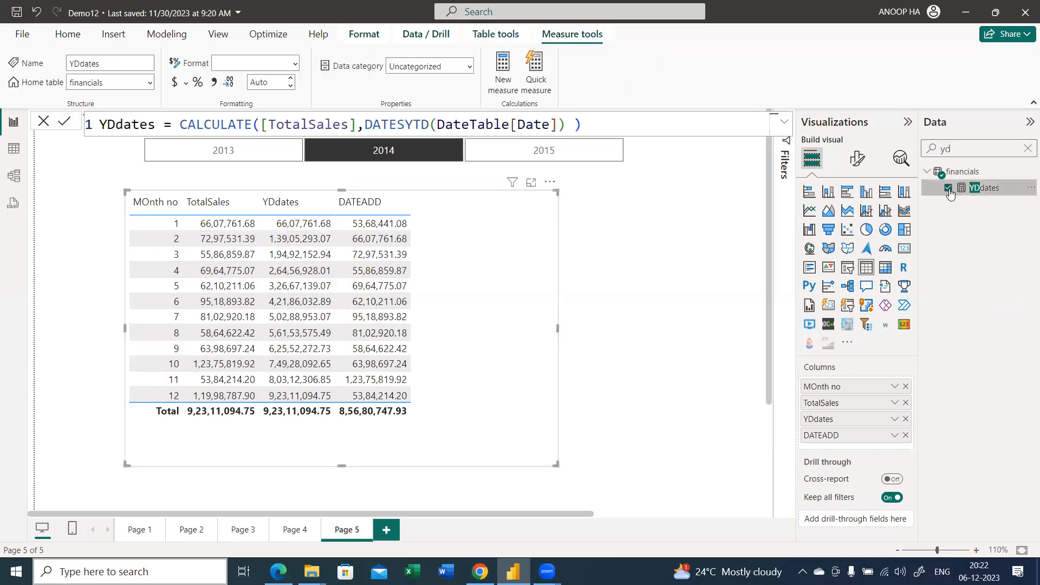
pyautogui.click(948, 188)
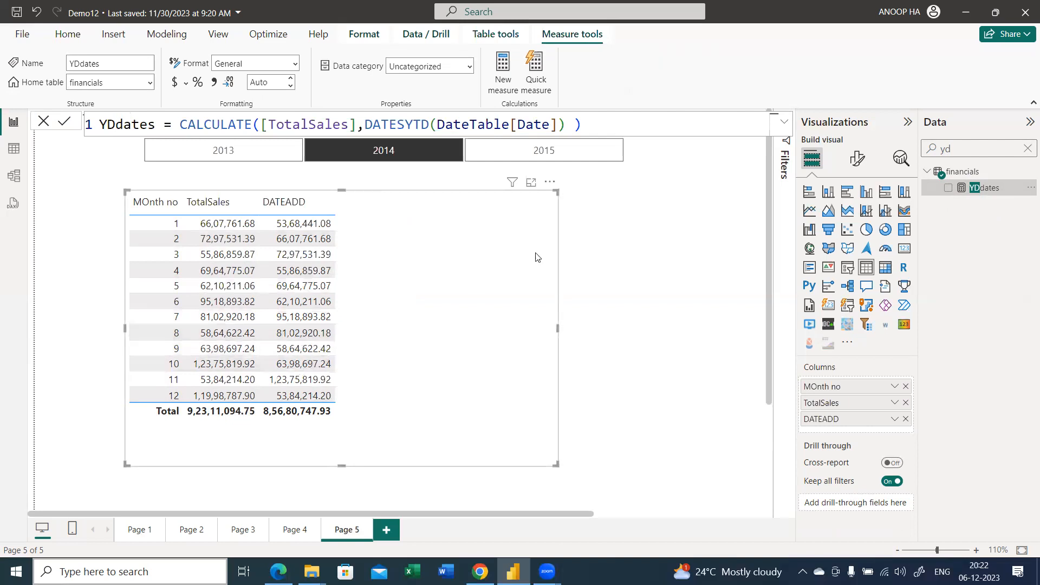
# Find the DATEADD measure and change its number of intervals to 1 month
pyautogui.click(1025, 148)
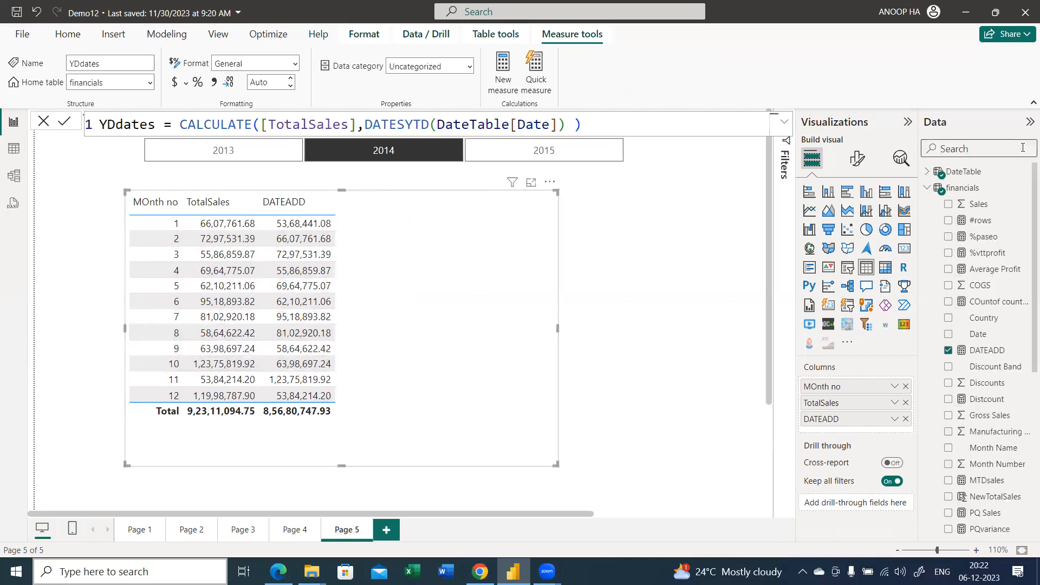
pyautogui.write('date')
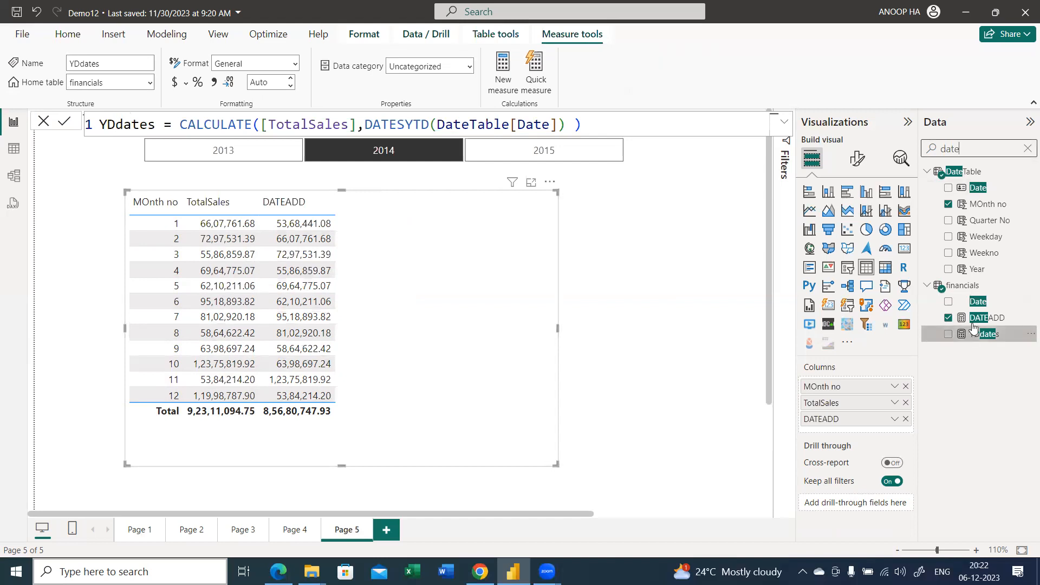
pyautogui.click(983, 318)
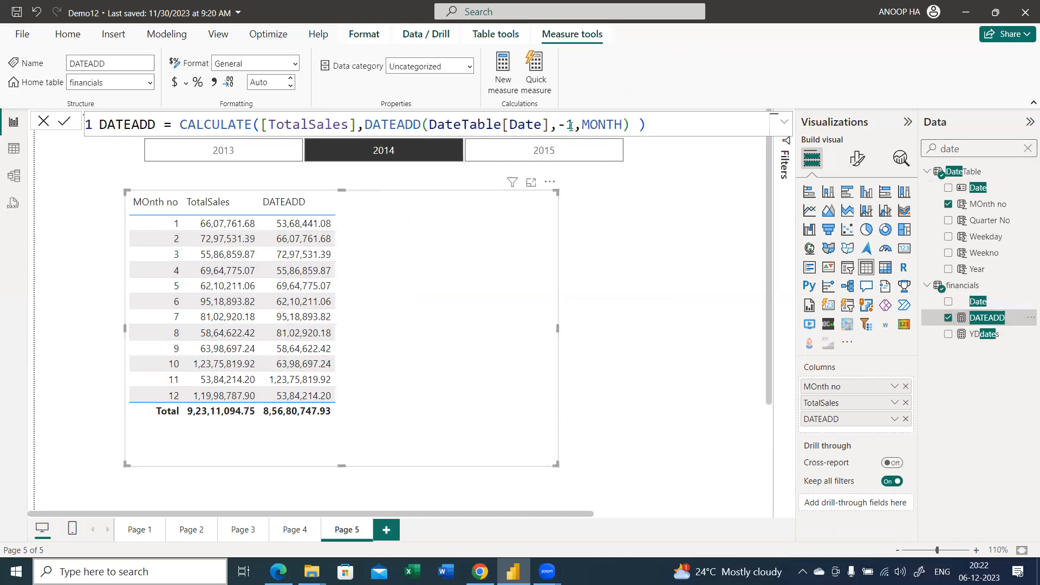
pyautogui.click(567, 124)
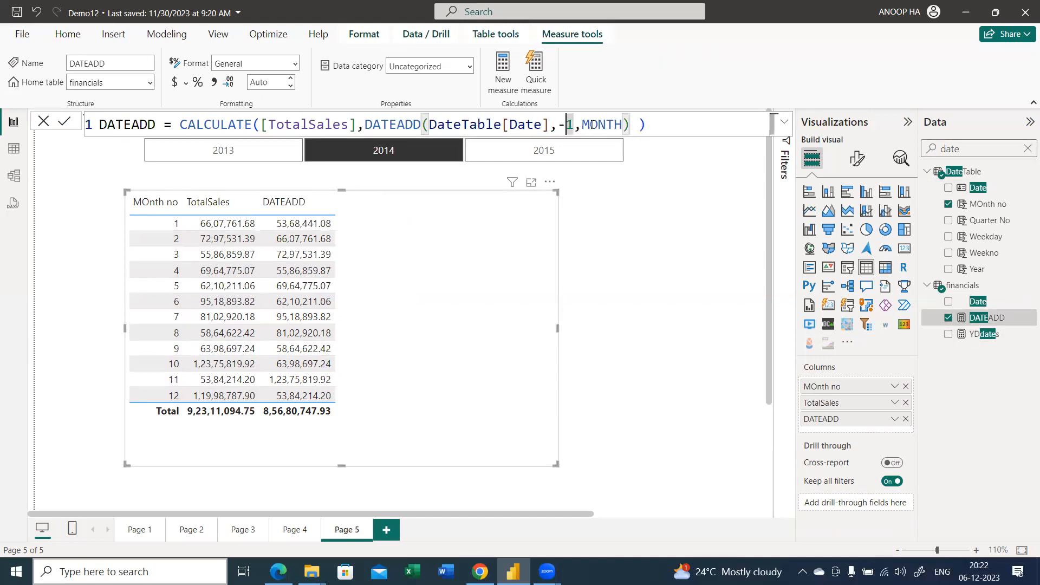
pyautogui.press('BackSpace')
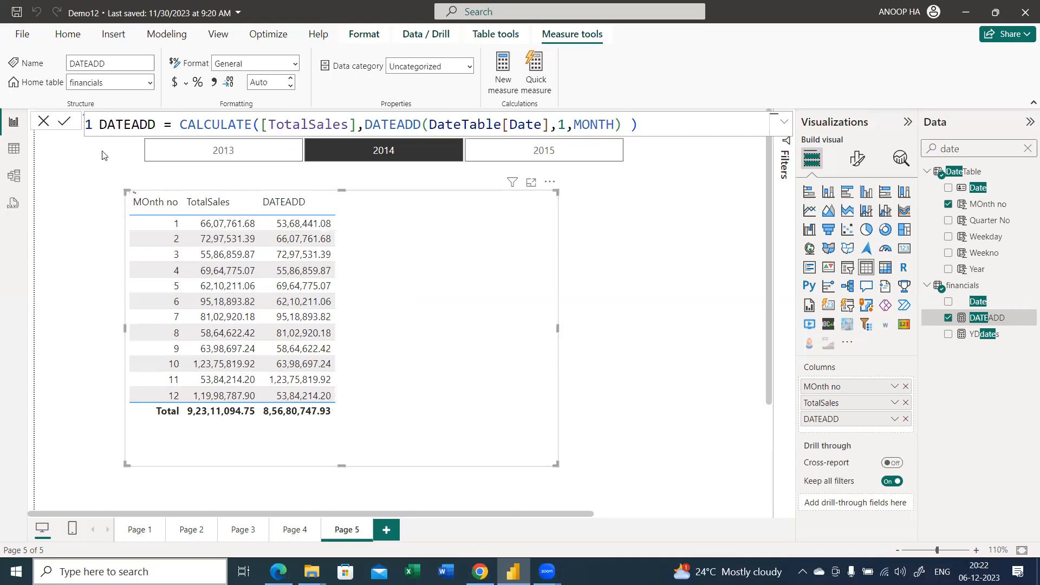
pyautogui.press('Return')
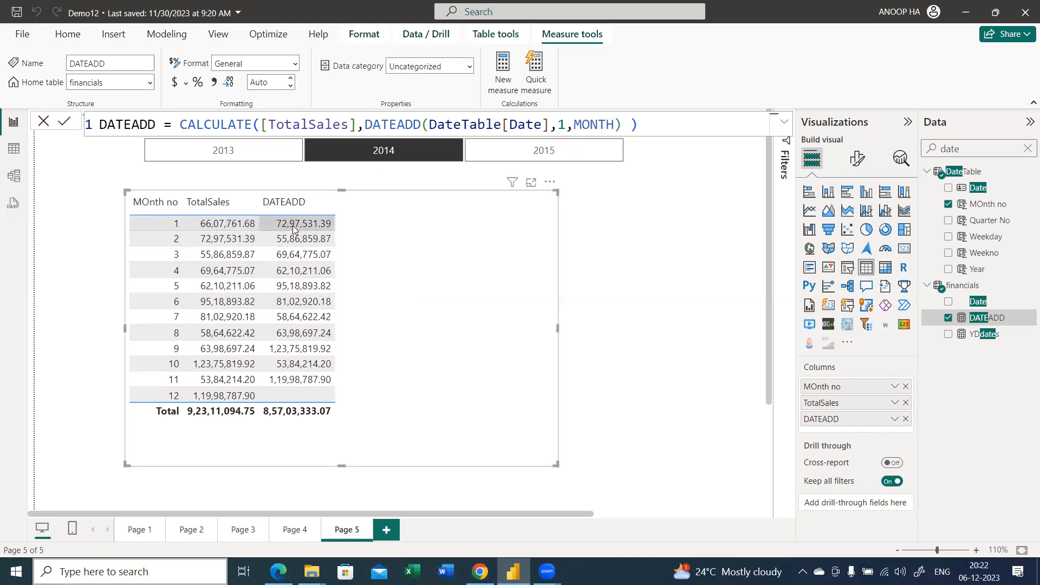
# Set the DATEADD measure's number of intervals to 2 months and compare the shifted values with TotalSales for months 1 and 3
pyautogui.click(576, 125)
pyautogui.press('Delete')
pyautogui.write('2')
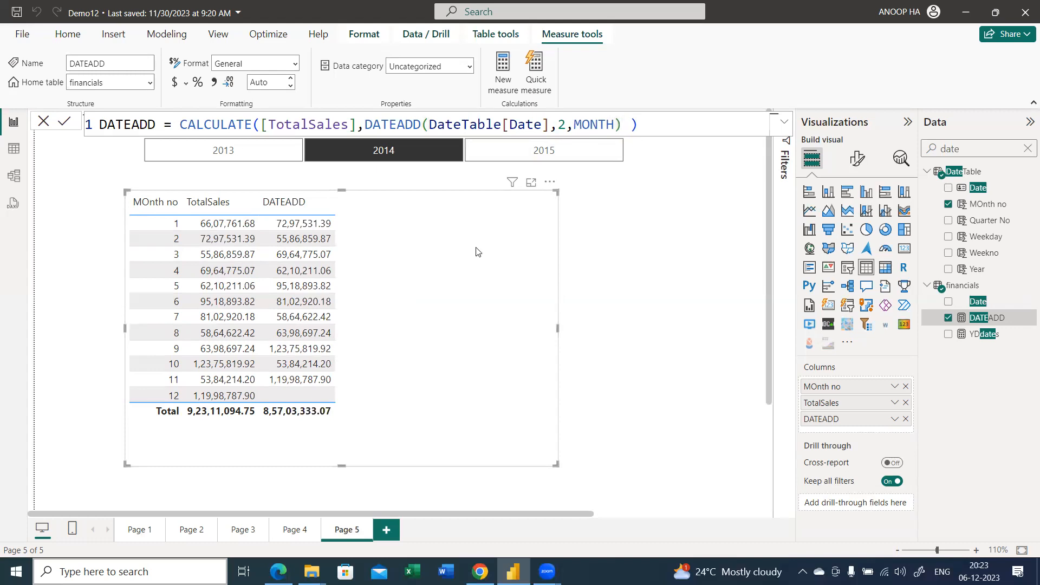
pyautogui.click(64, 121)
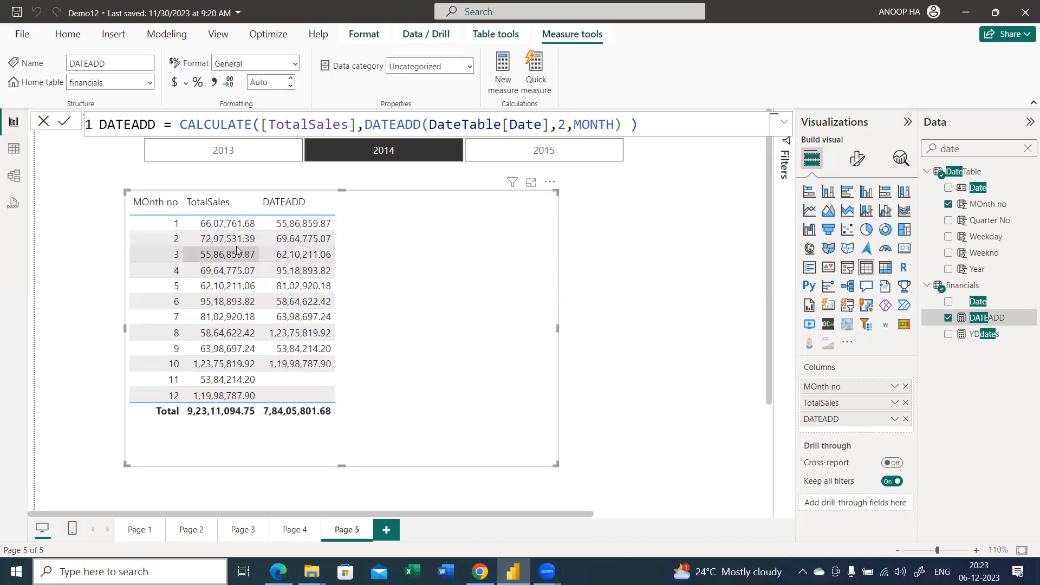
pyautogui.click(234, 225)
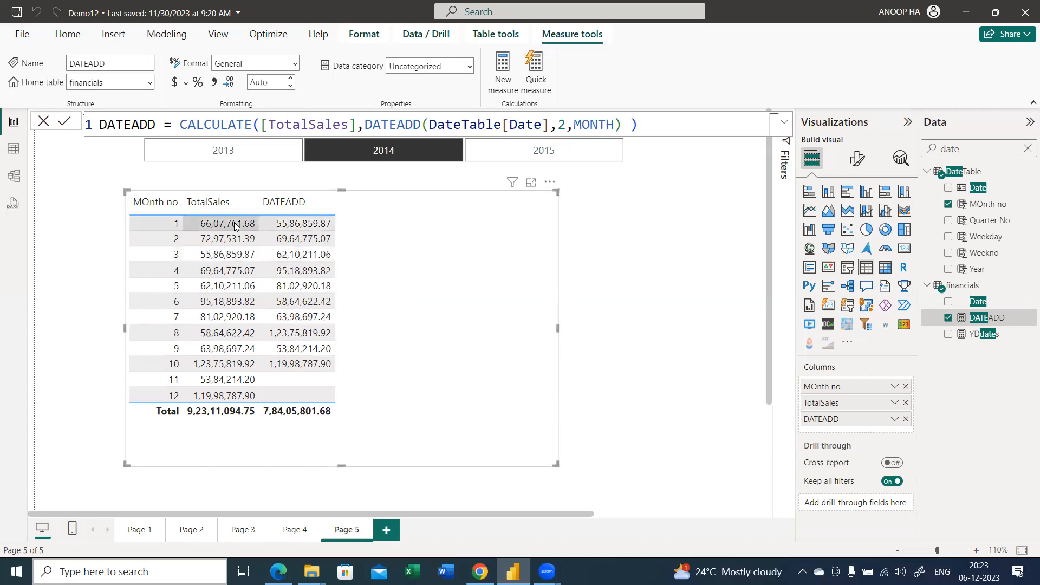
pyautogui.click(236, 259)
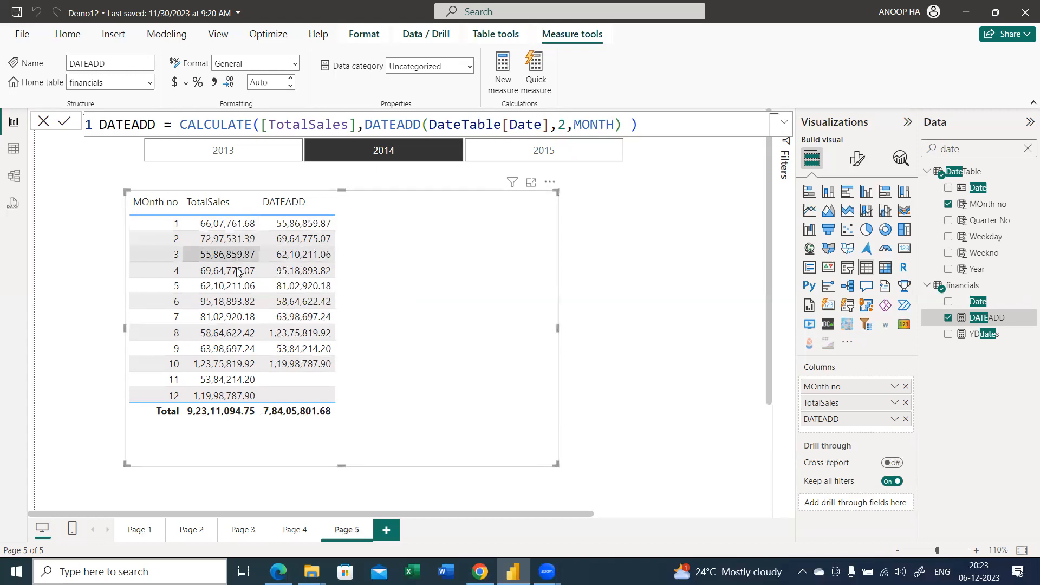
# Change the number of intervals in the DATEADD measure's formula to -1
pyautogui.click(237, 268)
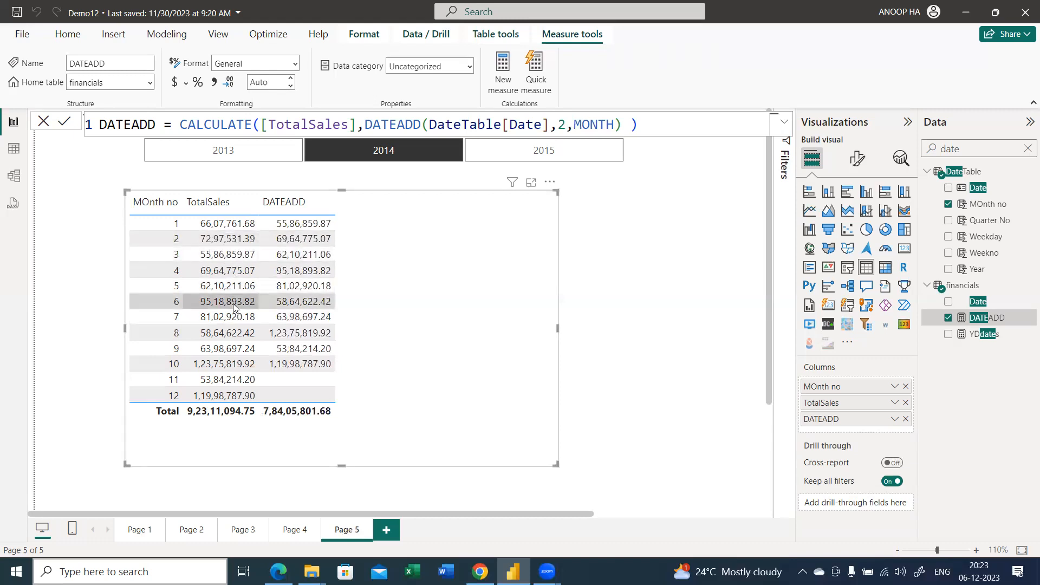
pyautogui.click(558, 125)
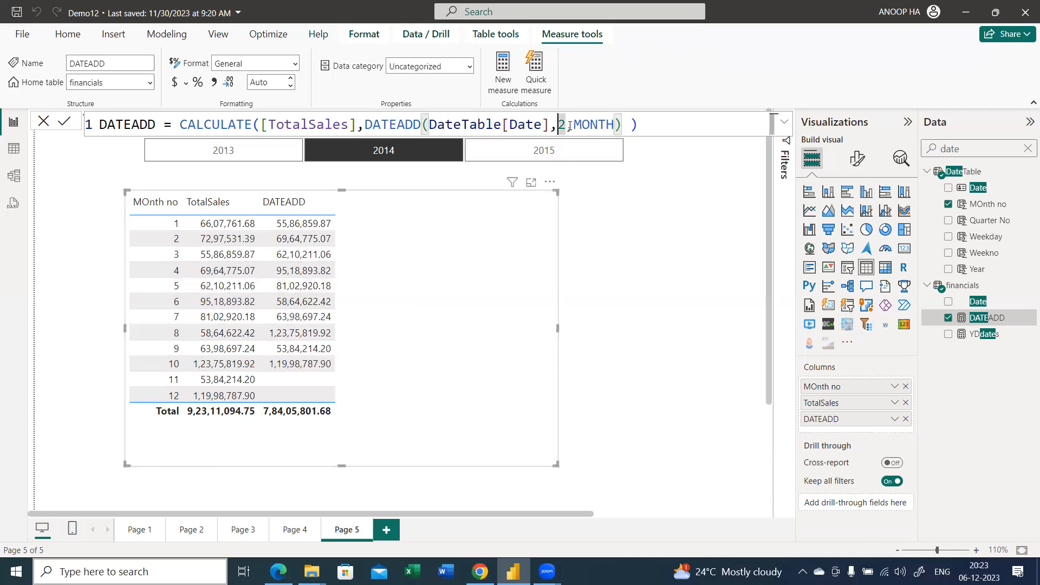
pyautogui.write('3')
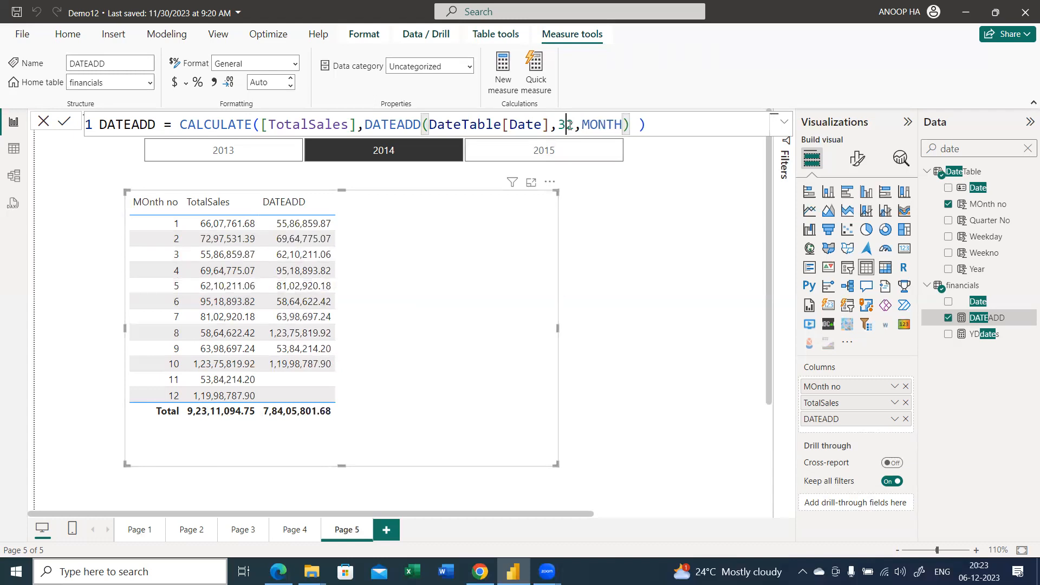
pyautogui.press('Delete')
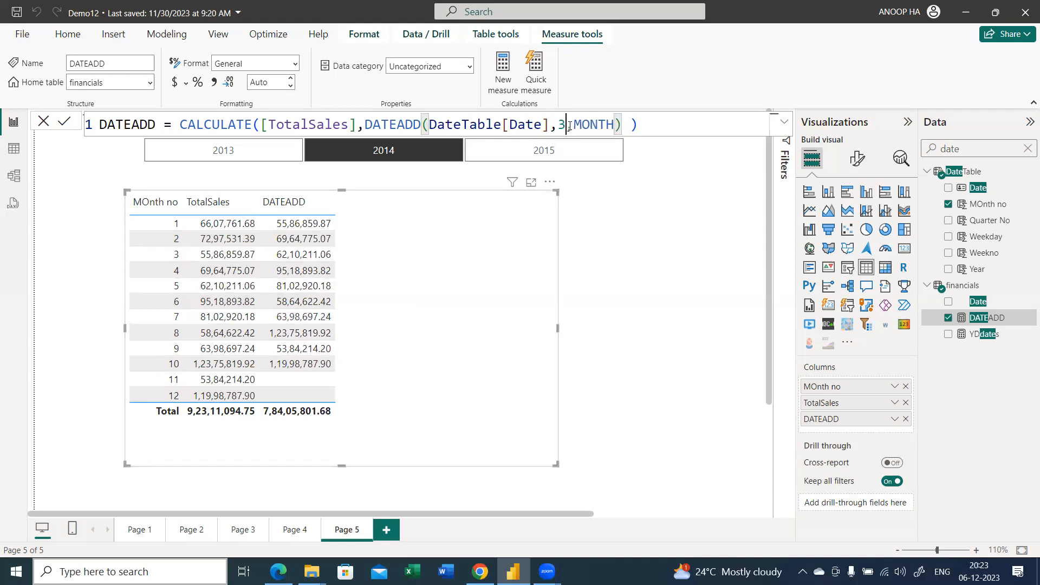
pyautogui.press('Left')
pyautogui.press('Left')
pyautogui.press('Right')
pyautogui.write('-')
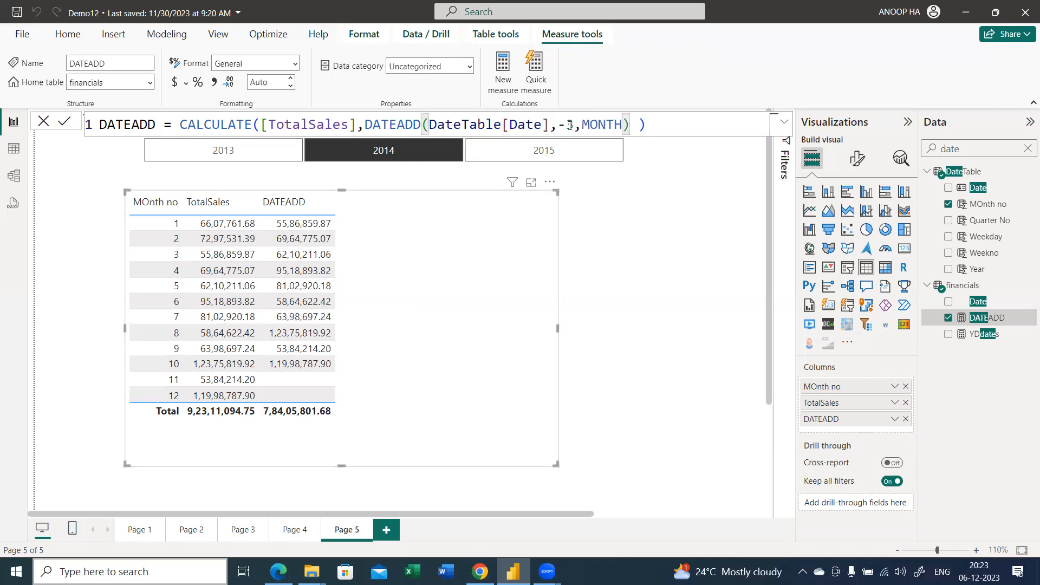
pyautogui.doubleClick(570, 124)
pyautogui.press('BackSpace')
pyautogui.write('1')
# Remove the MONTH interval from the DATEADD formula and bring up the available interval choices for its third argument
pyautogui.doubleClick(623, 124)
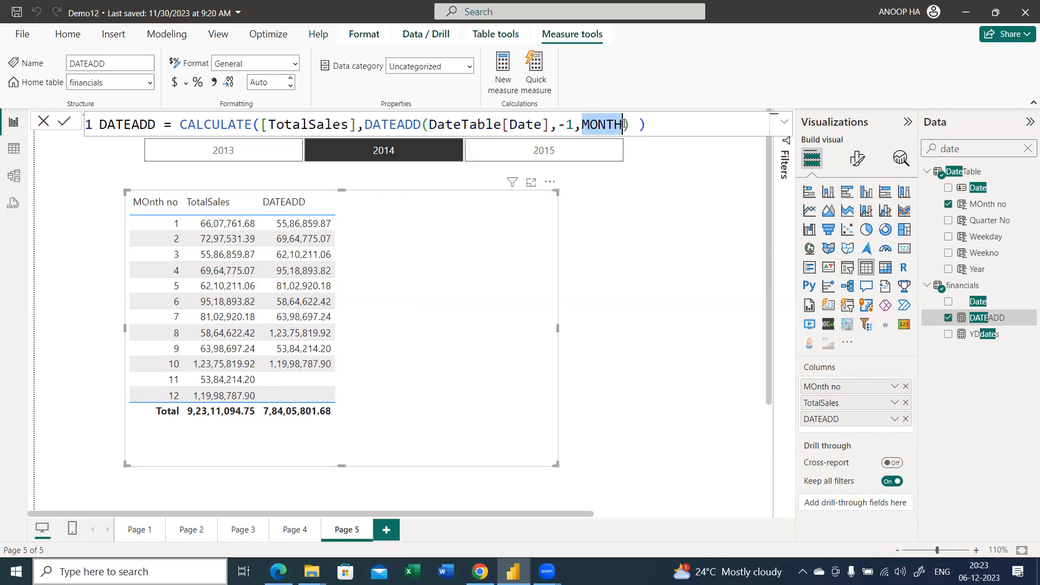
pyautogui.press('BackSpace')
pyautogui.press('BackSpace')
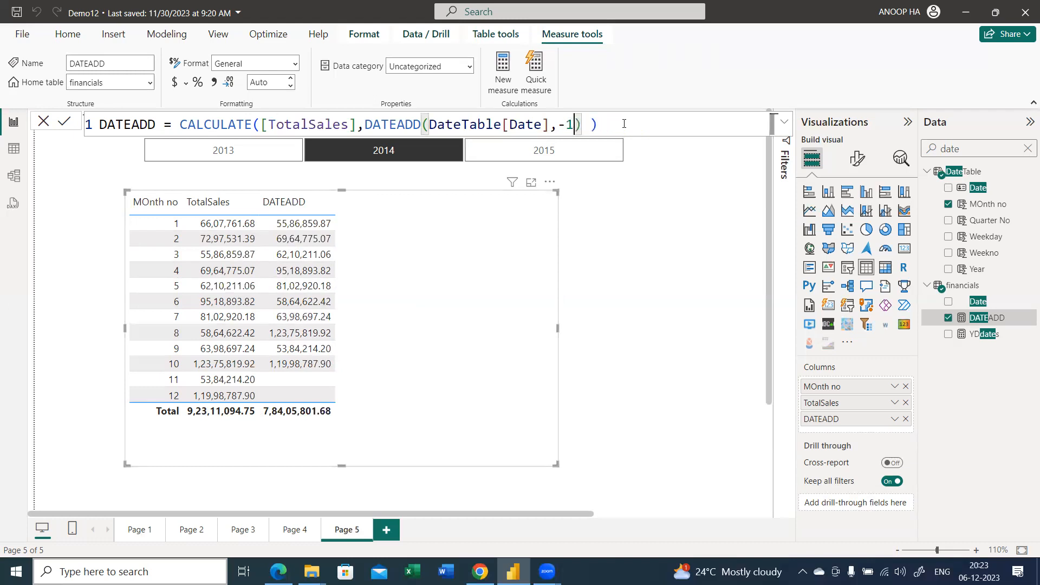
pyautogui.write(',')
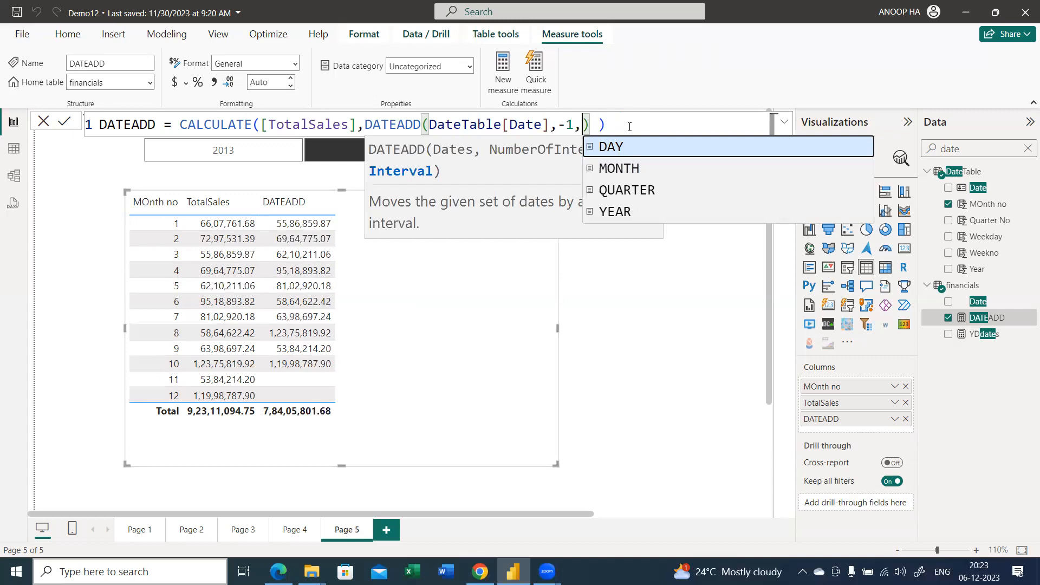
pyautogui.click(629, 127)
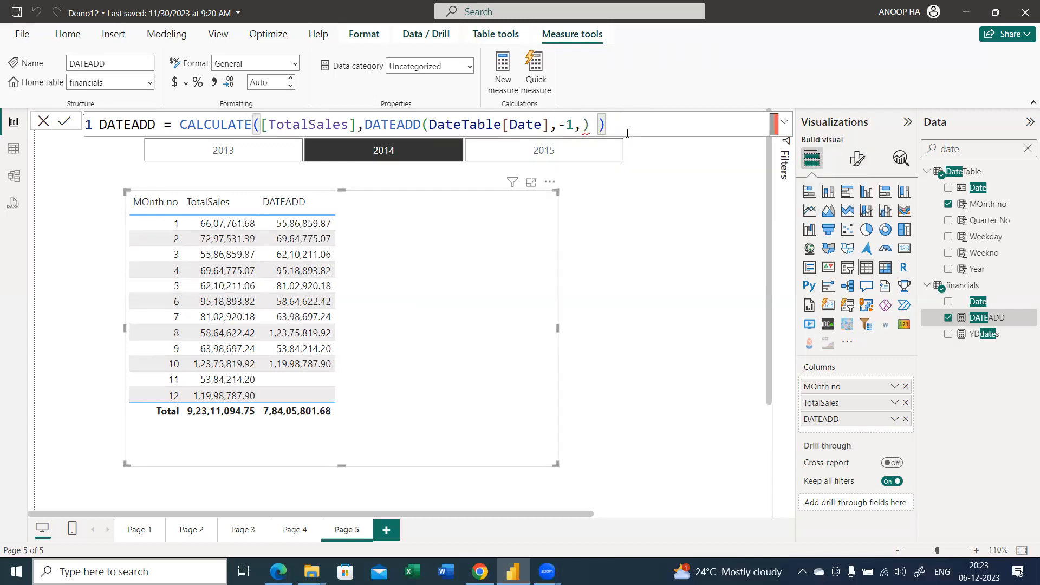